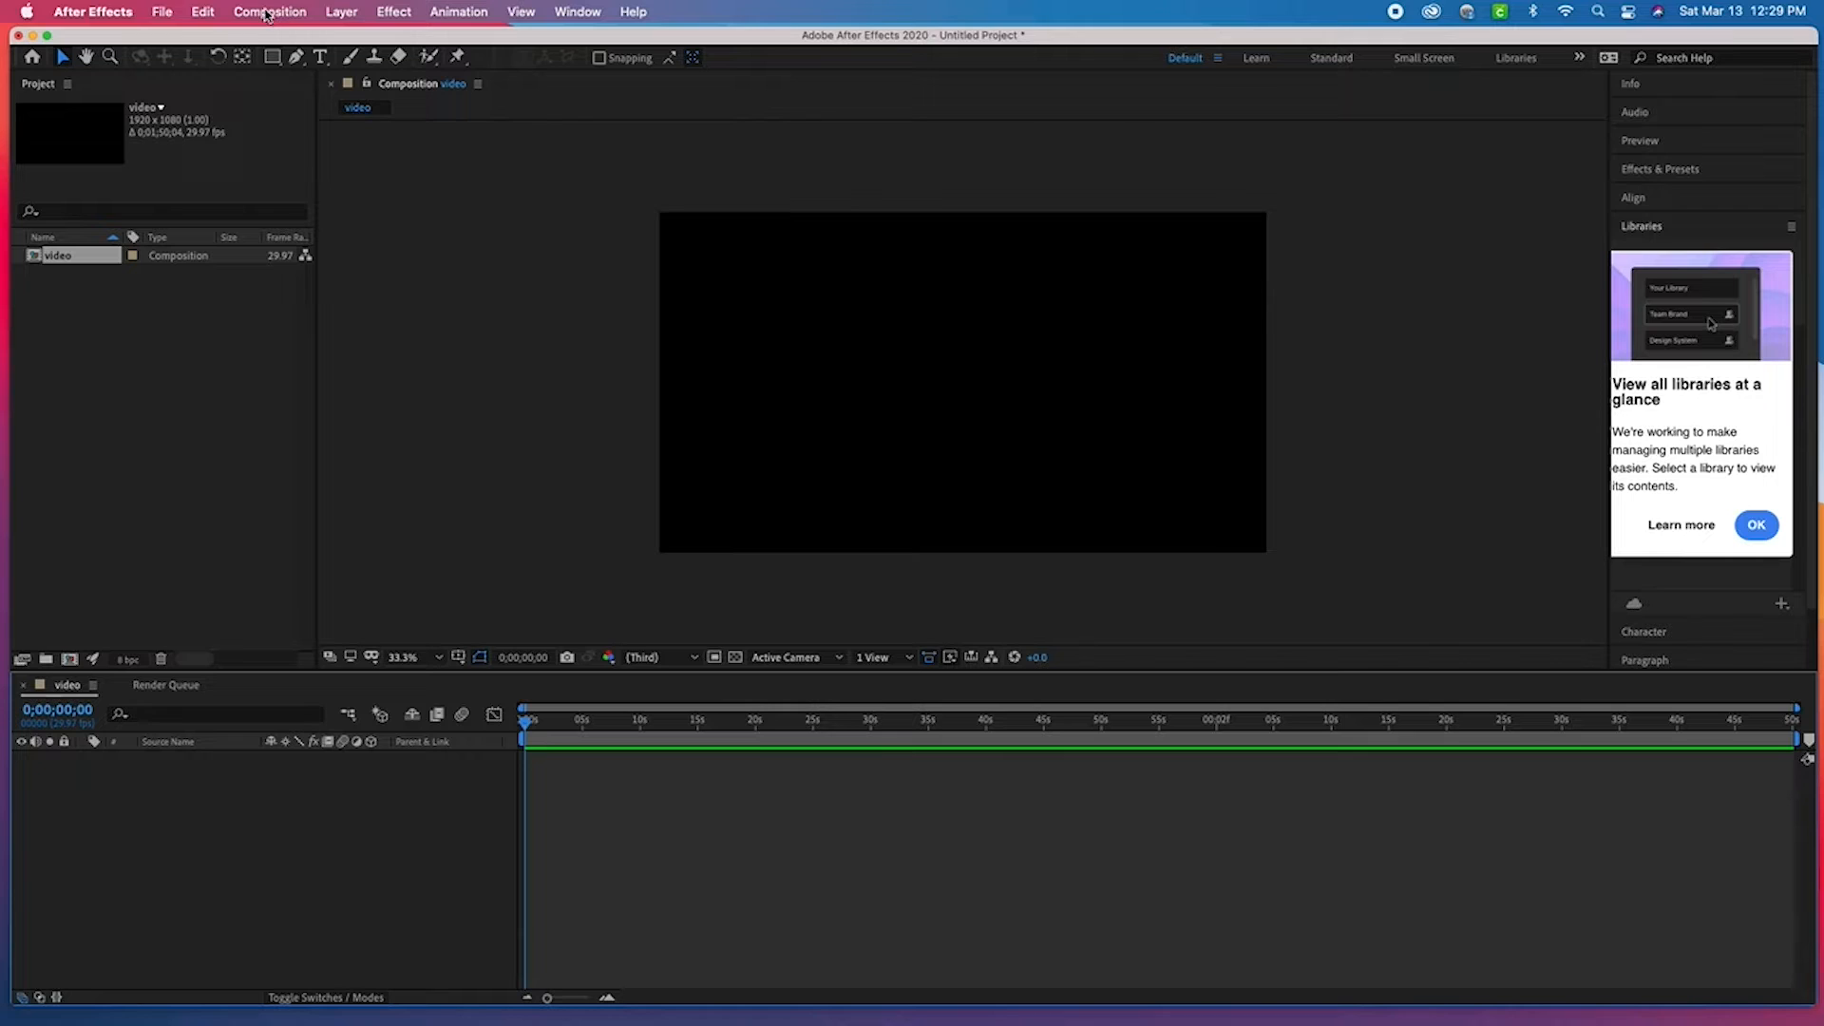
- Examine the video composition's preset, frame size, frame rate, resolution and duration settings
click(267, 12)
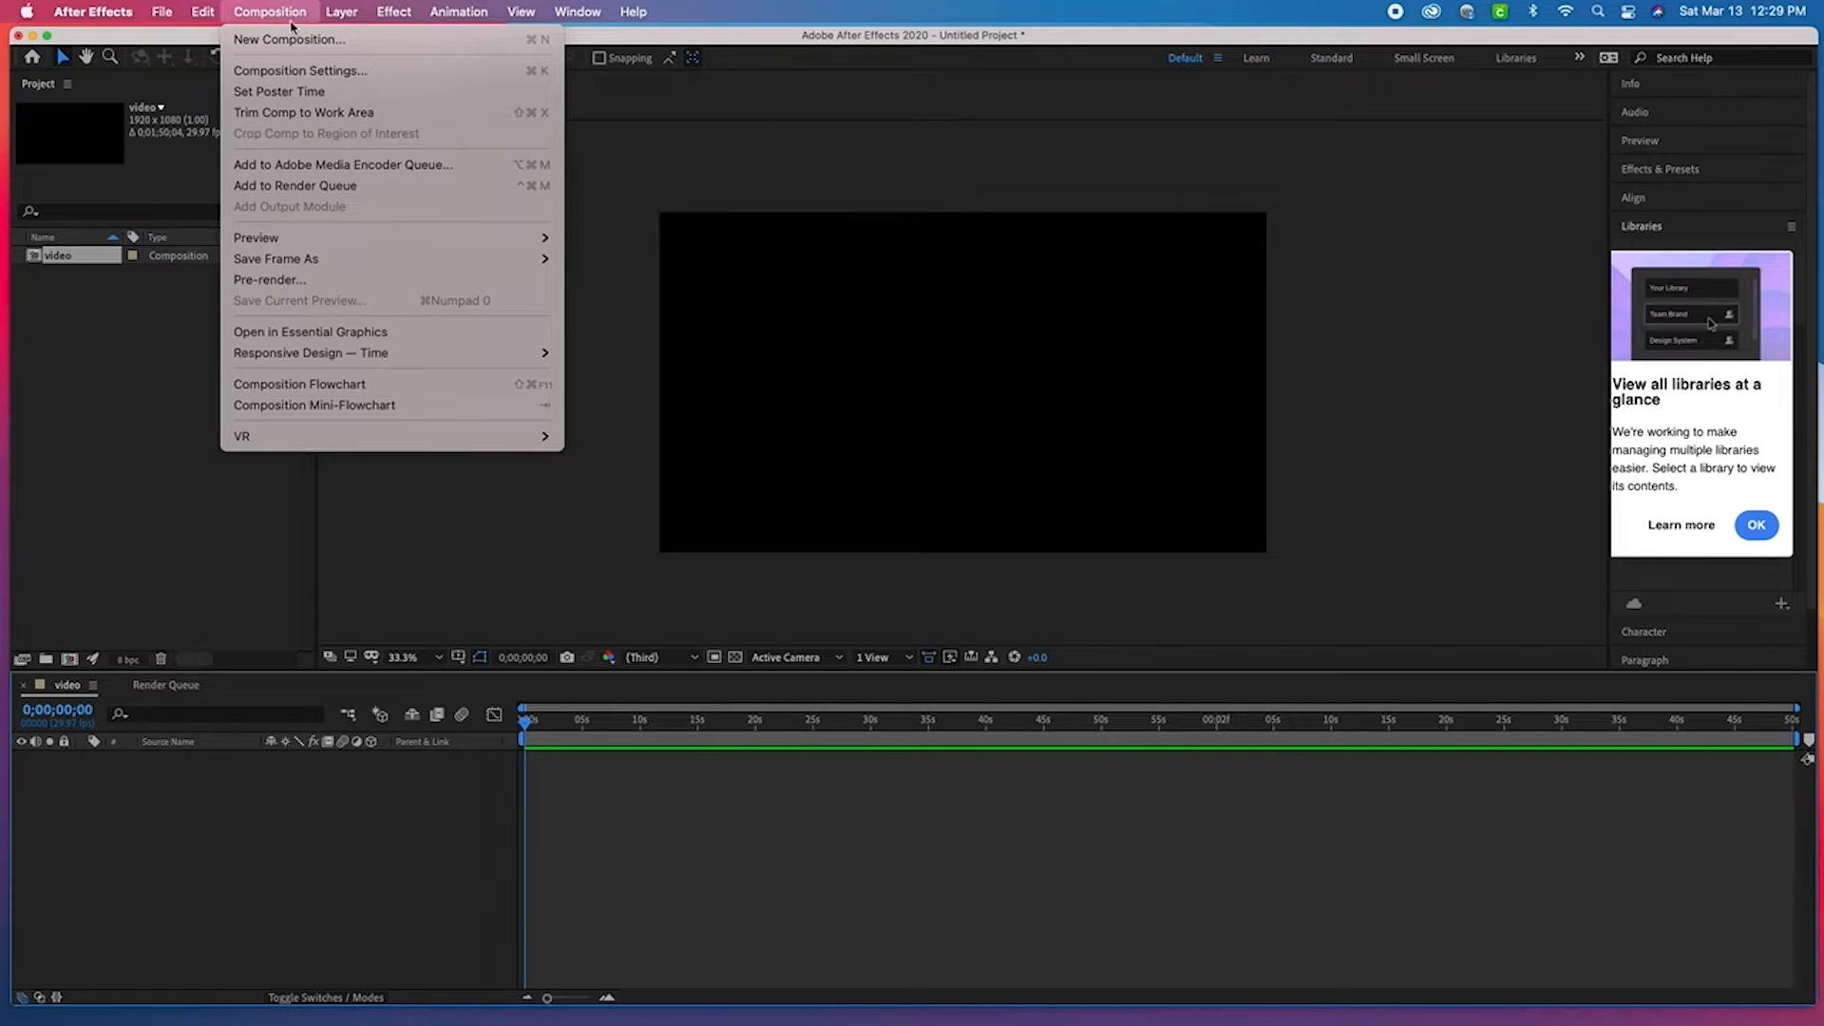
click(318, 69)
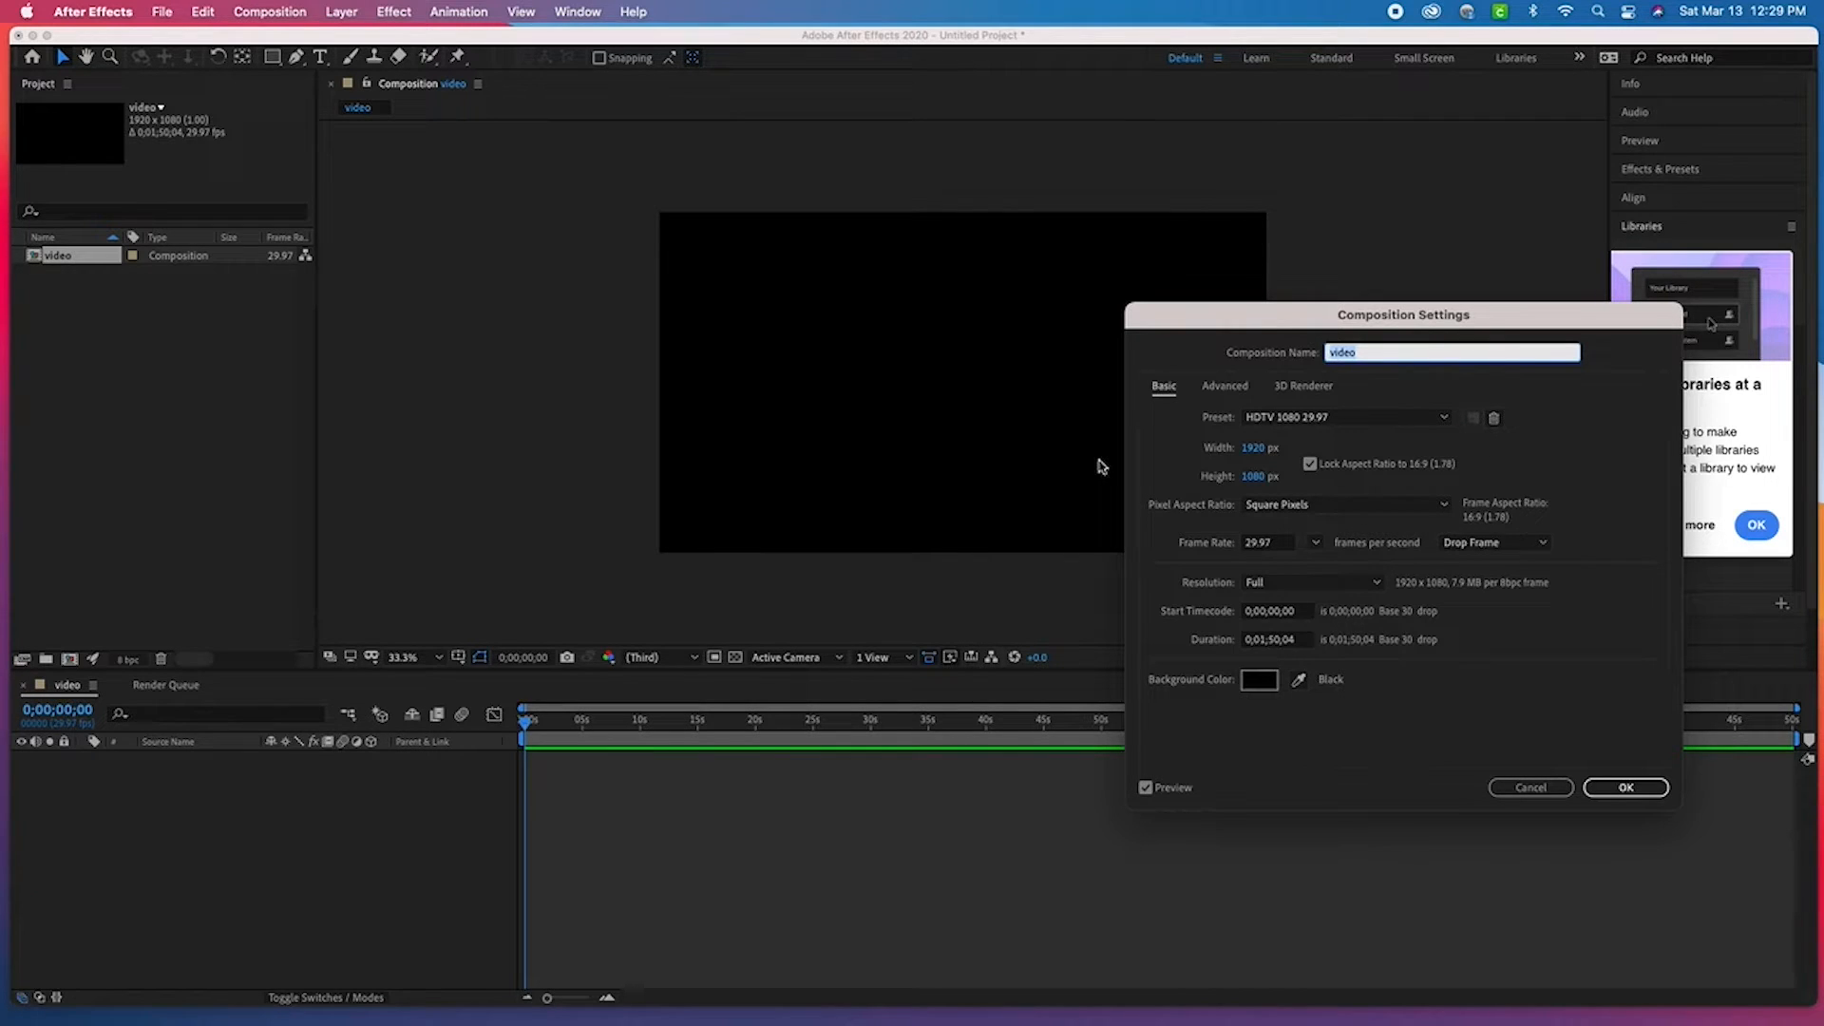
click(1141, 813)
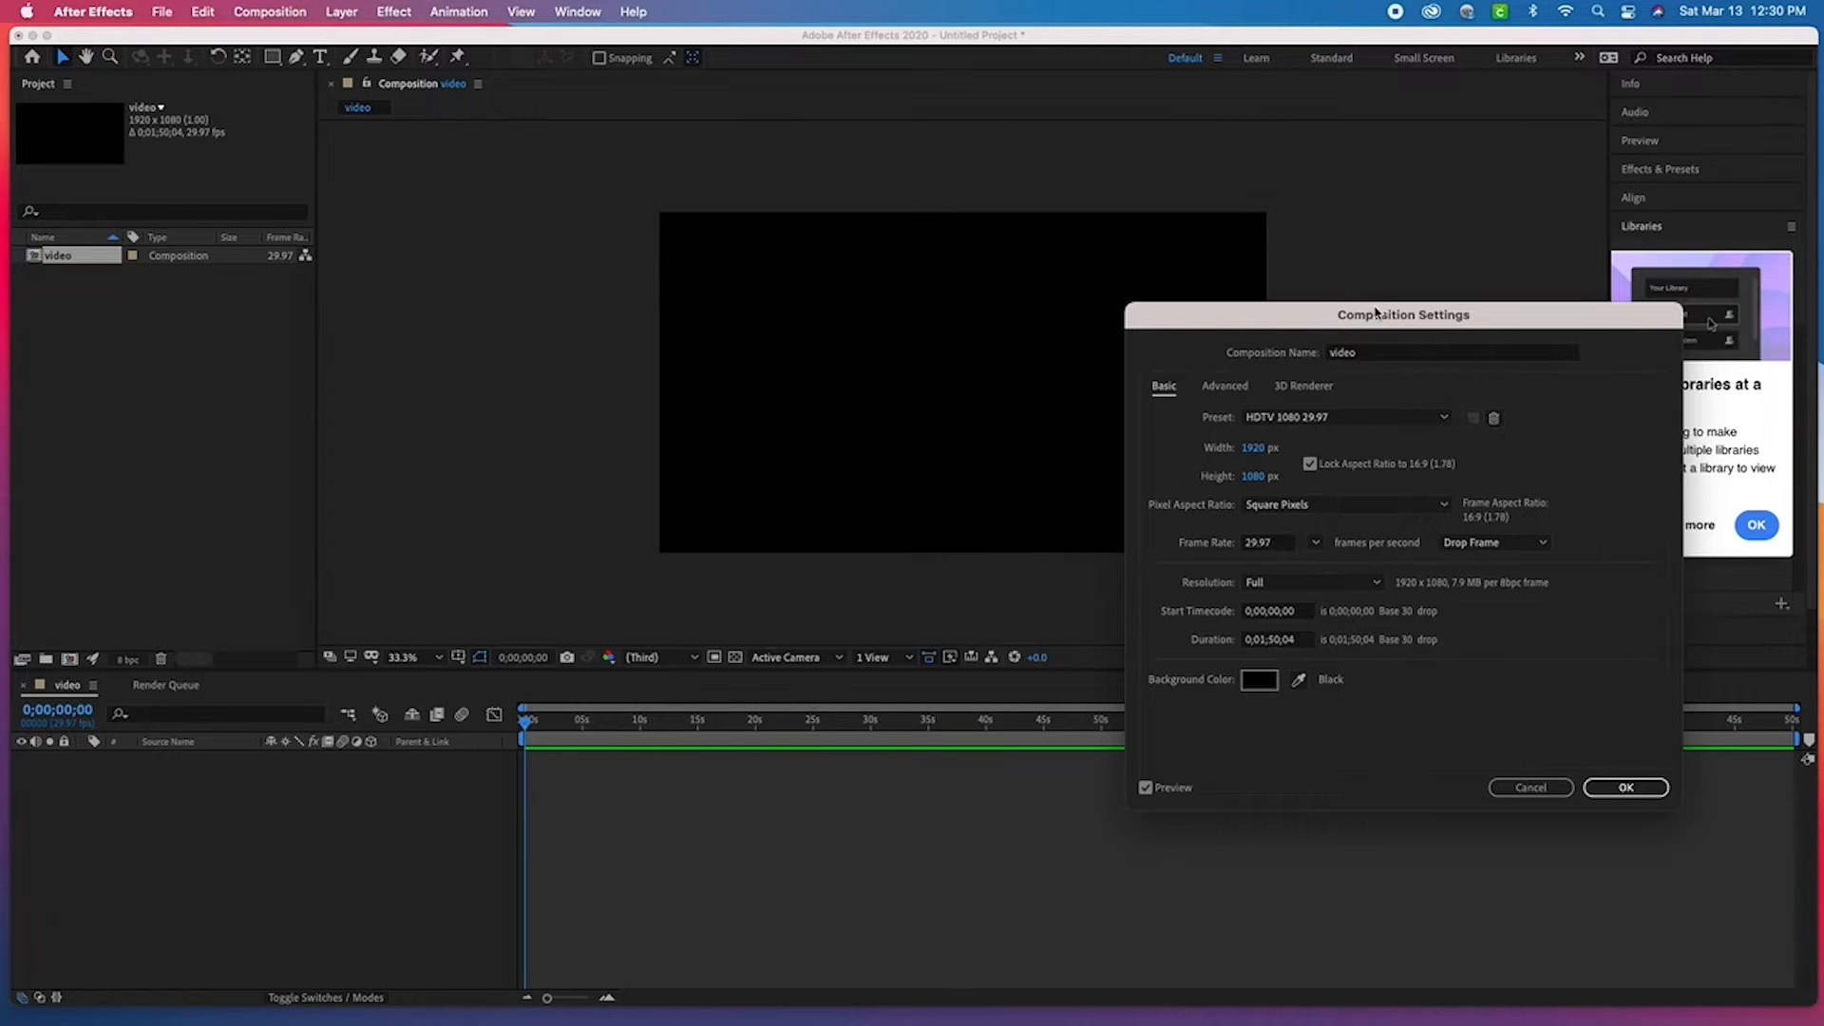
drag(1226, 317, 668, 303)
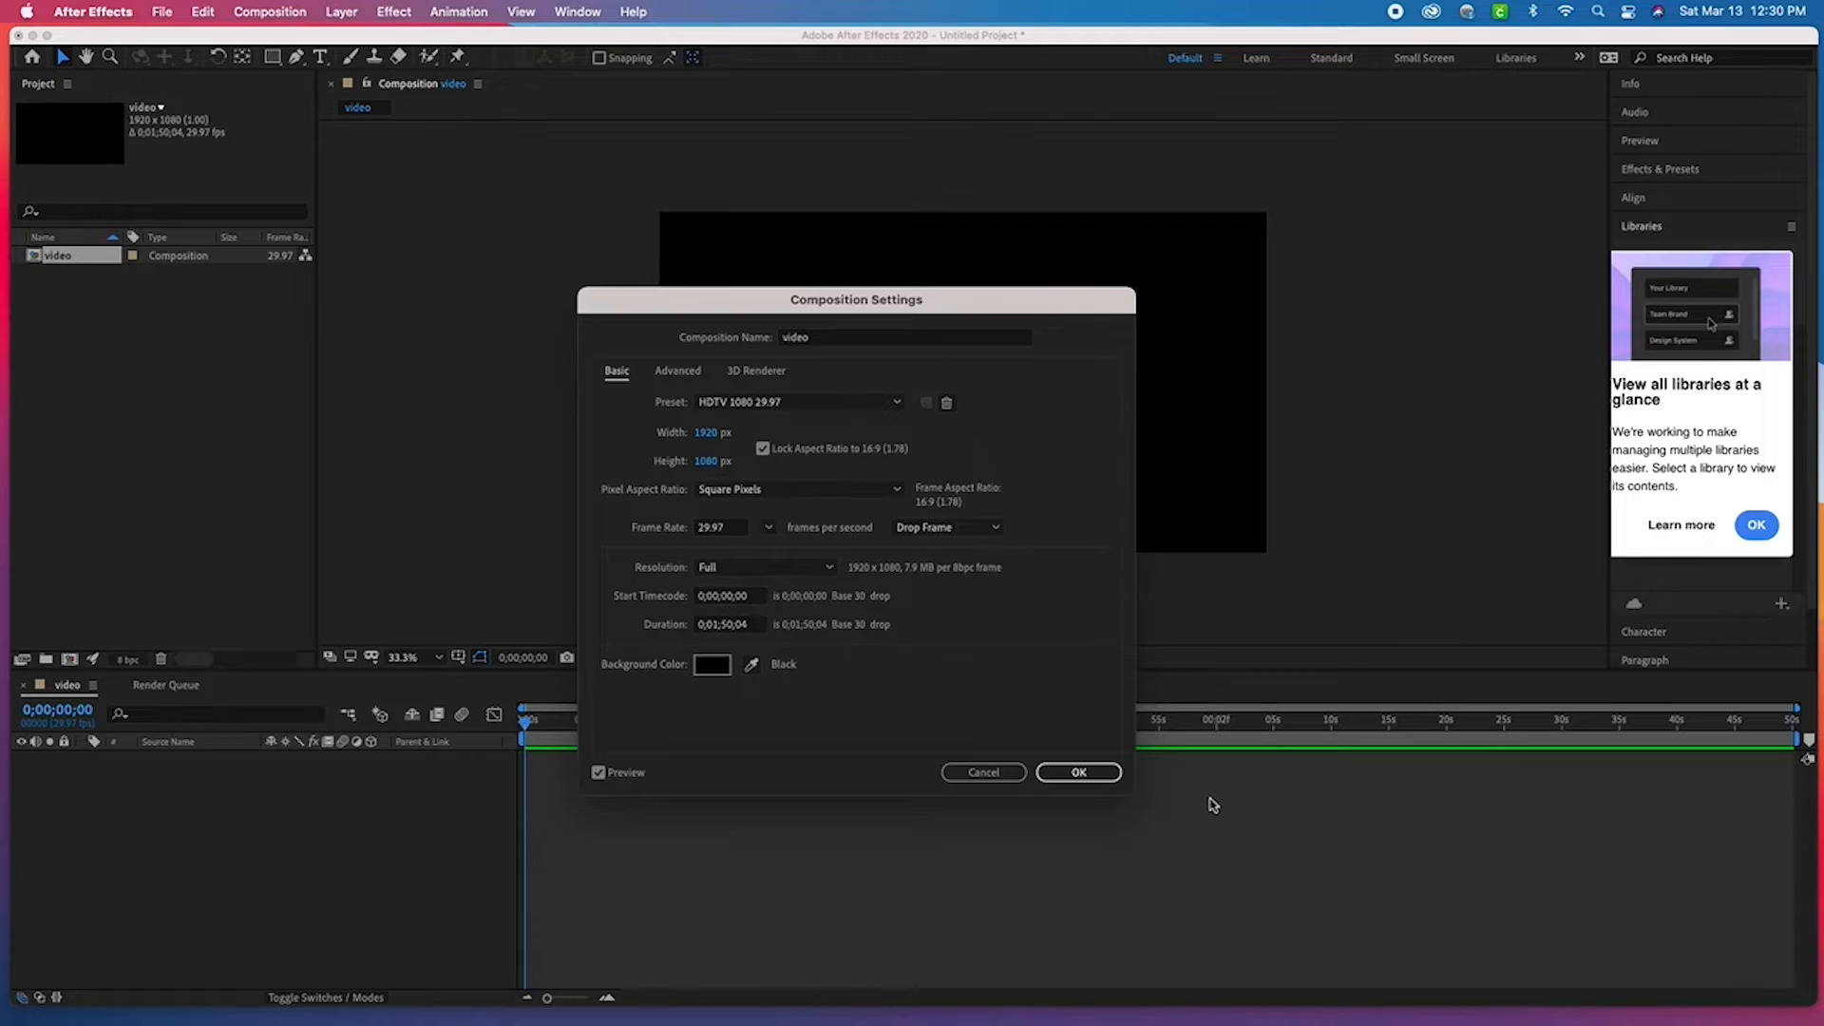
click(1078, 772)
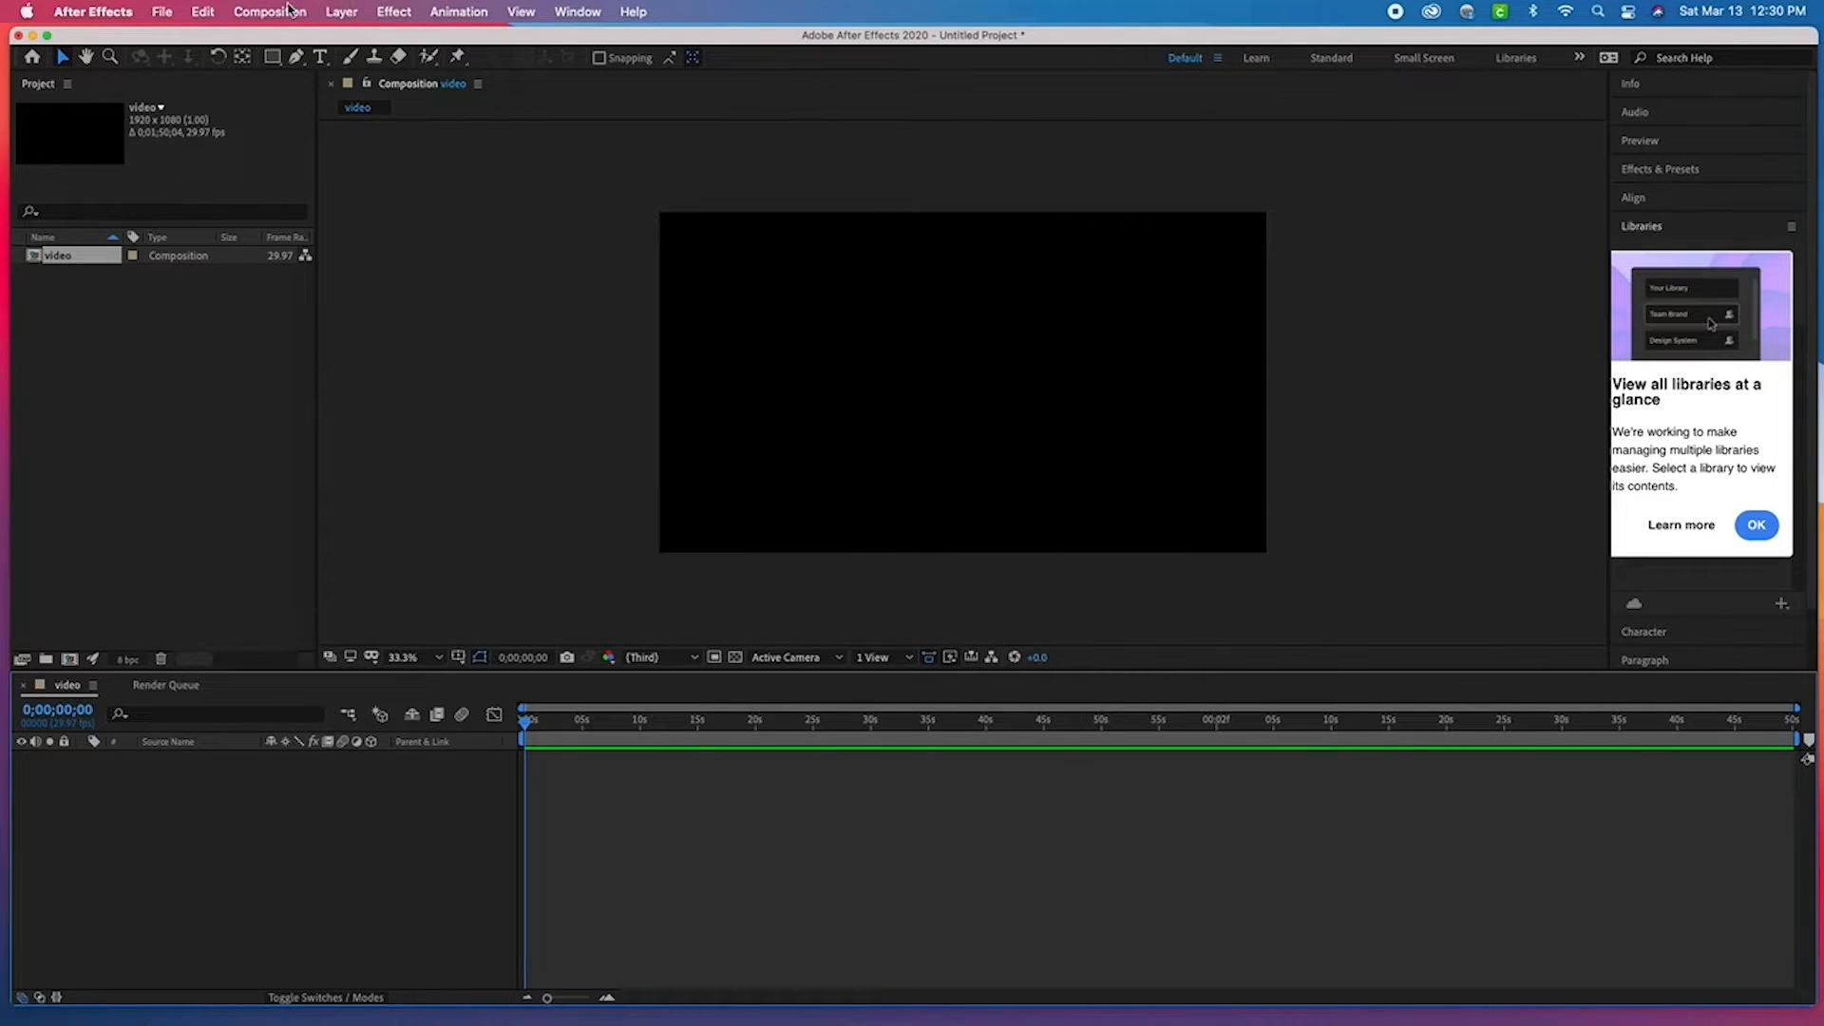
click(256, 9)
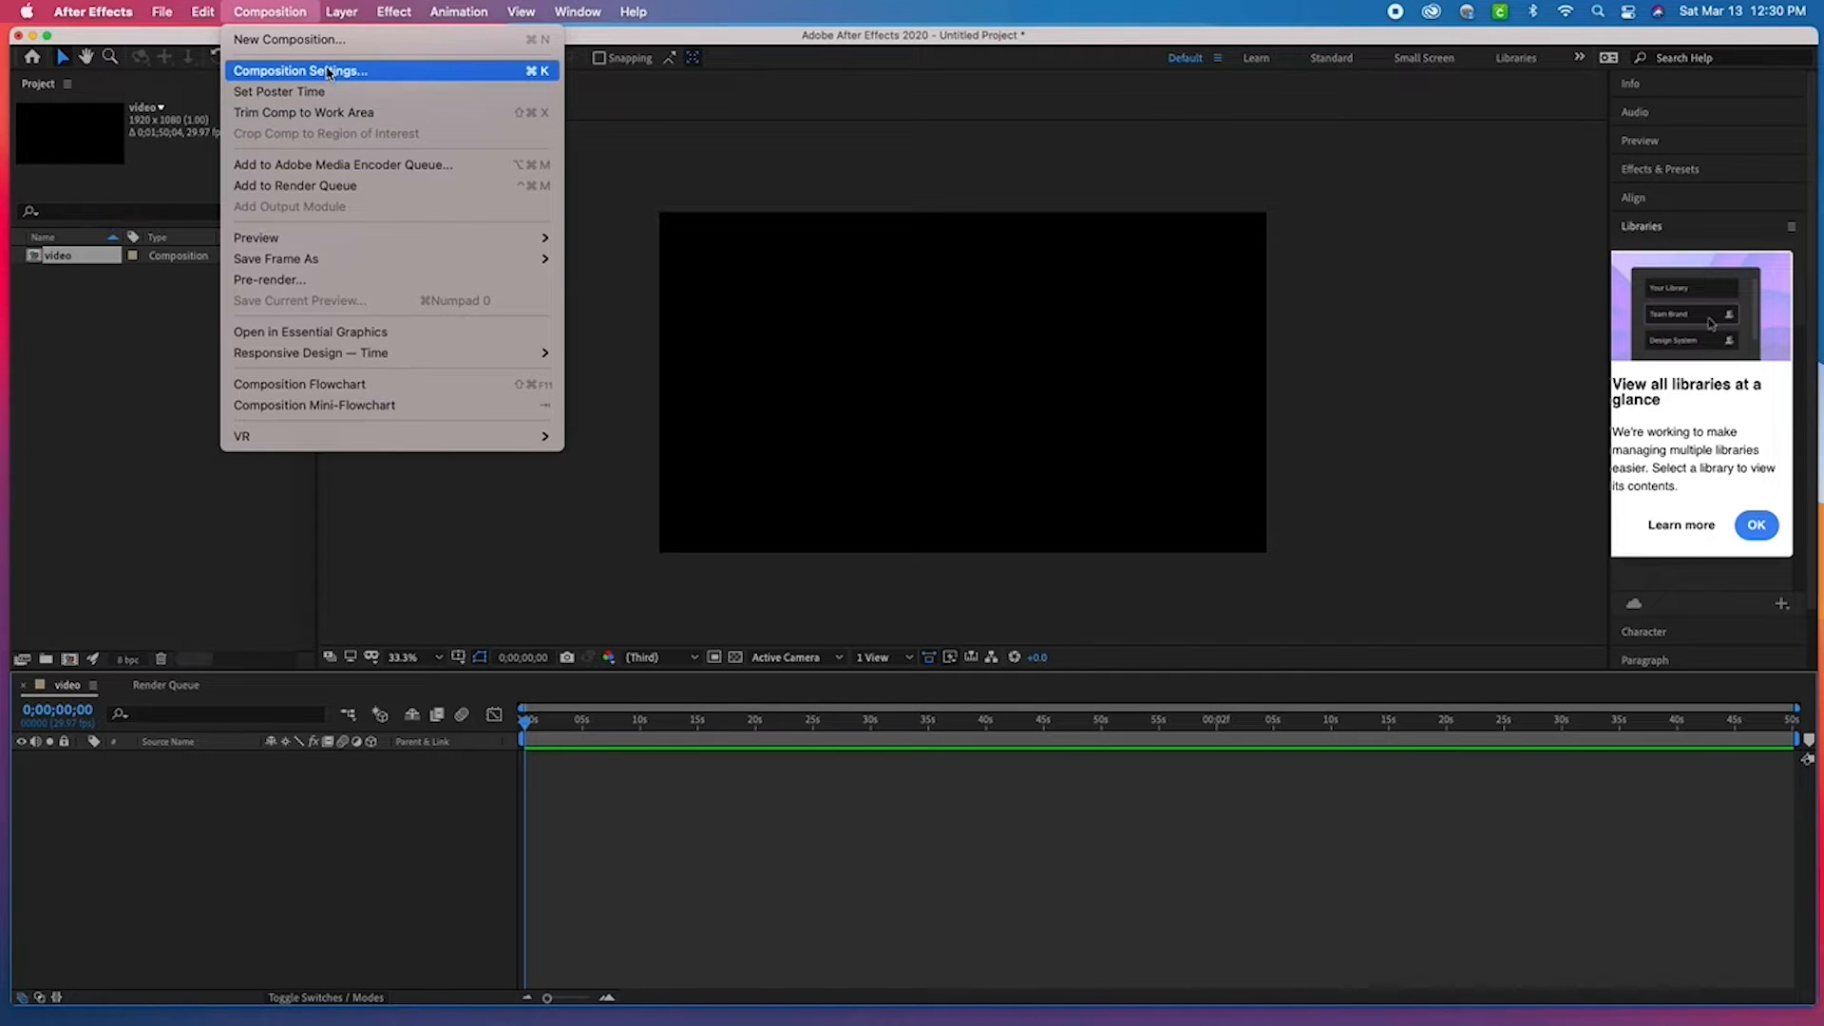
click(374, 78)
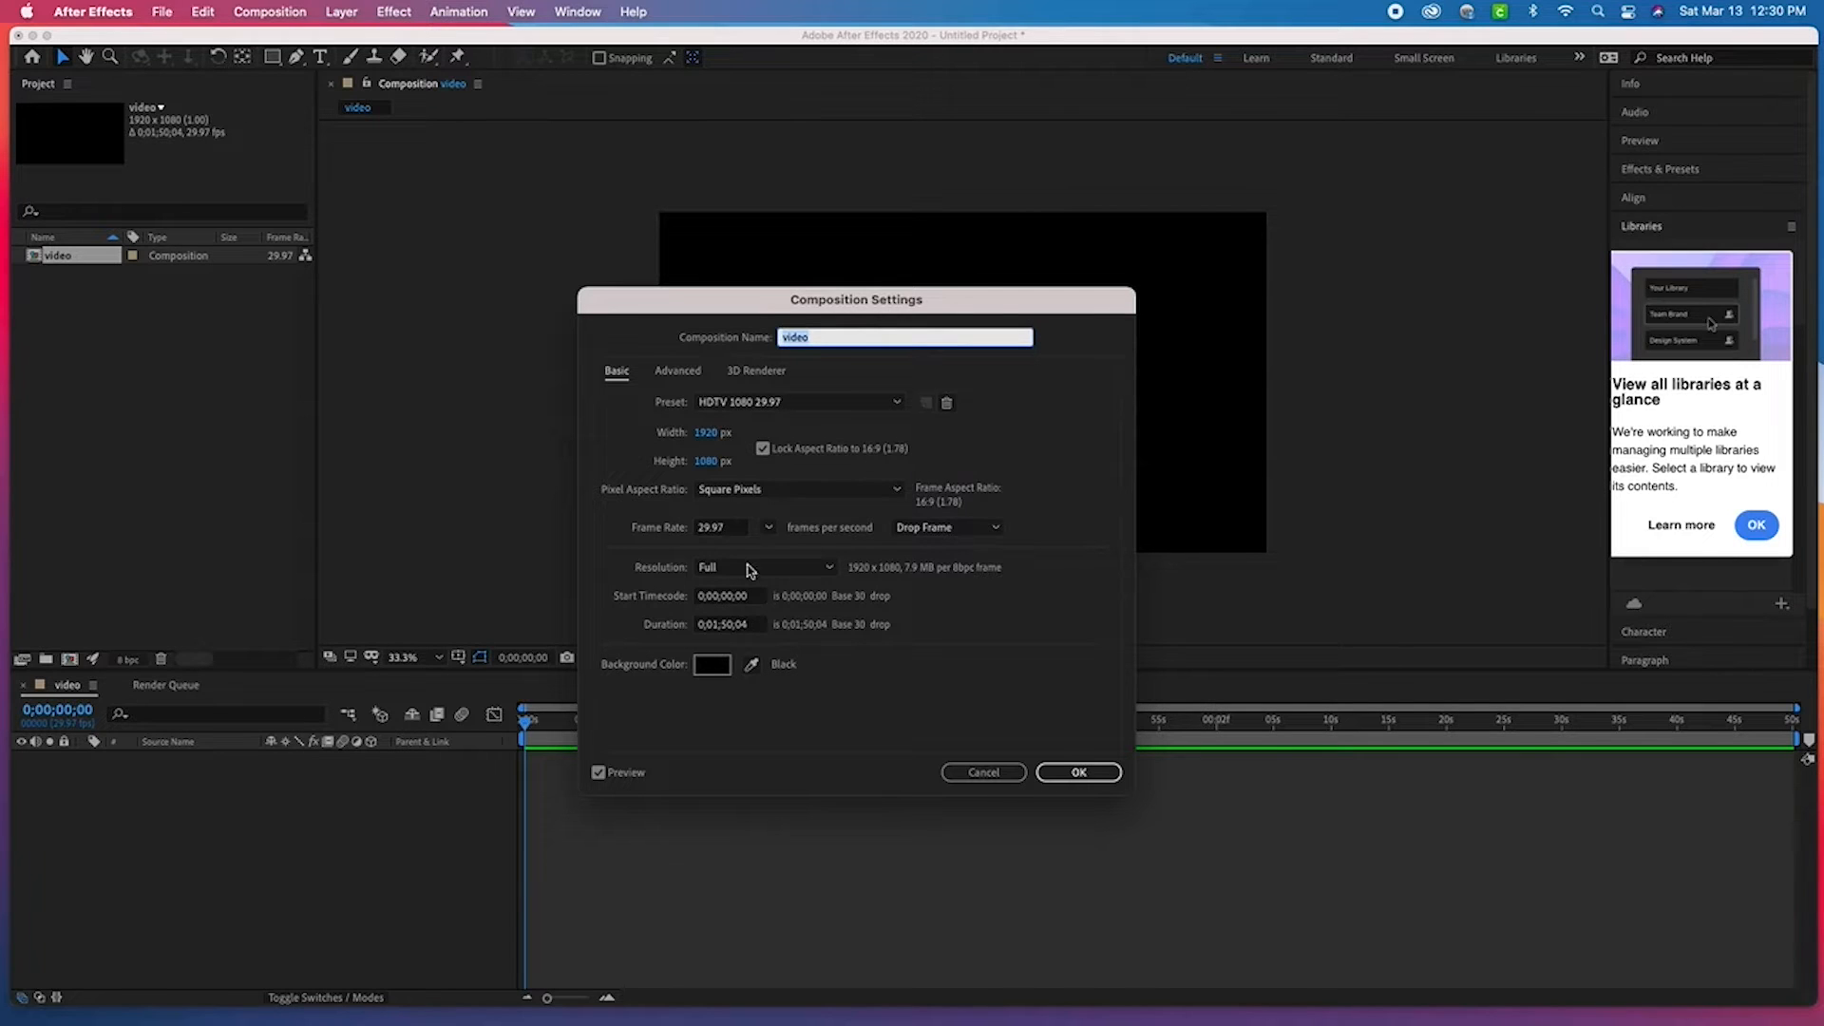
click(1105, 771)
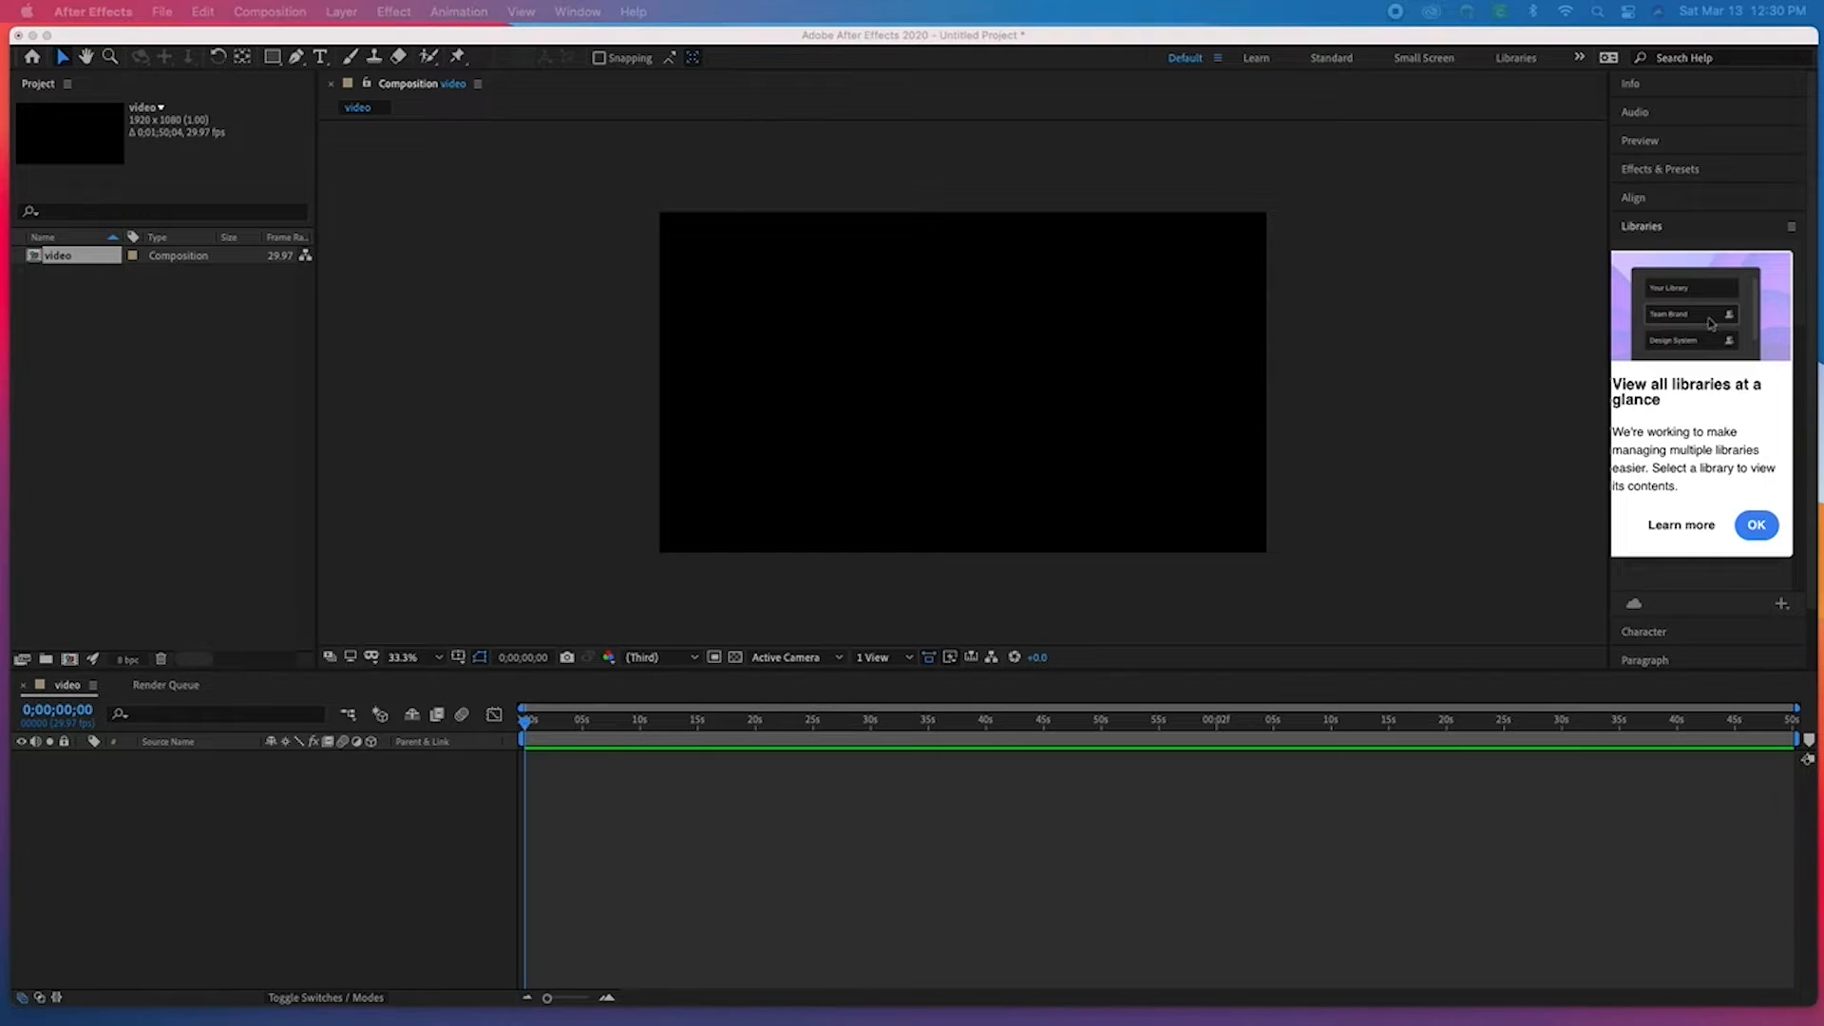
- Import genshinimpactslumbernologo.jpg, add it as a layer to the video composition and scale it down to nearly the frame's width
key(Return)
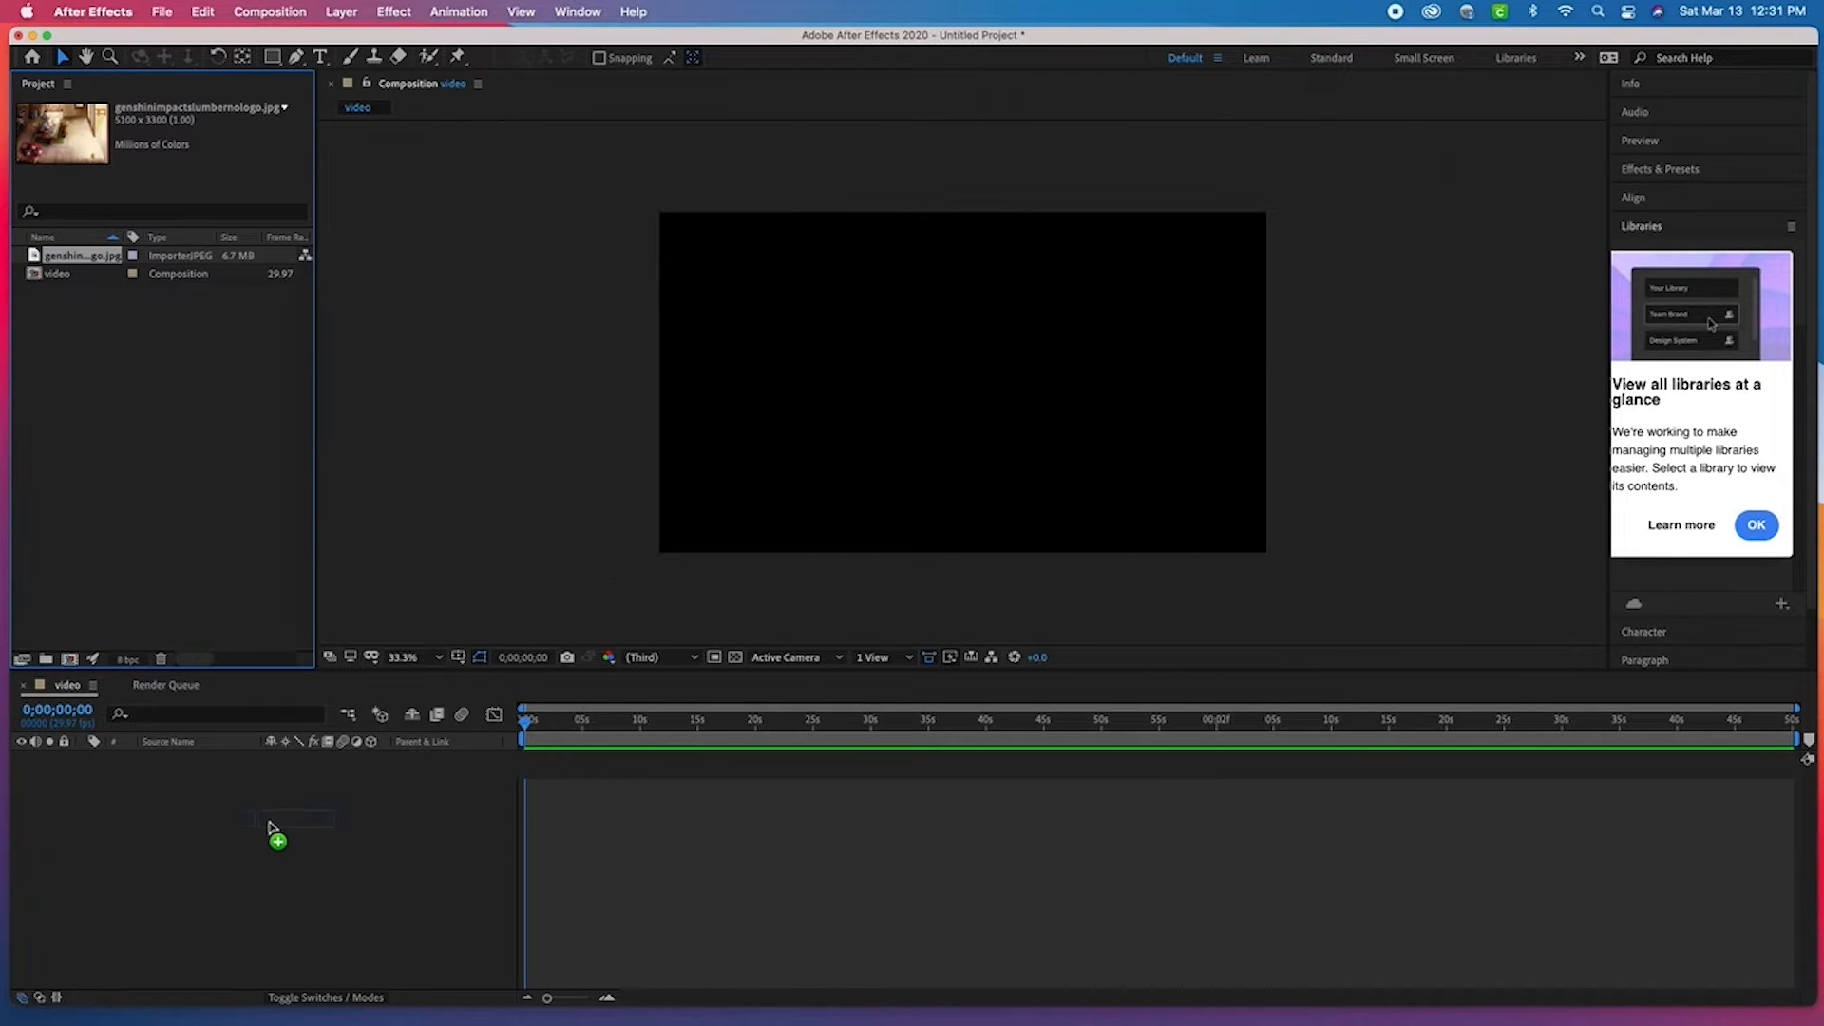
drag(267, 819, 256, 815)
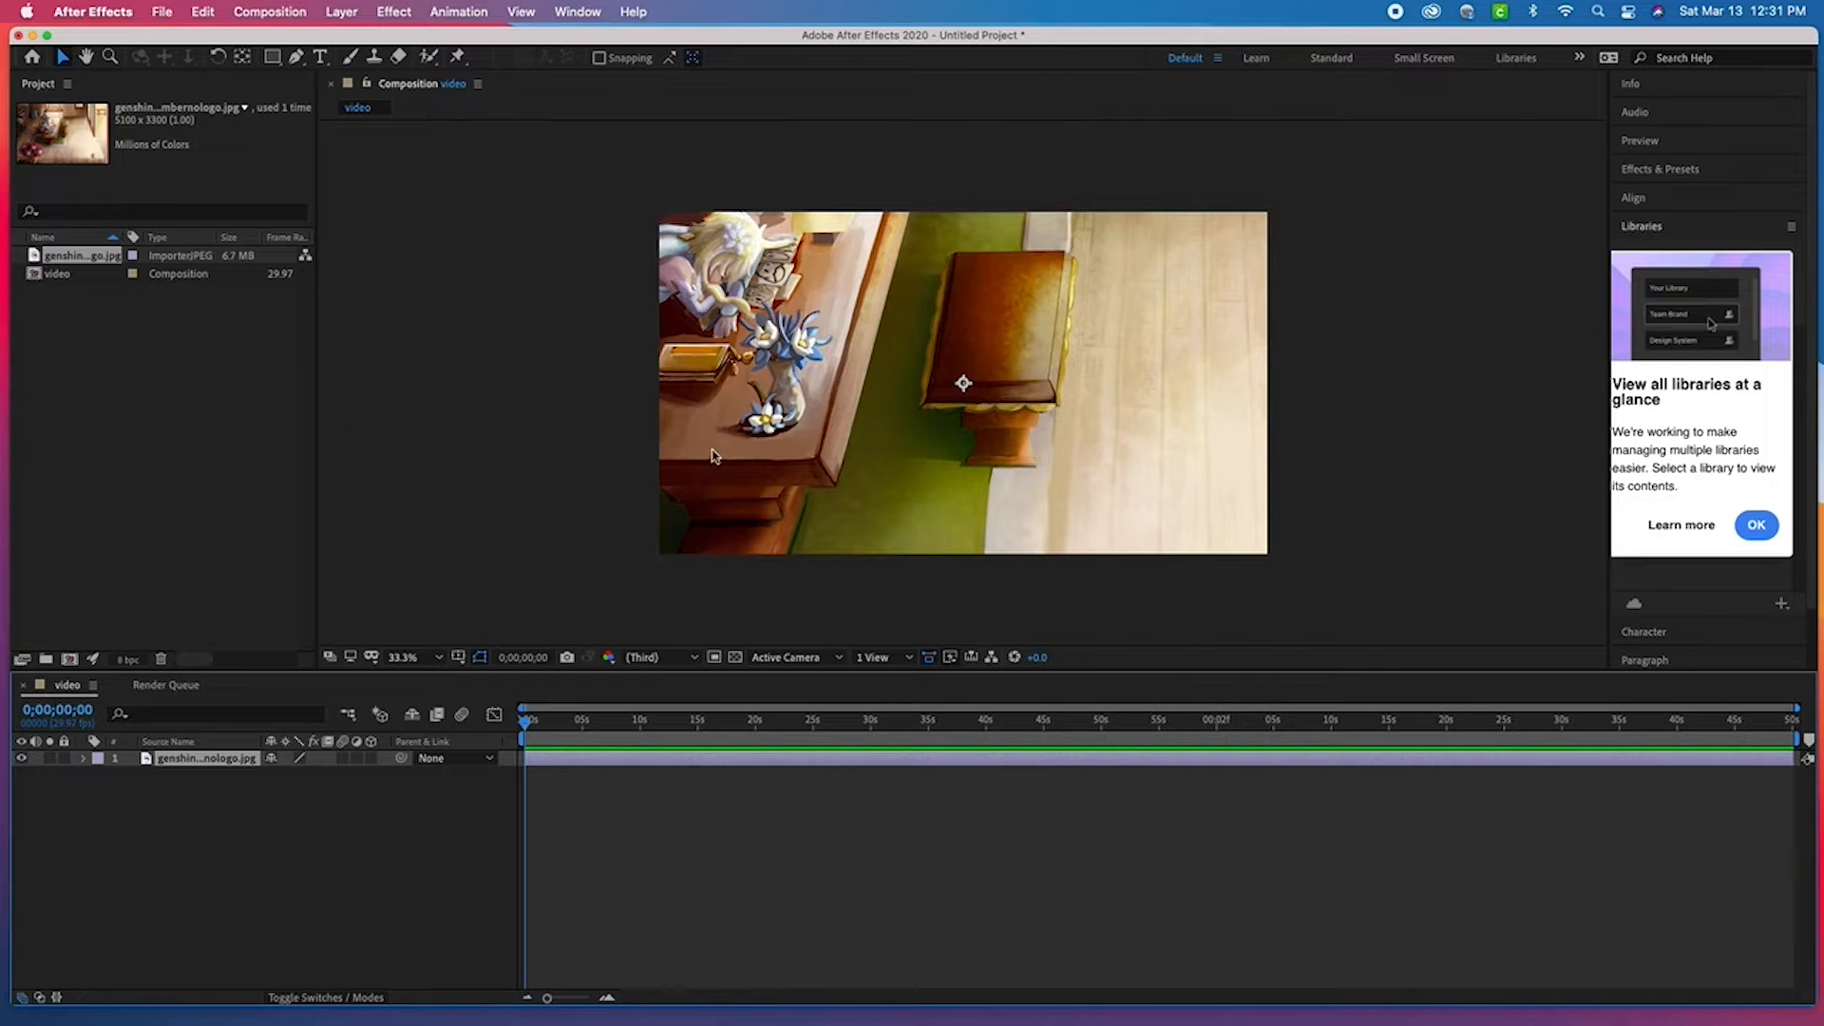
scroll(716, 458, down, 4)
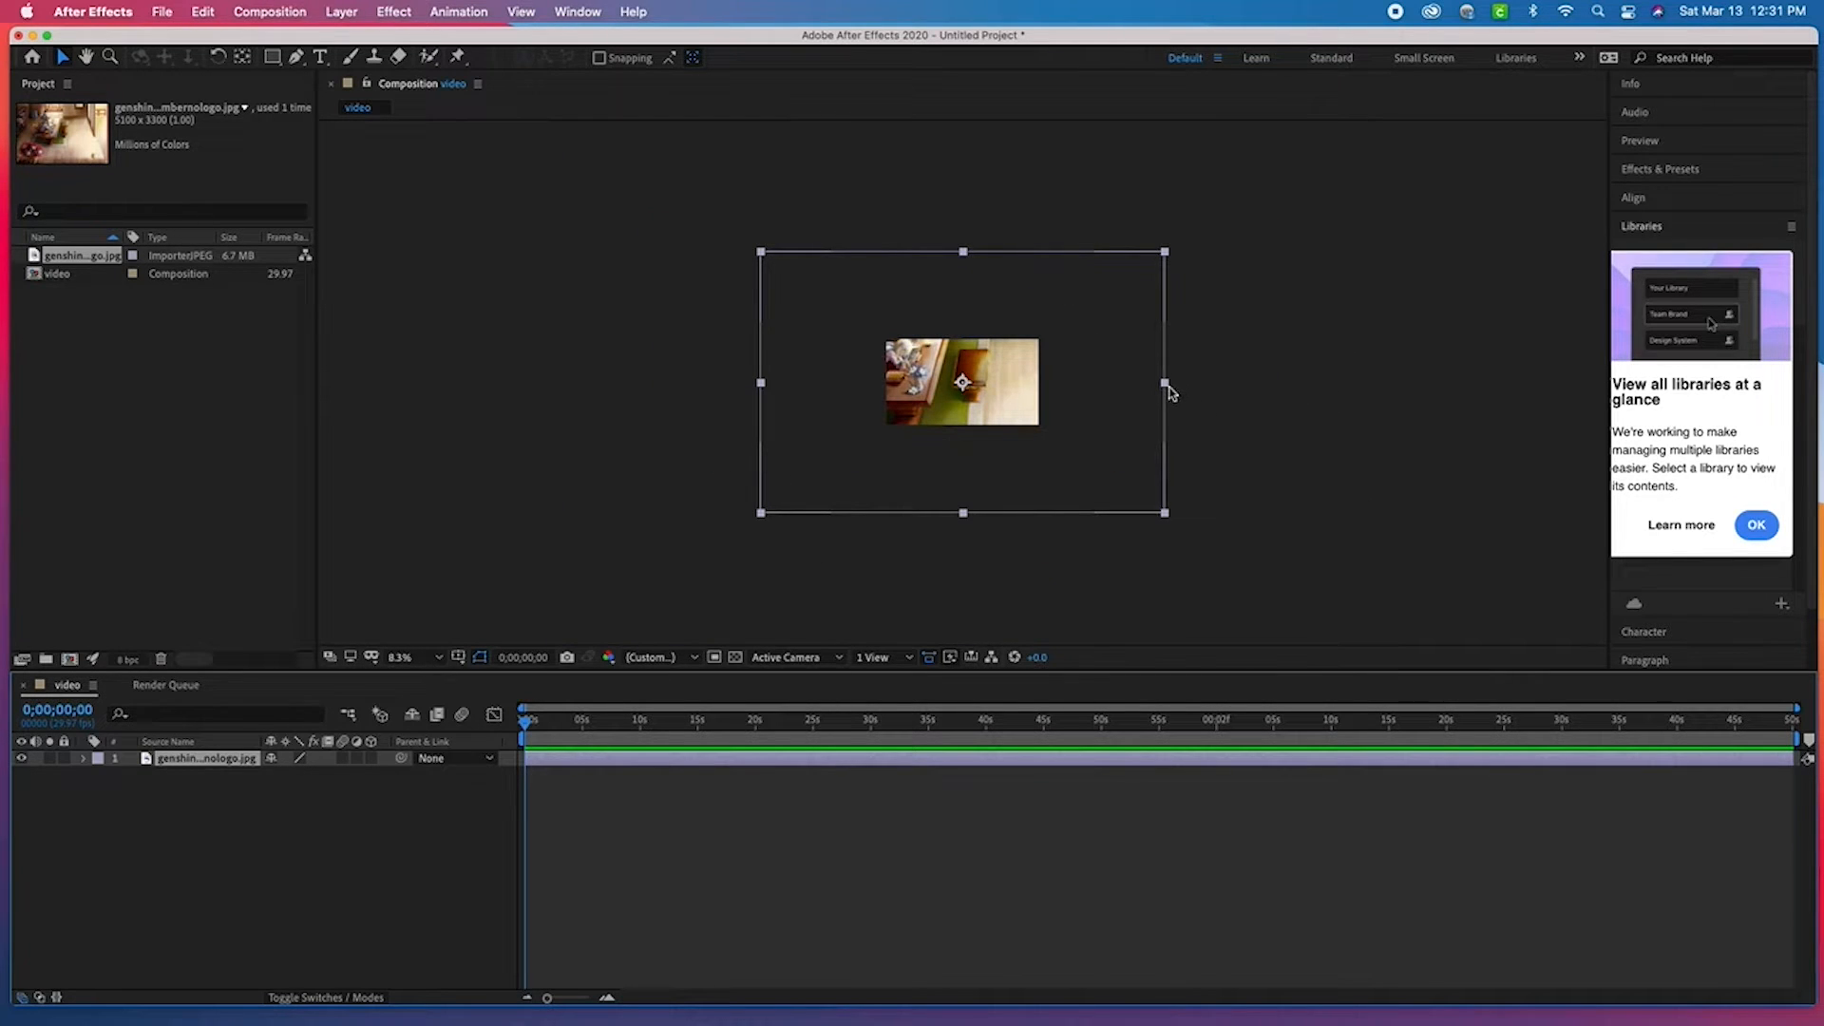
drag(1166, 384, 1046, 386)
key(period)
key(period)
key(period)
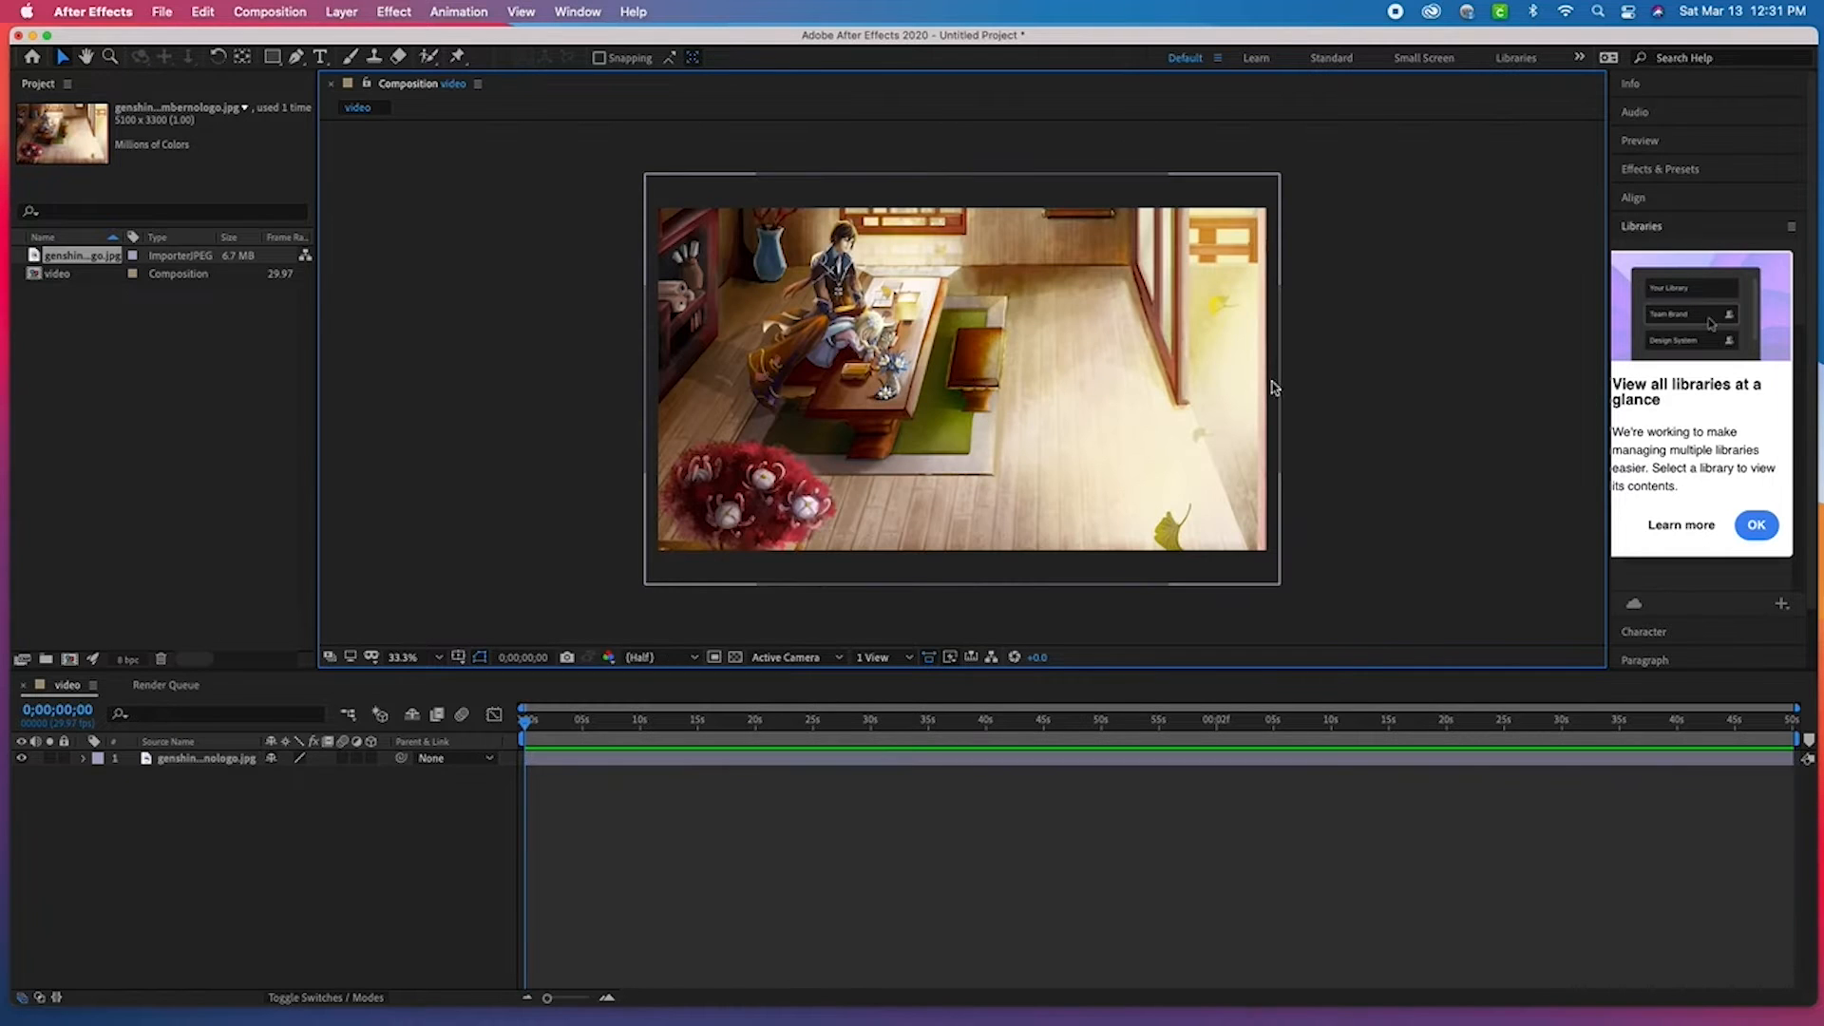
- Reposition and slightly resize the background image so it covers the whole frame, and lock its layer
drag(966, 379, 988, 496)
click(1330, 472)
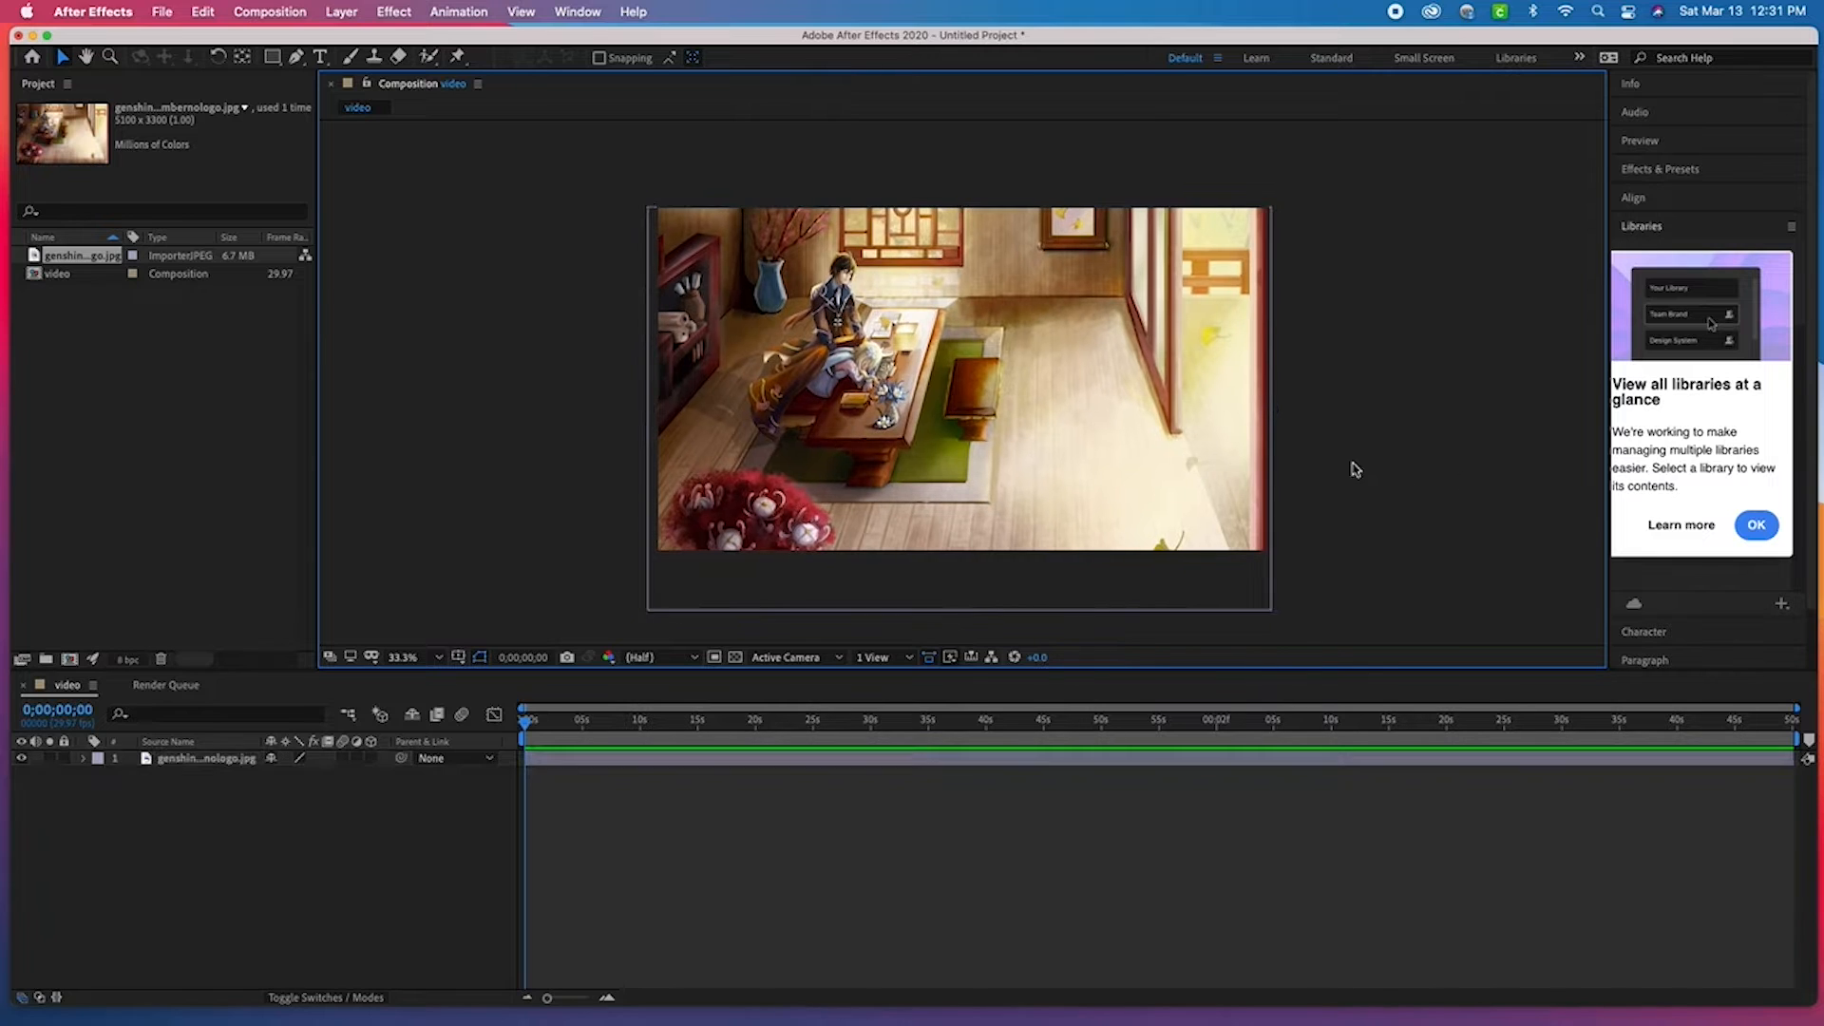
drag(1170, 484, 1159, 461)
click(1274, 386)
click(1265, 385)
drag(1140, 374, 1126, 418)
click(1351, 419)
double_click(1206, 533)
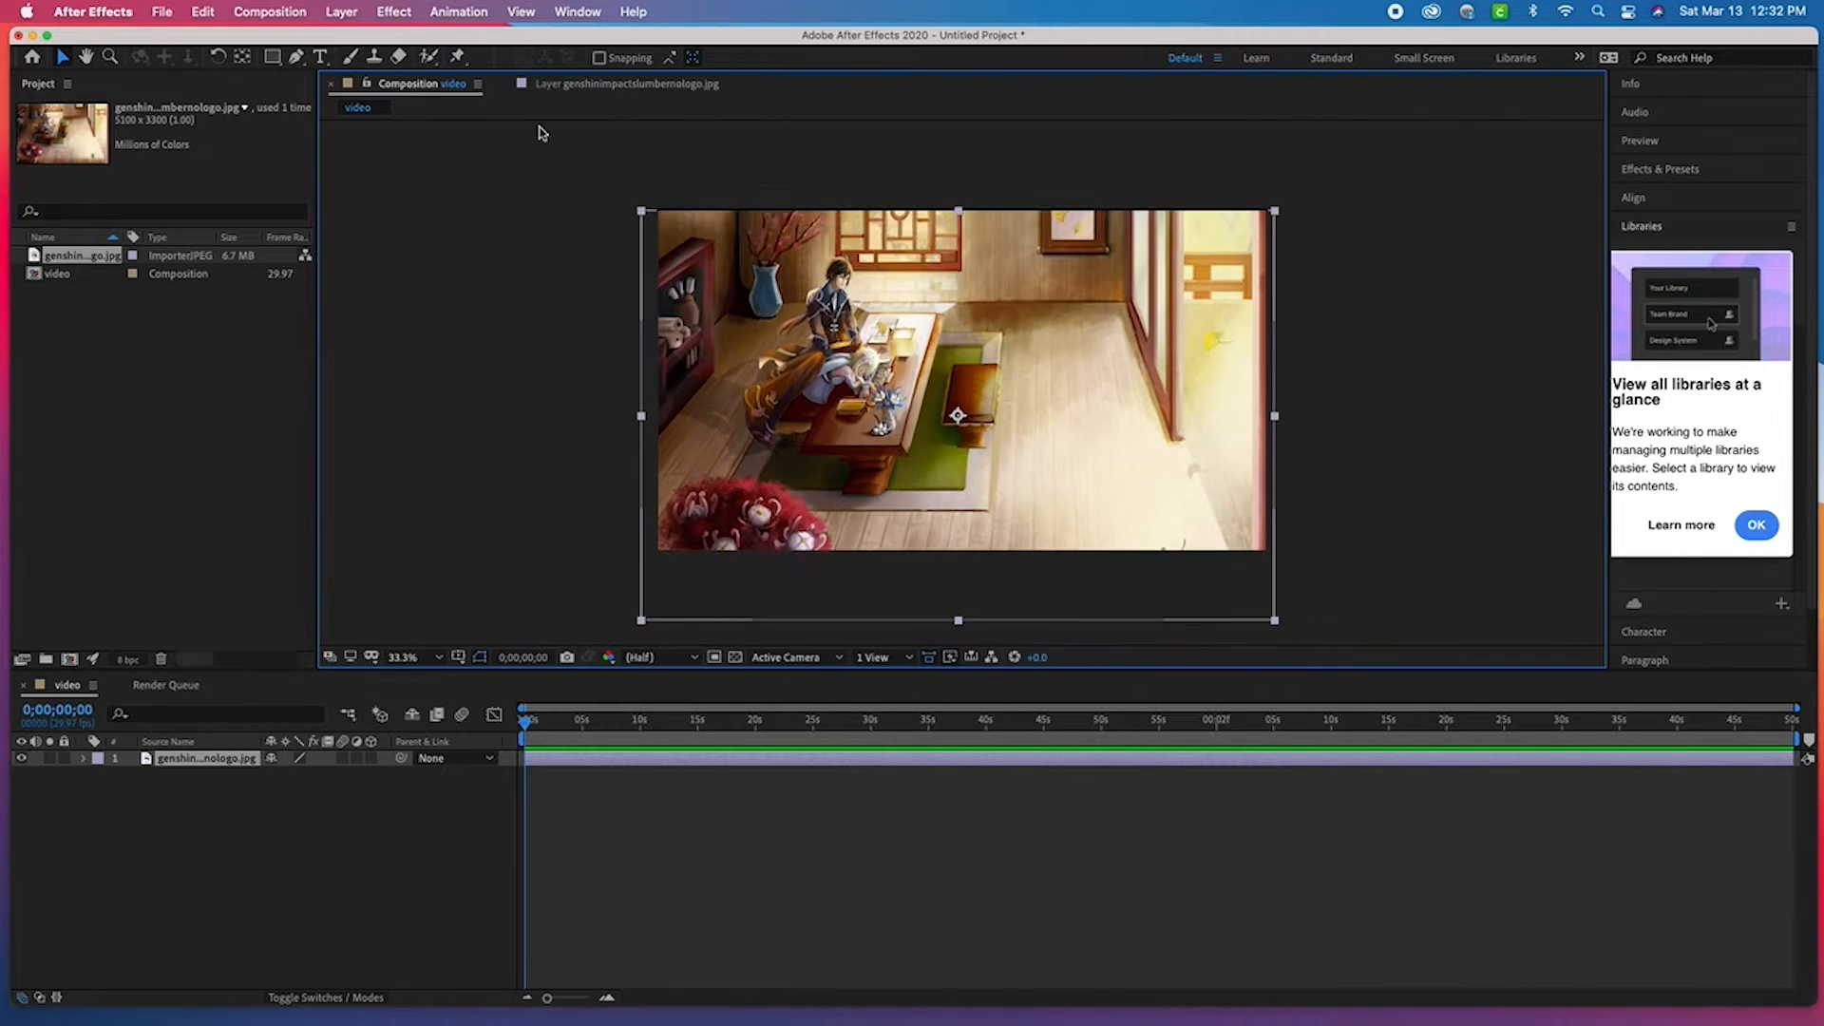
drag(960, 374, 961, 377)
click(1400, 506)
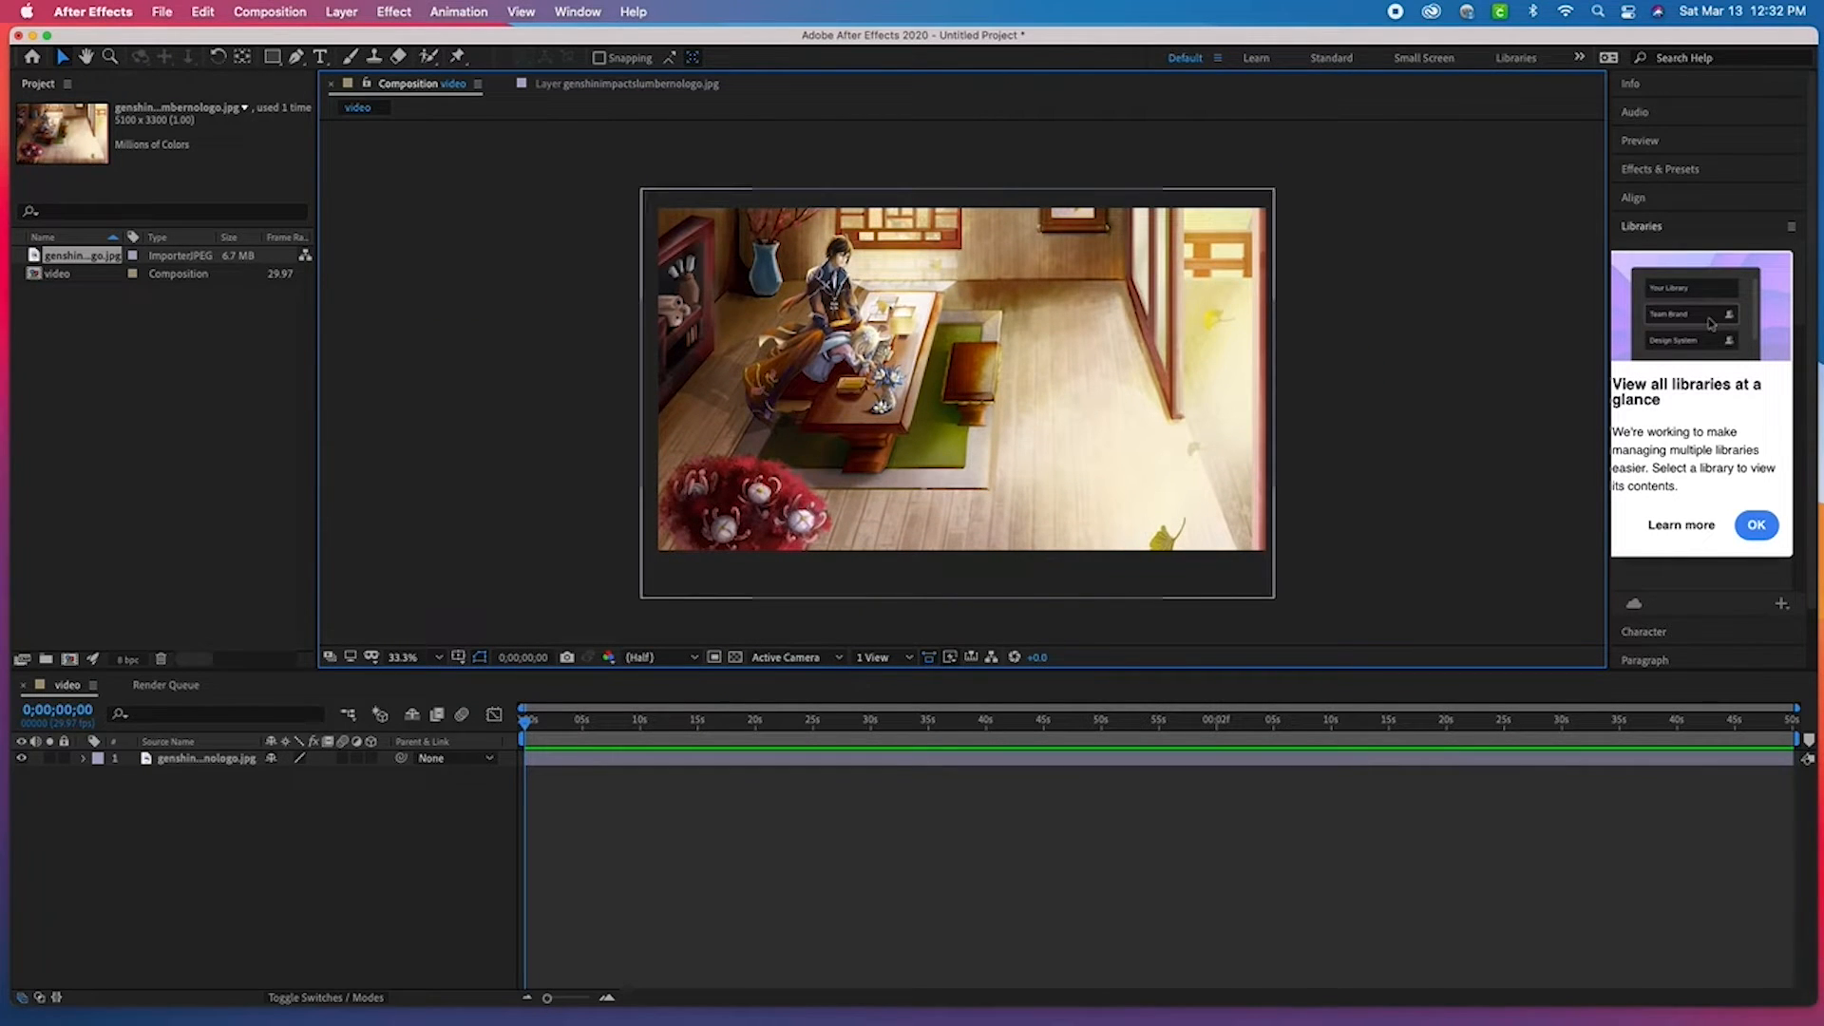
click(64, 758)
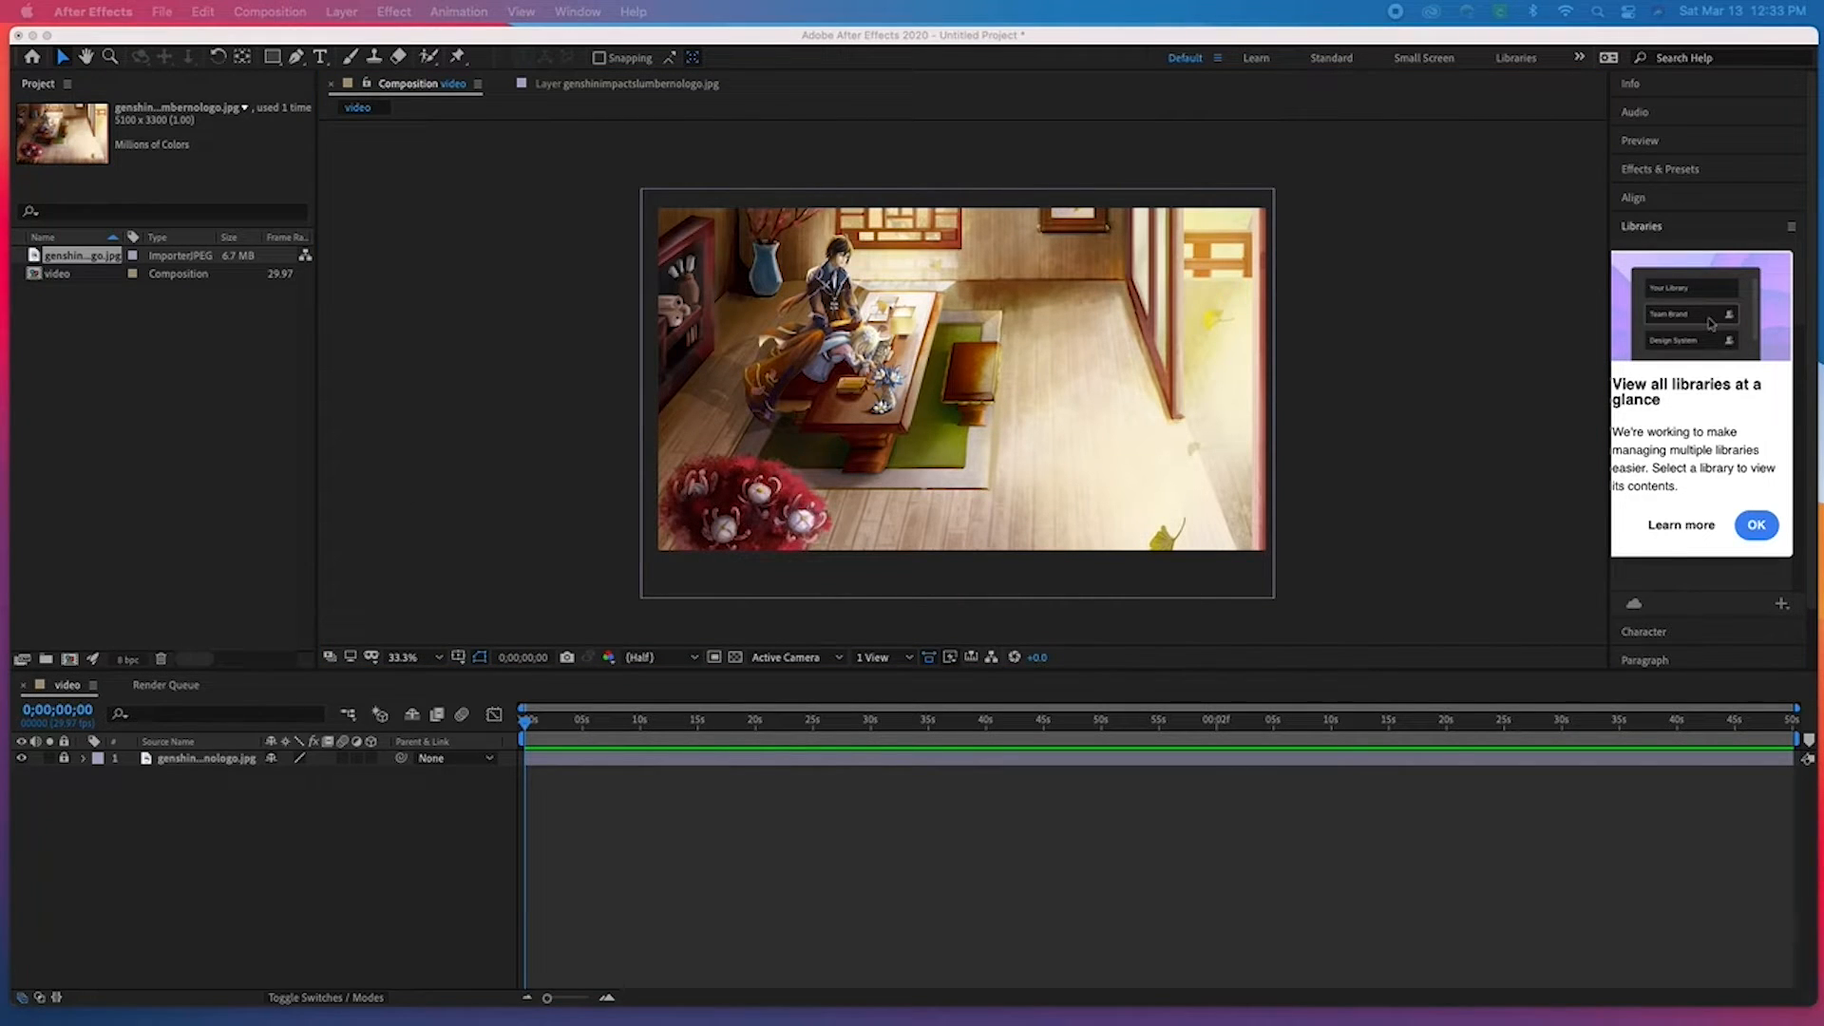
- Create a text box near the middle of the image containing "Golden Hour"
click(380, 259)
key(super+t)
drag(920, 302, 1084, 369)
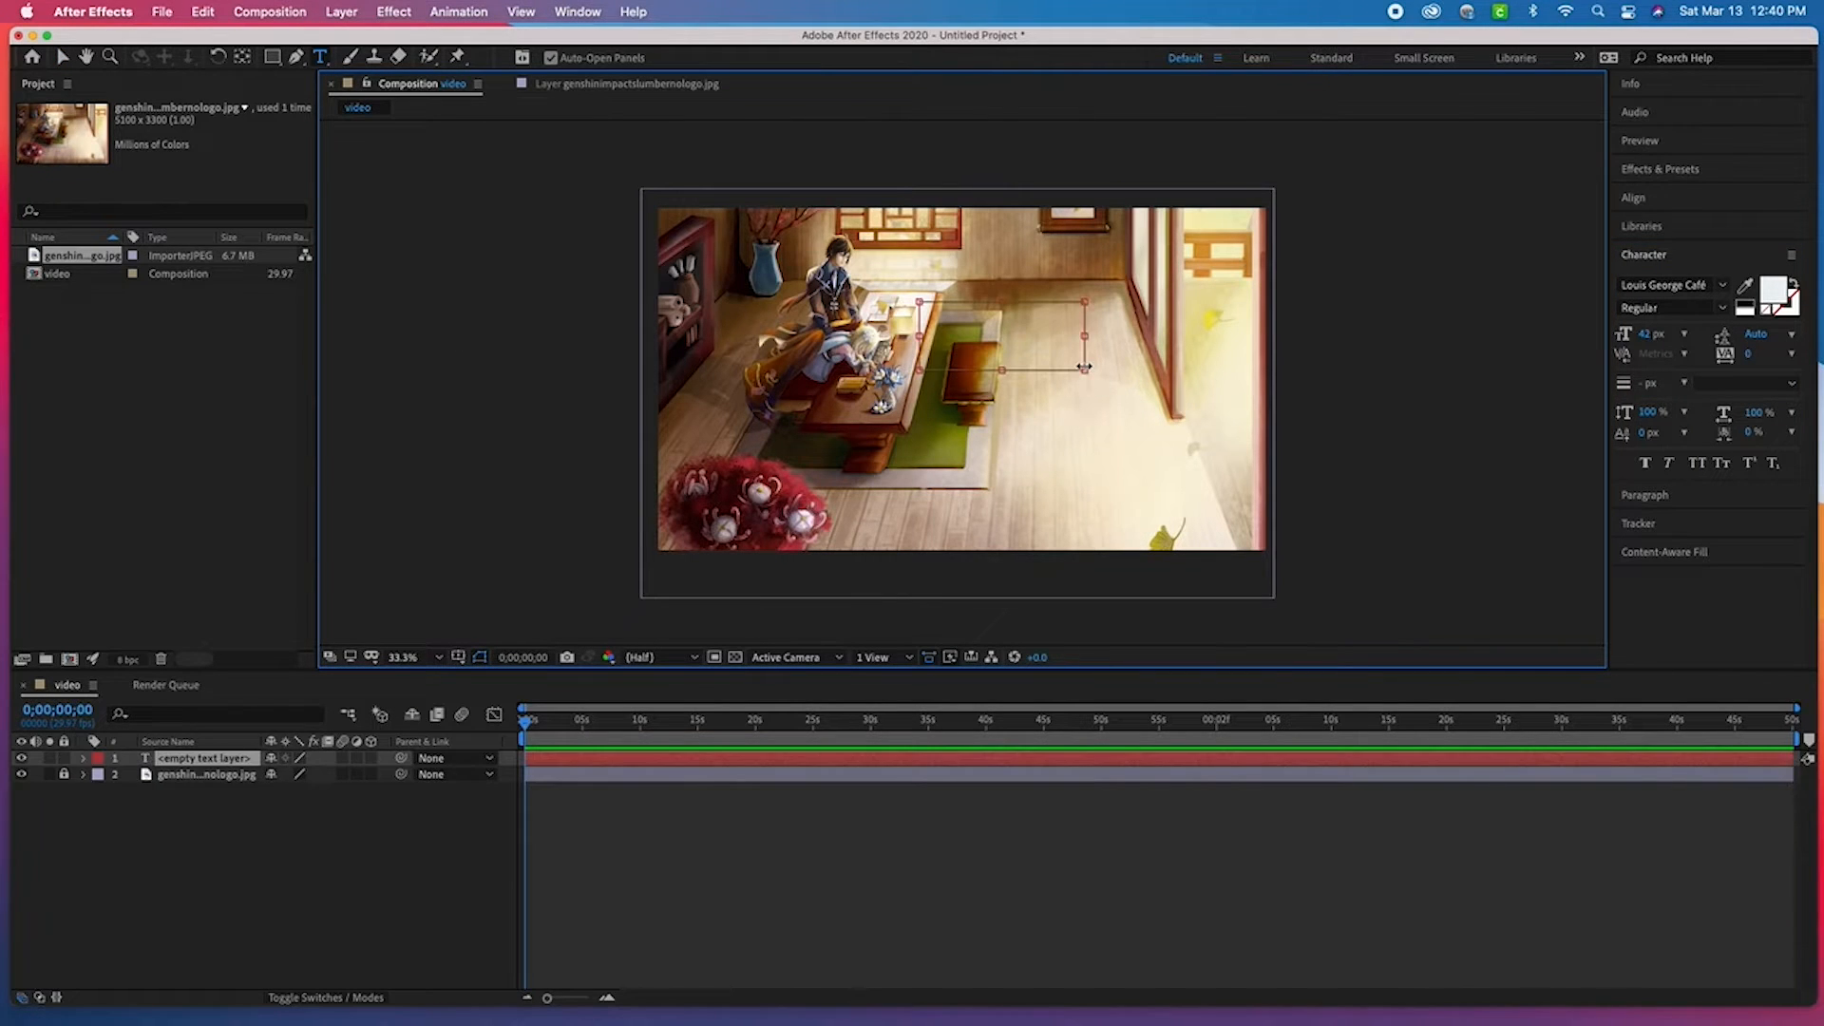
text(Golden)
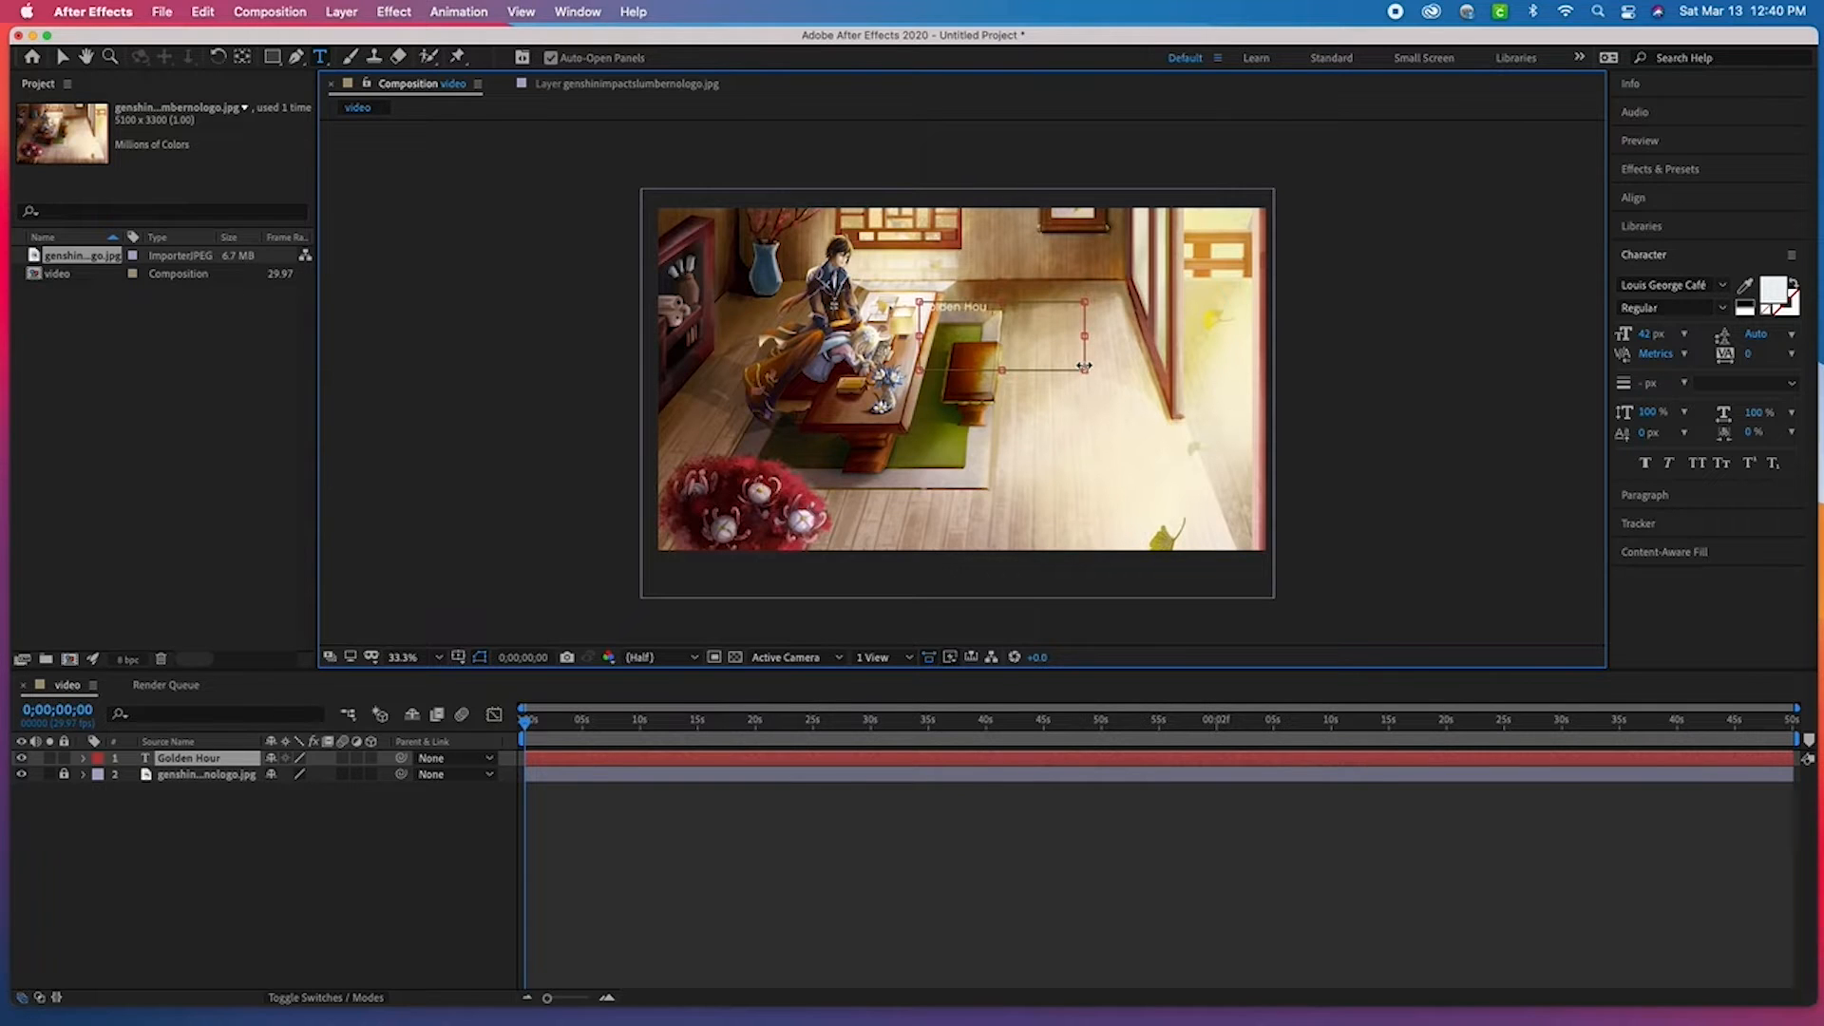
text( Hour)
click(62, 57)
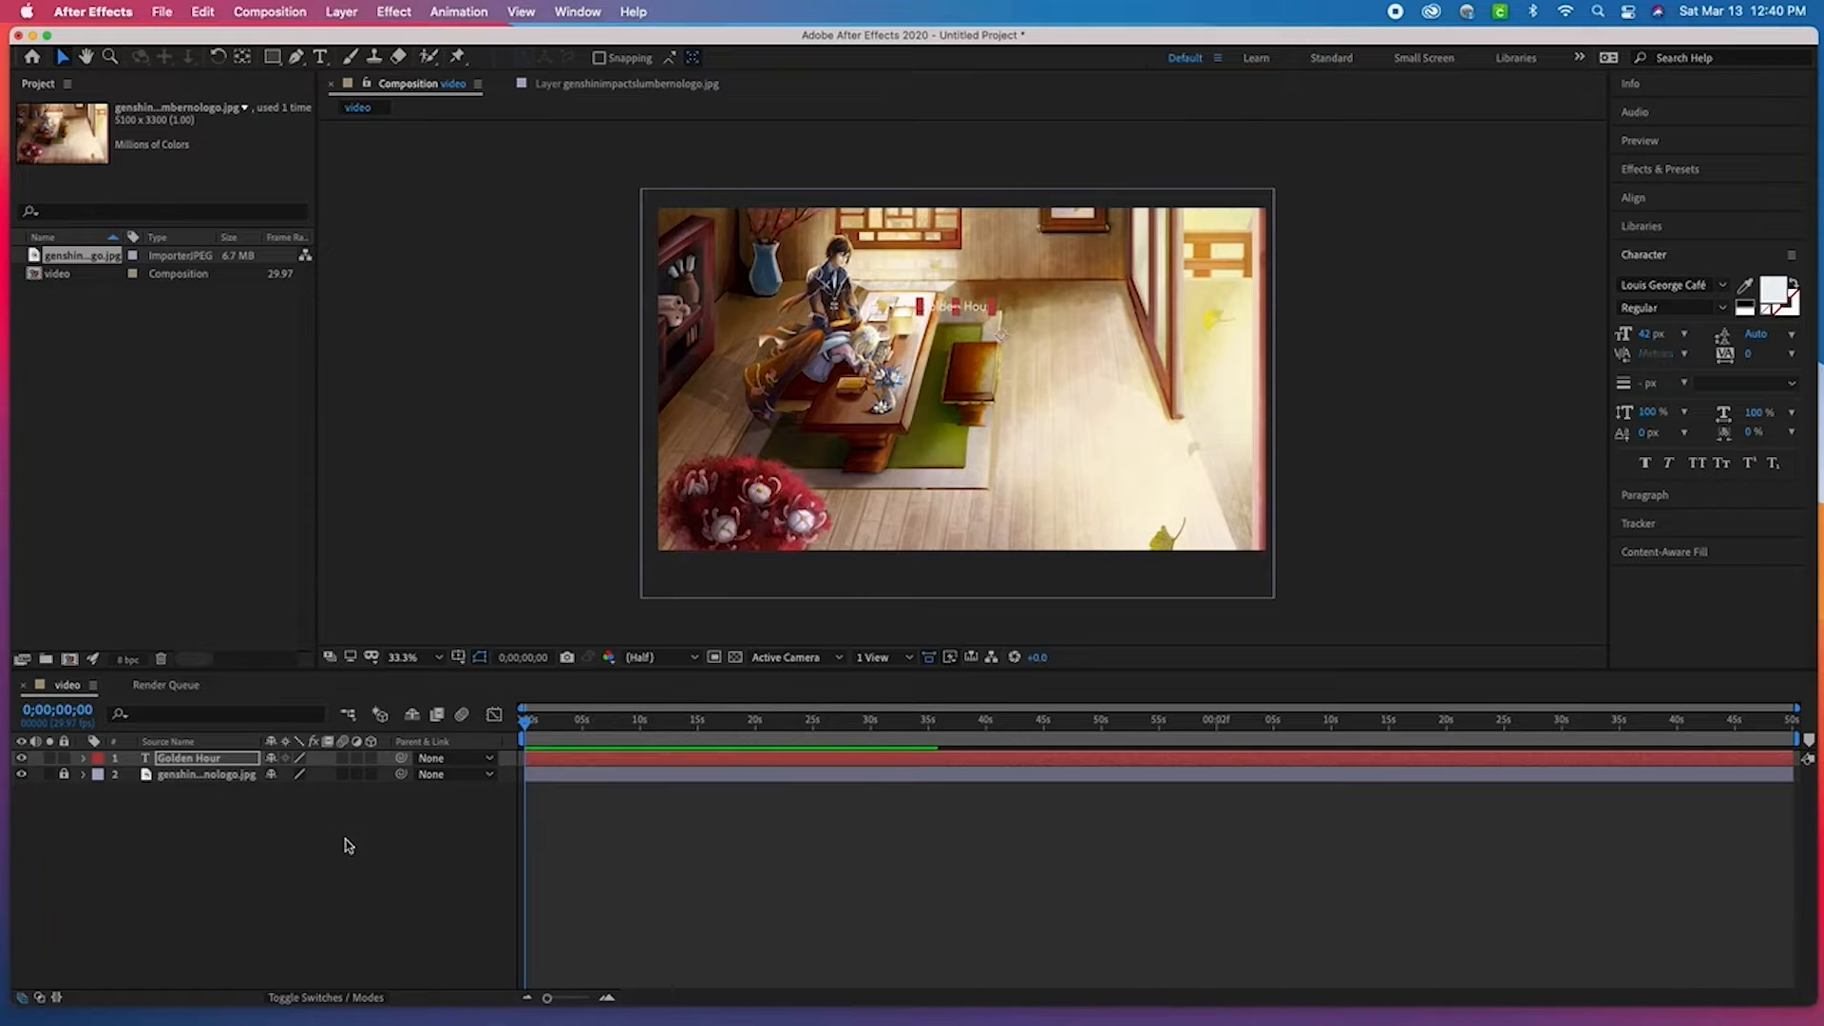
- Add a Character Offset animator to the Golden Hour text and give it an Opacity property set to 0%
click(83, 760)
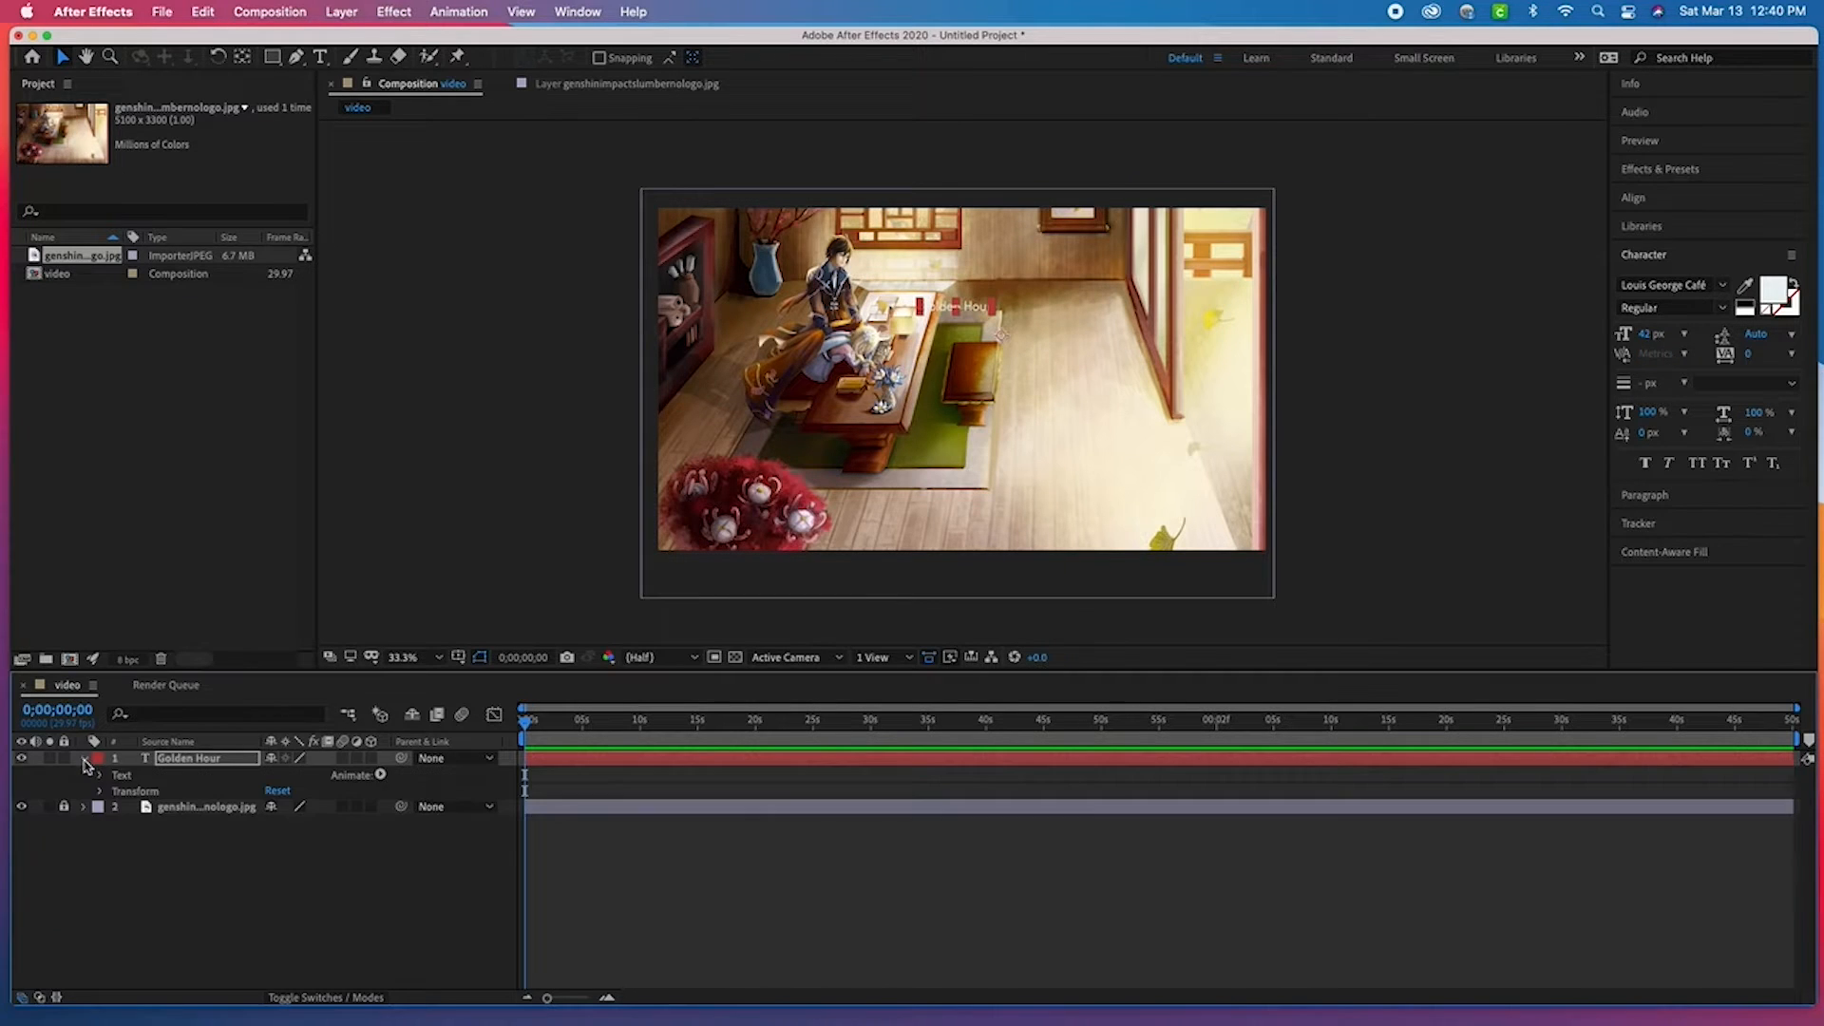
click(381, 776)
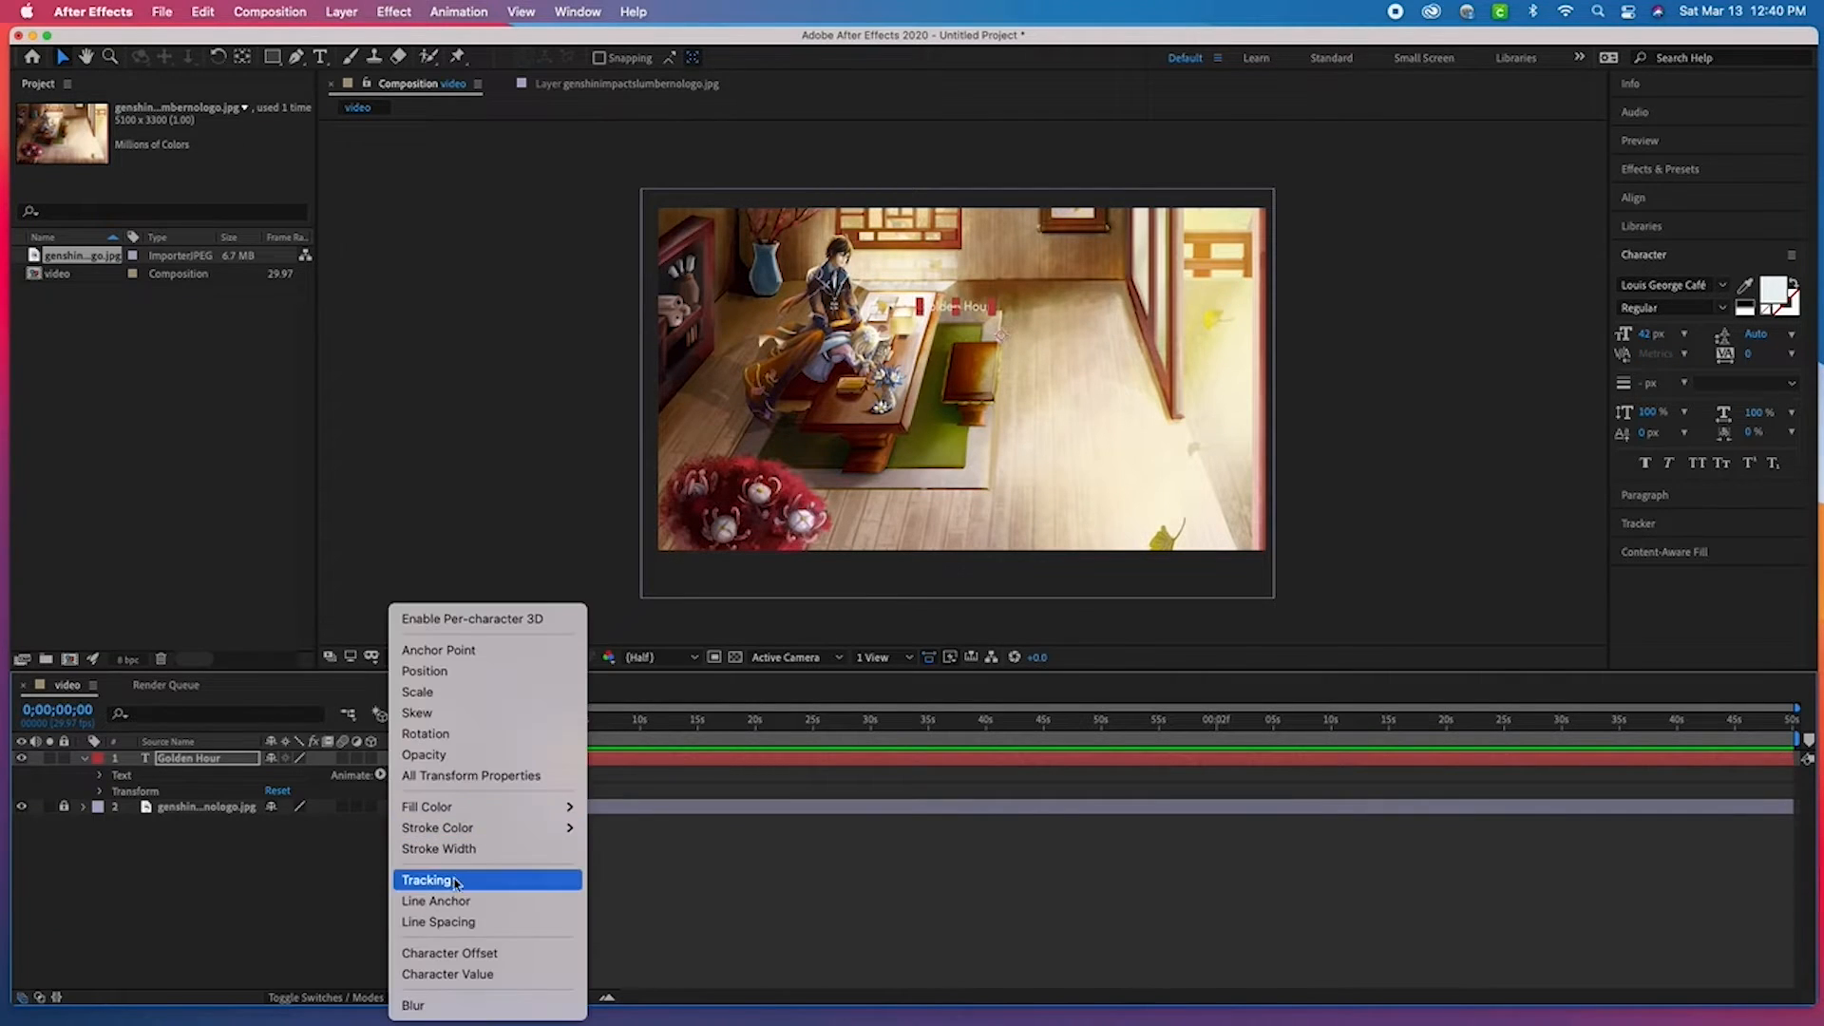
click(501, 955)
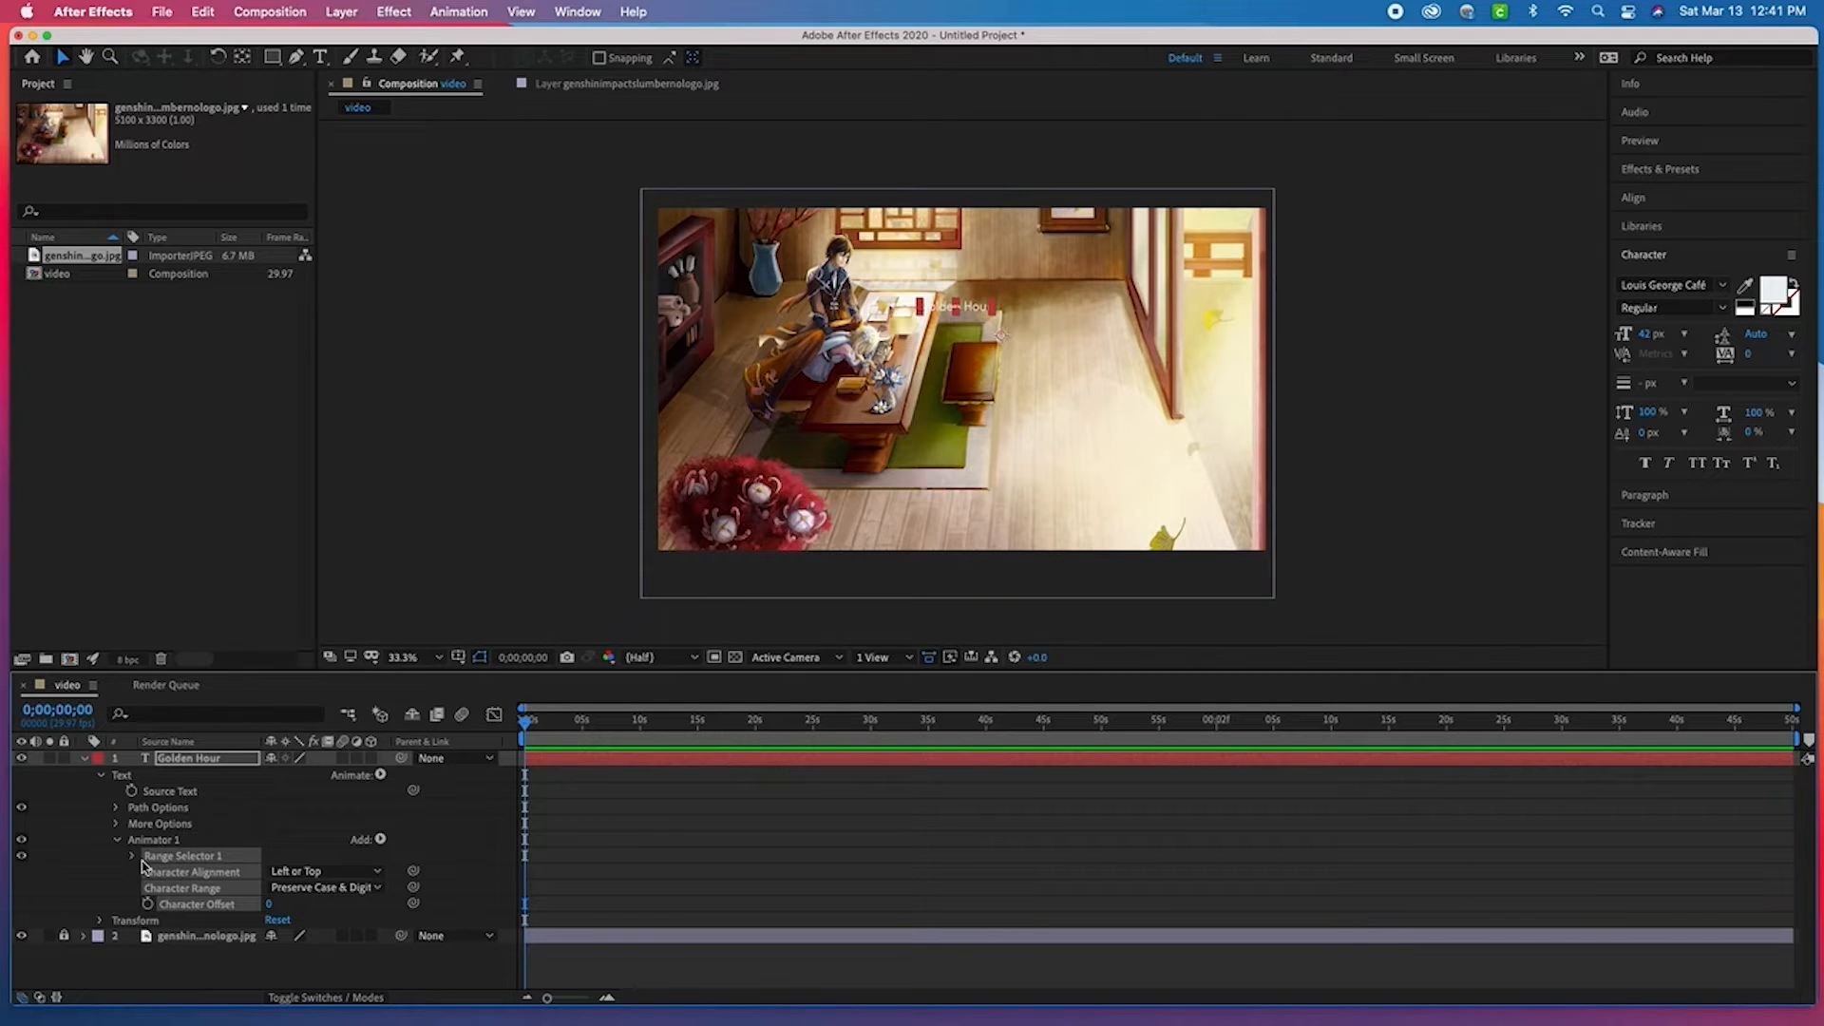
click(380, 838)
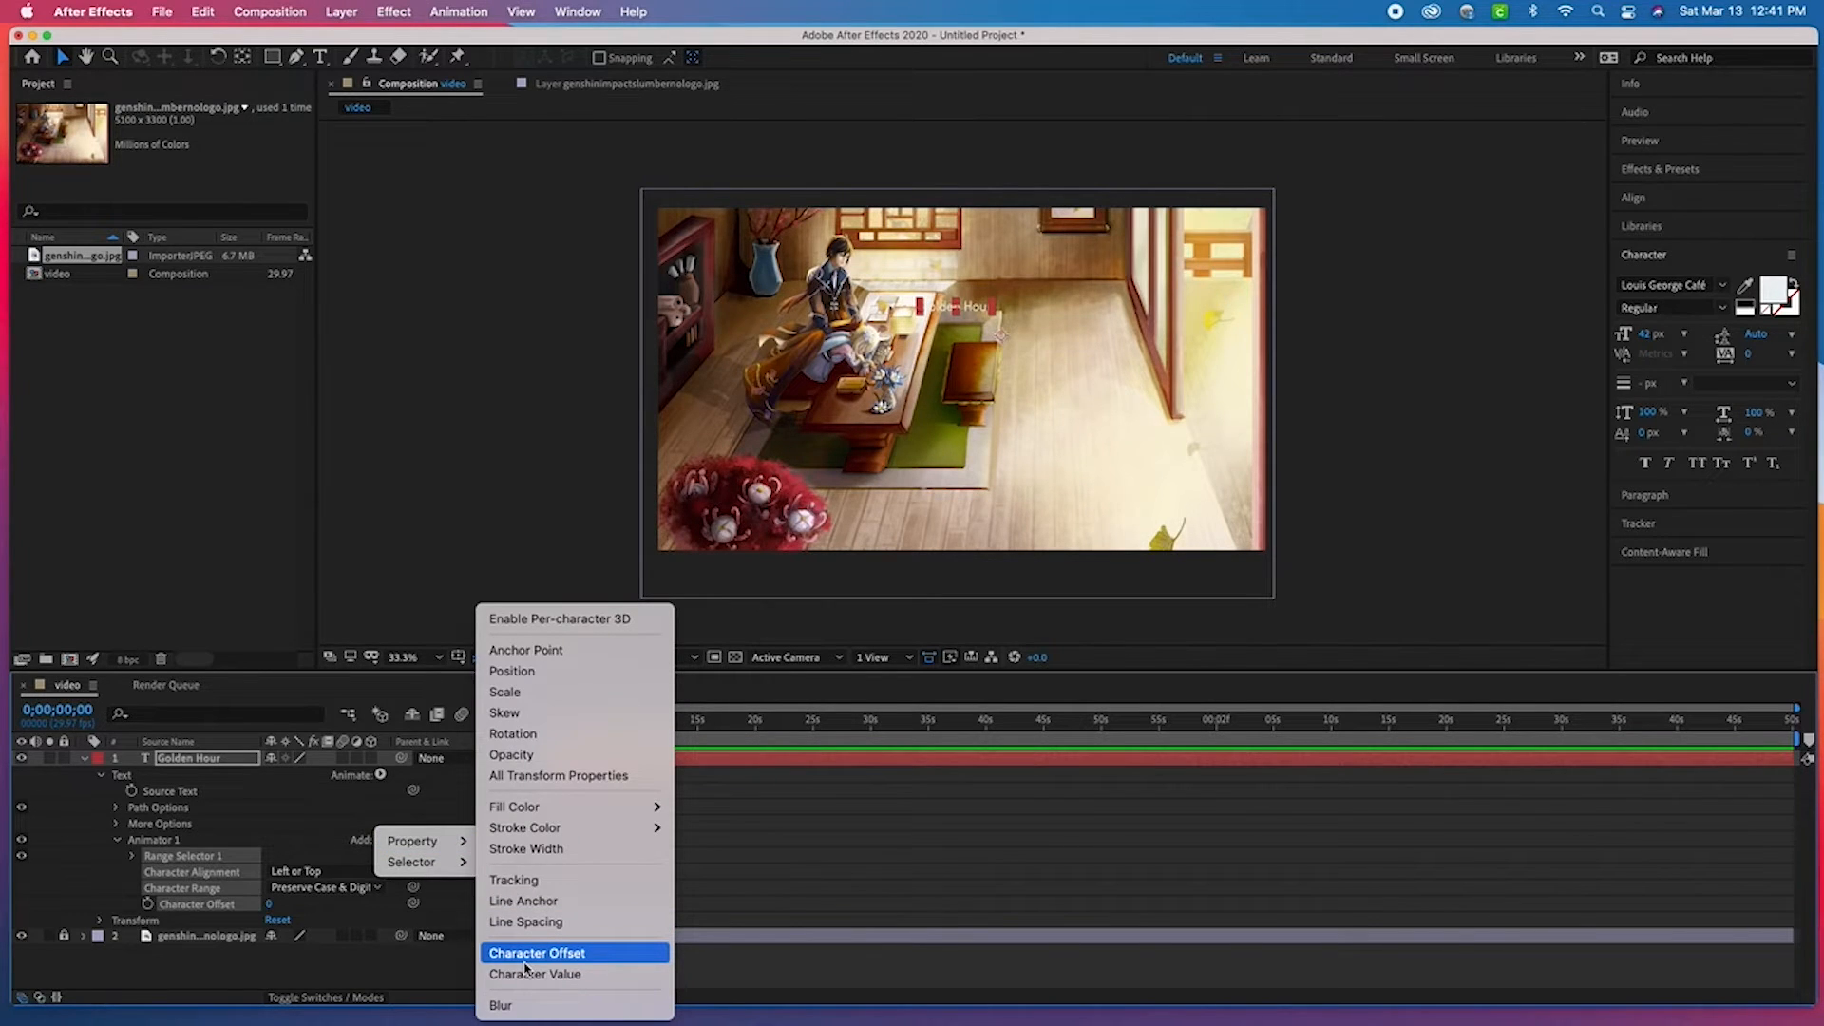
click(521, 755)
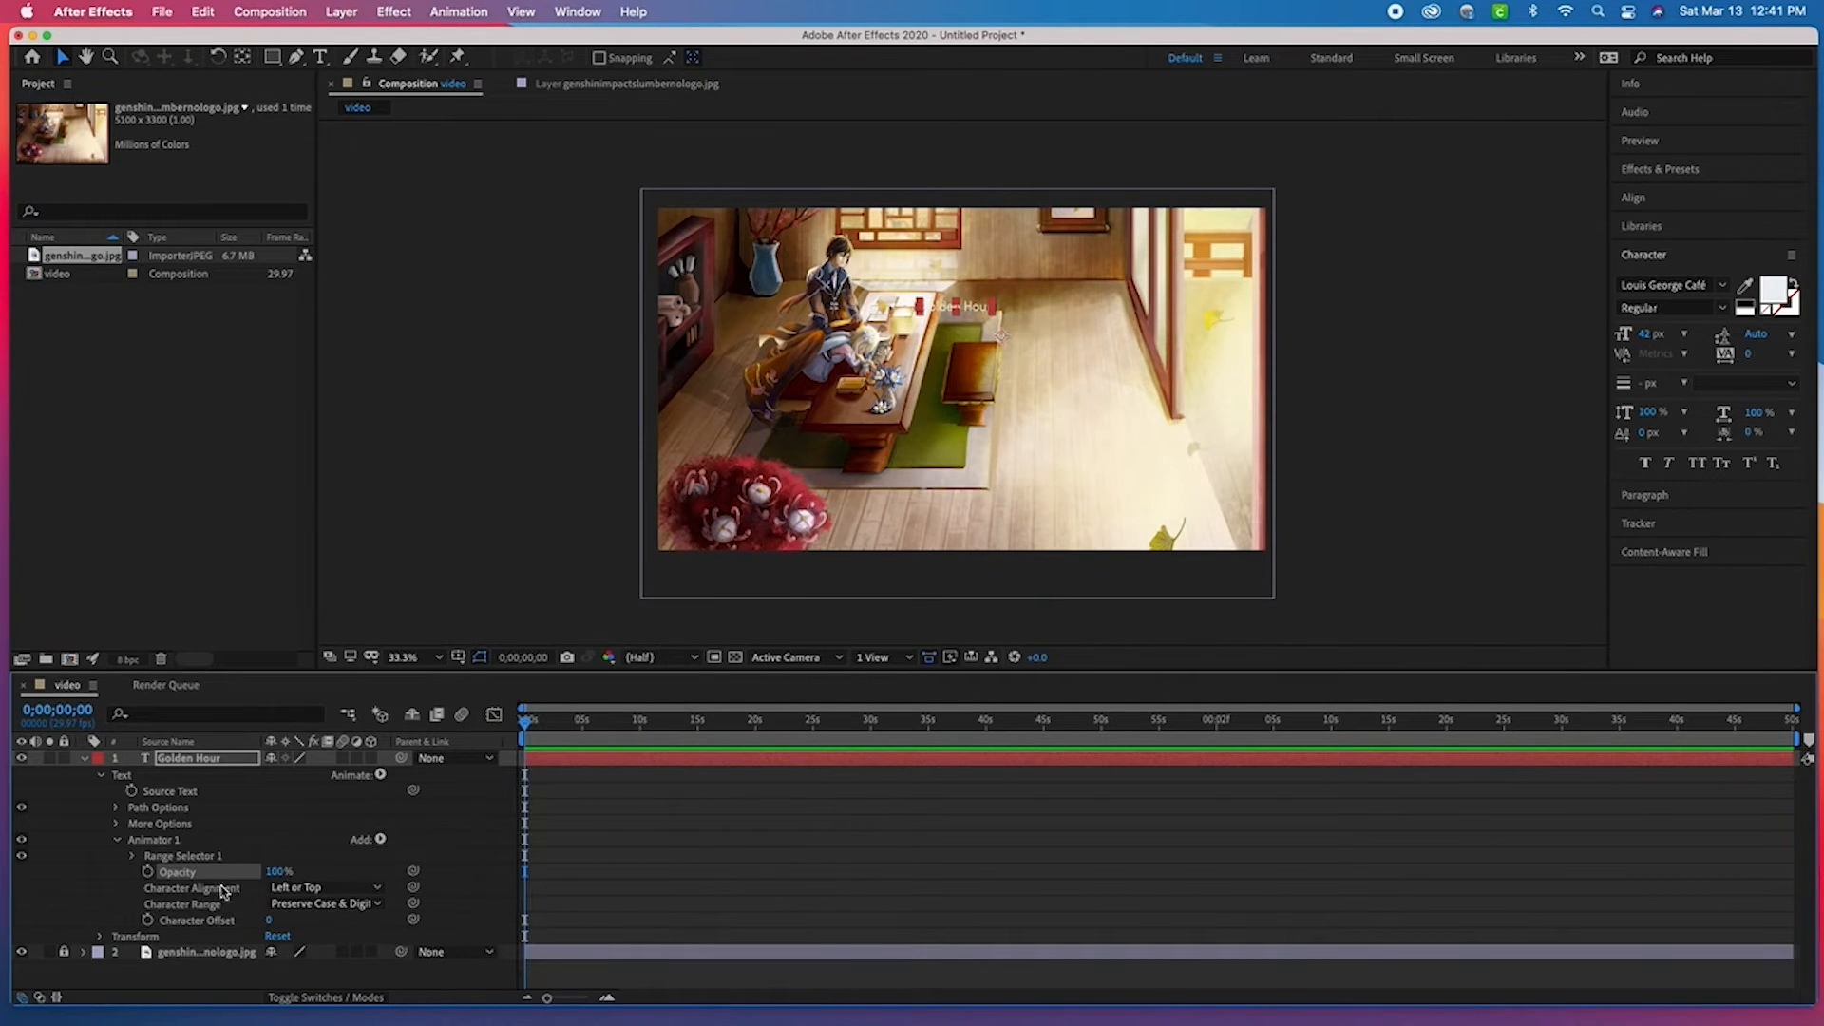
drag(276, 872, 161, 872)
- Keyframe the range selector's Start from 0% at the beginning to 100% at 0;00;11;14
click(133, 855)
click(163, 871)
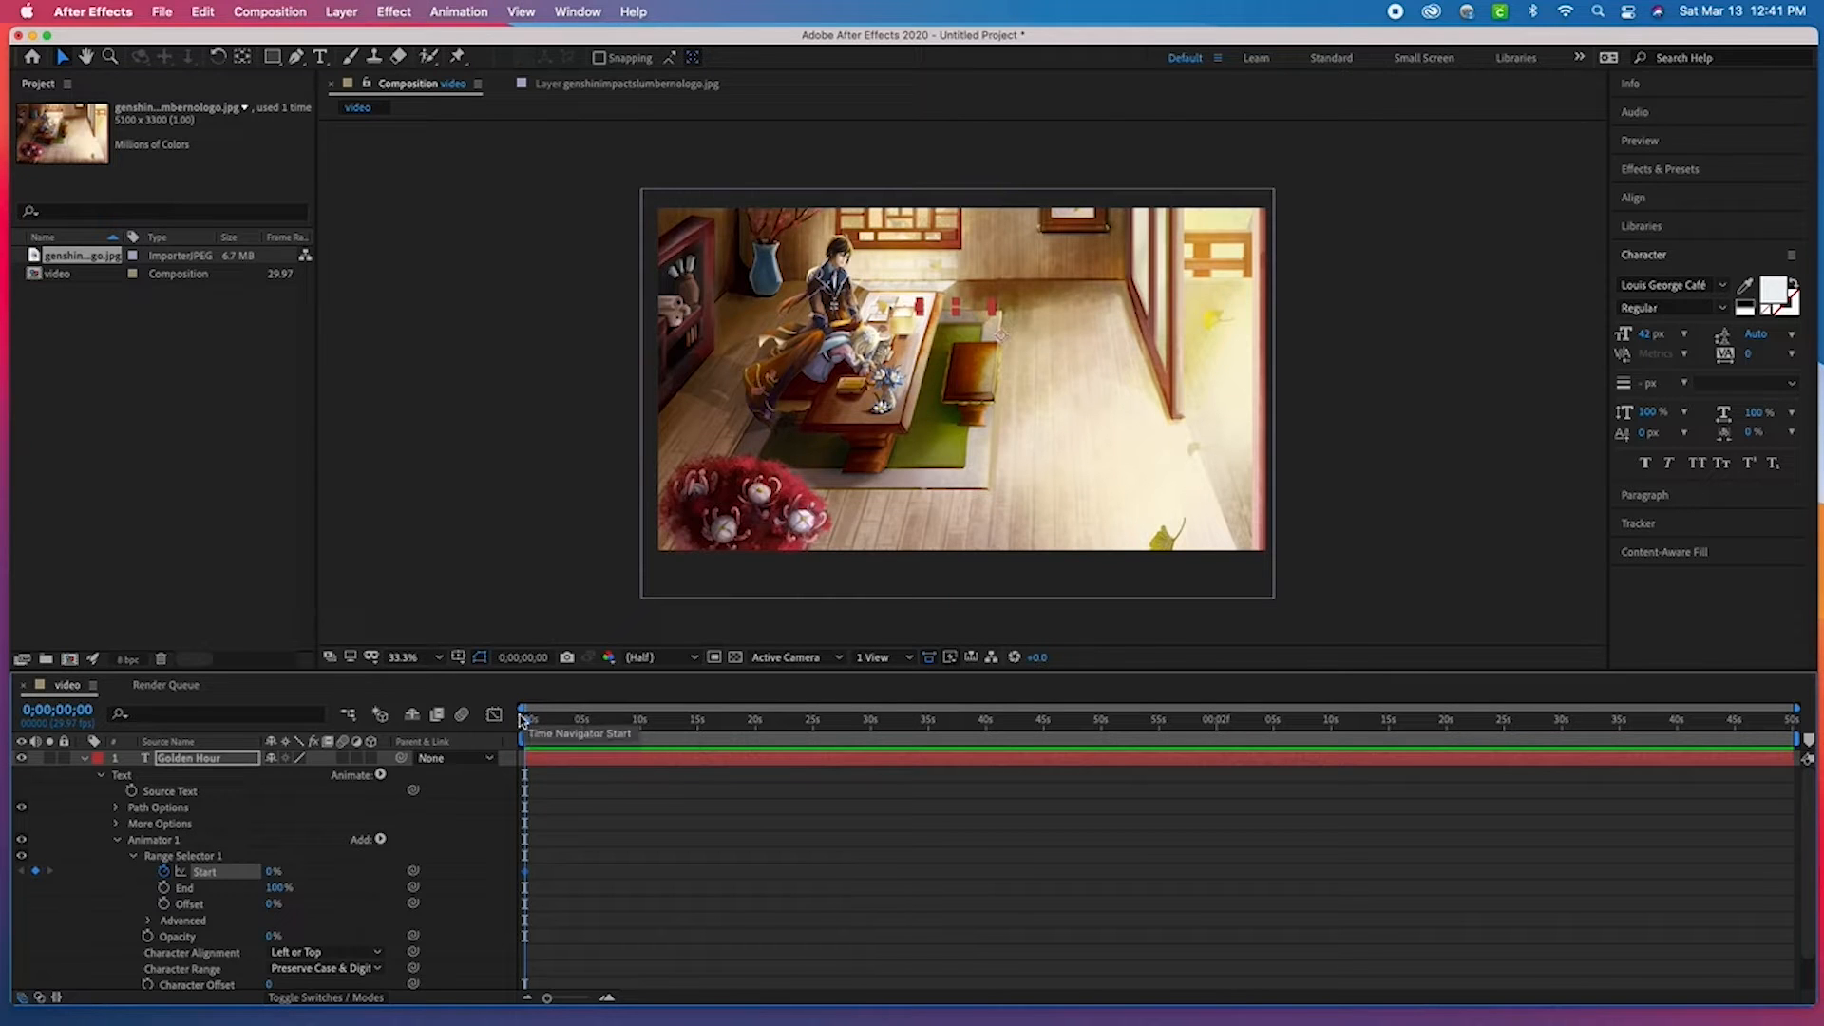
drag(530, 719, 657, 720)
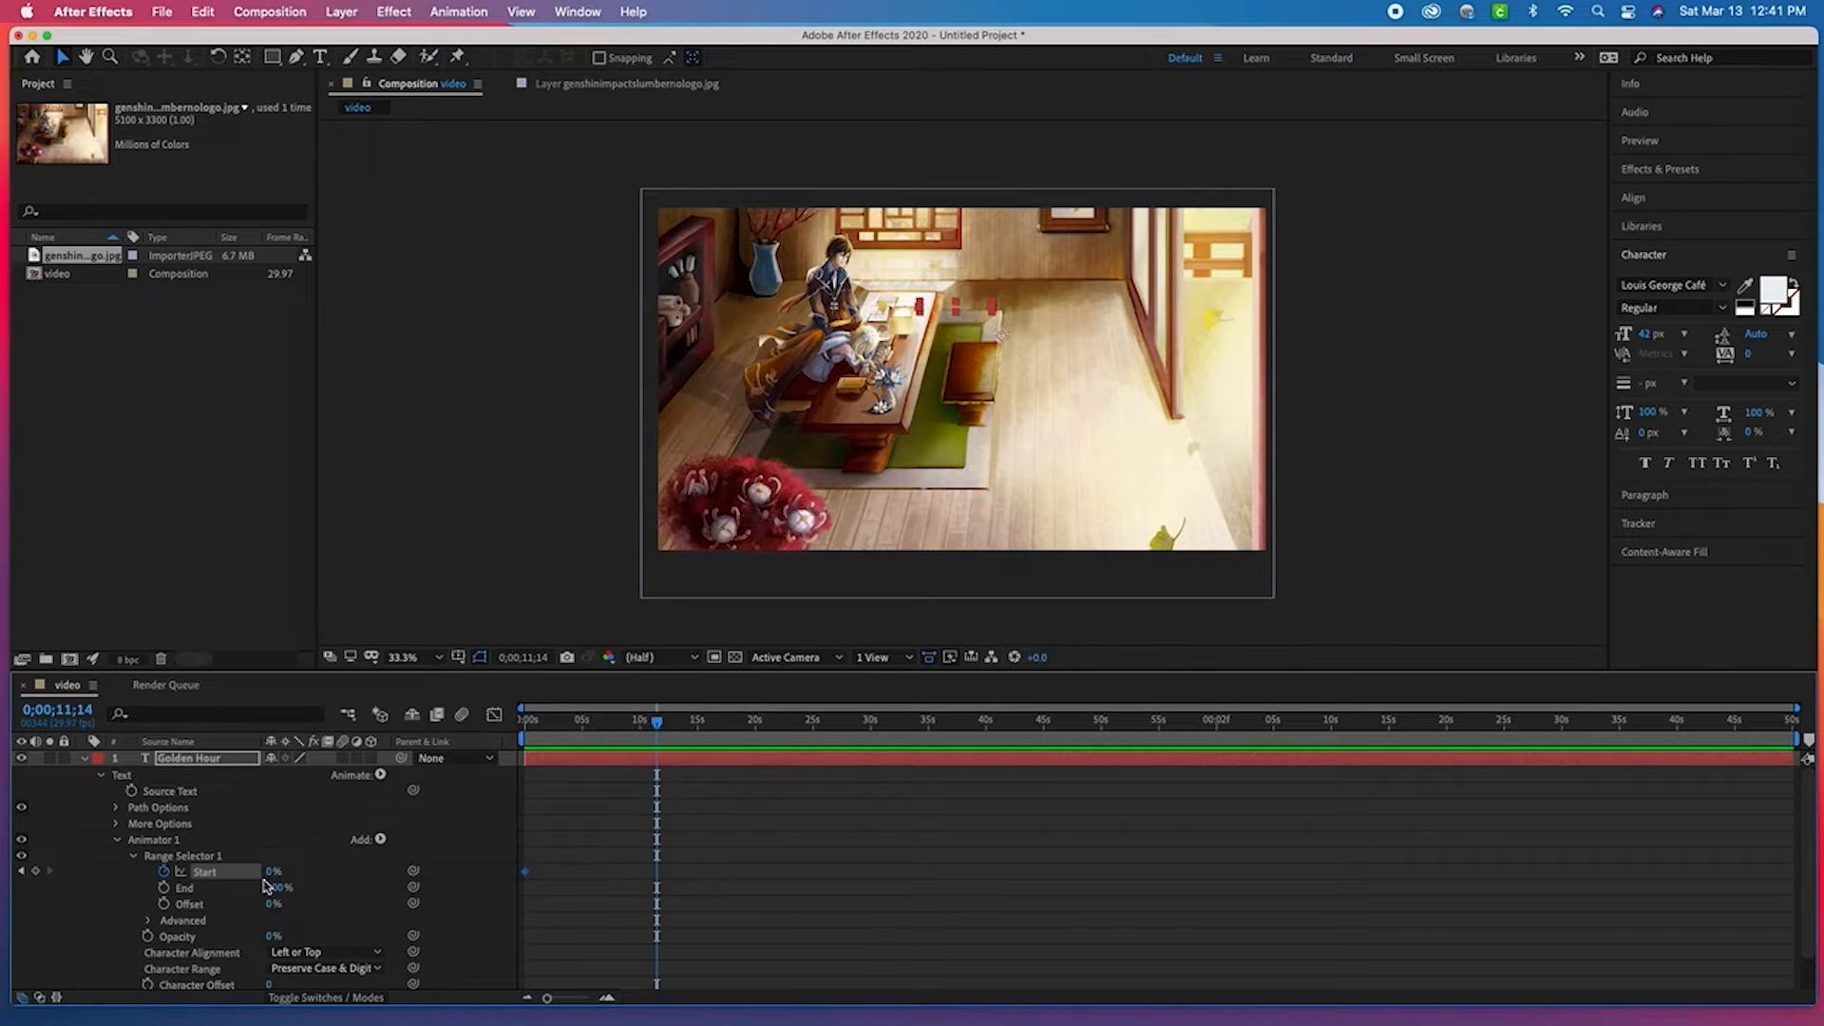
drag(273, 871, 458, 865)
- Shorten the text reveal by moving the second Start keyframe to about 5 seconds, and preview the animation
drag(657, 723, 526, 723)
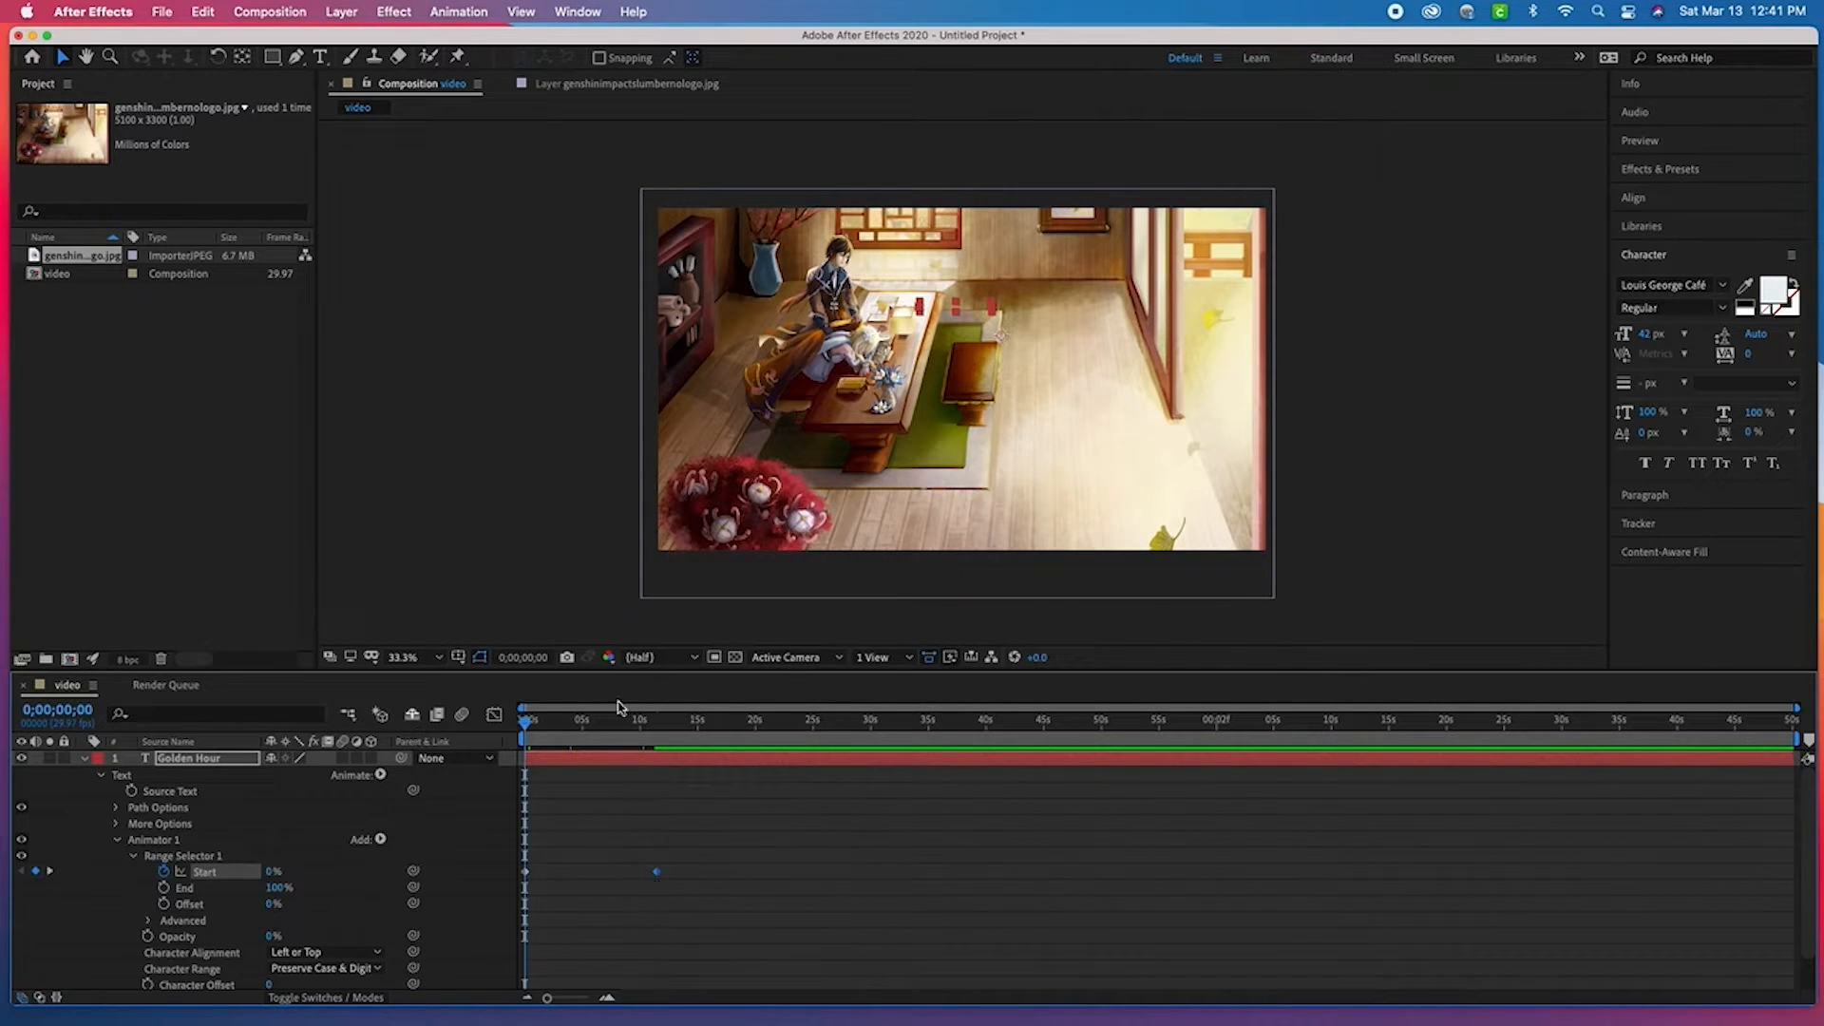
key(space)
drag(652, 875, 588, 882)
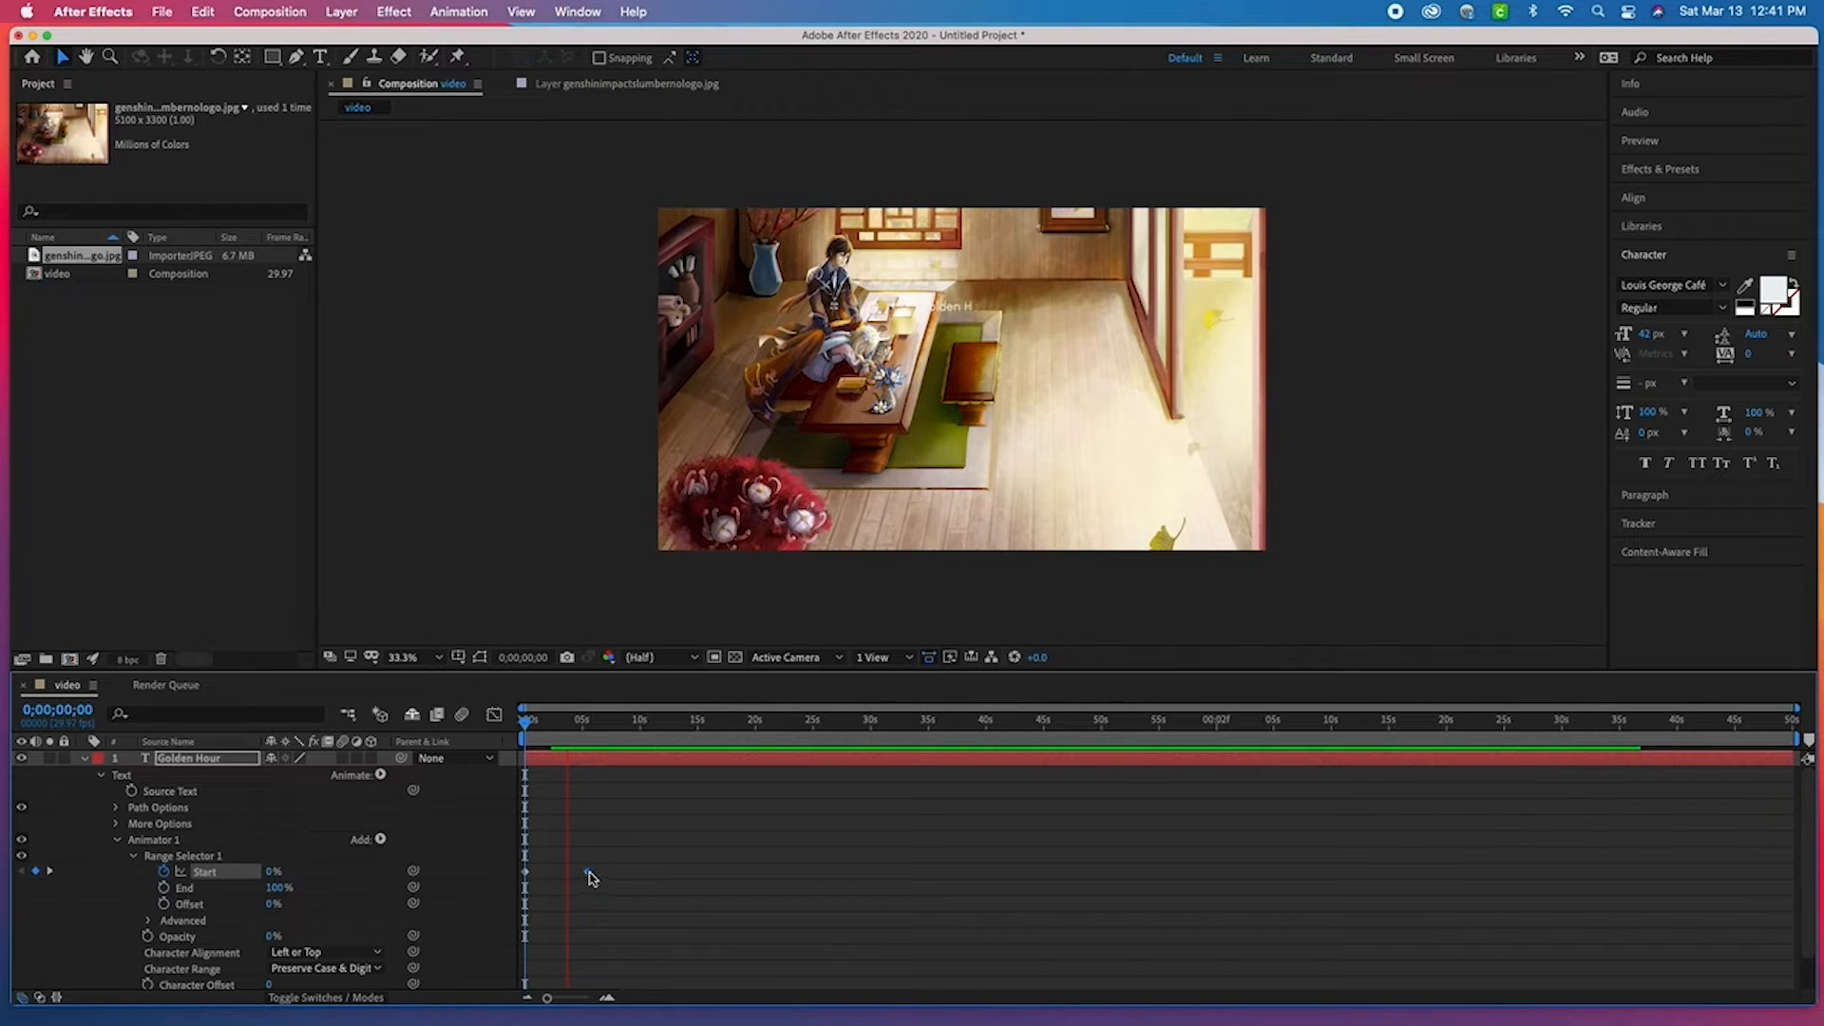
key(space)
drag(595, 719, 472, 741)
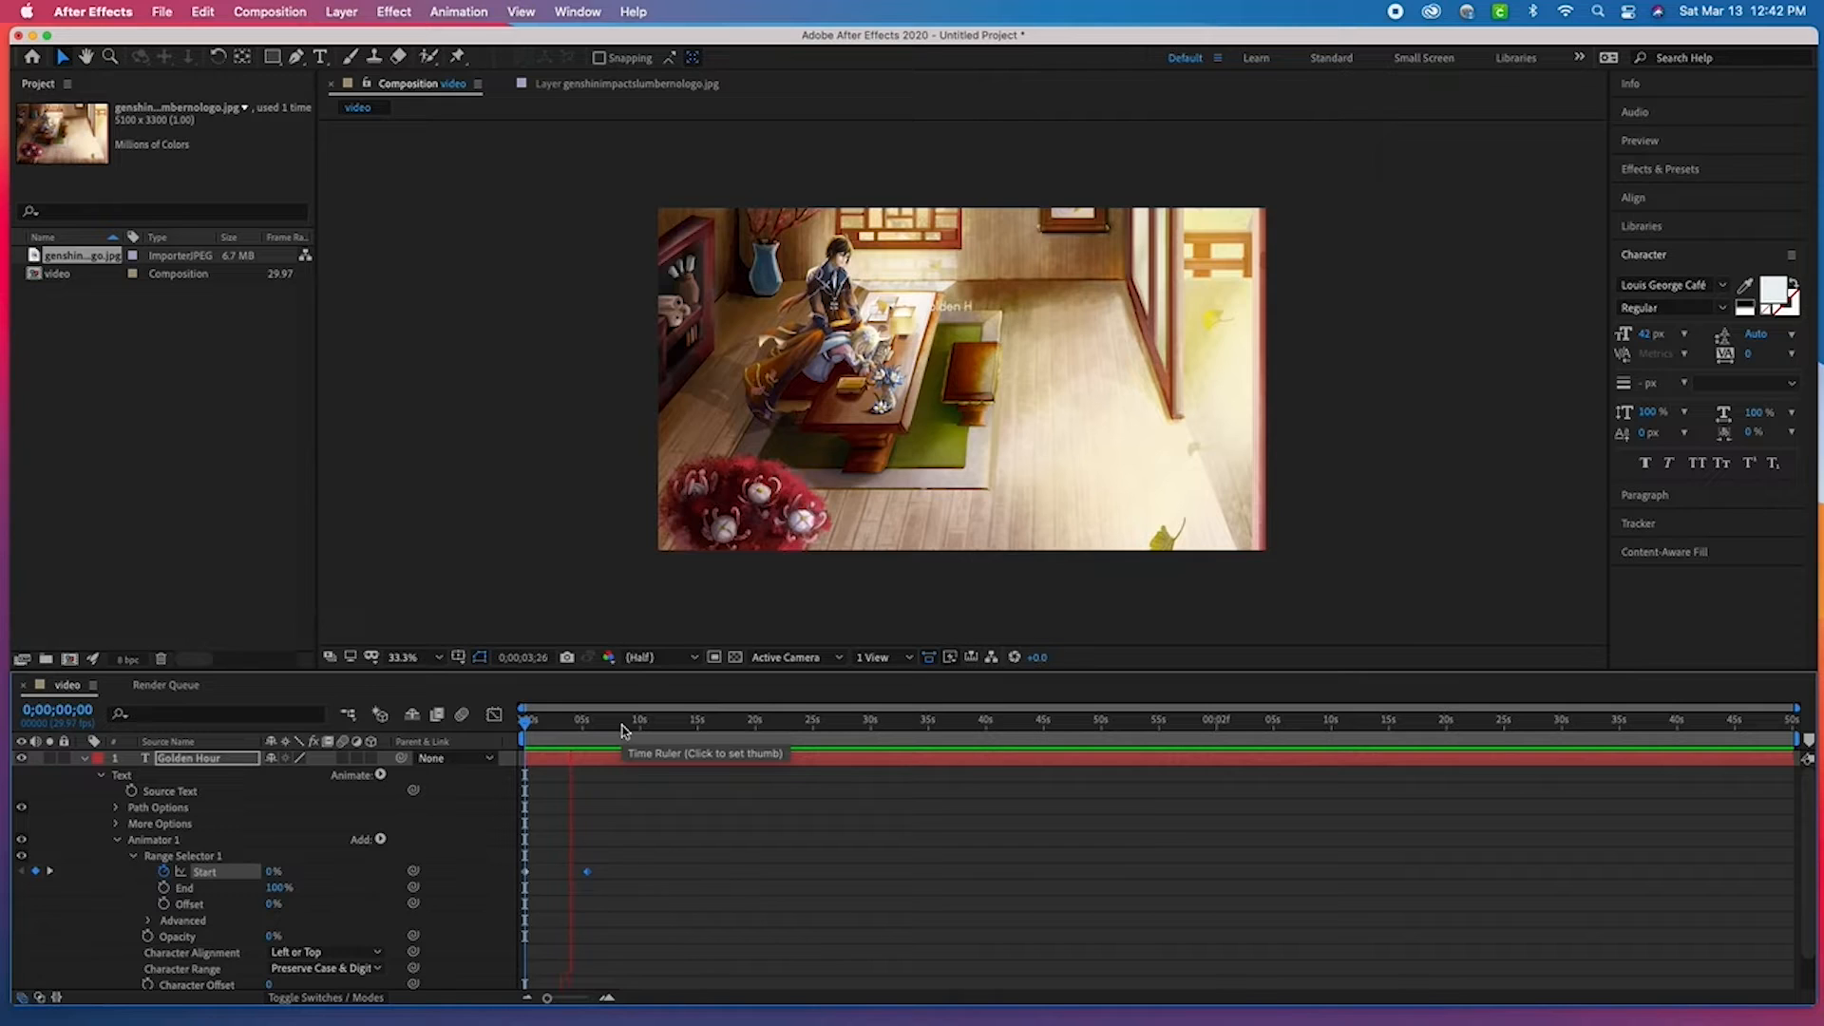
- With the playhead at 0;00;06;10, move the Golden Hour text to the frame's upper-left corner
click(598, 719)
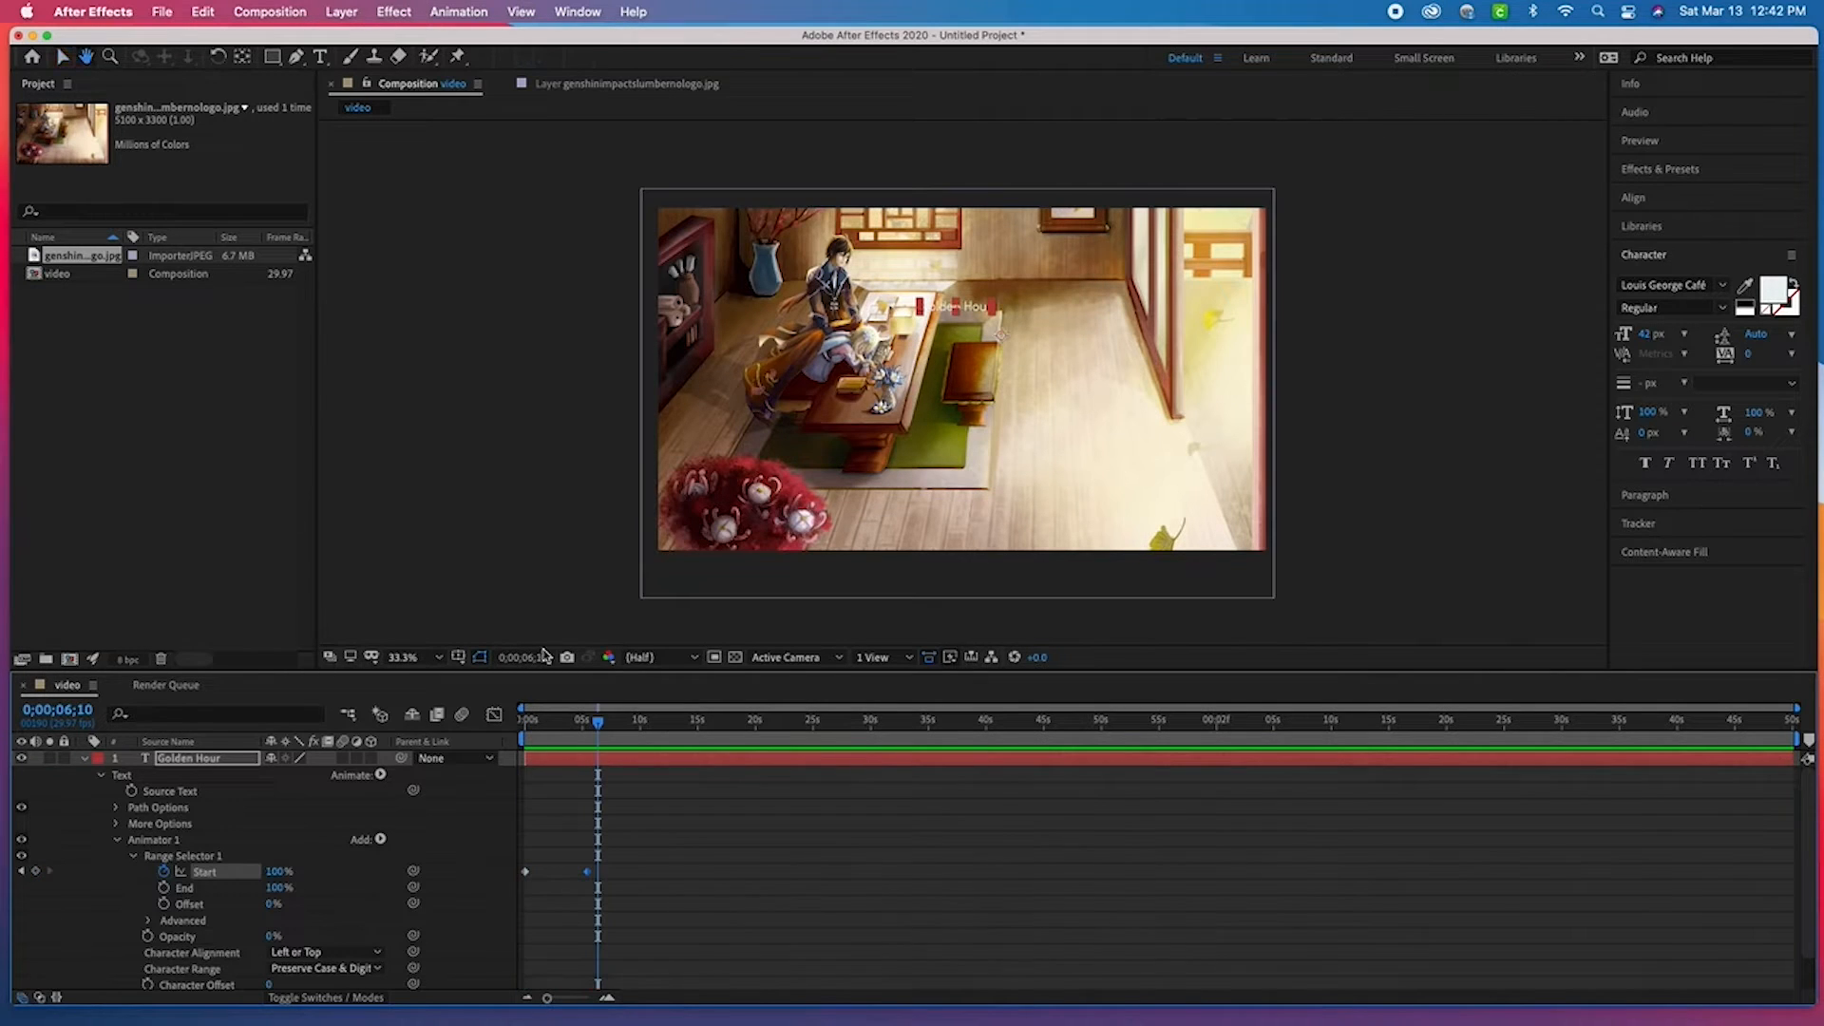
drag(978, 308, 915, 261)
click(1413, 399)
key(super+z)
click(477, 261)
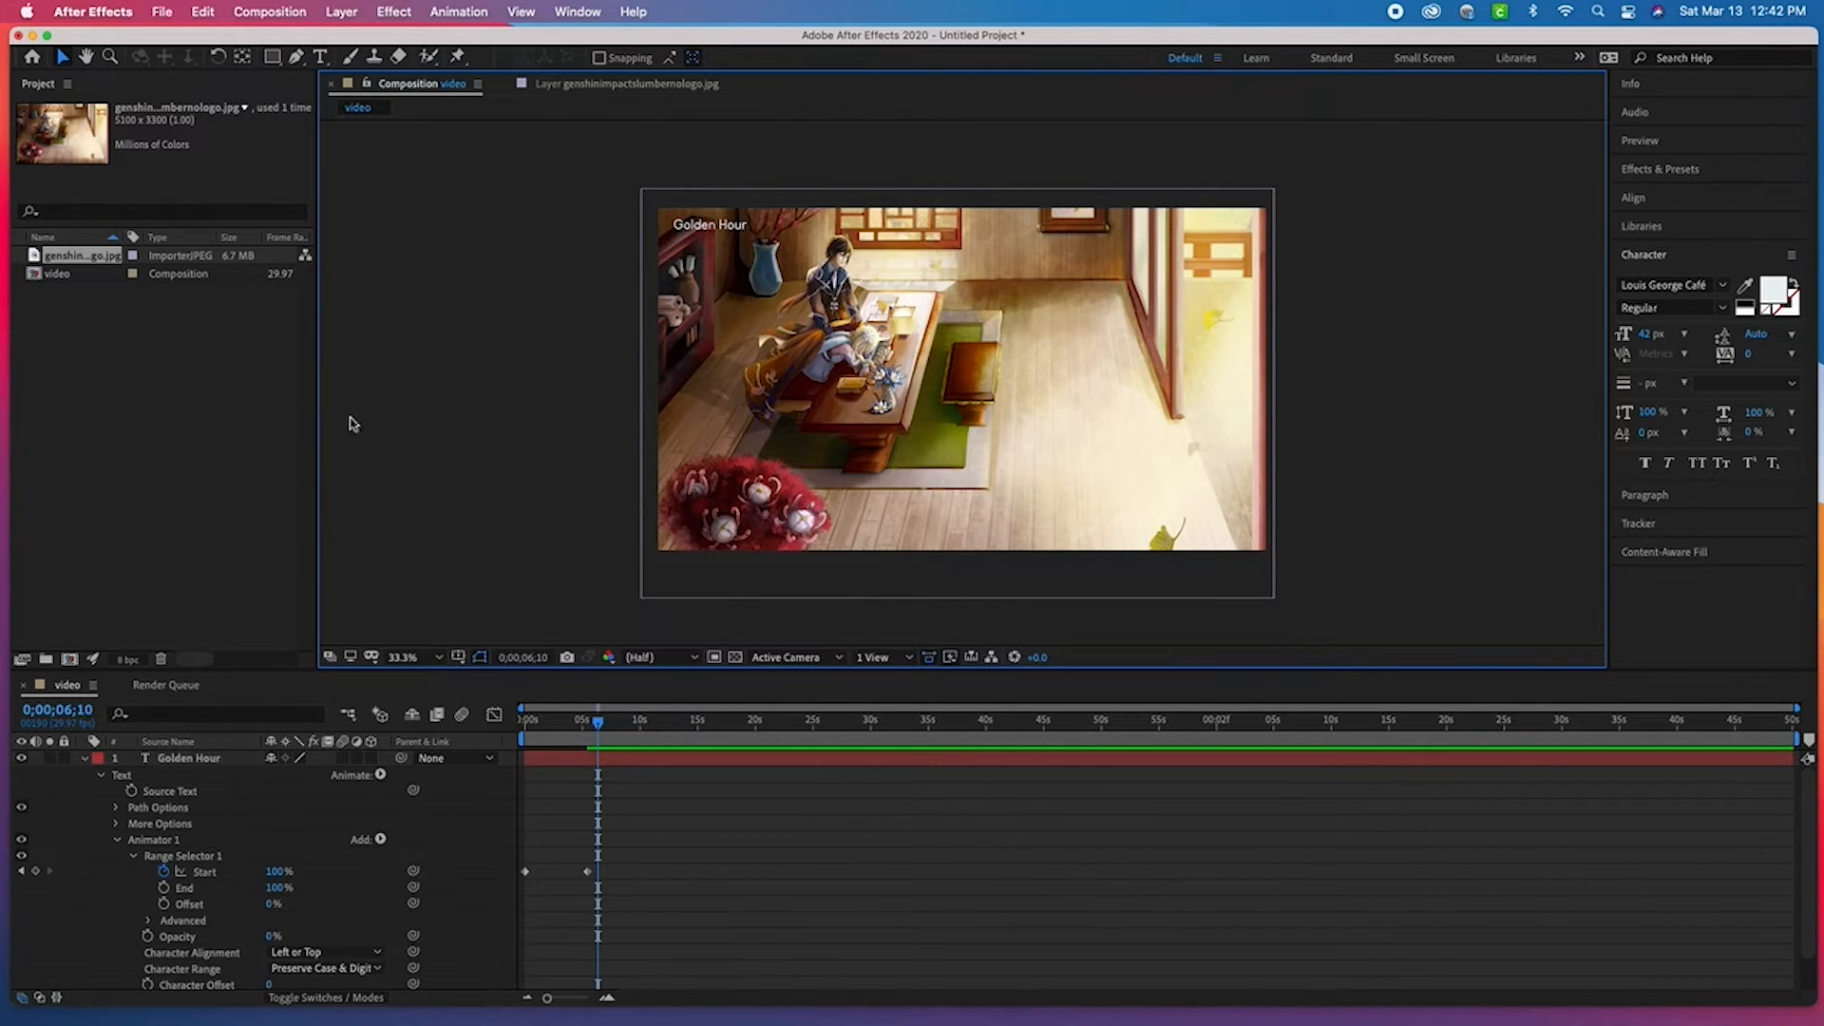
- Choose the Rectangle tool and set its shape fill to a muted brown
mouse_move(272, 56)
mouse_down()
mouse_move(372, 71)
mouse_move(277, 60)
mouse_move(404, 141)
mouse_move(656, 43)
mouse_up()
click(601, 57)
click(1506, 553)
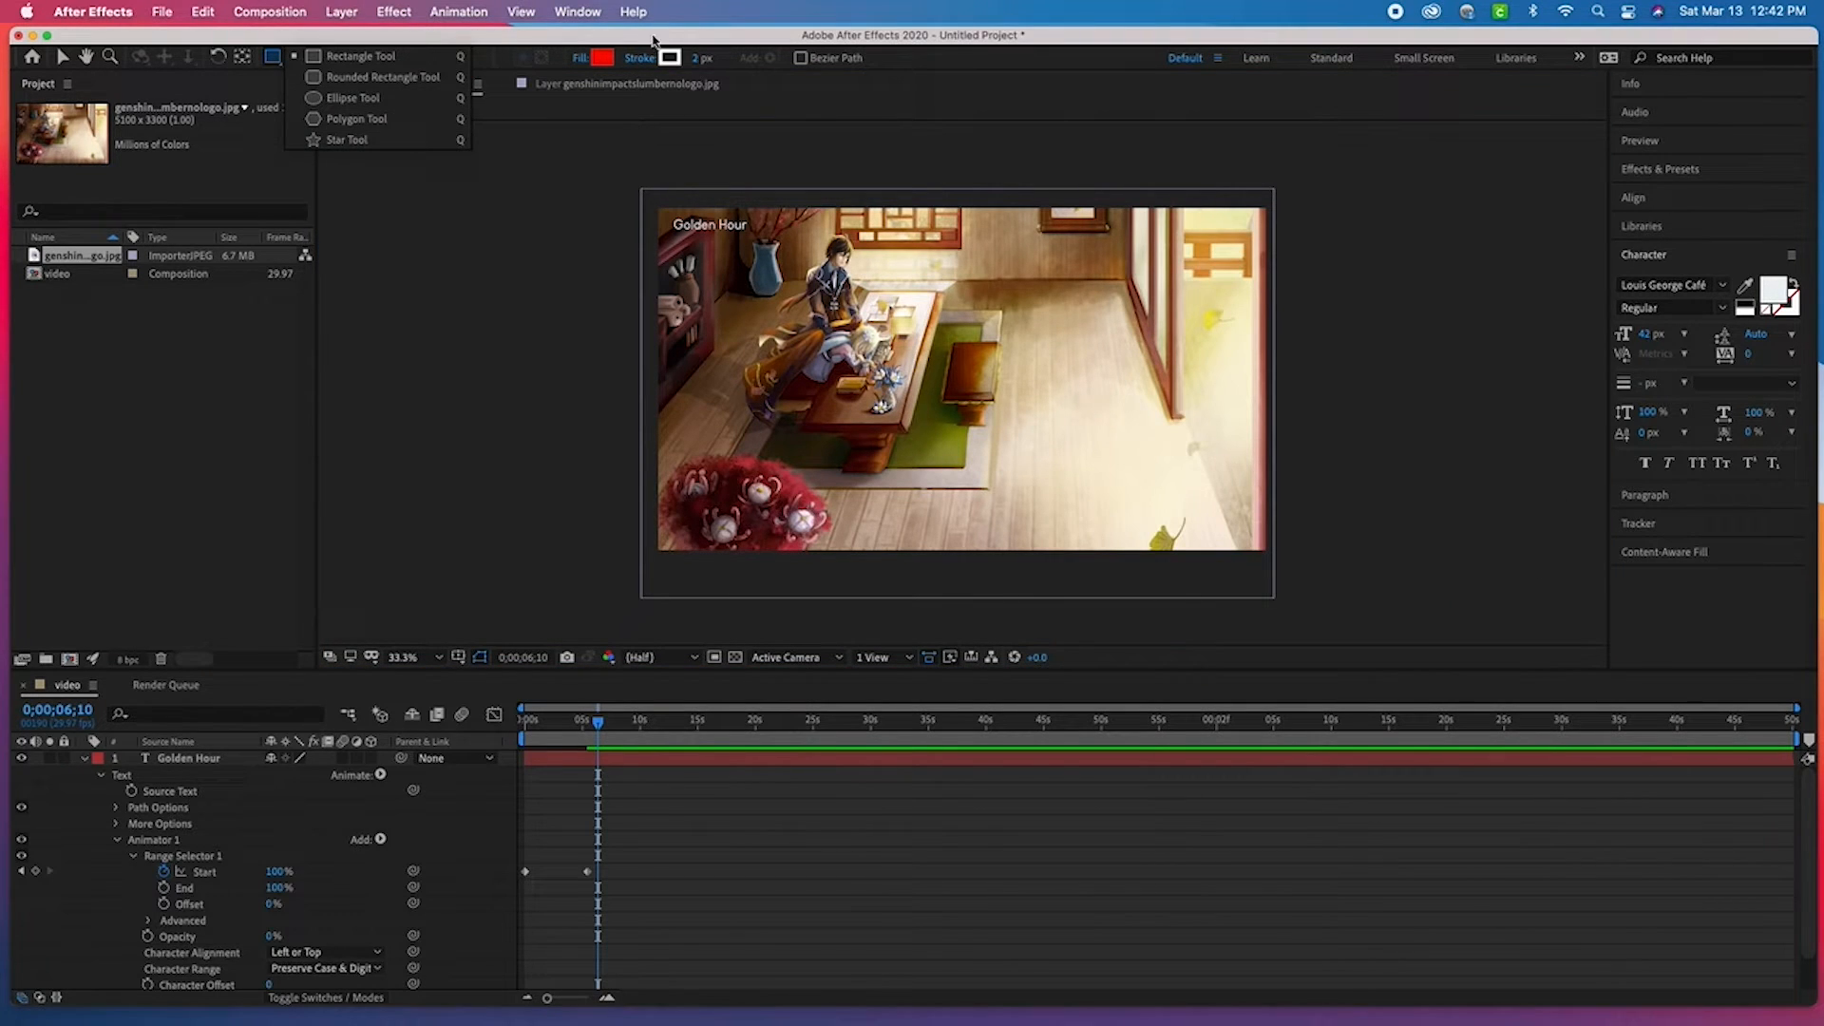
click(602, 57)
key(Return)
click(581, 57)
click(824, 481)
click(976, 584)
- Draw a thin rectangle around the Golden Hour text and adjust it to frame the title
drag(674, 233, 622, 237)
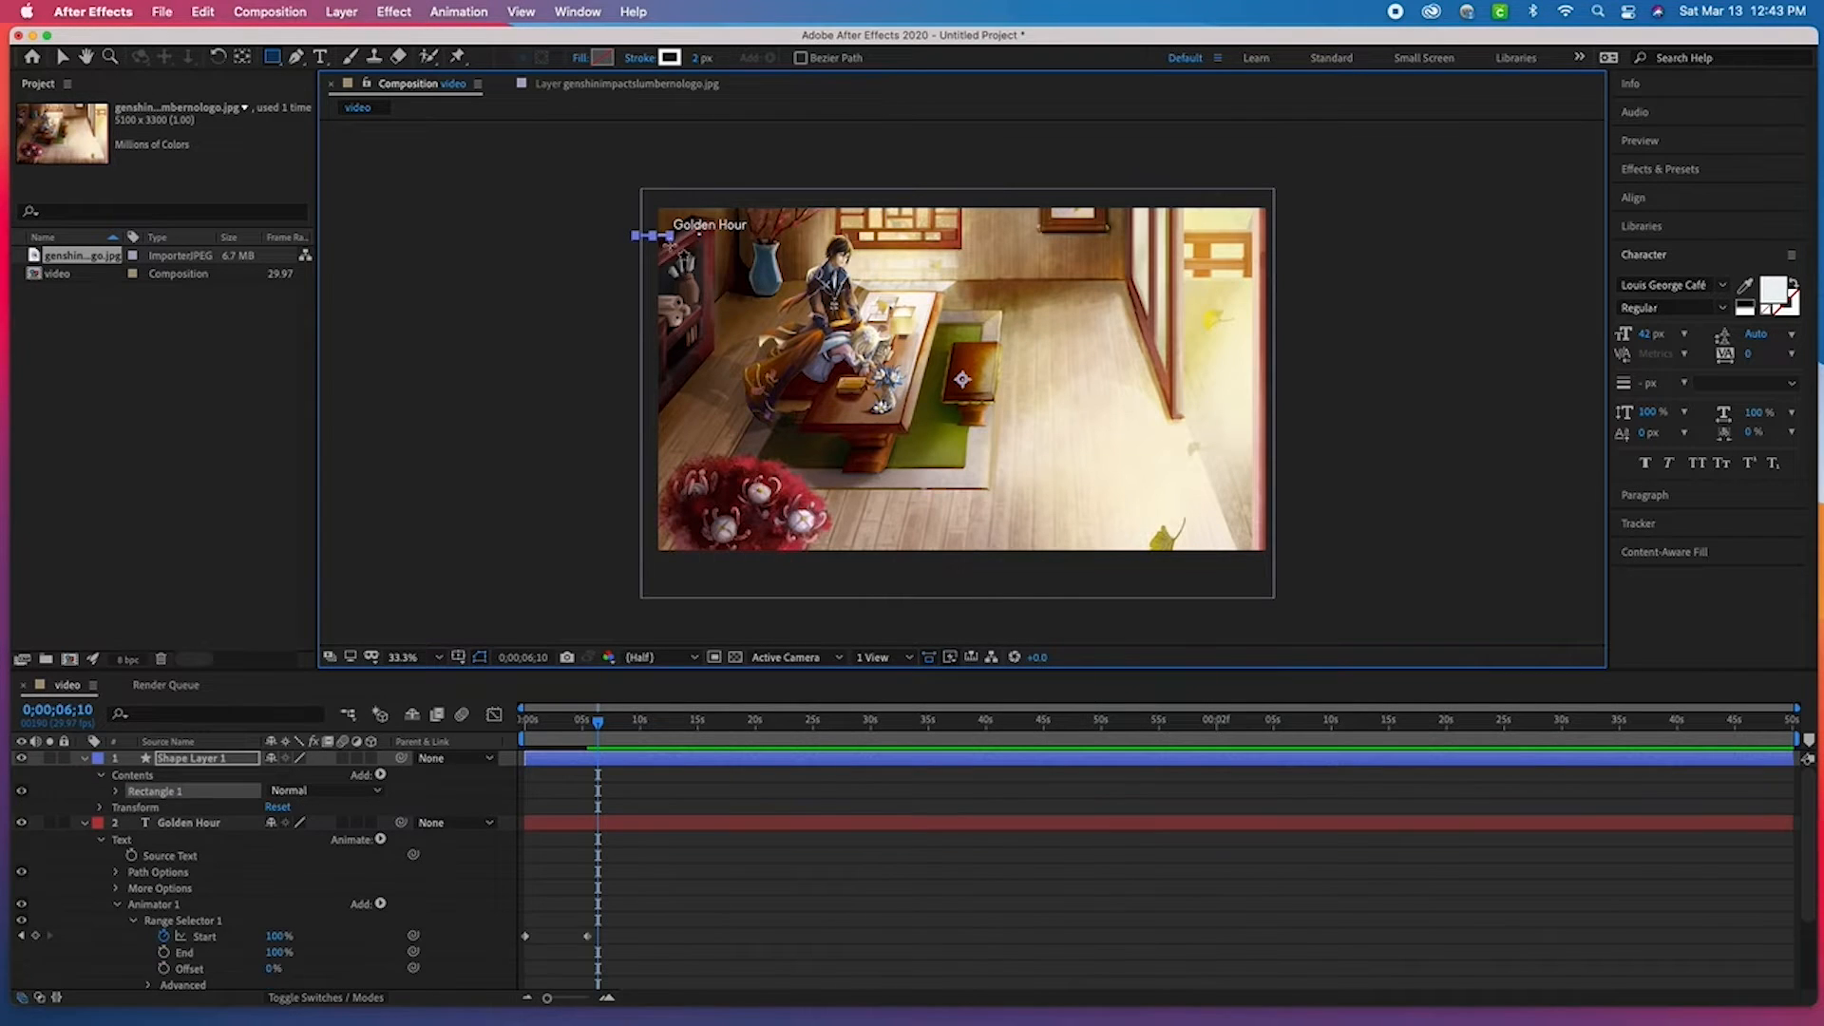
key(ctrl+z)
drag(645, 235, 749, 242)
key(v)
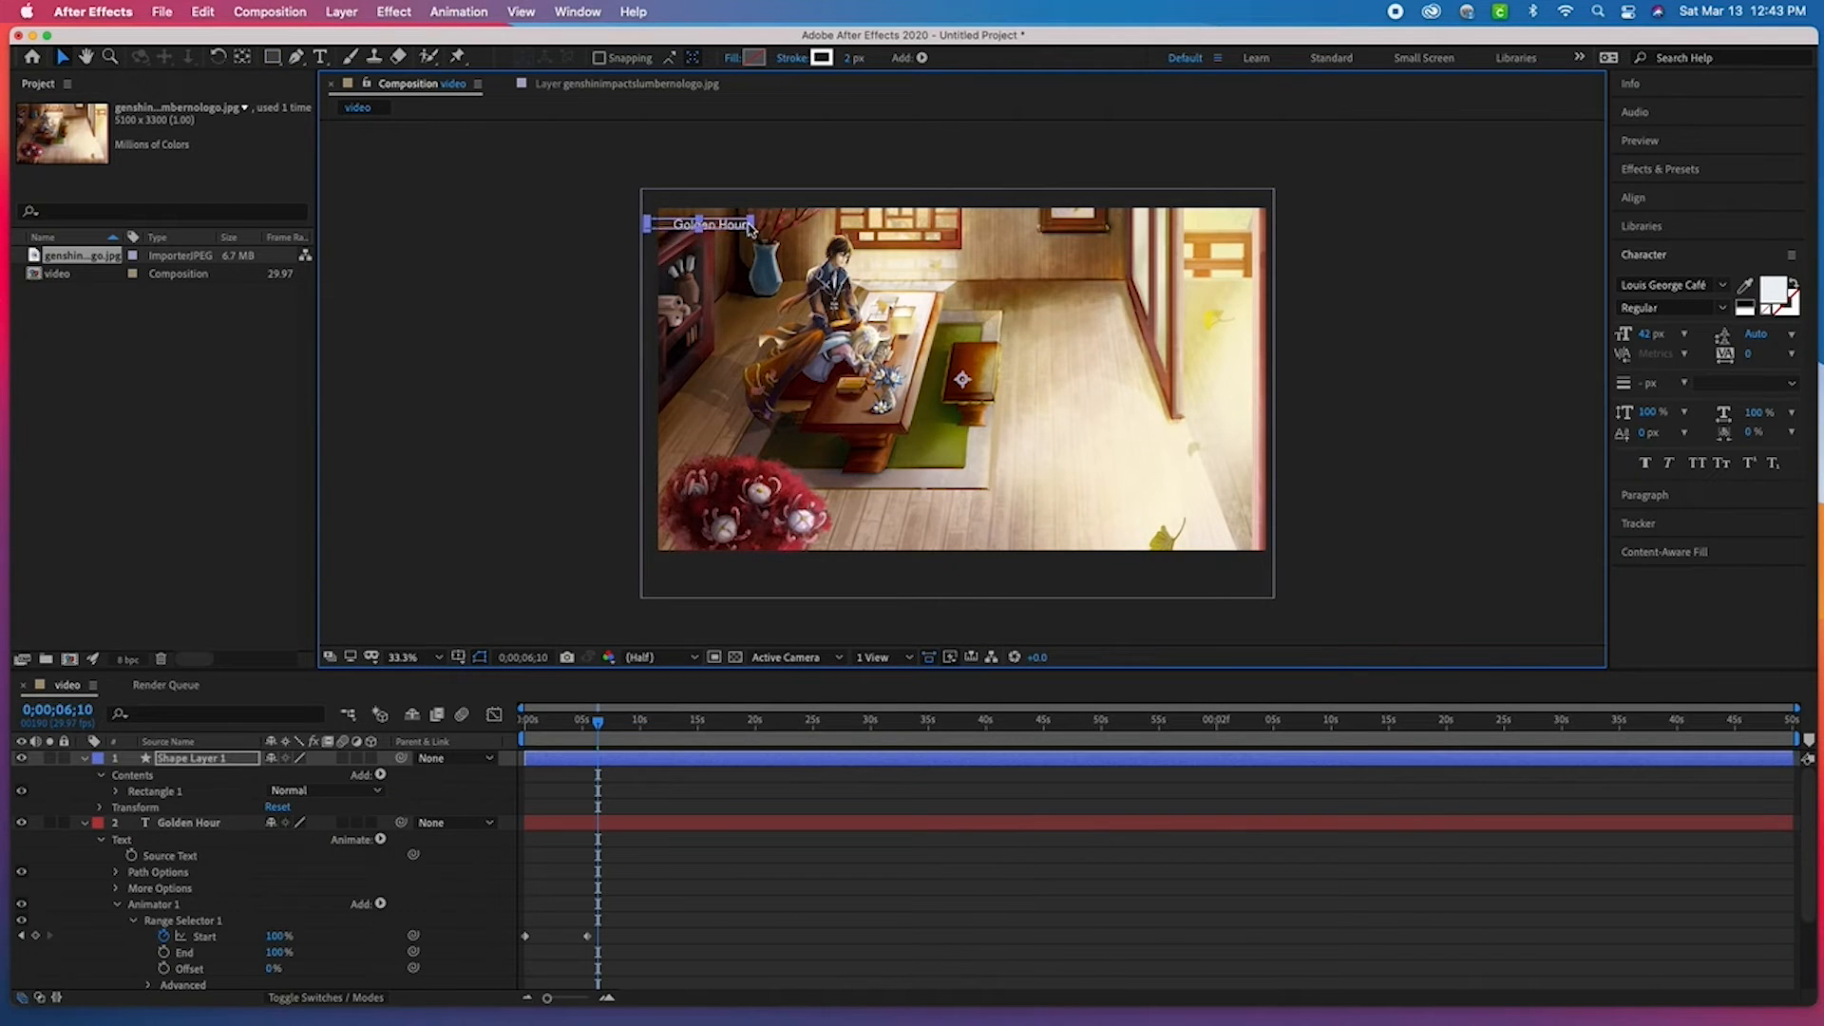
key(.)
drag(636, 145, 668, 148)
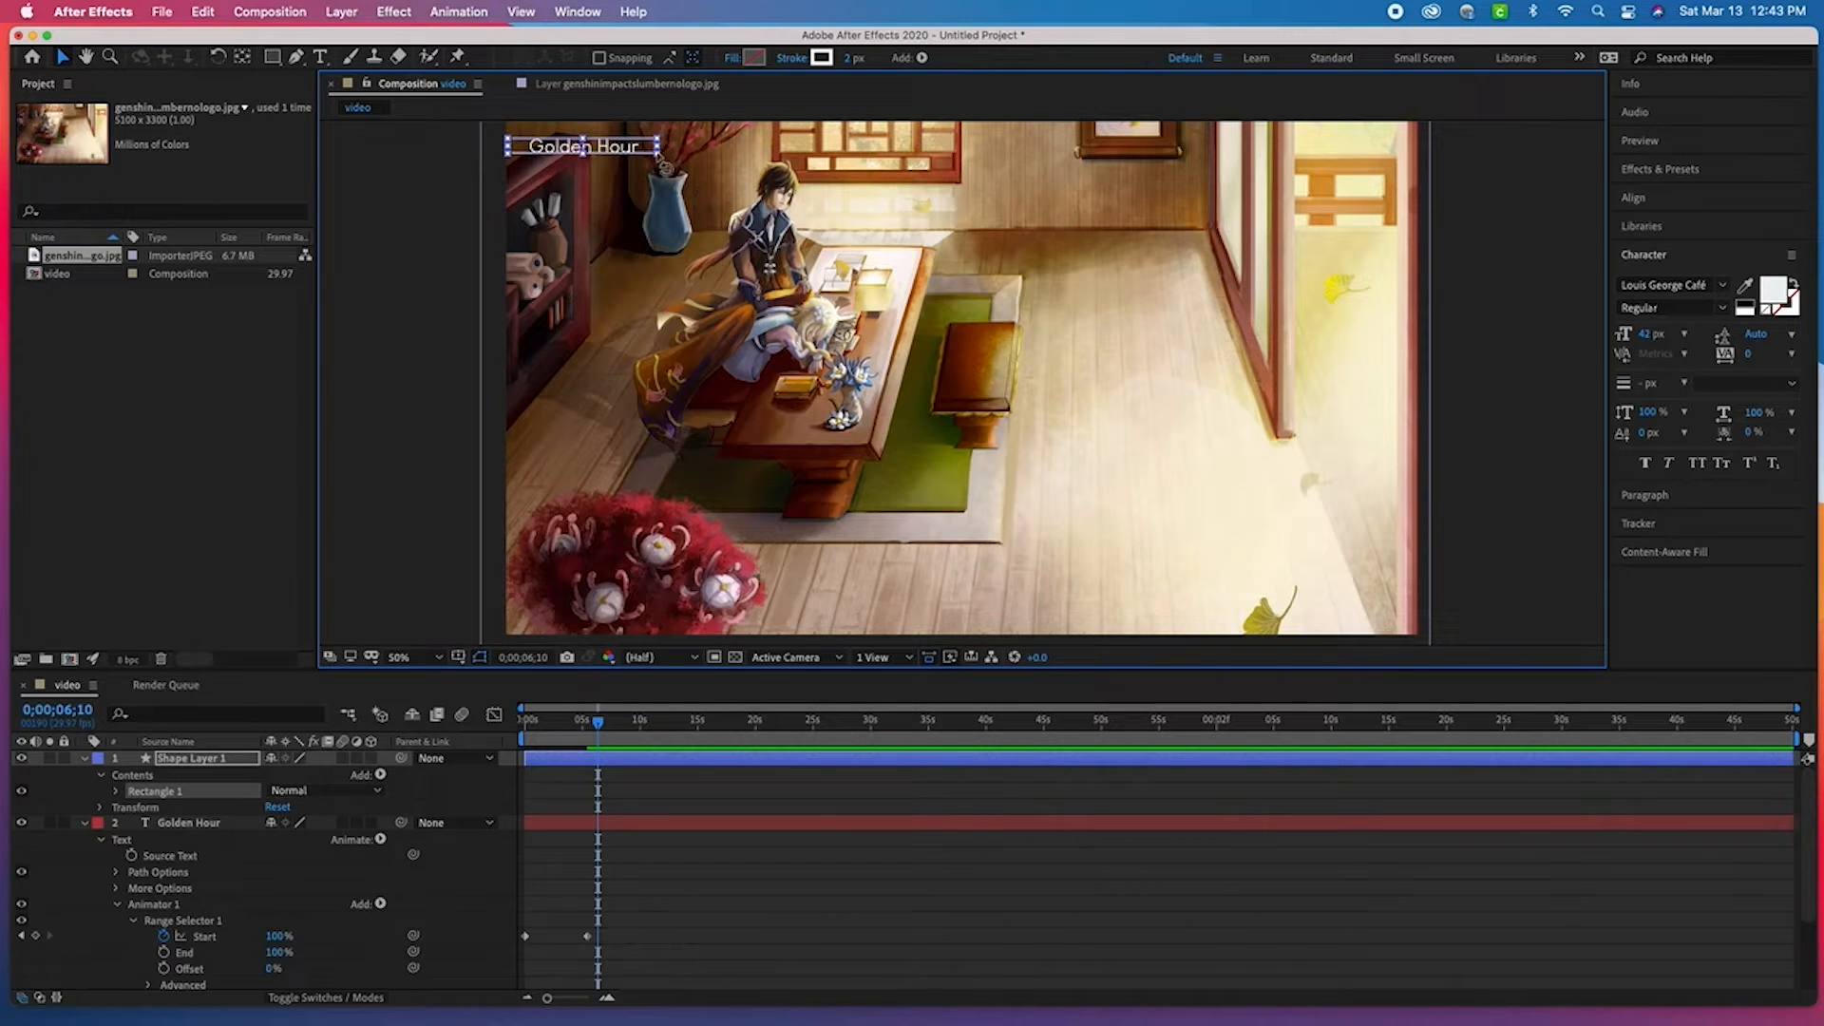
- Delete the rectangle shape layer that frames the Golden Hour title
key(super+shift+bracketleft)
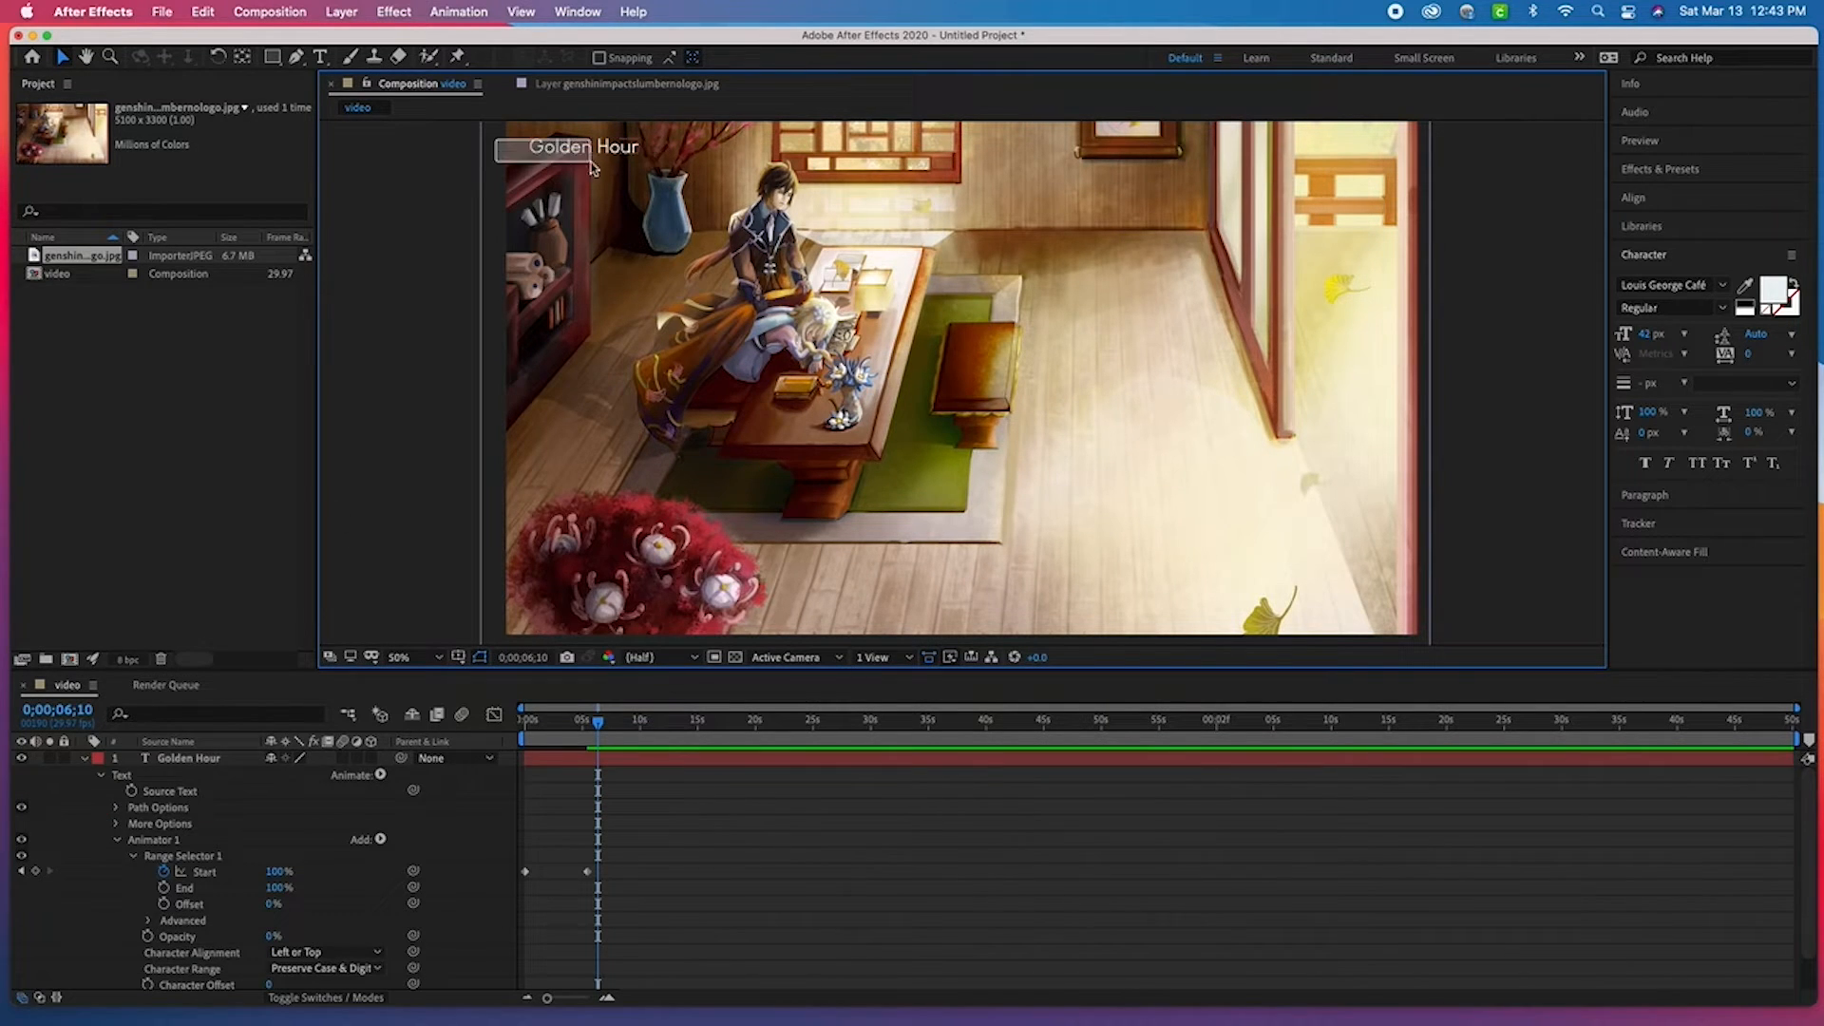
click(591, 168)
key(q)
drag(489, 125, 659, 171)
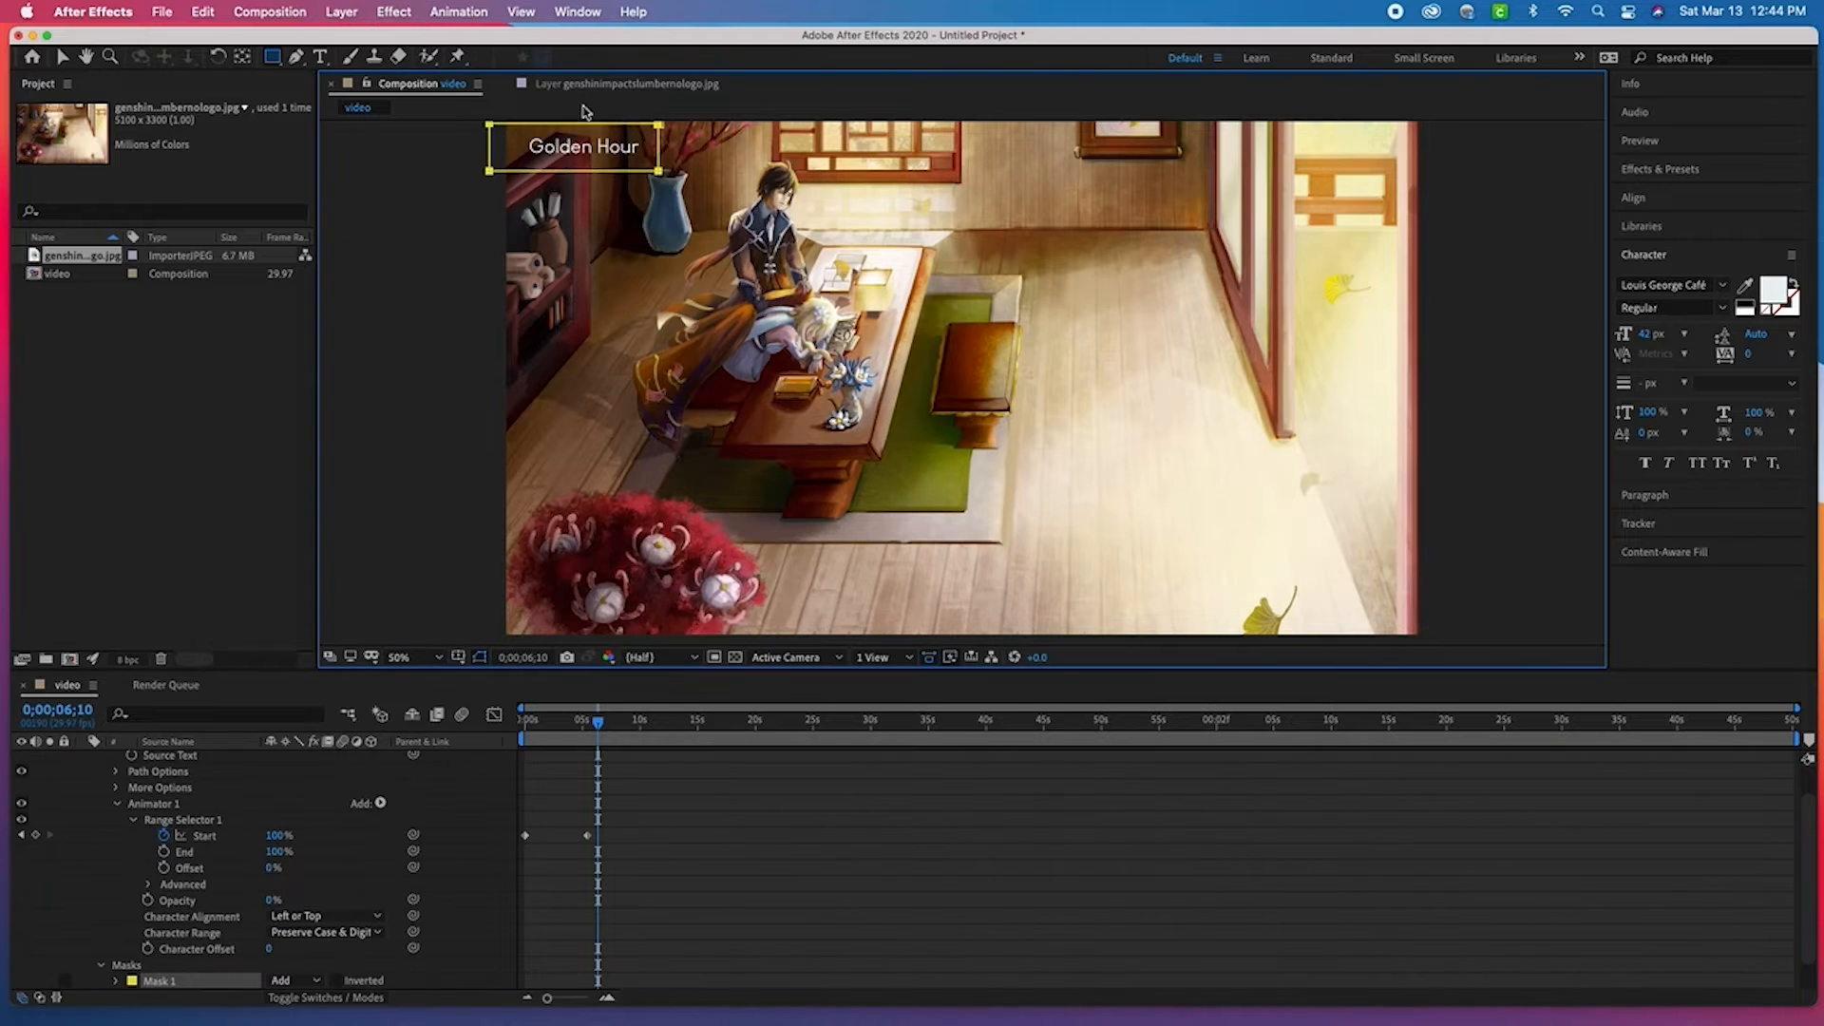
scroll(259, 788, down, 1)
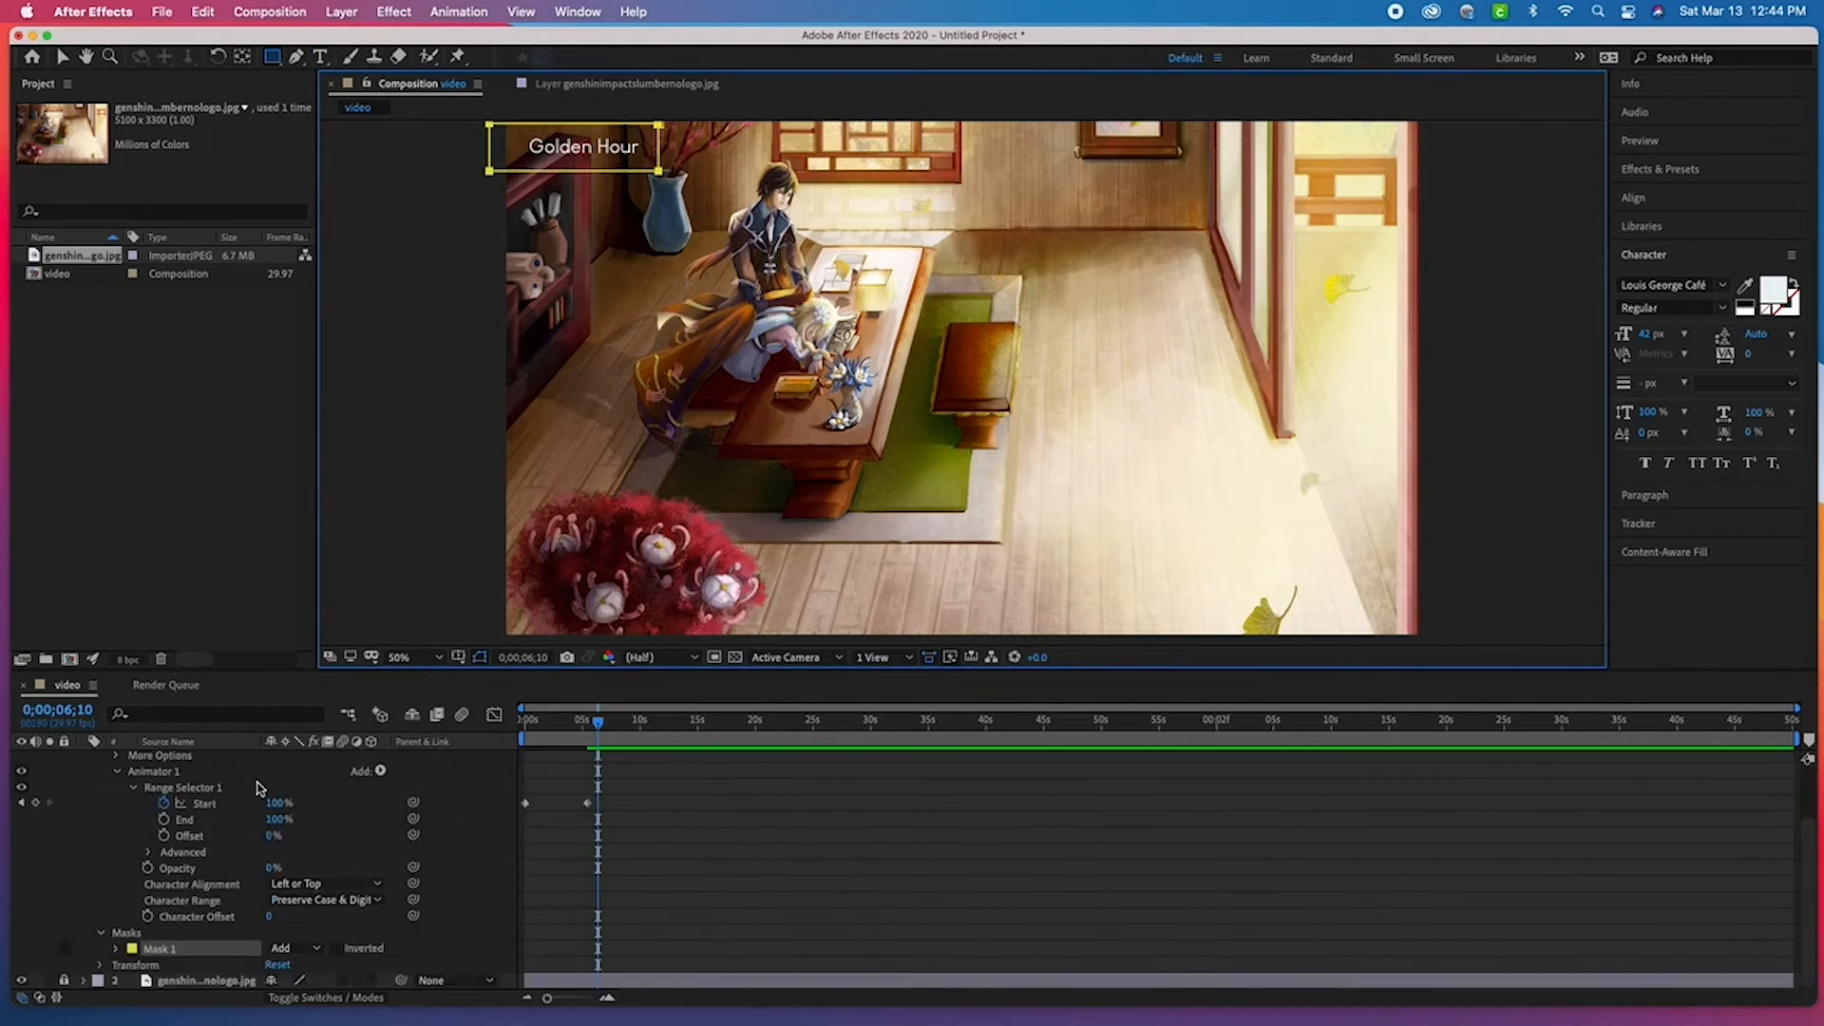
click(161, 948)
key(Delete)
click(209, 771)
scroll(209, 772, up, 1)
click(209, 759)
mouse_move(495, 134)
mouse_down()
mouse_move(504, 171)
mouse_move(656, 169)
mouse_up()
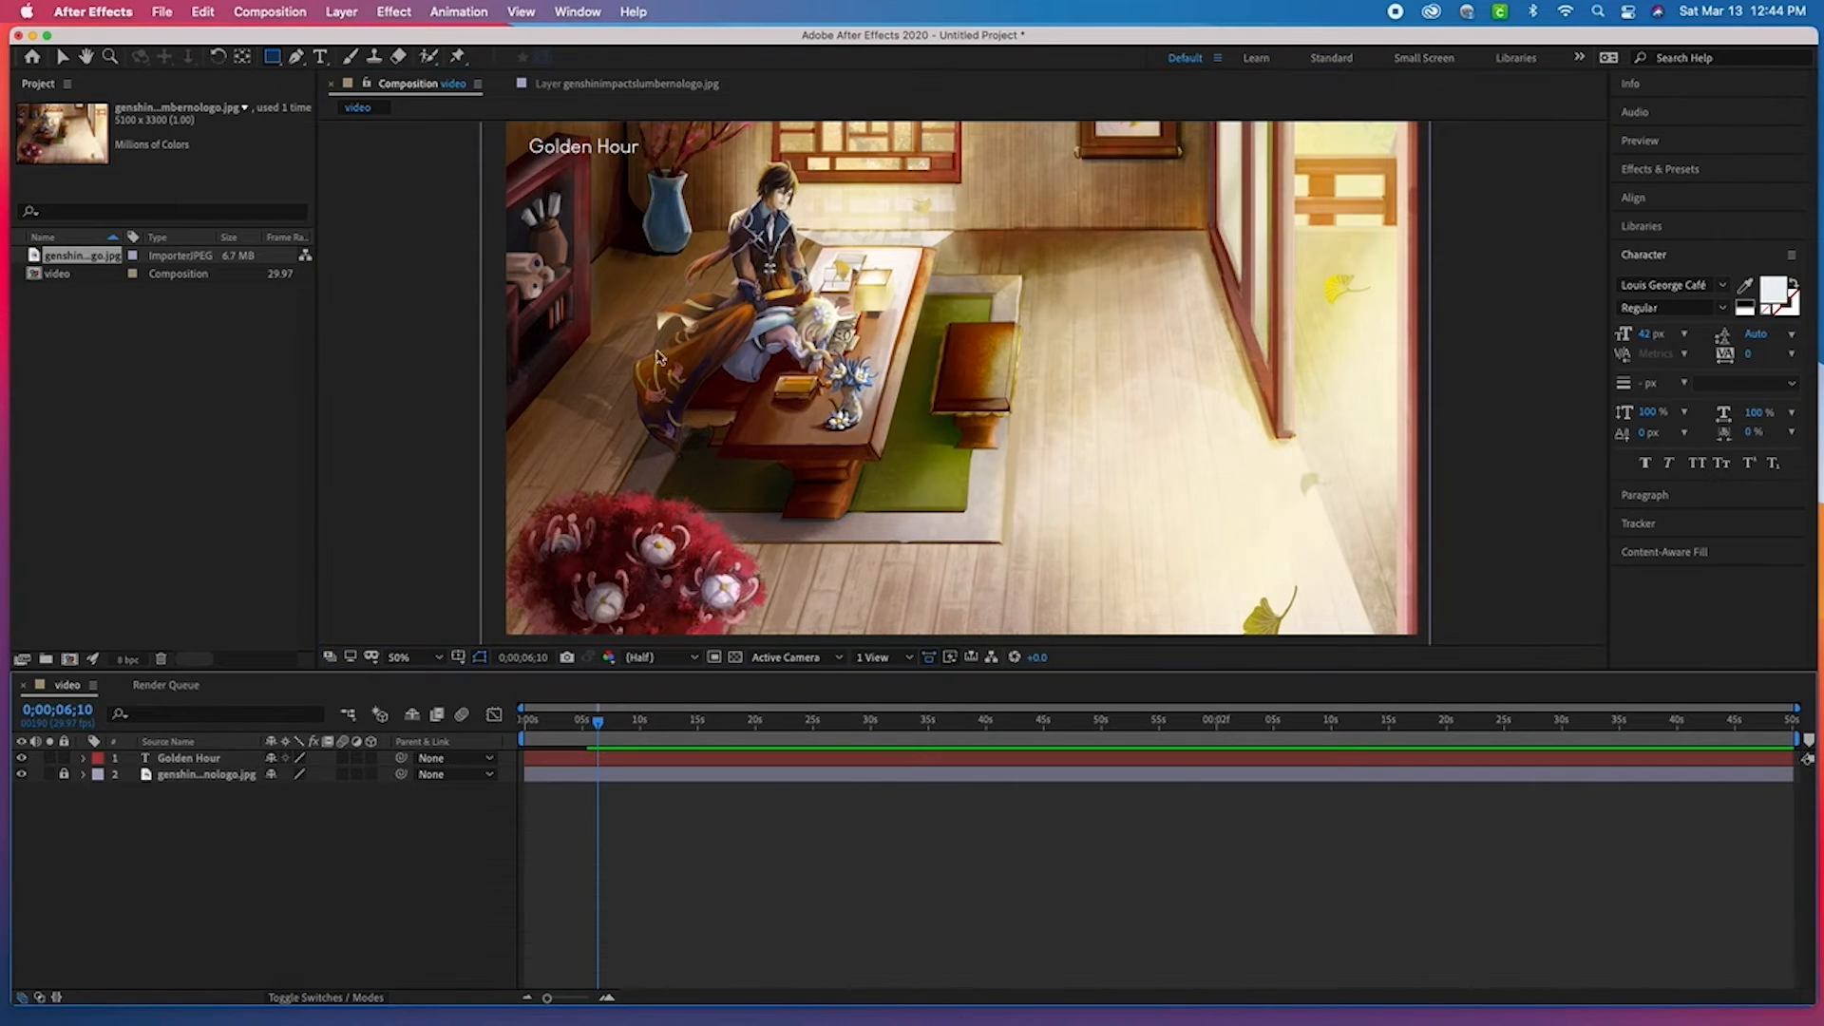
- Draw a straight horizontal line with a 6 px white stroke beneath the Golden Hour text using the Pen tool
key(g)
key(F2)
click(495, 157)
click(658, 156)
key(v)
click(195, 759)
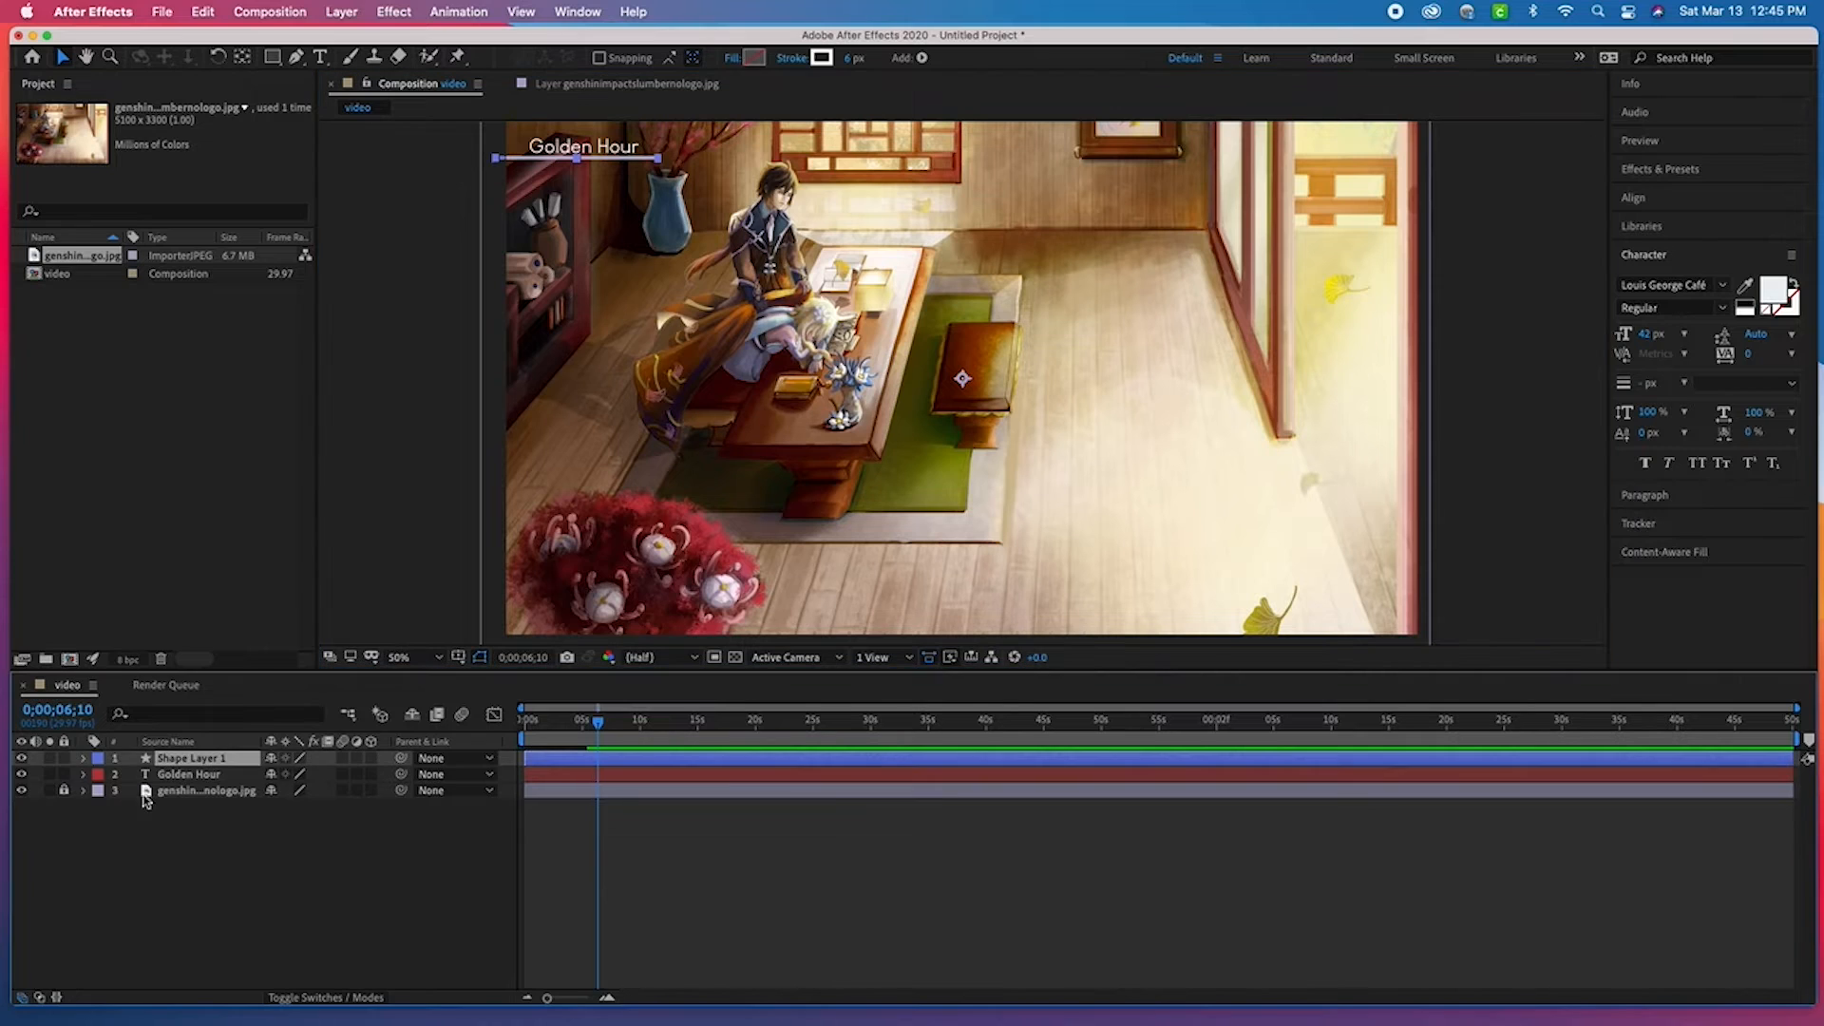
- Add Trim Paths to the line's shape layer and show its settings
click(86, 758)
click(380, 774)
click(423, 919)
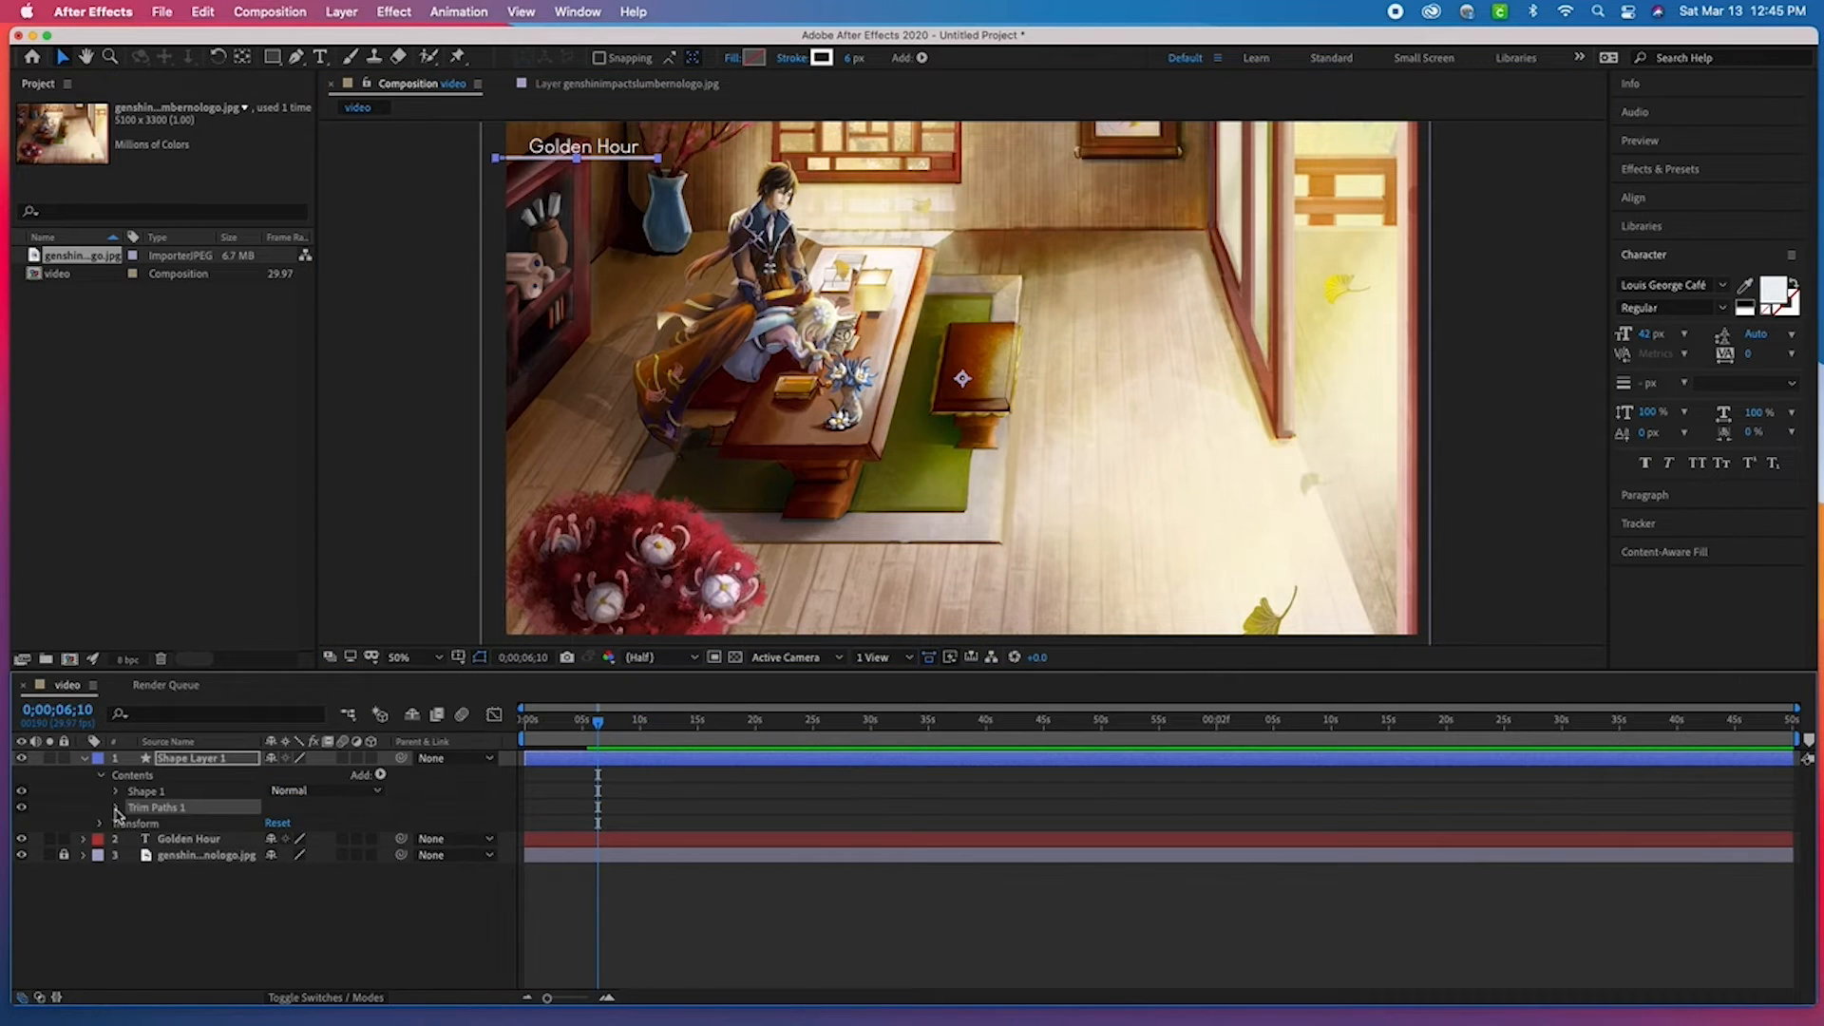
click(118, 807)
- Keyframe the line's Trim Paths End from 5% at the start of the composition to 100% at 0;00;05;16
key(Home)
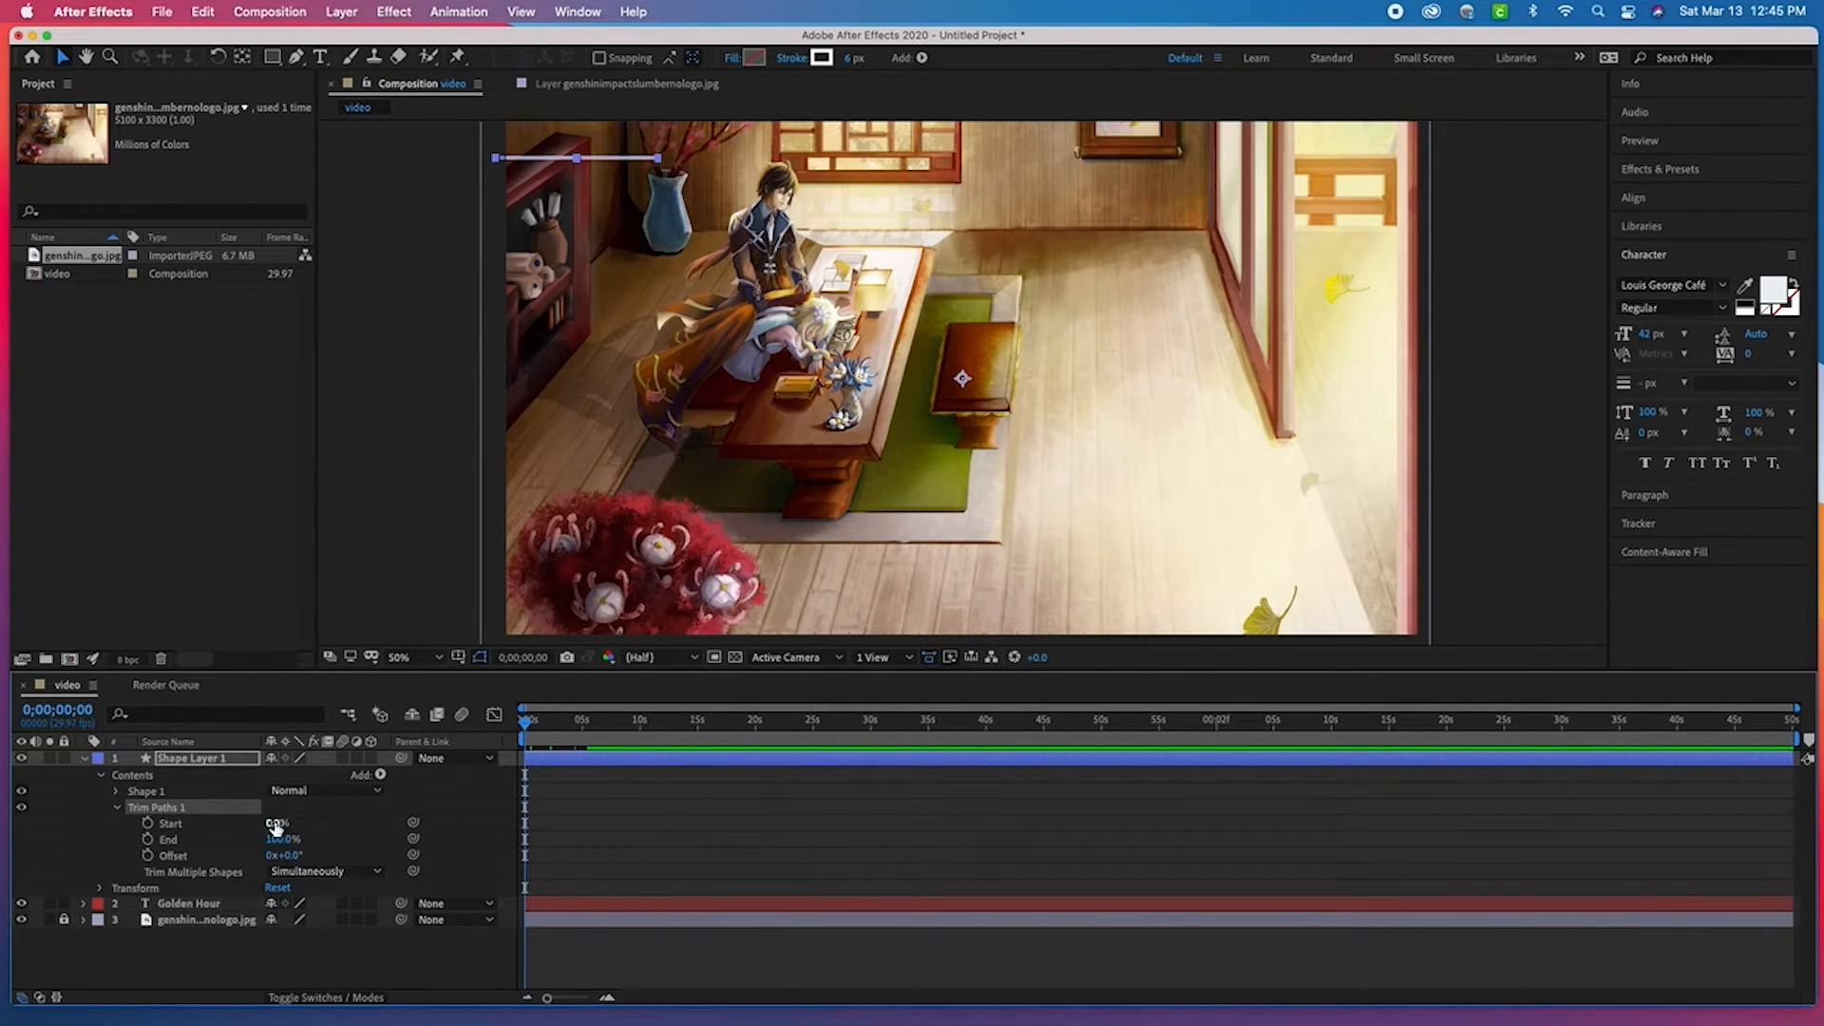
drag(274, 829, 216, 827)
click(147, 839)
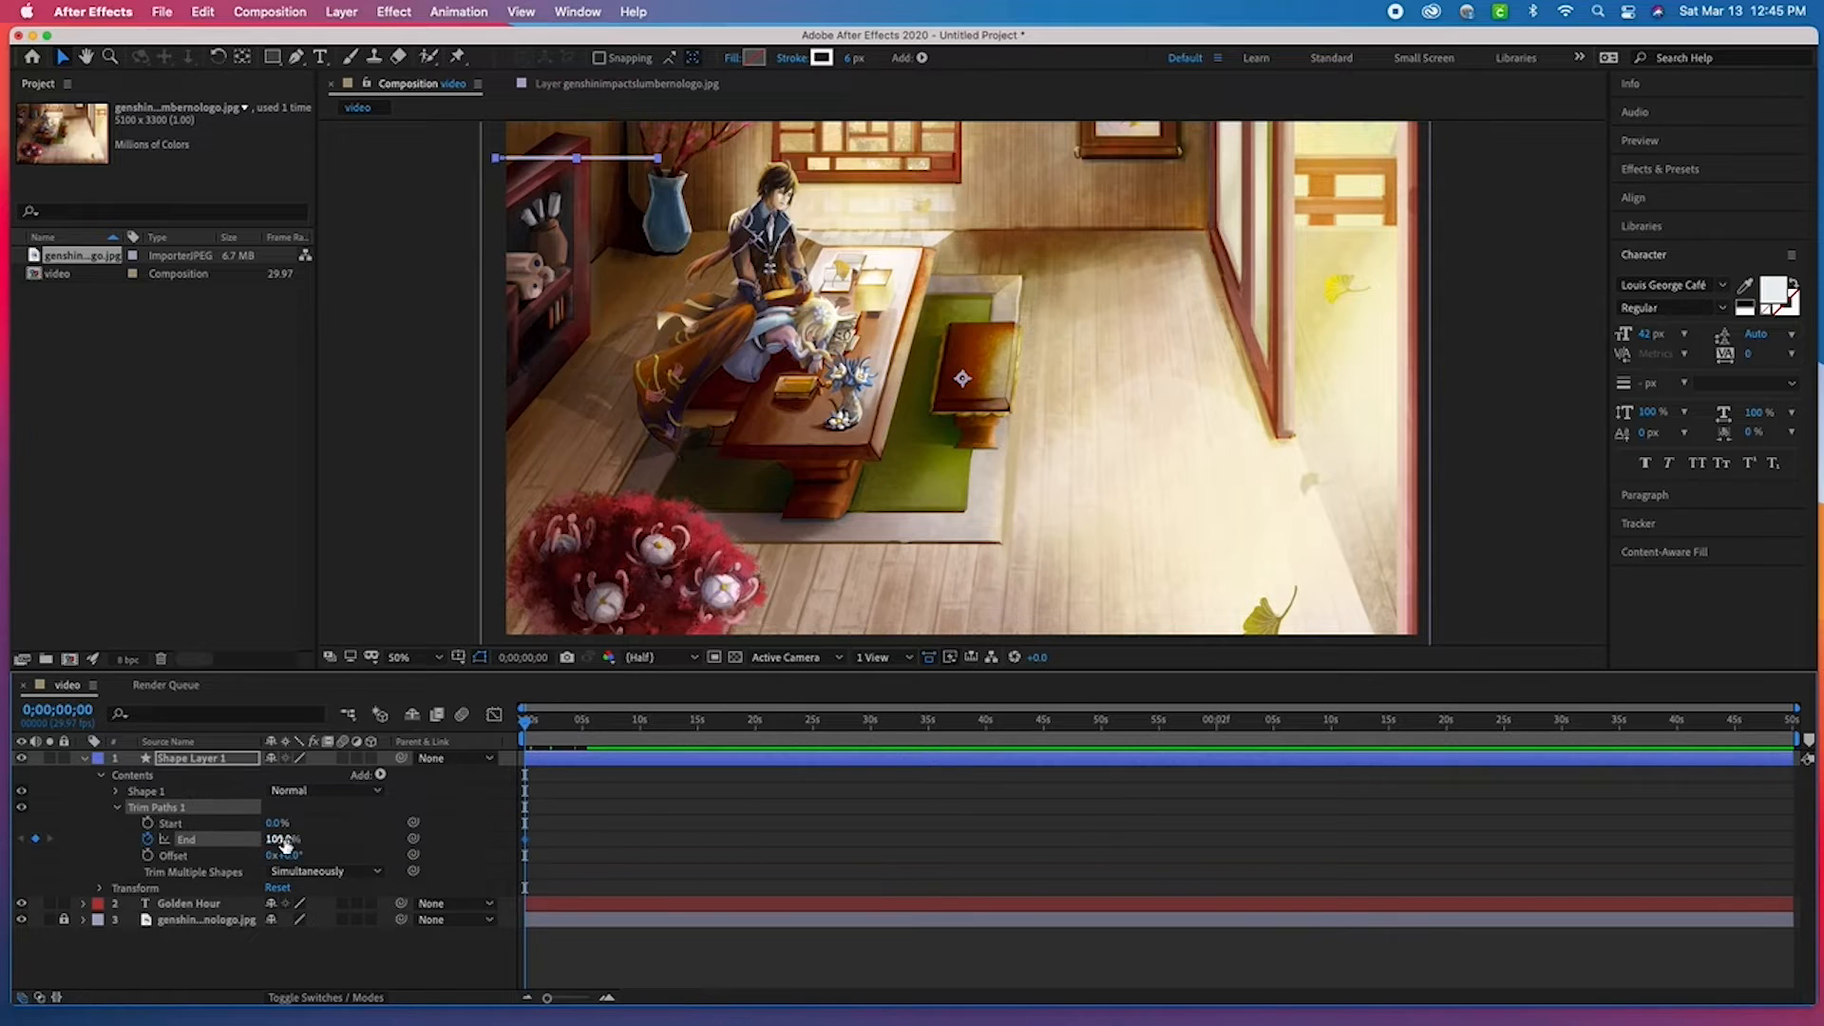
drag(282, 838, 193, 845)
drag(525, 724, 588, 726)
drag(274, 841, 372, 838)
click(166, 350)
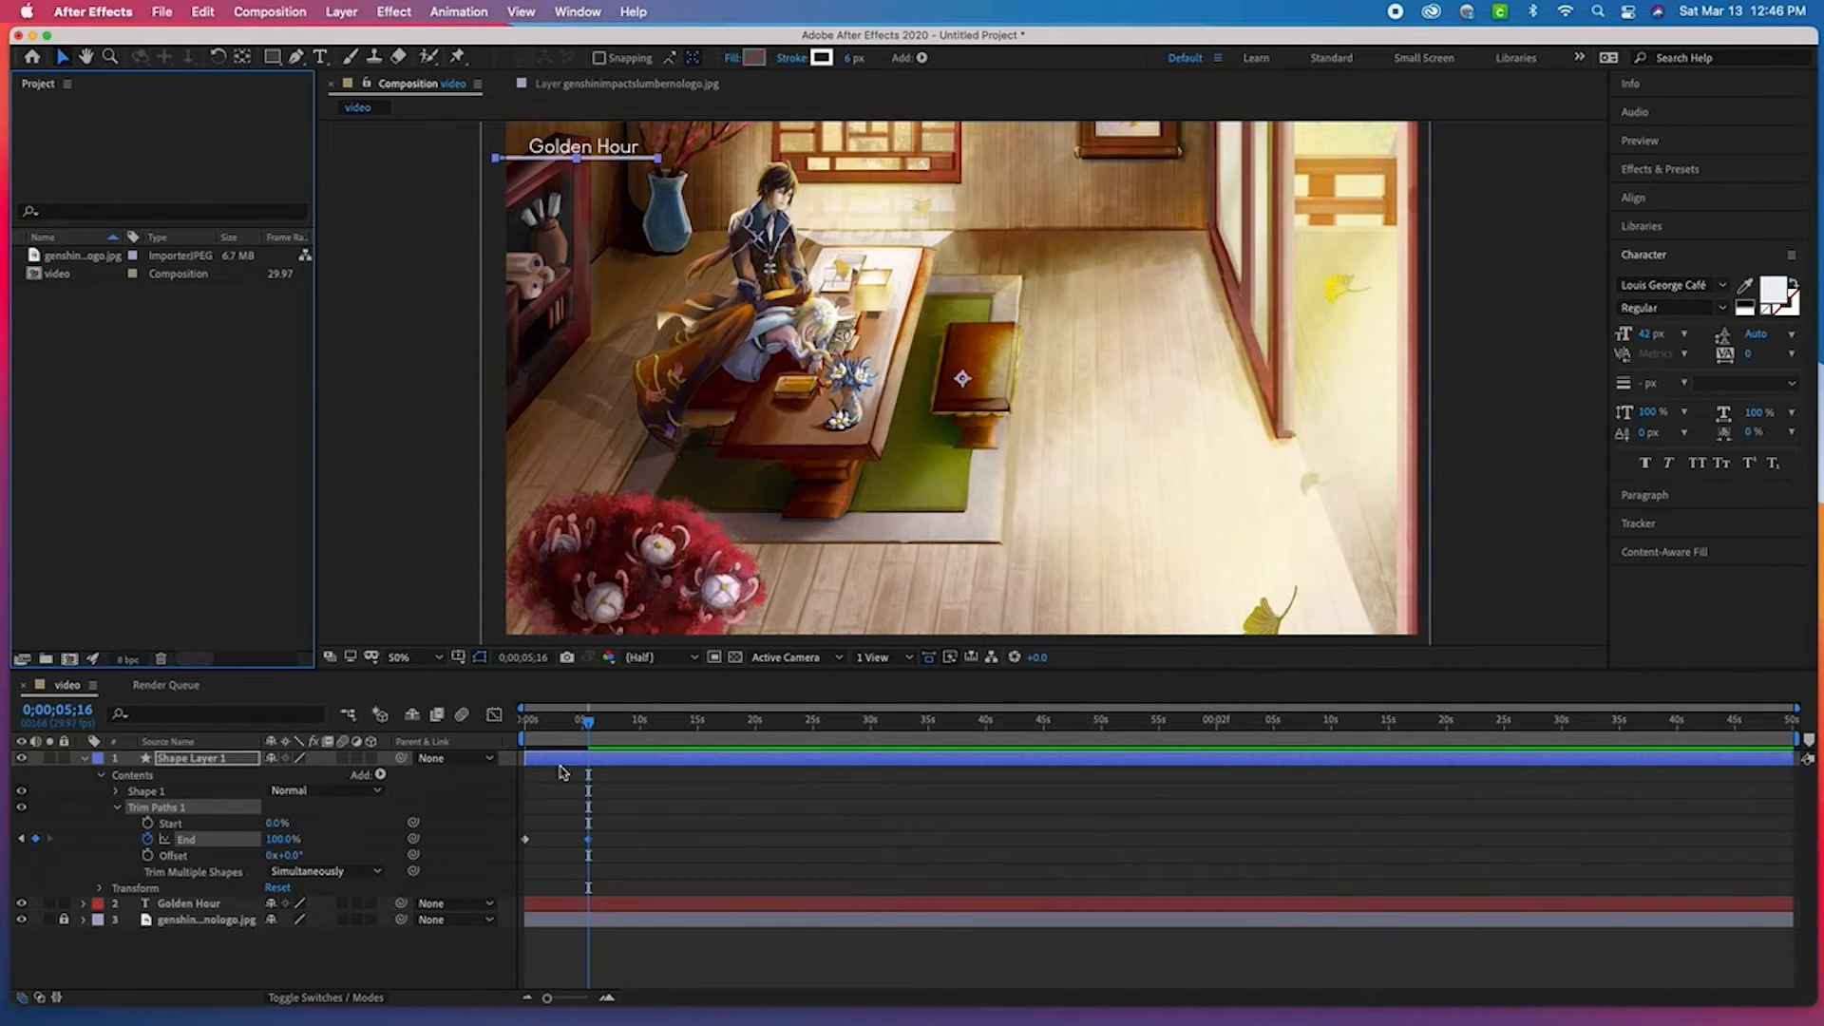
- Add a Position keyframe to the Golden Hour text at the start of the composition and play the animation
click(560, 903)
key(p)
mouse_move(588, 722)
mouse_down()
mouse_move(613, 722)
mouse_move(568, 738)
mouse_up()
key(Home)
click(131, 919)
key(space)
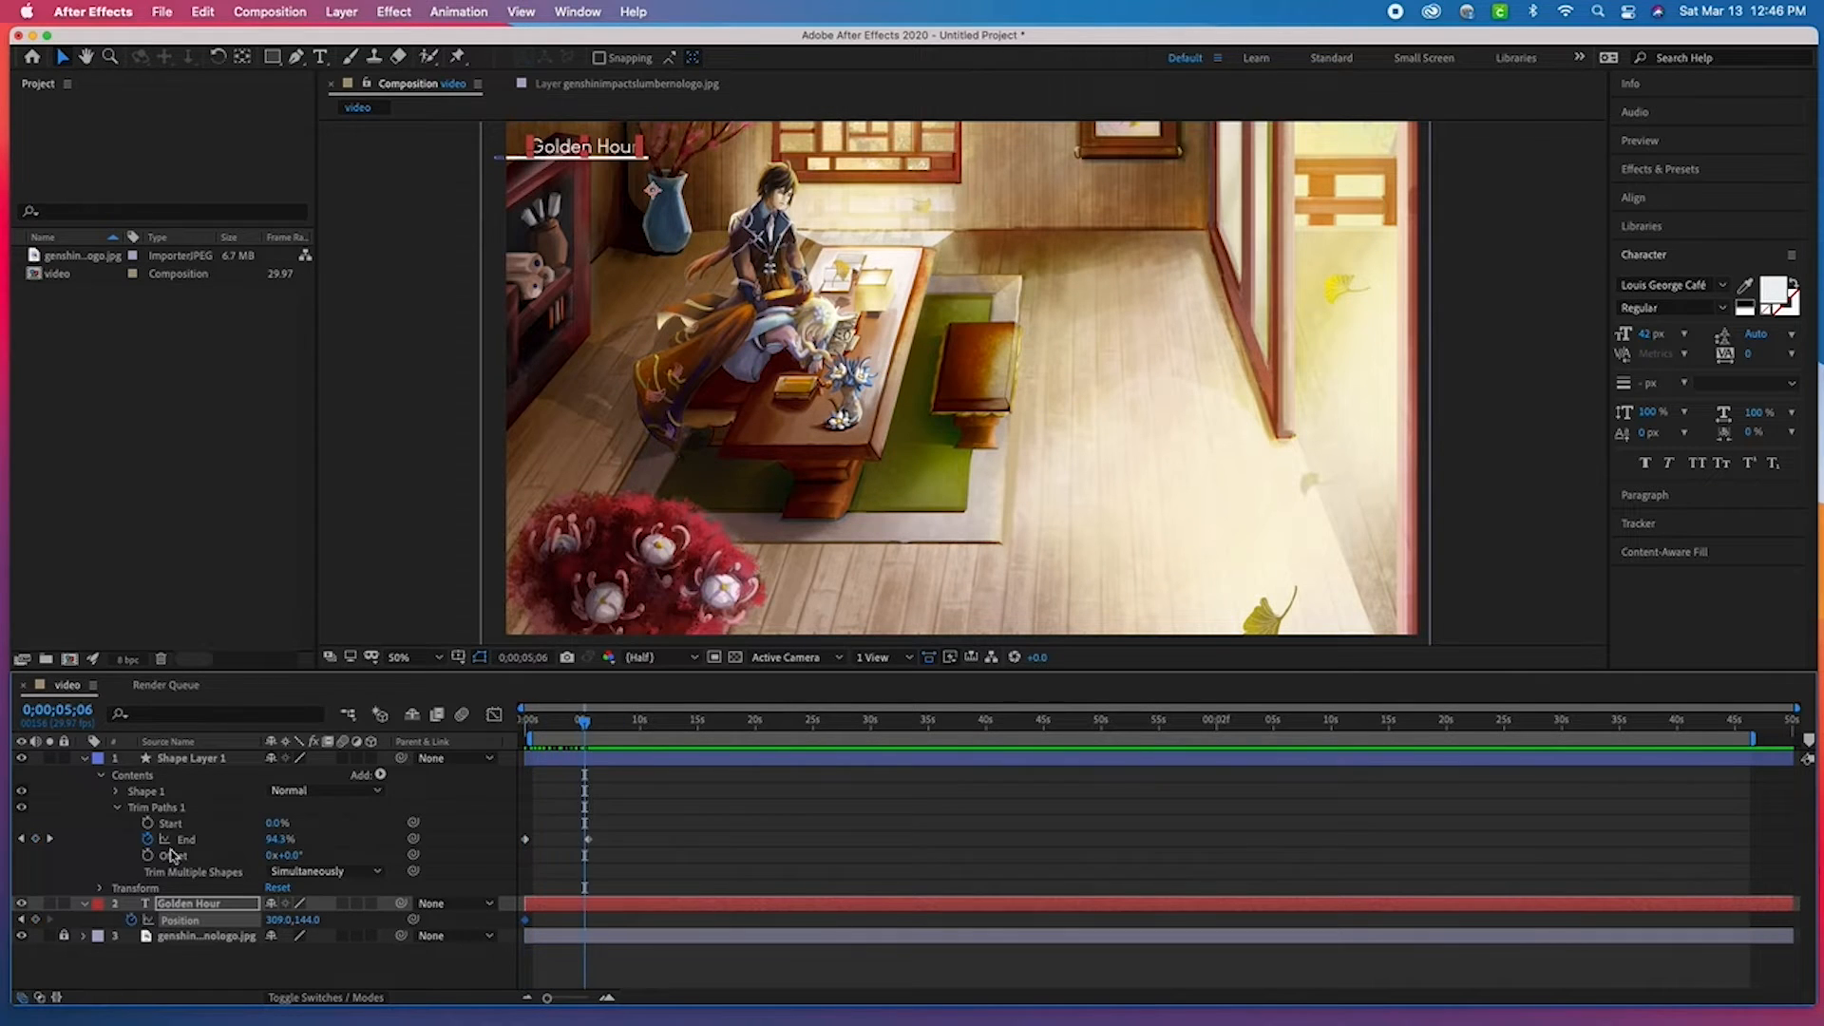
- Set the Golden Hour text's Position to 345, 144 at 0;00;07;15 and preview the motion from the start
drag(290, 920, 275, 926)
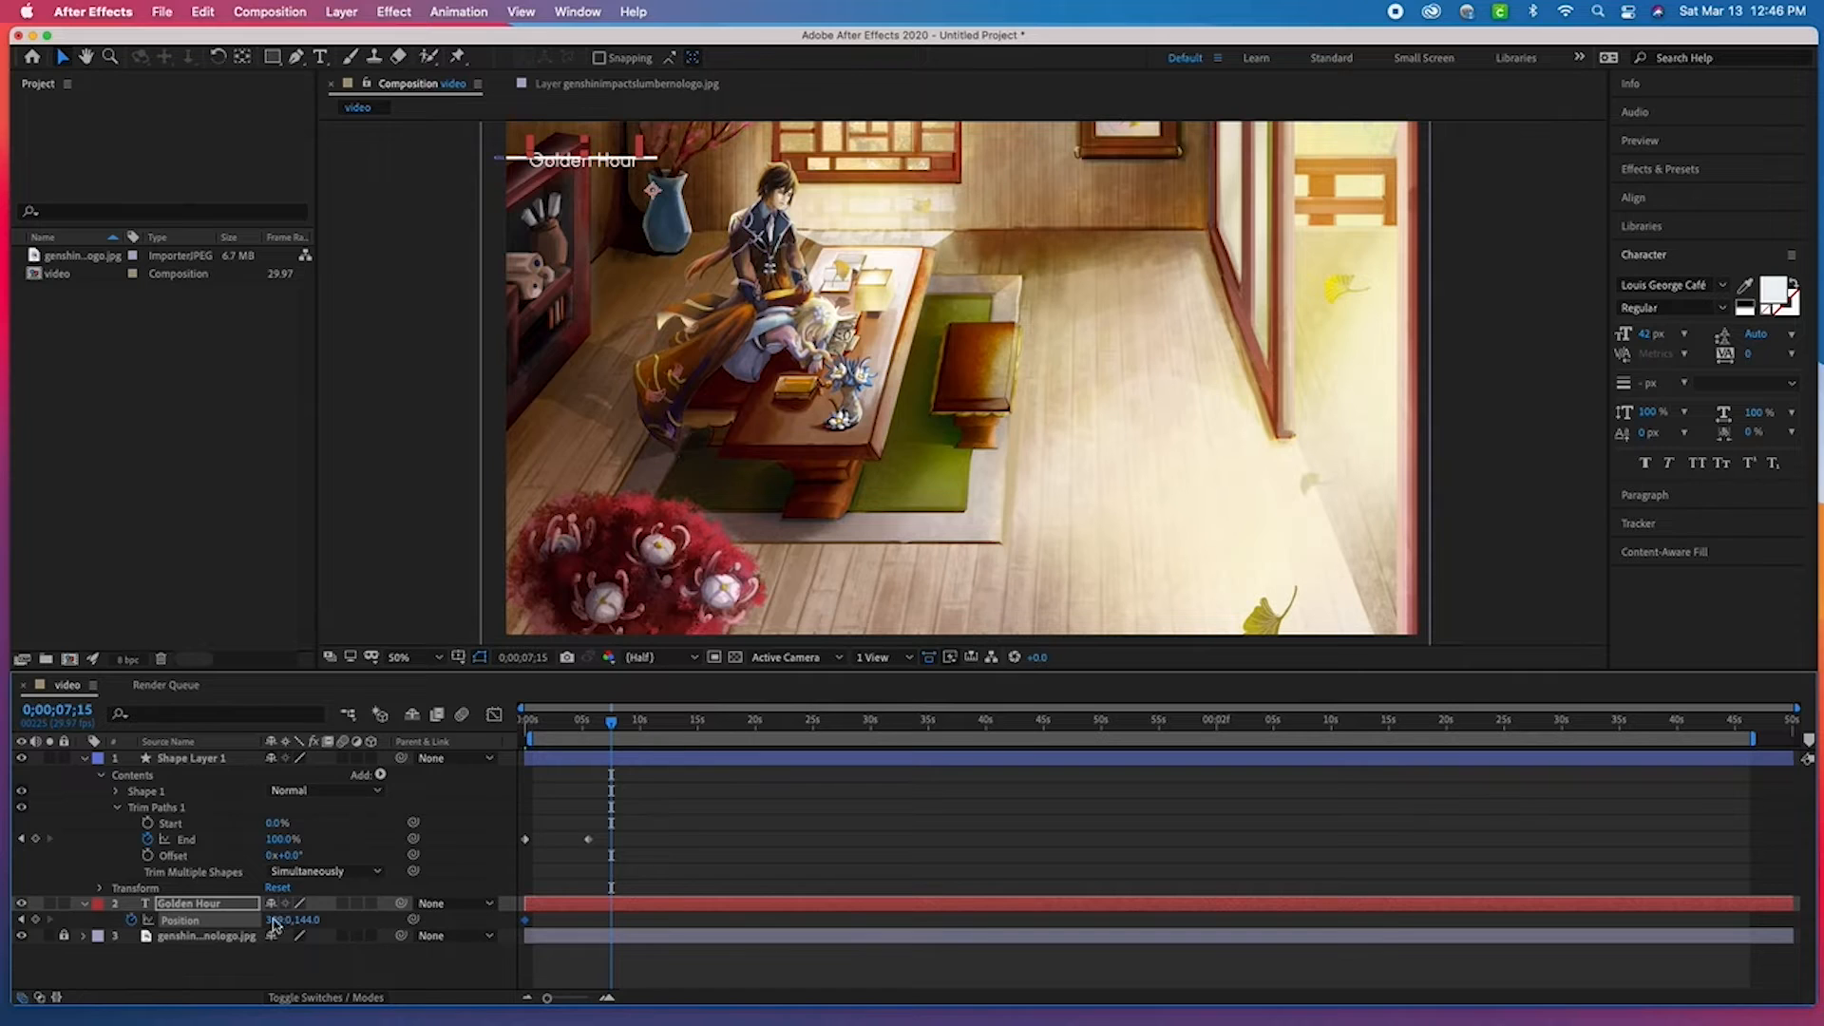
click(761, 859)
key(Home)
key(space)
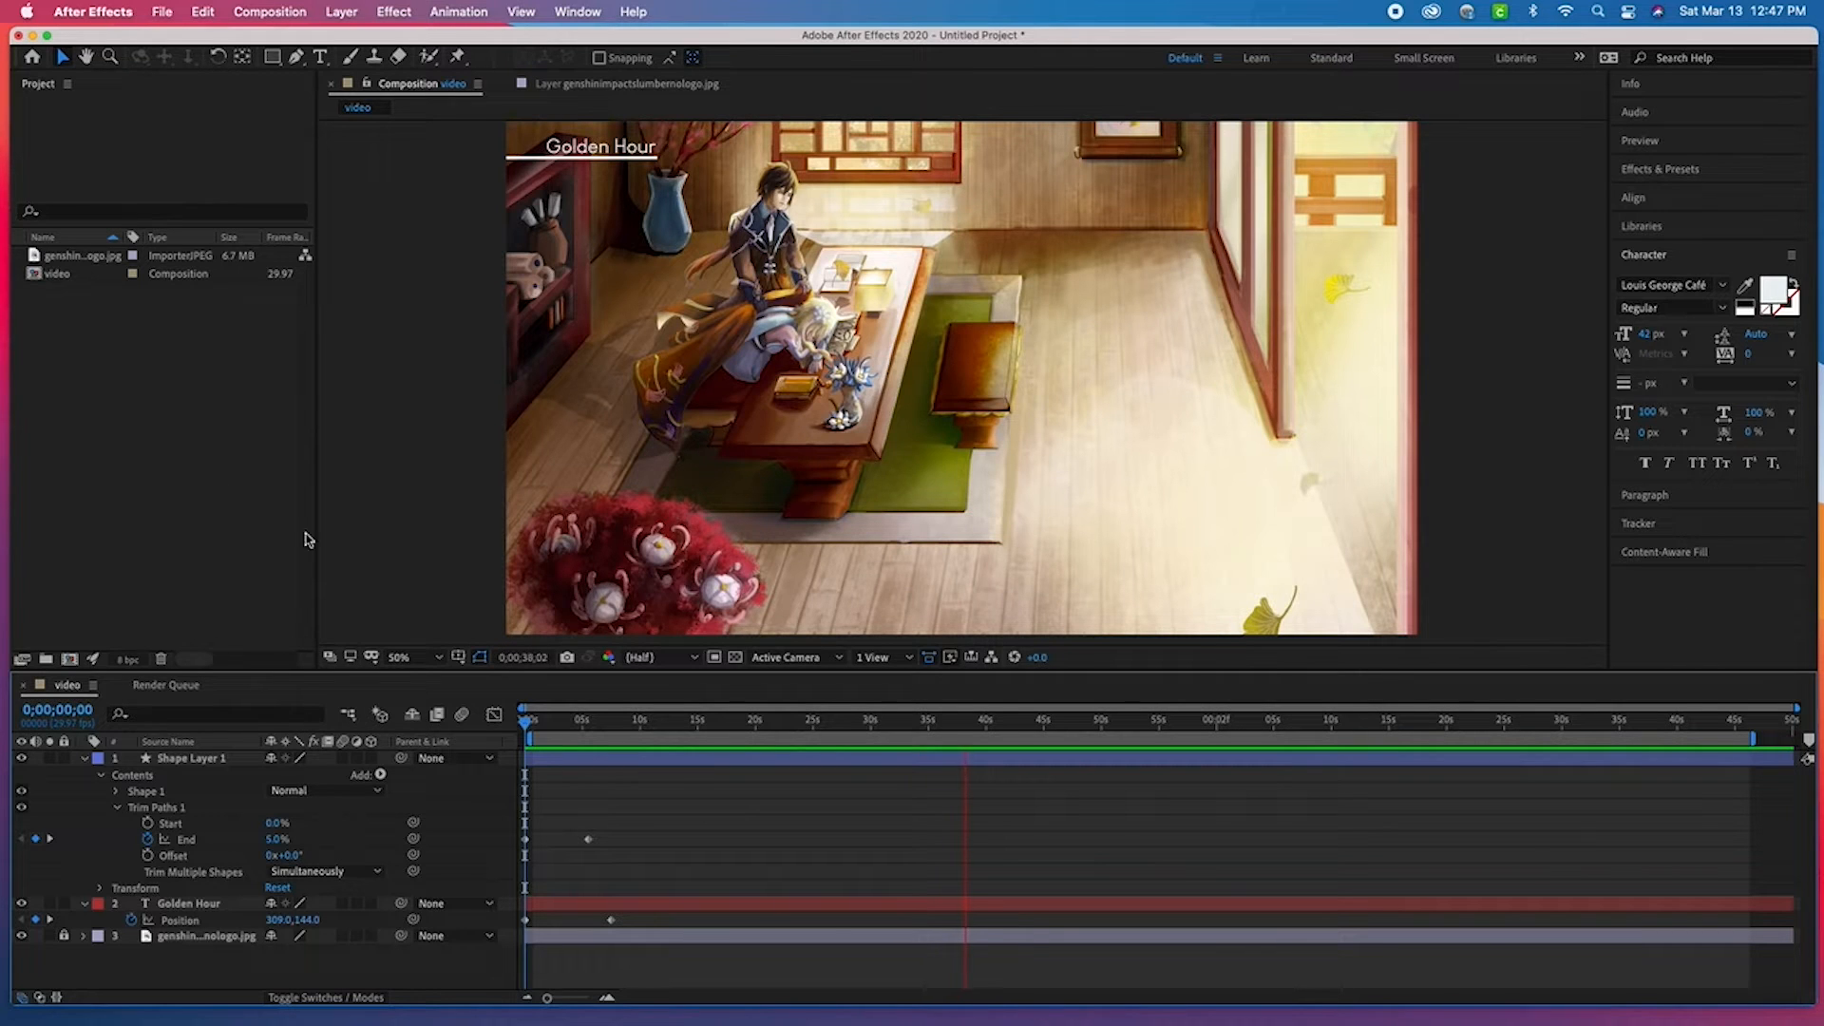
- Lock the line and Golden Hour layers, and with the Type tool active bring the playhead to 0;00;07;15
click(84, 758)
key(super+t)
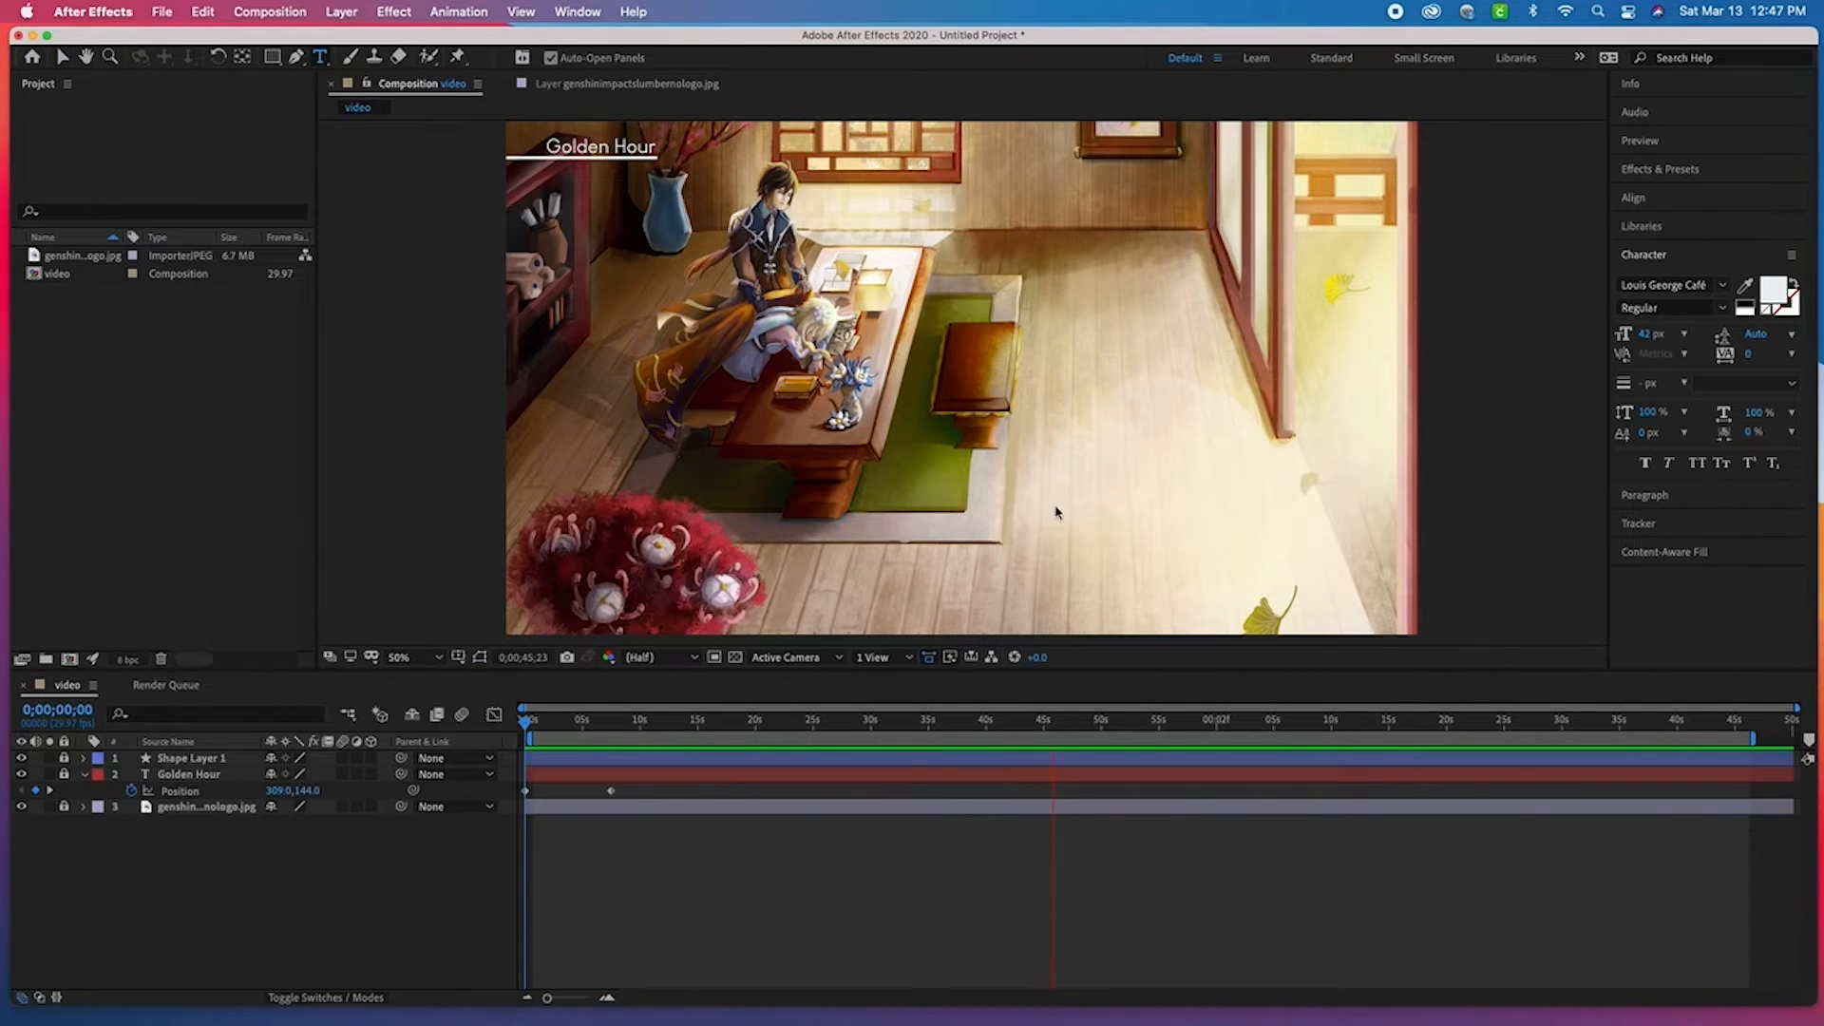
drag(1102, 719, 614, 739)
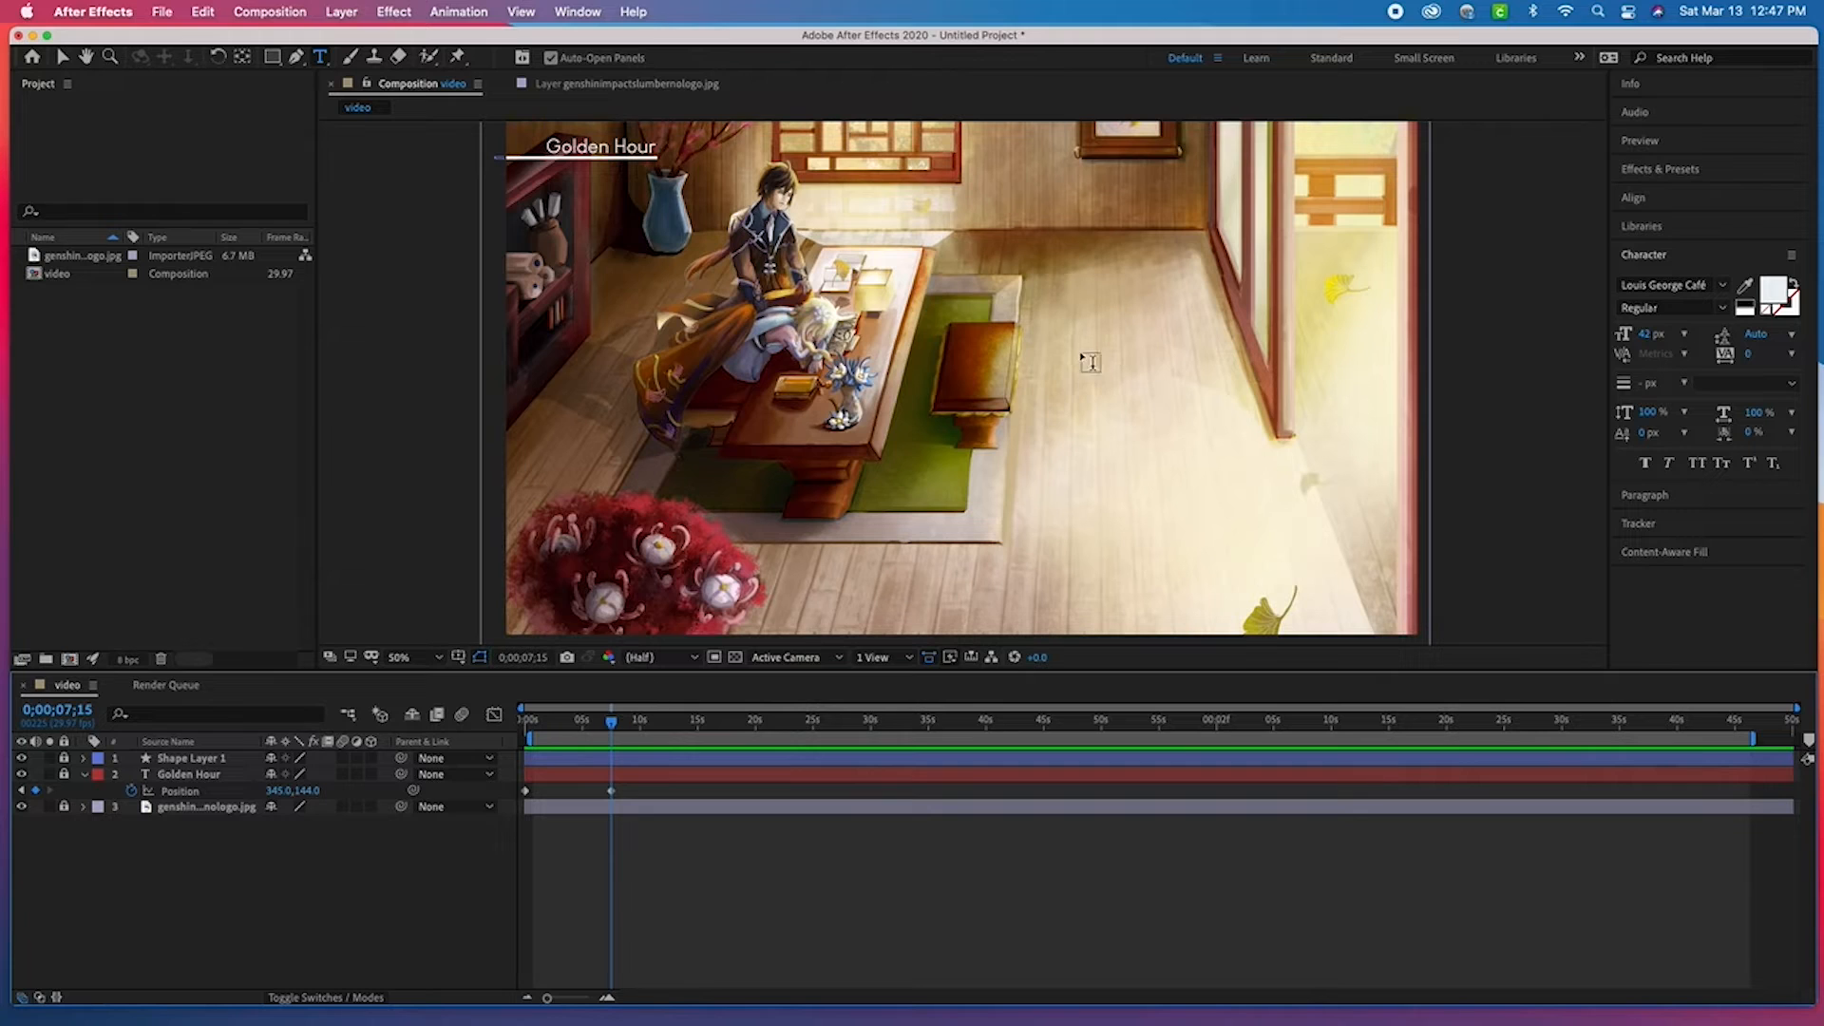
- Add a paragraph text box near the image's lower-right corner with the Genshin Impact music credit for The Realm Within
drag(1026, 559, 1341, 601)
text(G)
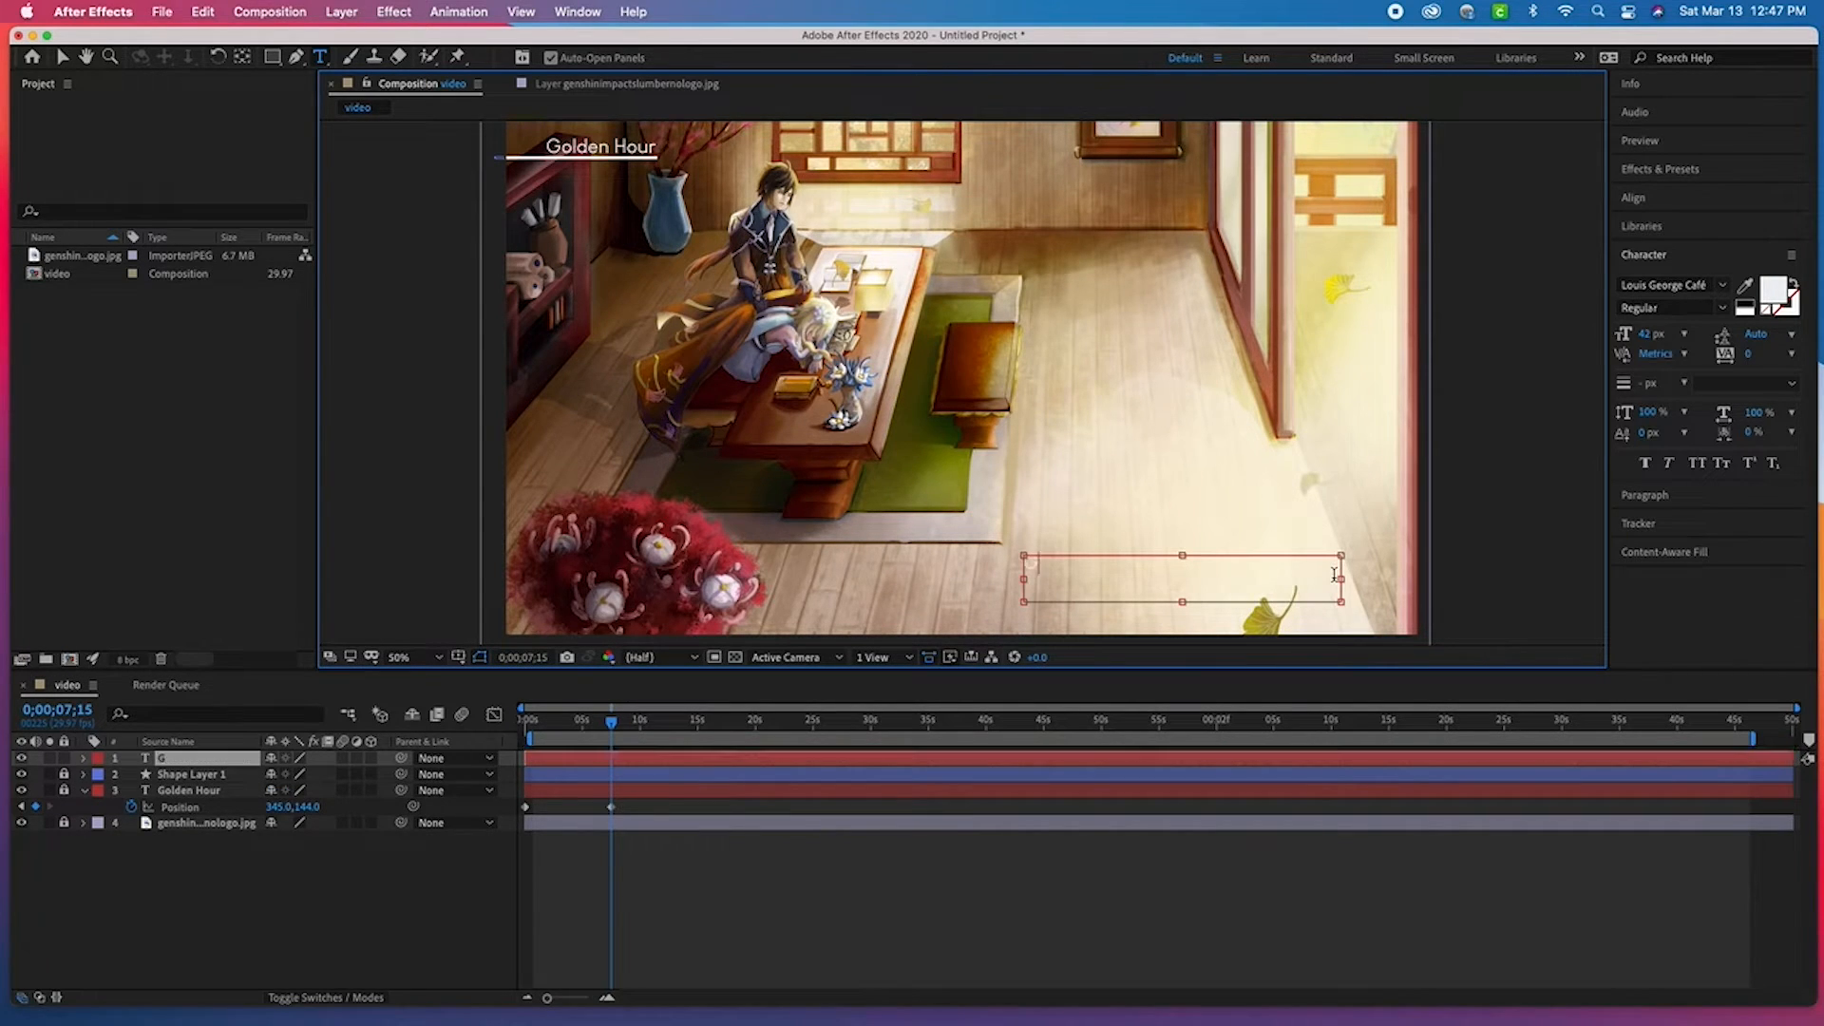
text(ensh)
text(in Impact O)
text(lm W)
text(ithin)
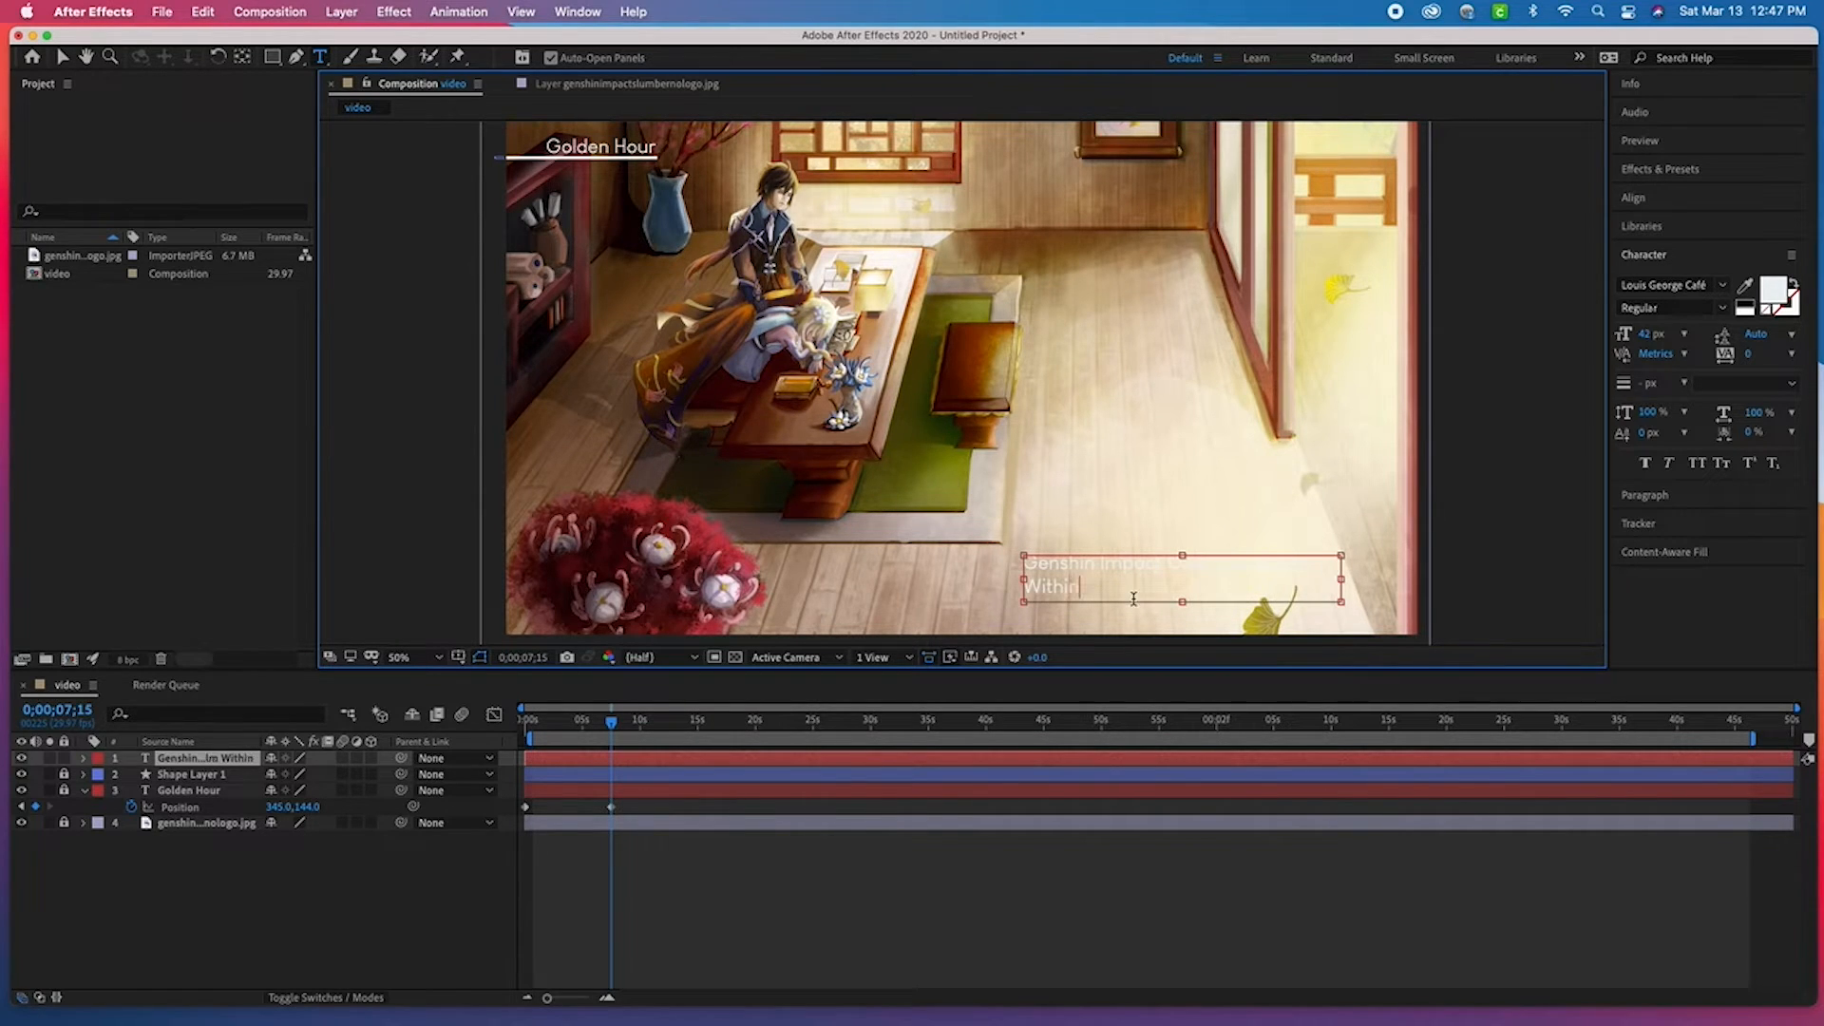
- Set the music credit text to 36 px and change its color to black
key(Escape)
click(1094, 589)
key(super+a)
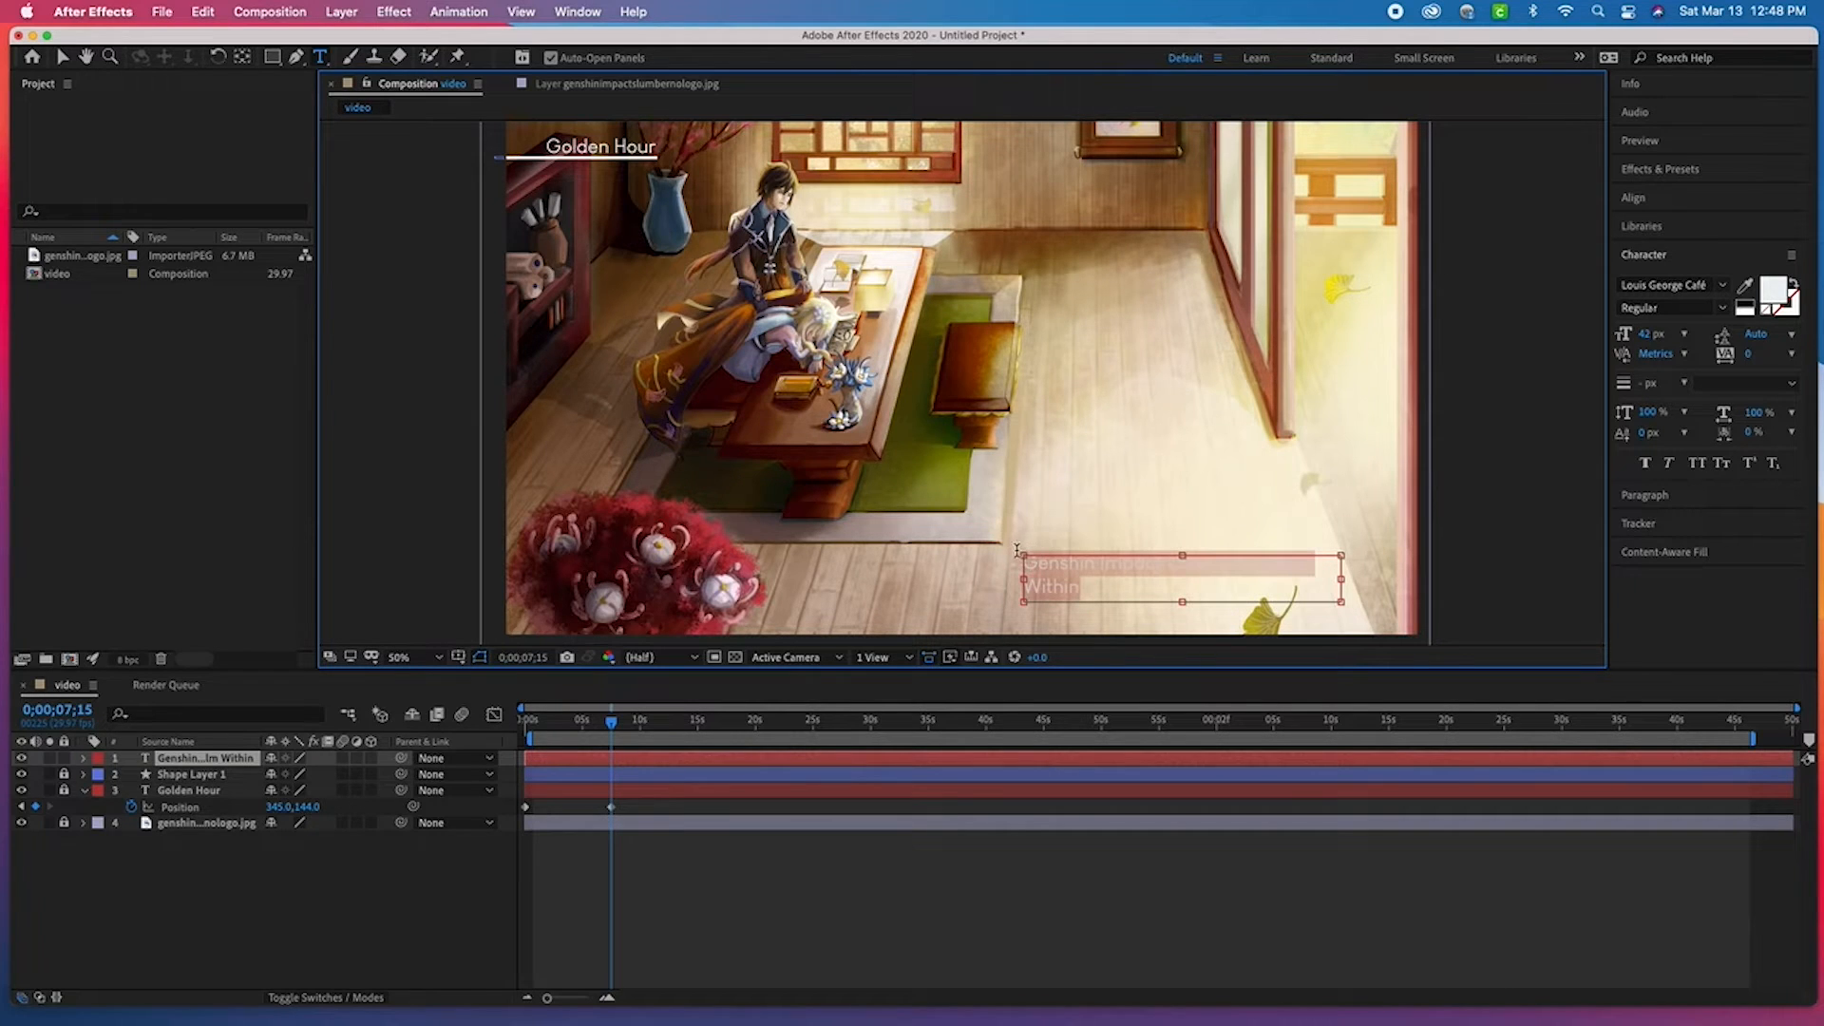
click(1683, 336)
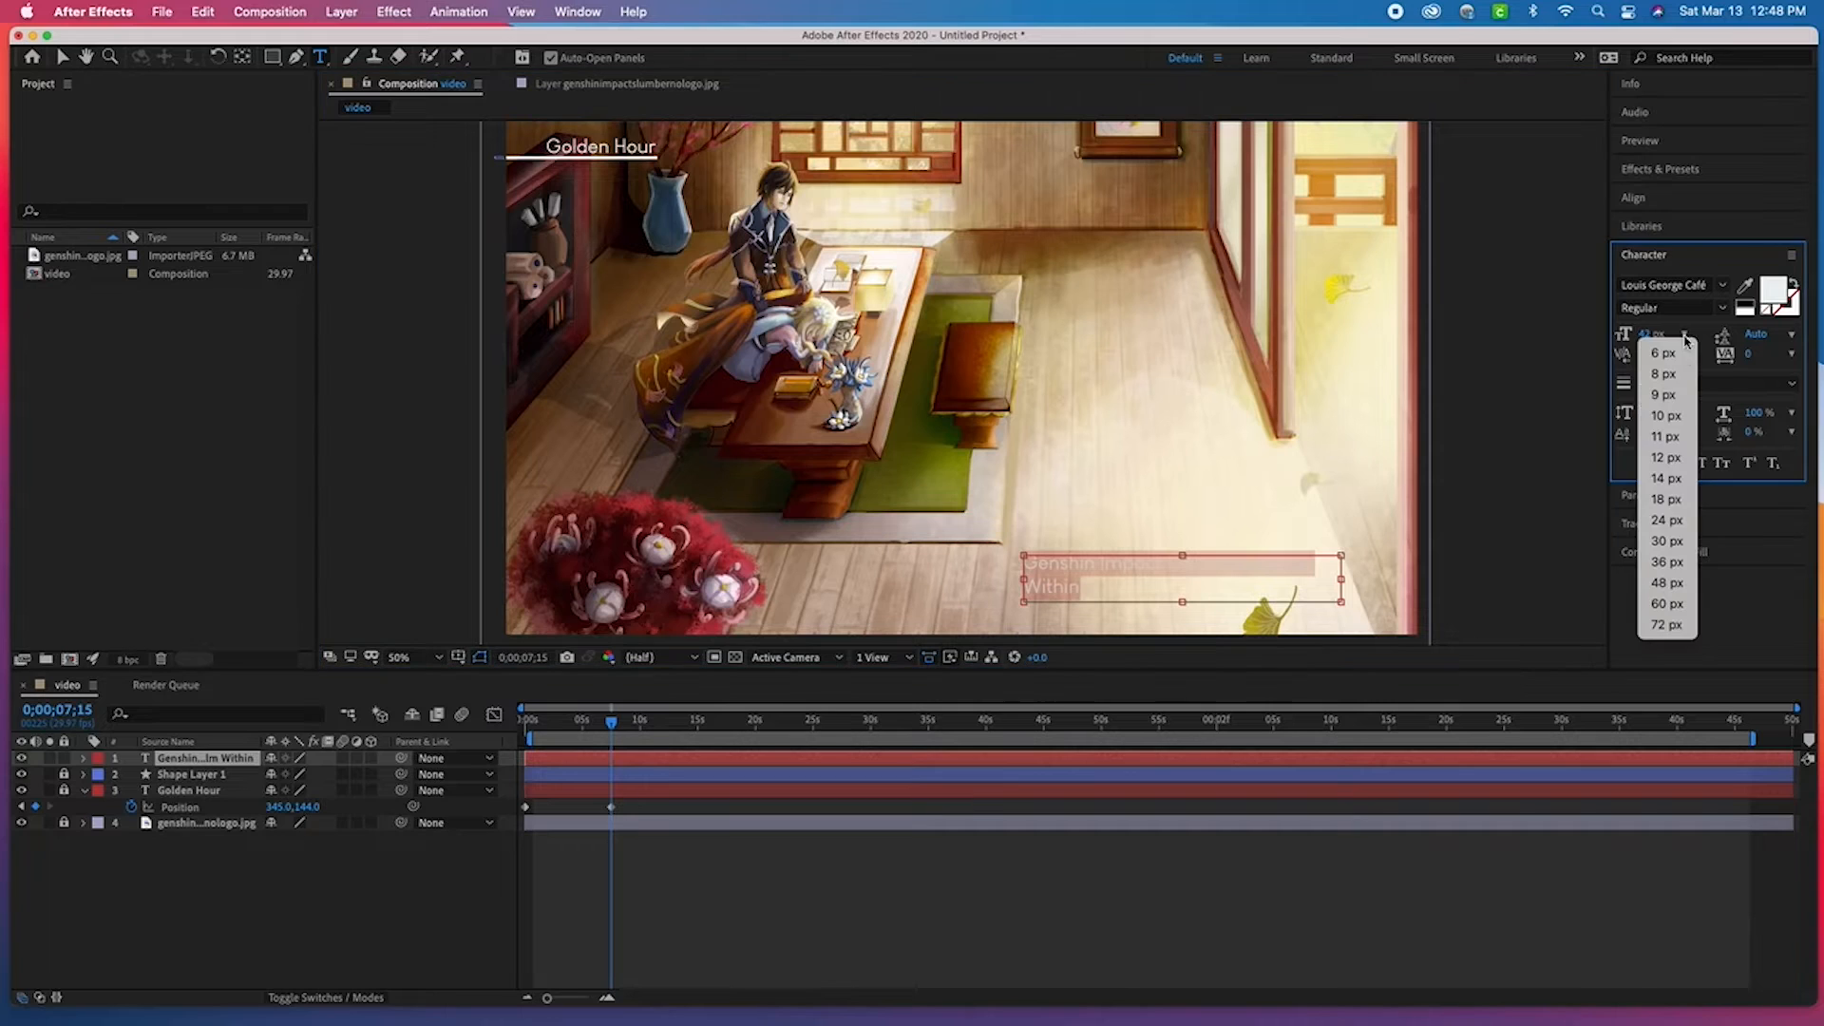
click(1685, 563)
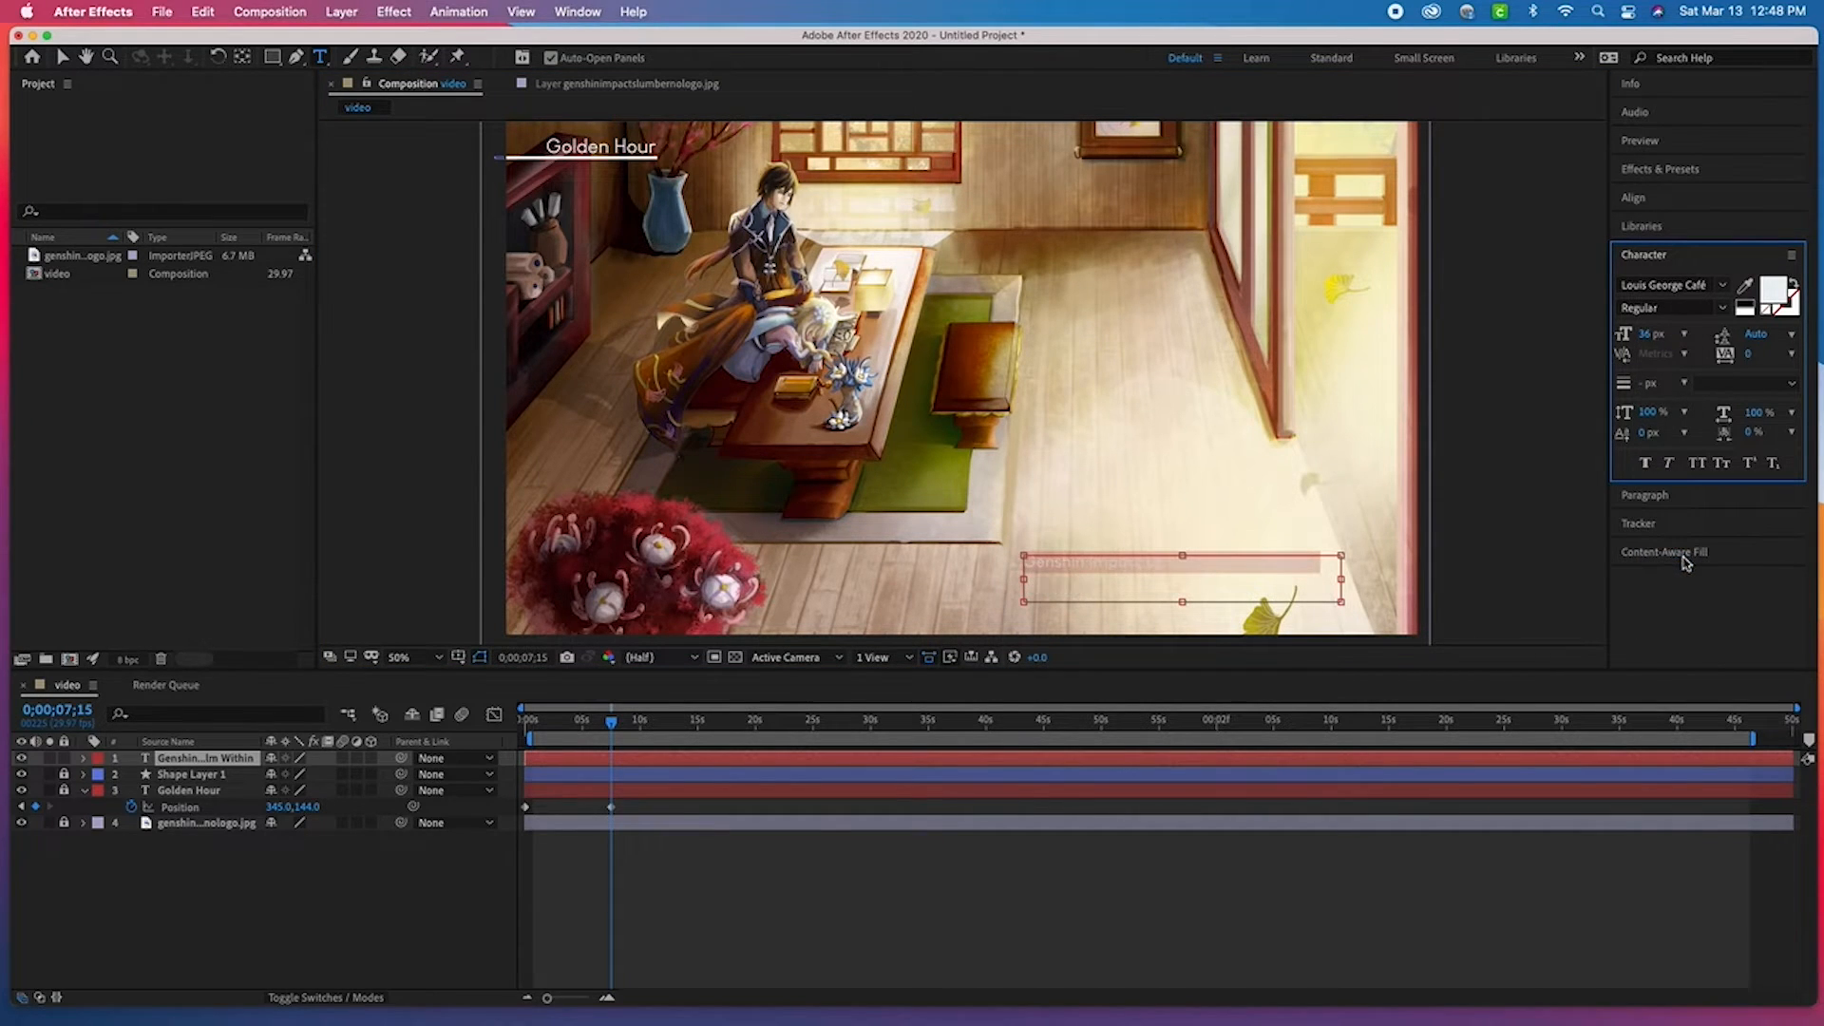
click(1768, 296)
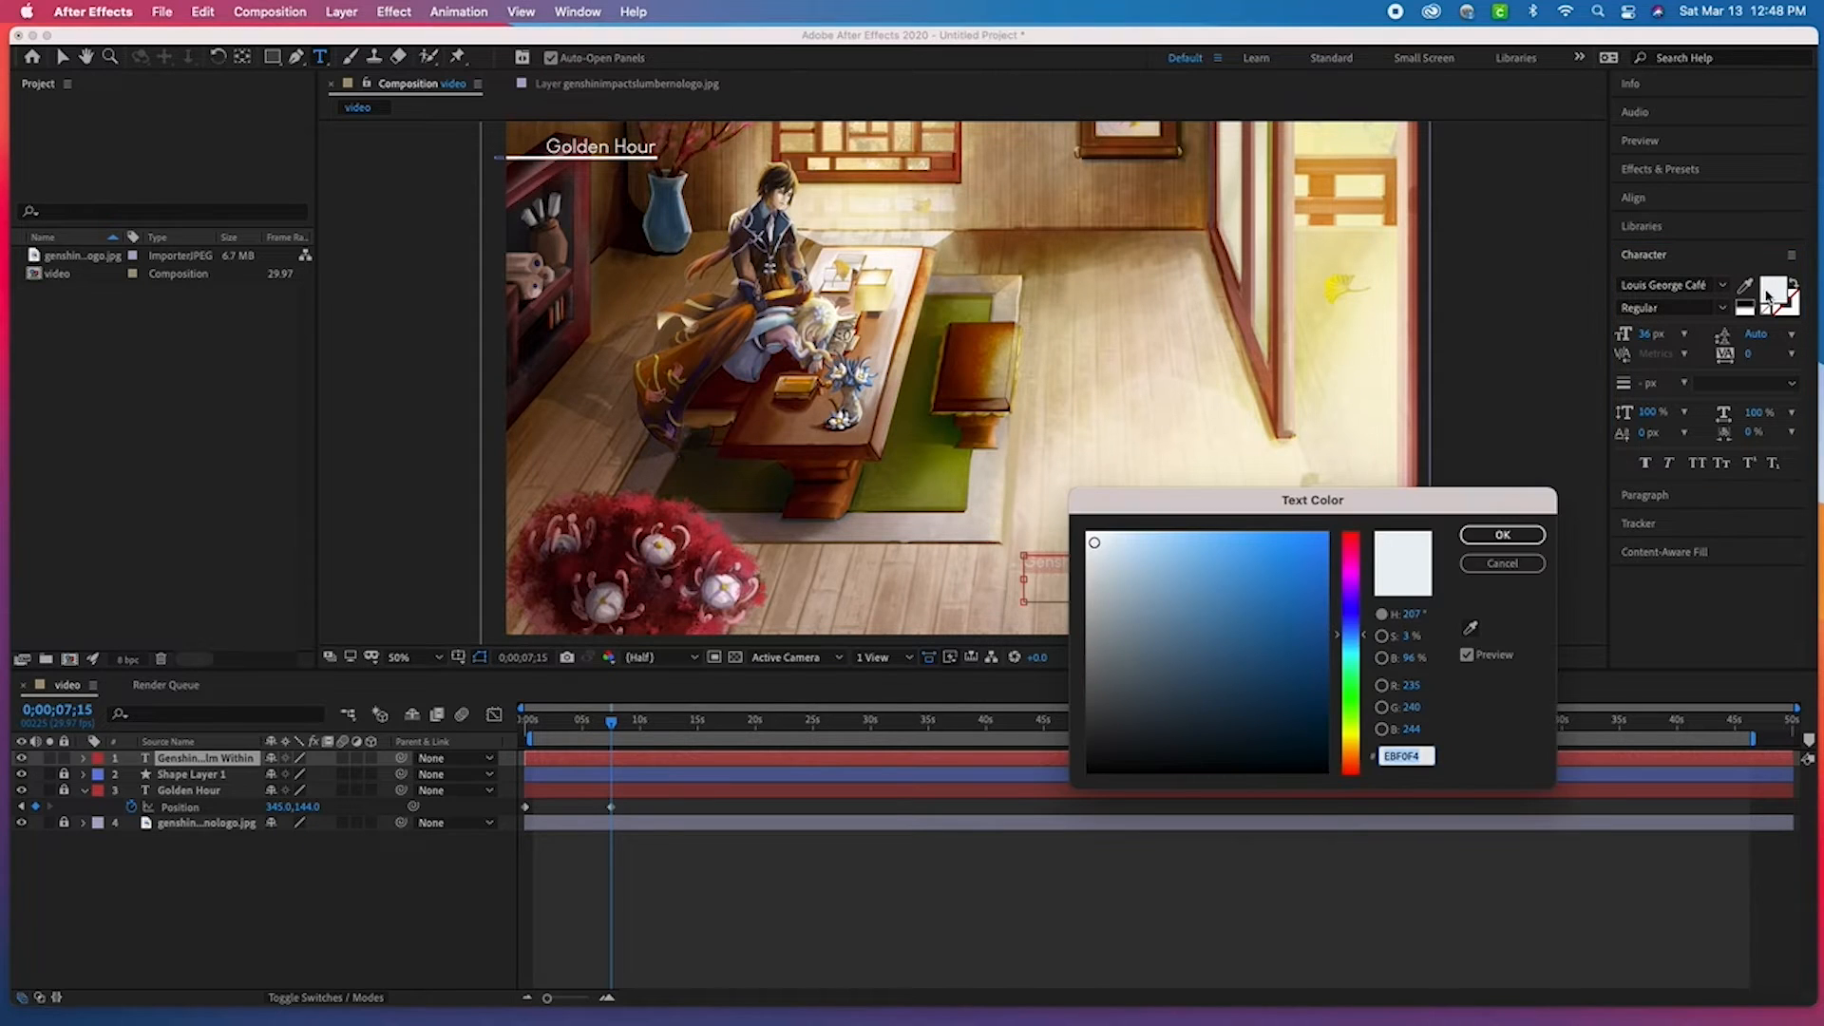
click(1502, 564)
click(1745, 303)
- Retype the end of the credit so it reads "Genshin Impact Ost: The Realm Within"
click(1207, 563)
drag(1146, 562, 1337, 557)
text(Ost)
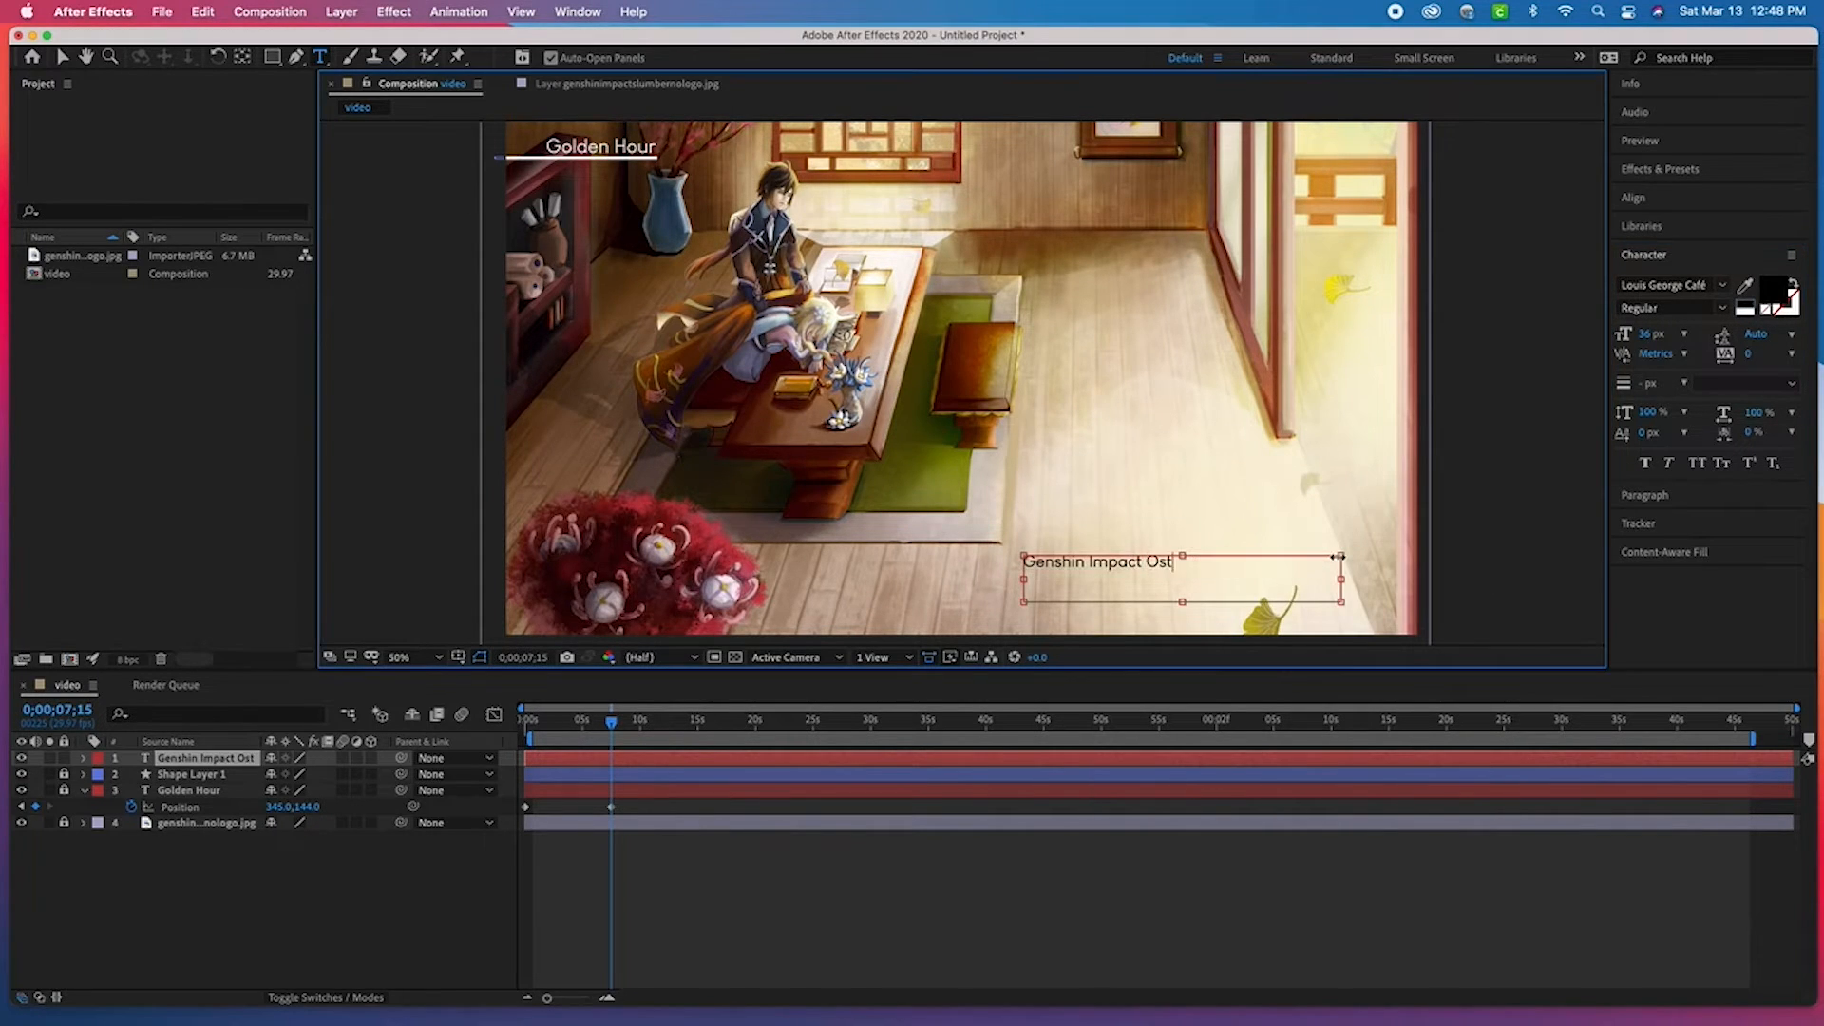
text(: The Realm Within)
key(Escape)
- Move the credit text into the lower-right corner of the image and deselect it
drag(1250, 568, 1295, 618)
click(1274, 643)
scroll(1289, 608, up, 1)
click(1295, 642)
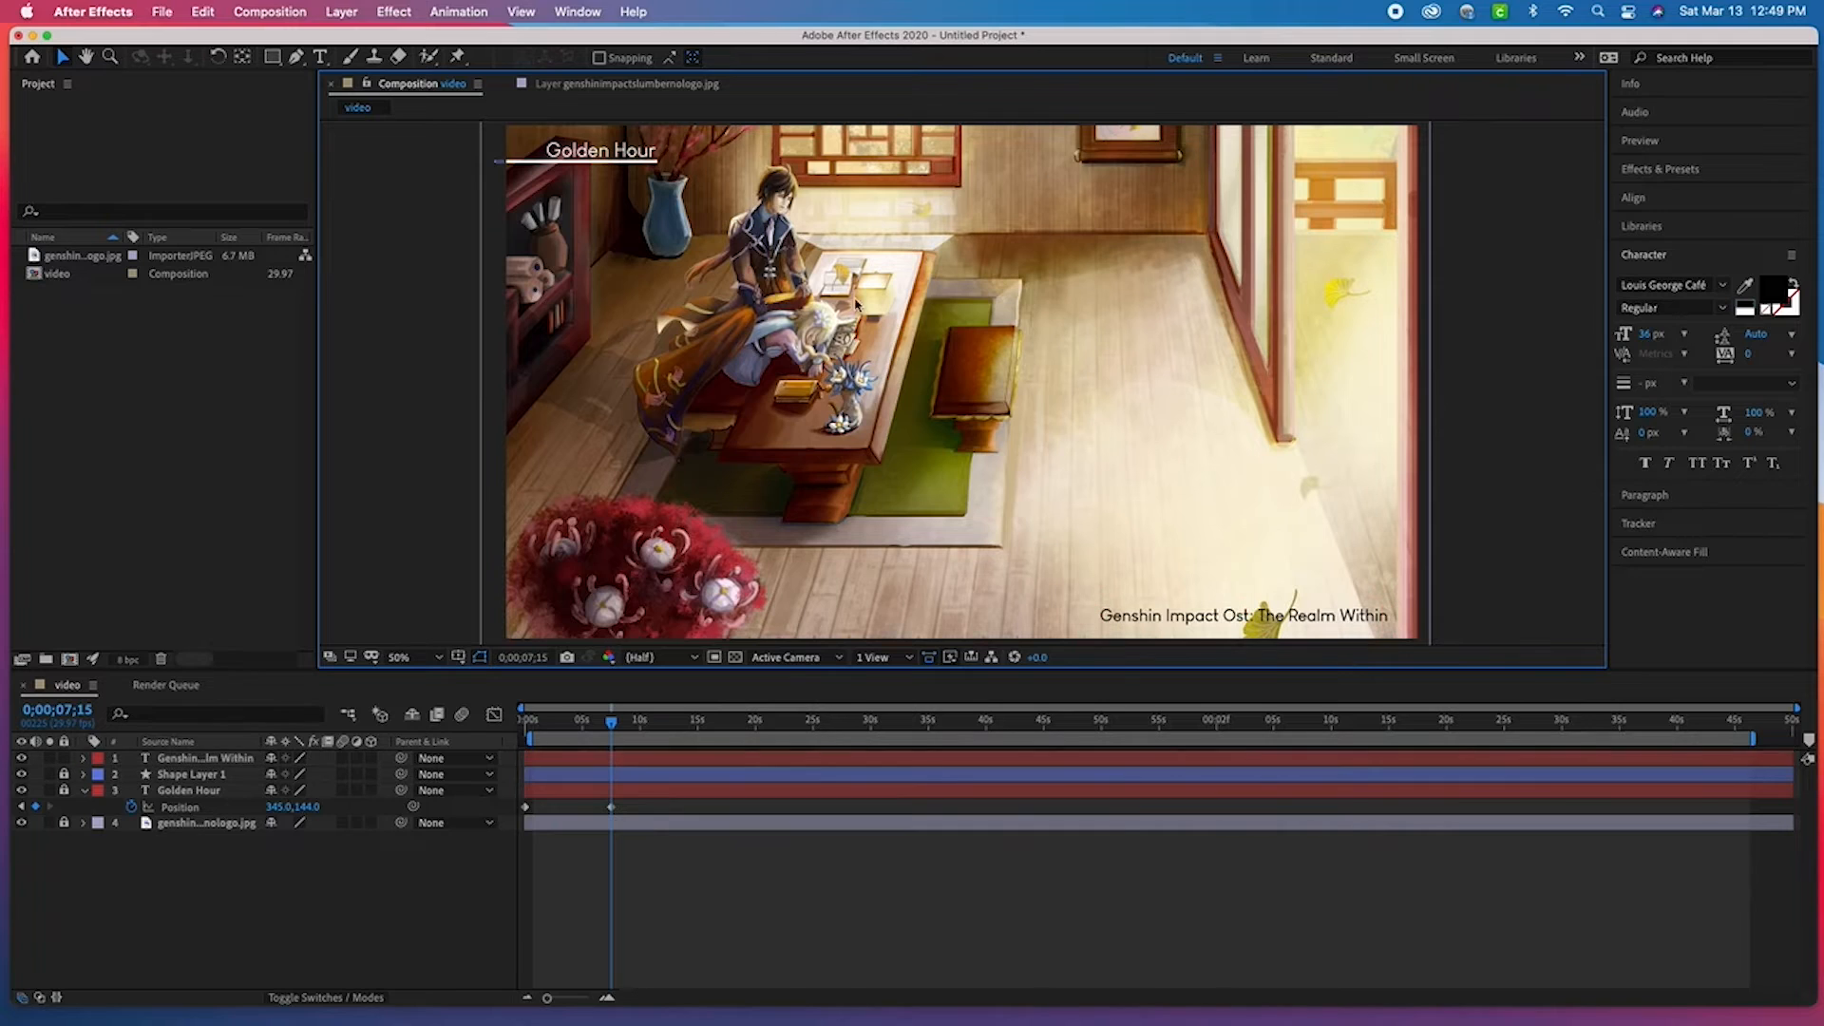
- Import the Realm Within MP3 and place it as the top layer of the video composition
drag(303, 381, 248, 443)
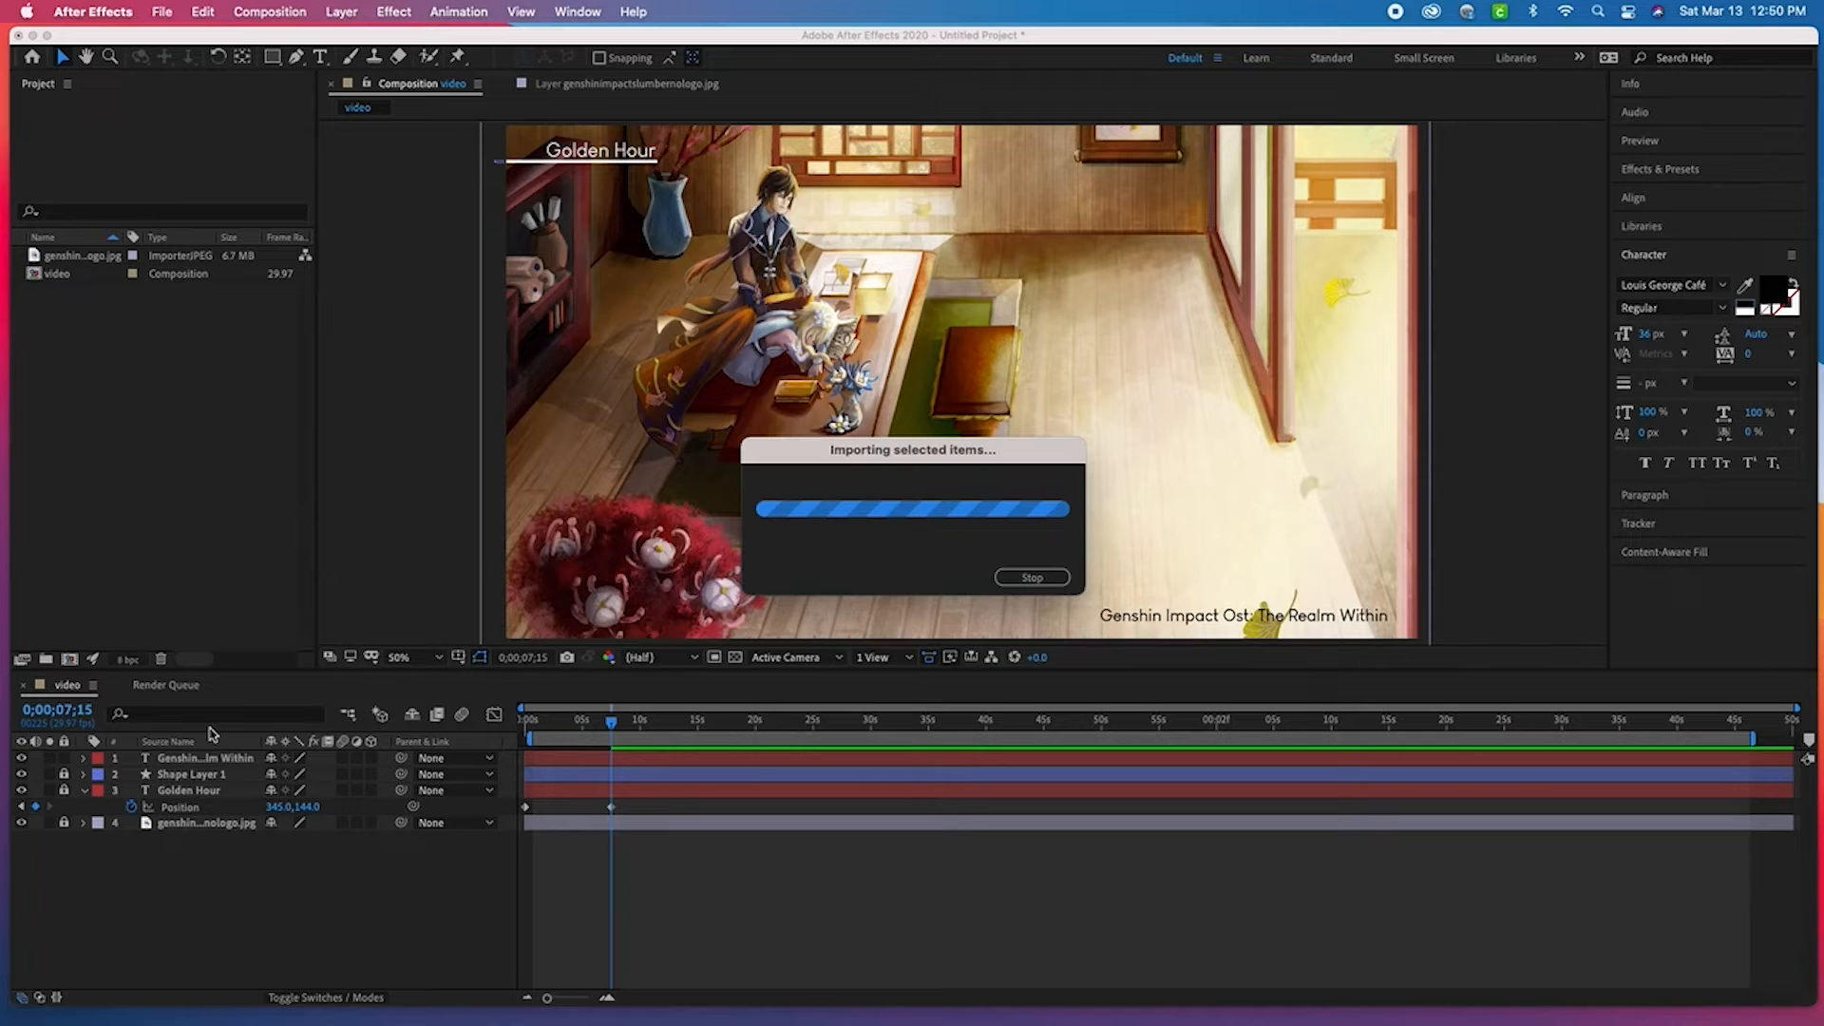
scroll(724, 532, down, 2)
drag(78, 275, 240, 825)
drag(111, 272, 205, 758)
- Play the composition from the start and from points after 0;01;02;06 to check the music against the picture
click(525, 721)
key(space)
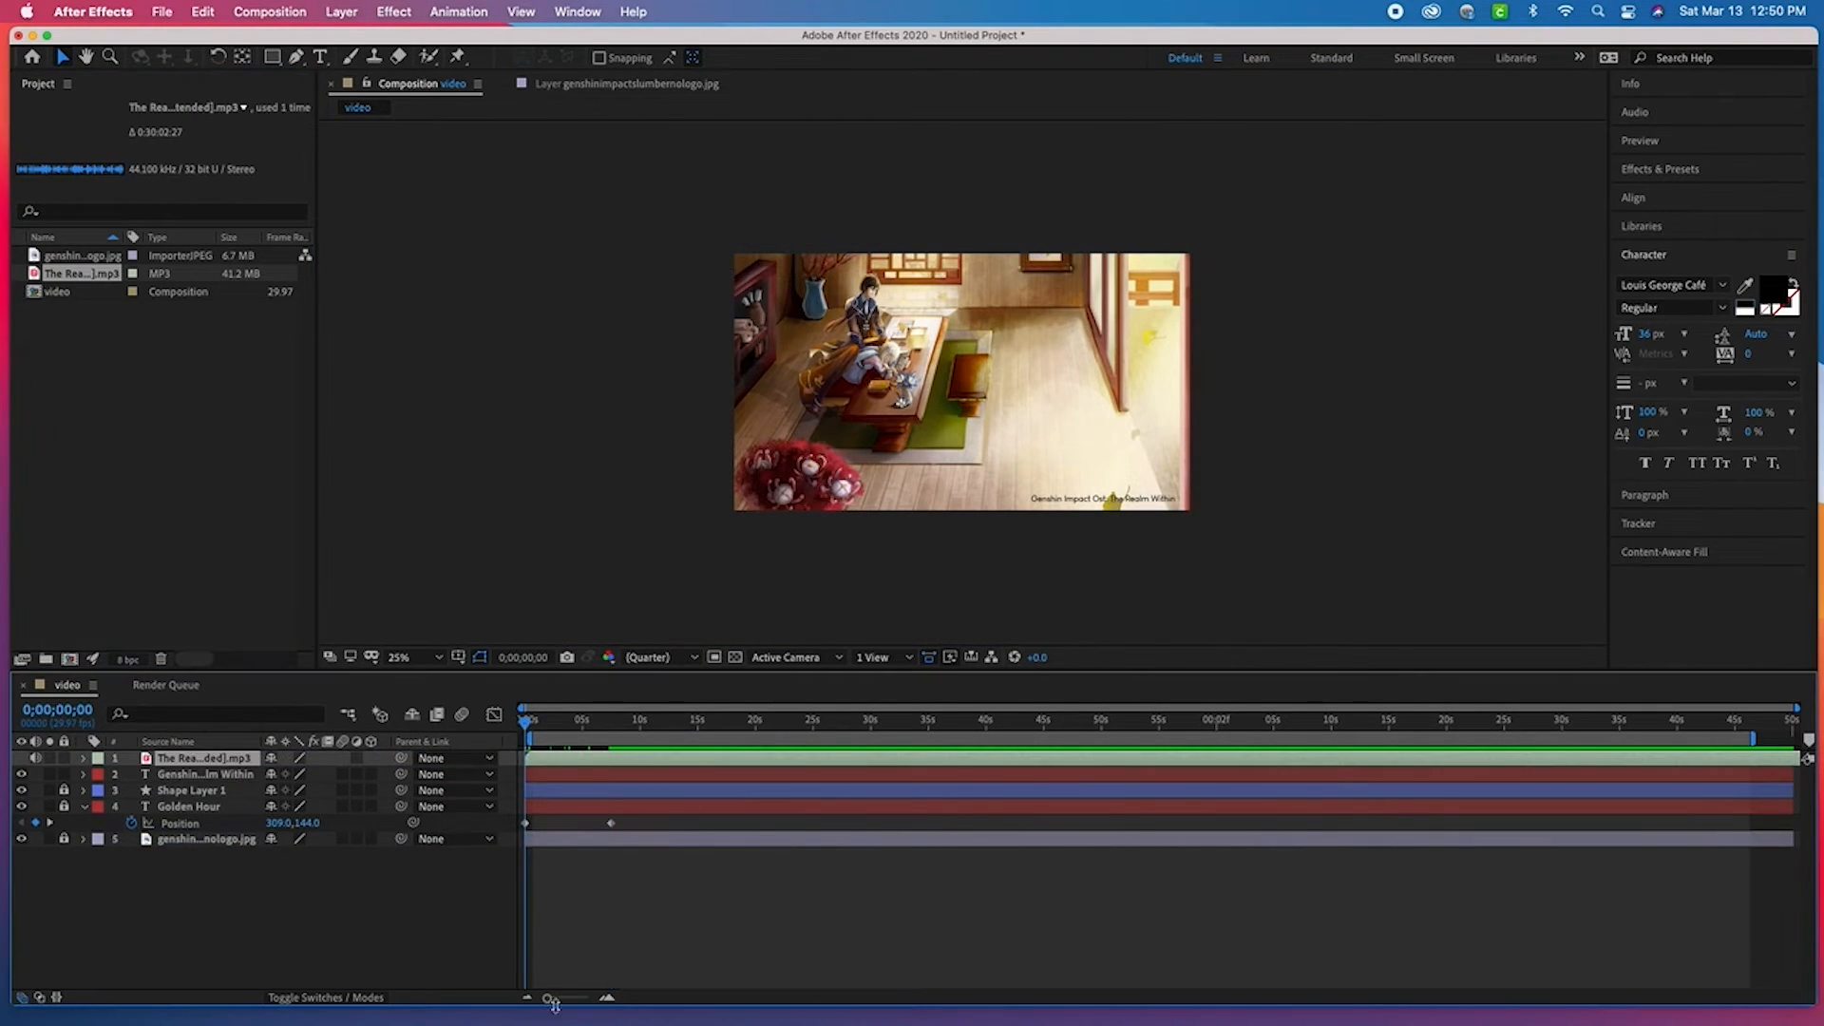
key(space)
click(1241, 721)
key(space)
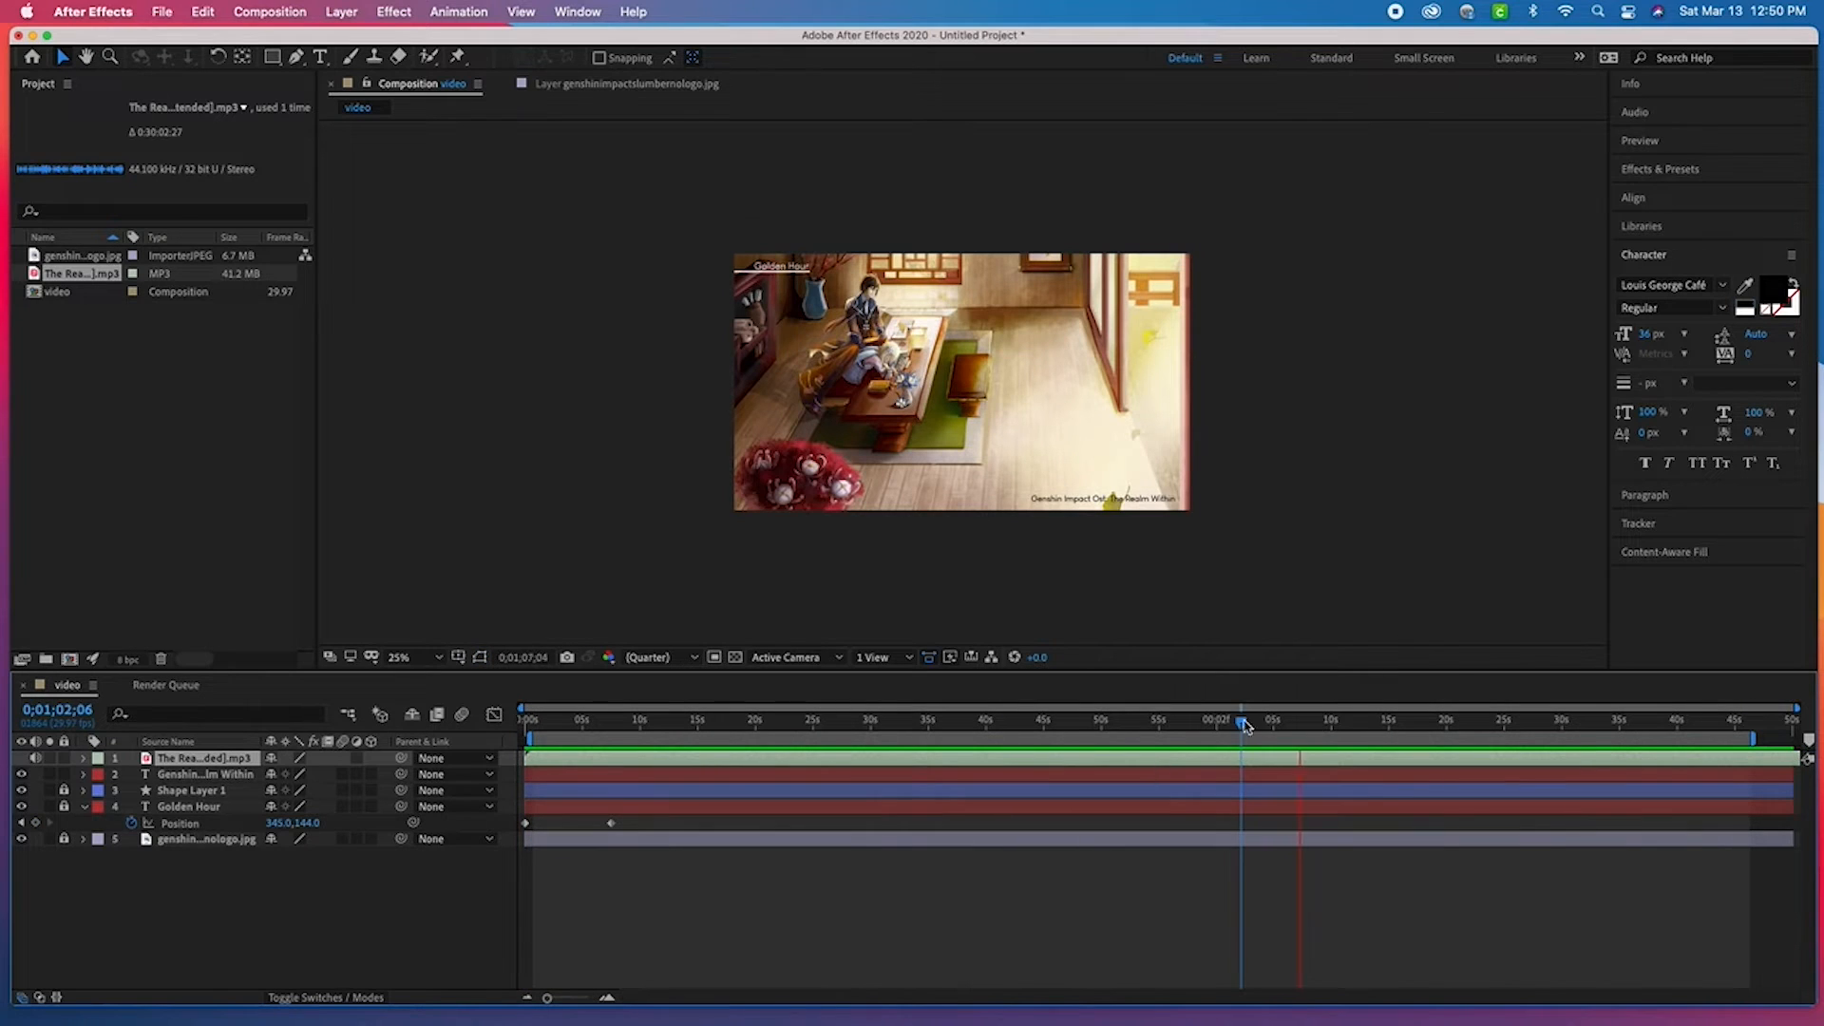
key(space)
click(1461, 724)
key(space)
key(space)
- Replay the opening of the composition several times from the beginning to check how the music starts
click(1511, 724)
mouse_move(529, 759)
mouse_down()
mouse_move(1499, 771)
mouse_move(529, 784)
mouse_up()
key(space)
drag(1511, 724, 528, 771)
key(space)
drag(560, 724, 527, 764)
key(space)
key(space)
drag(613, 724, 525, 724)
key(space)
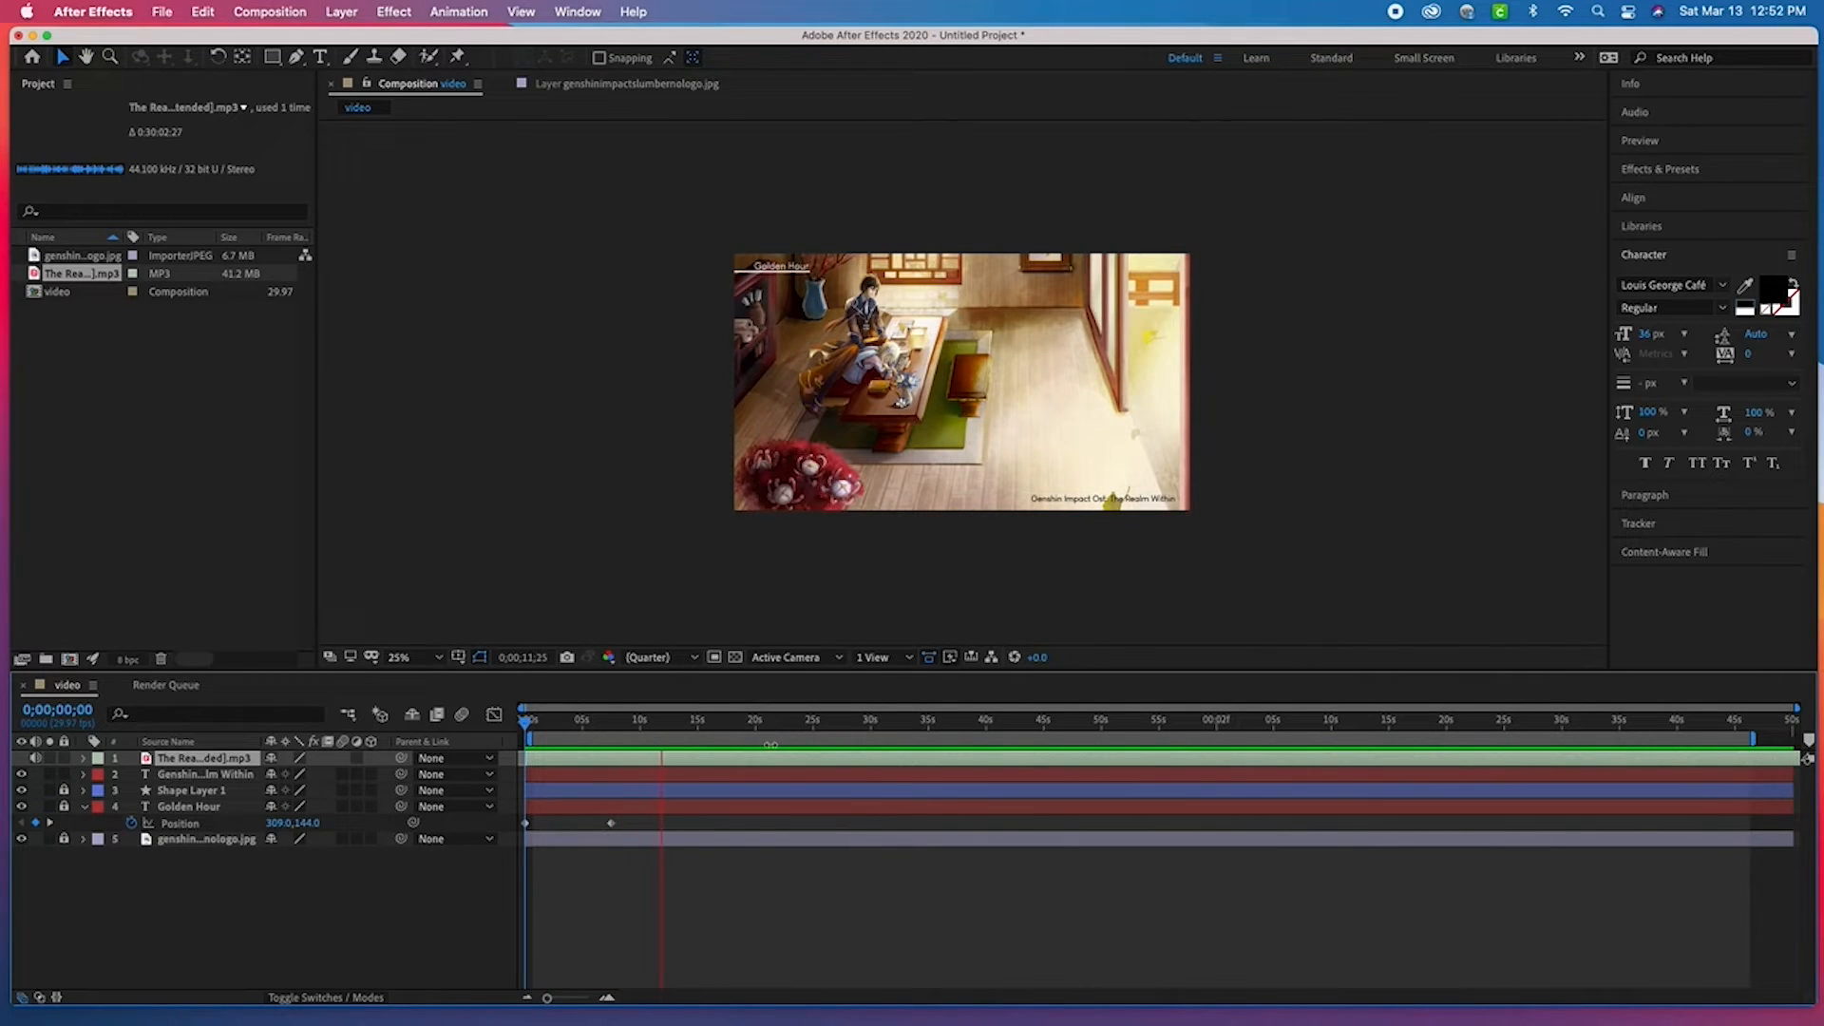
- Shift the MP3 layer slightly earlier so it begins before the composition's start, and preview the sound
key(space)
mouse_move(529, 760)
mouse_down()
mouse_move(703, 764)
mouse_move(526, 763)
mouse_up()
double_click(703, 761)
drag(703, 724, 526, 724)
key(space)
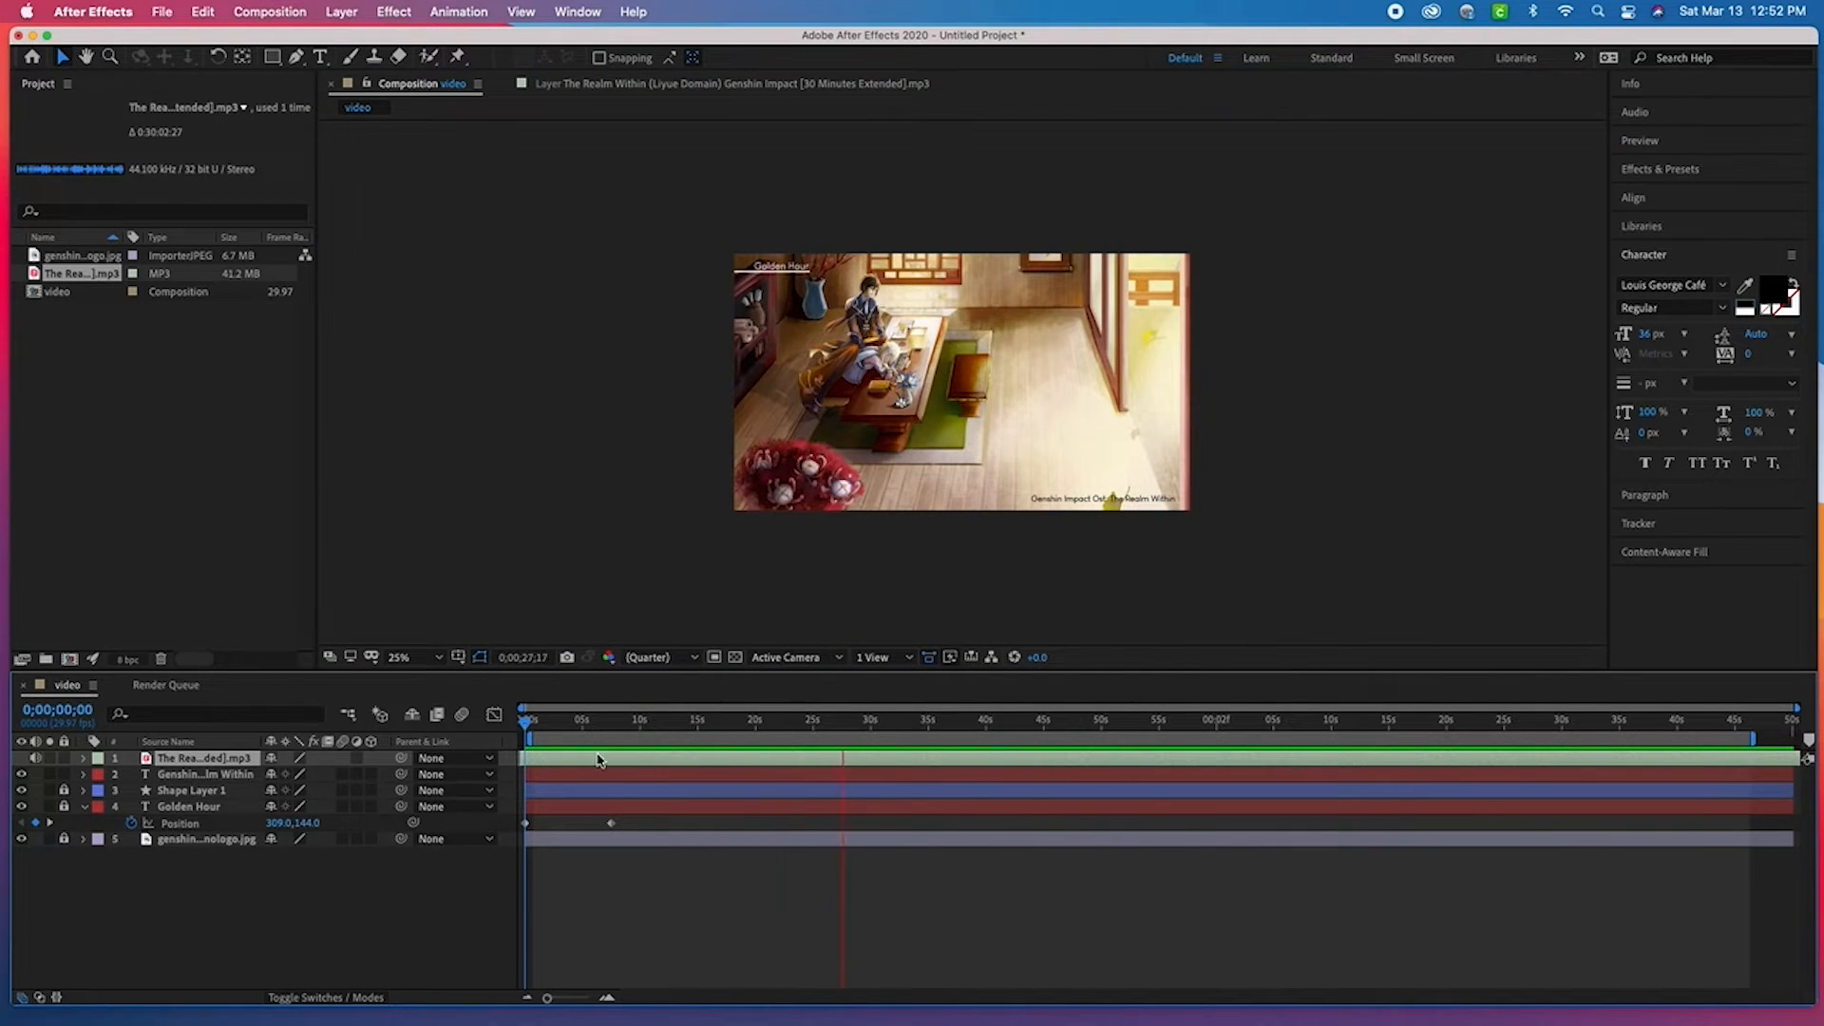
key(space)
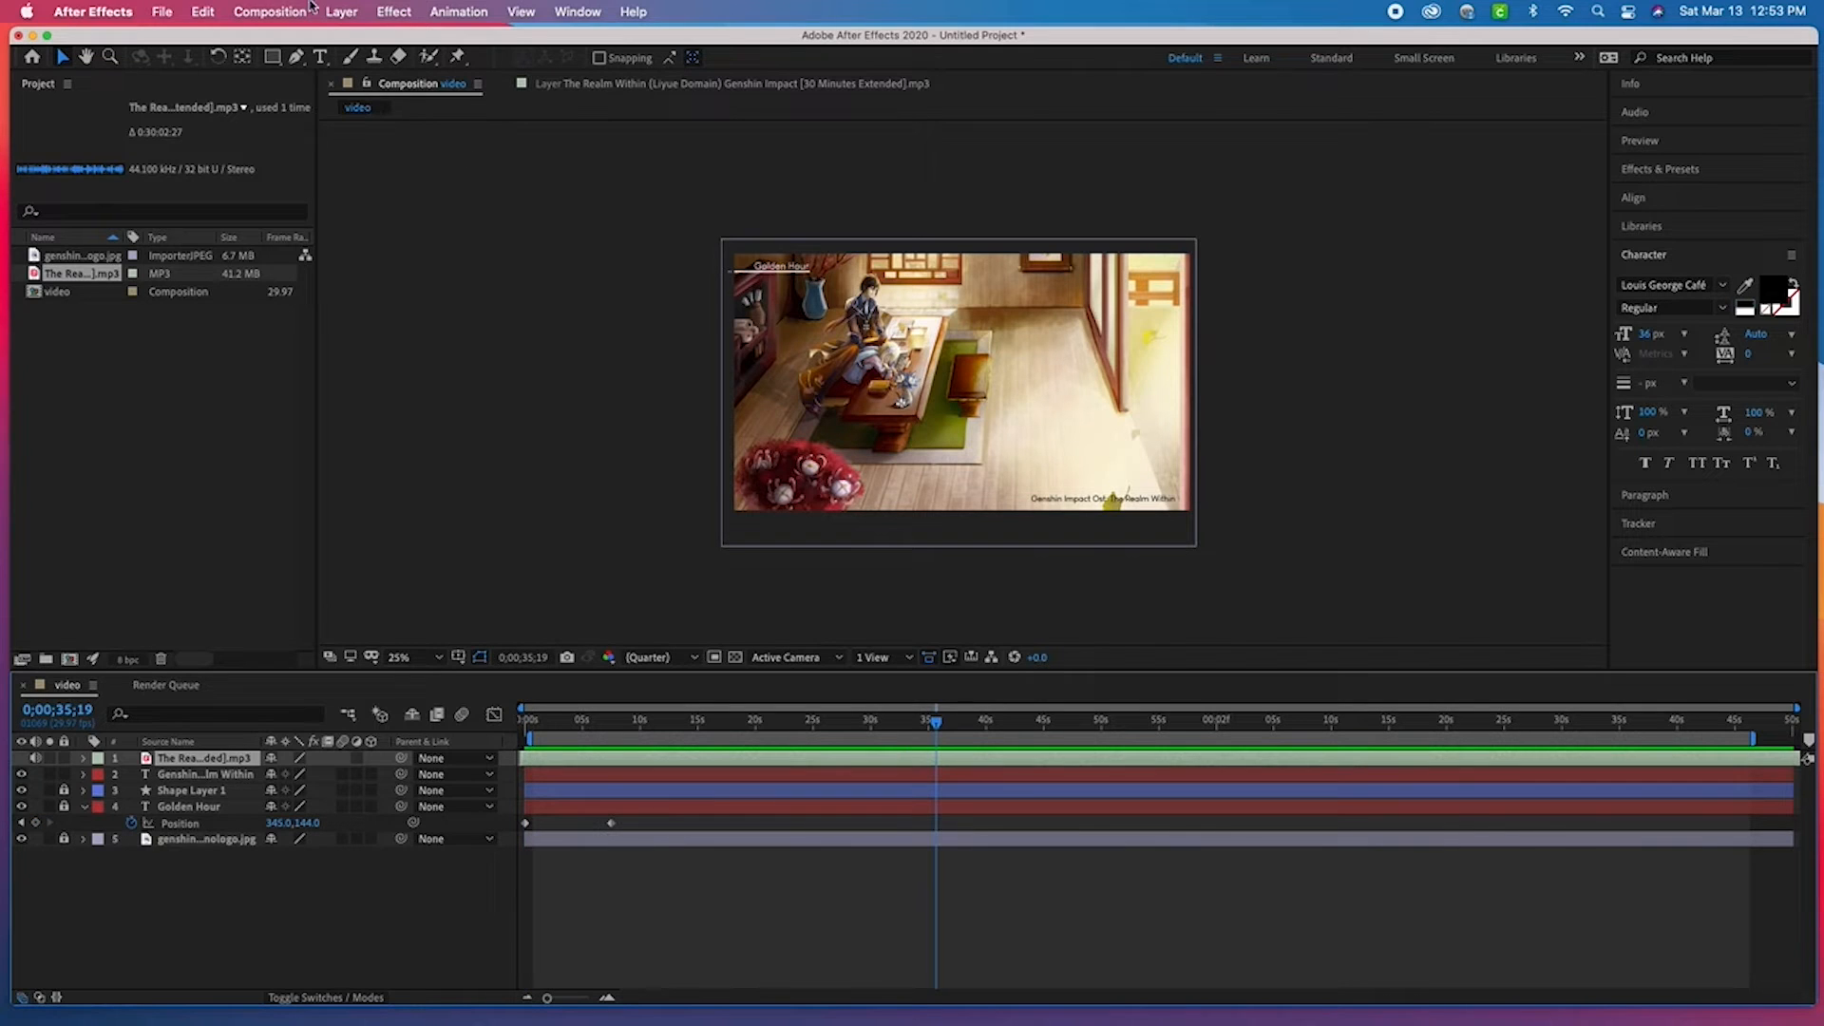
- Create a dark gray solid covering the whole frame as a new layer above the audio
right_click(271, 890)
mouse_move(393, 803)
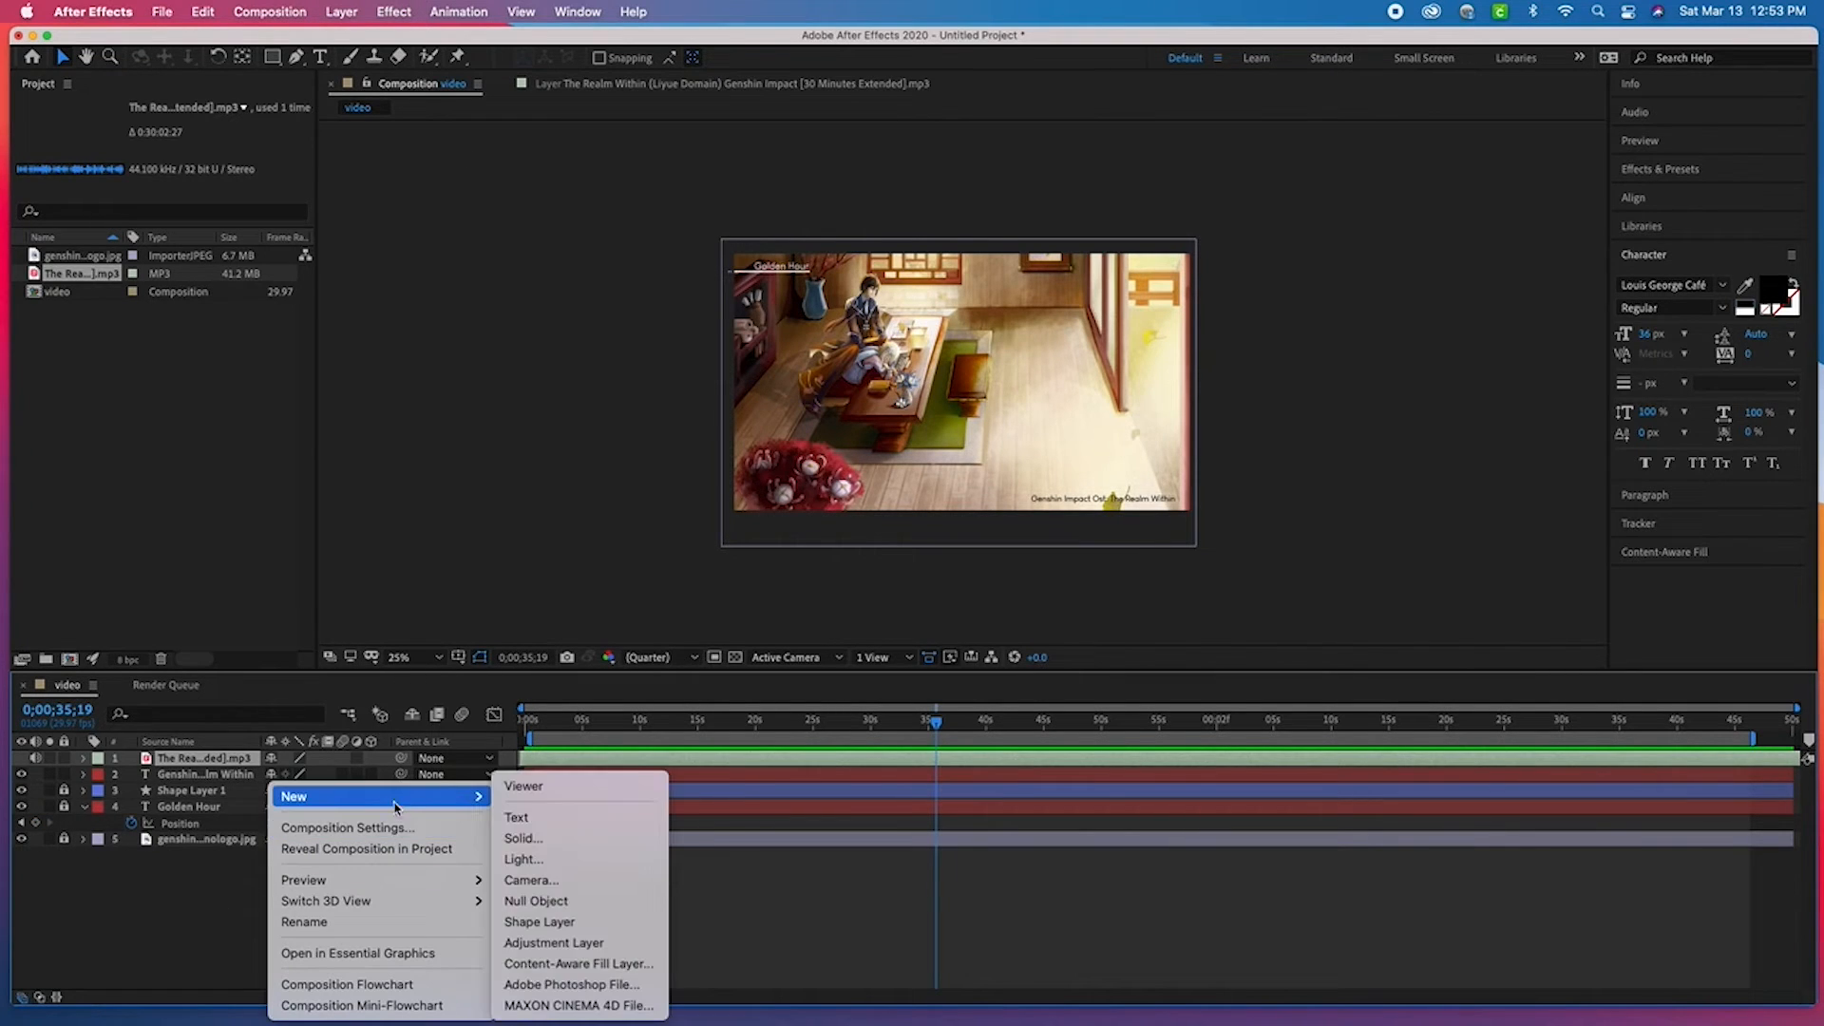
click(559, 845)
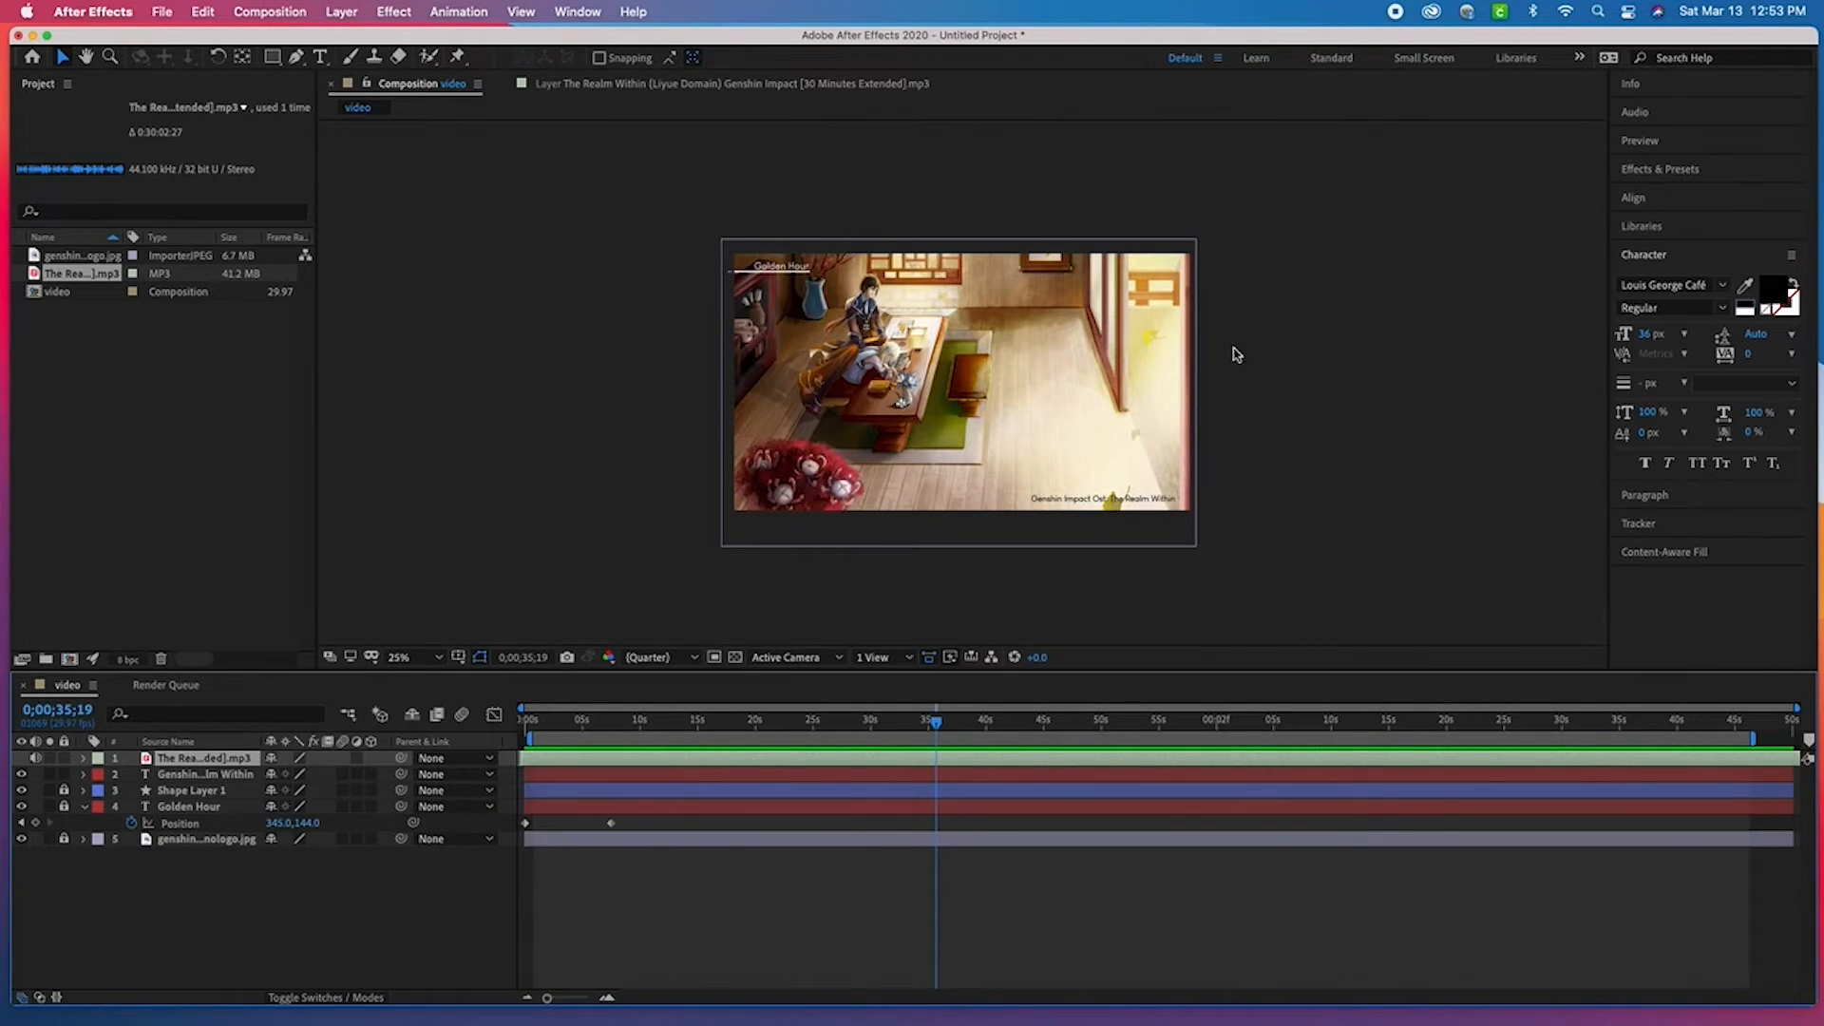
click(989, 627)
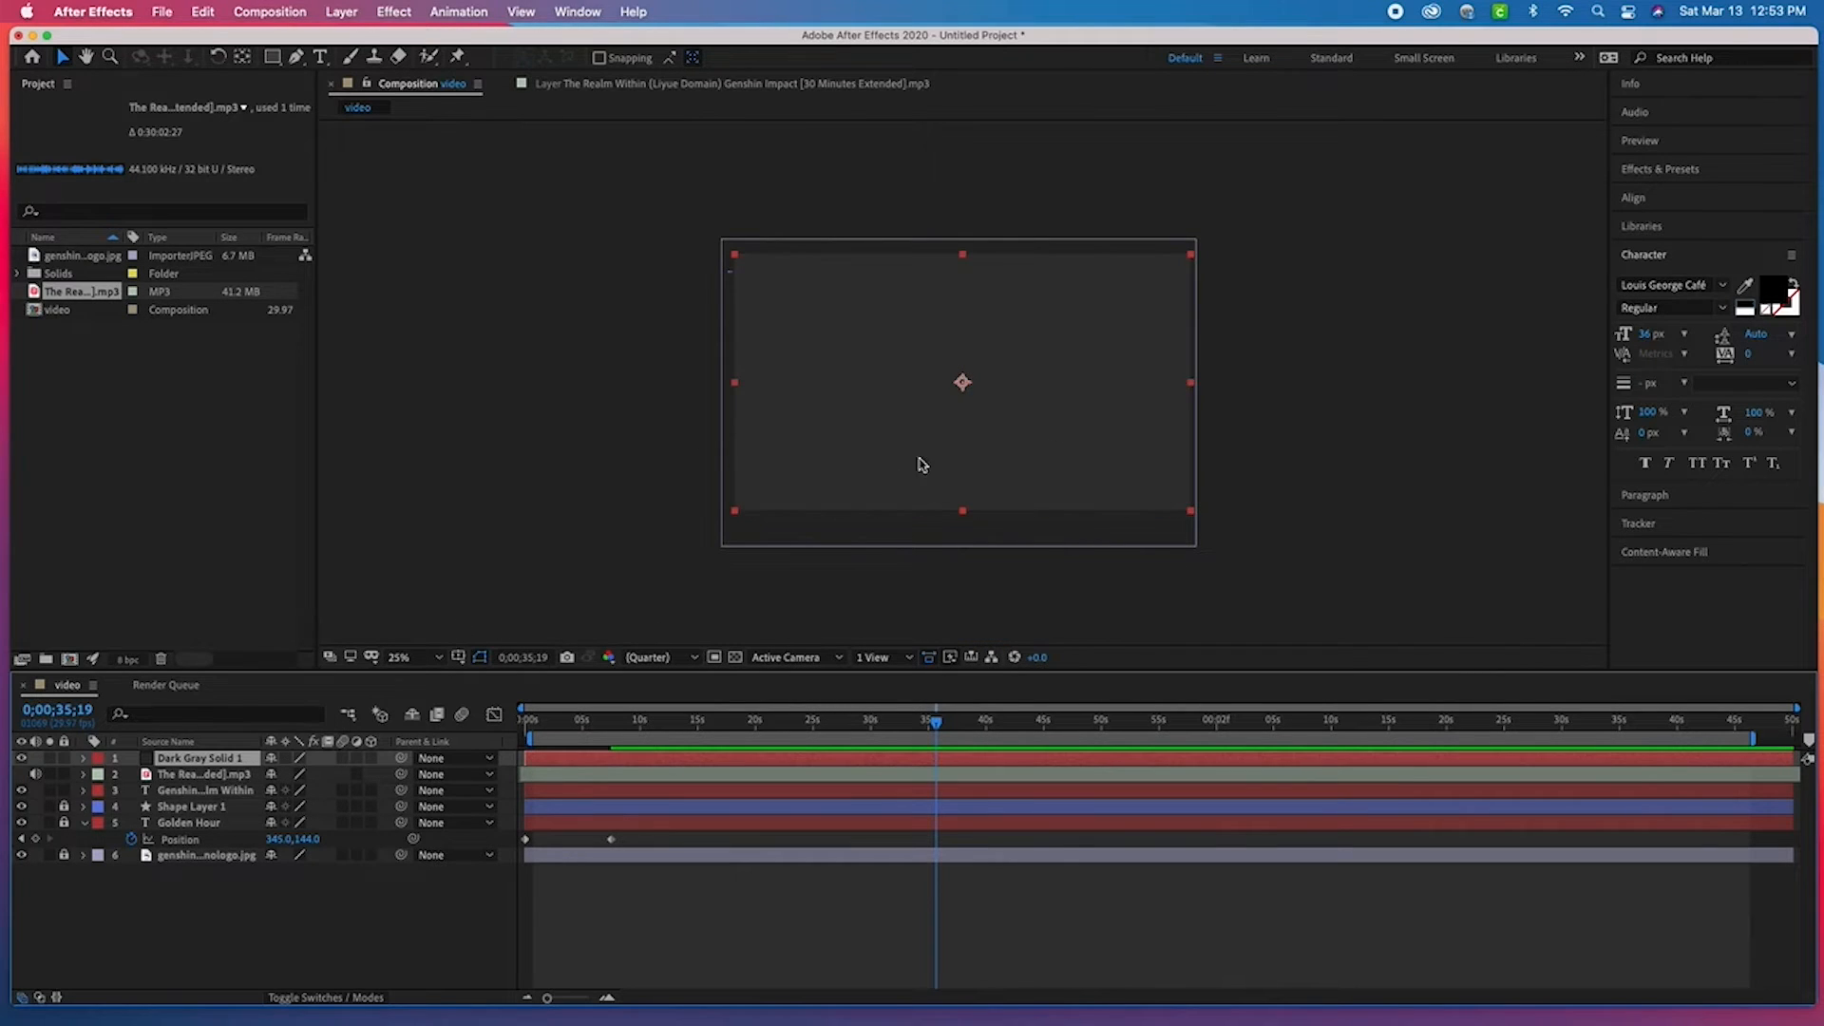
- Apply the Audio Spectrum effect to the dark gray solid
click(394, 11)
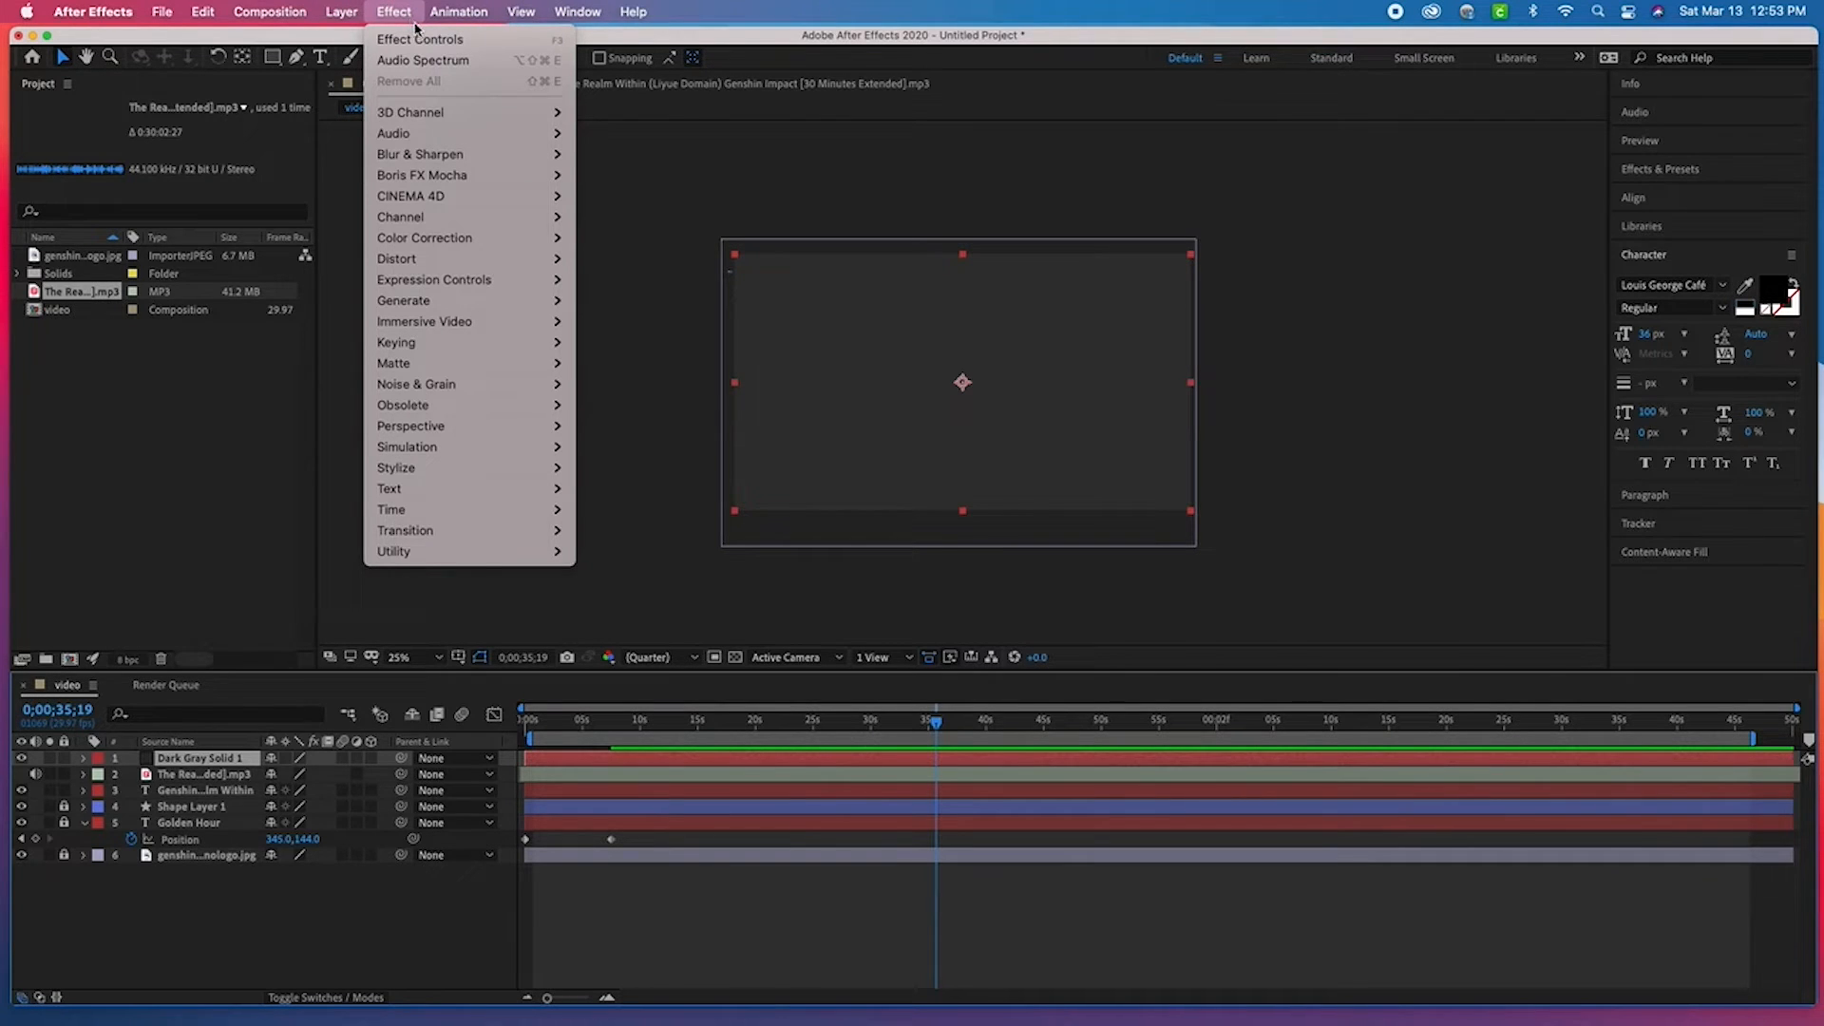
mouse_move(426, 186)
mouse_move(465, 16)
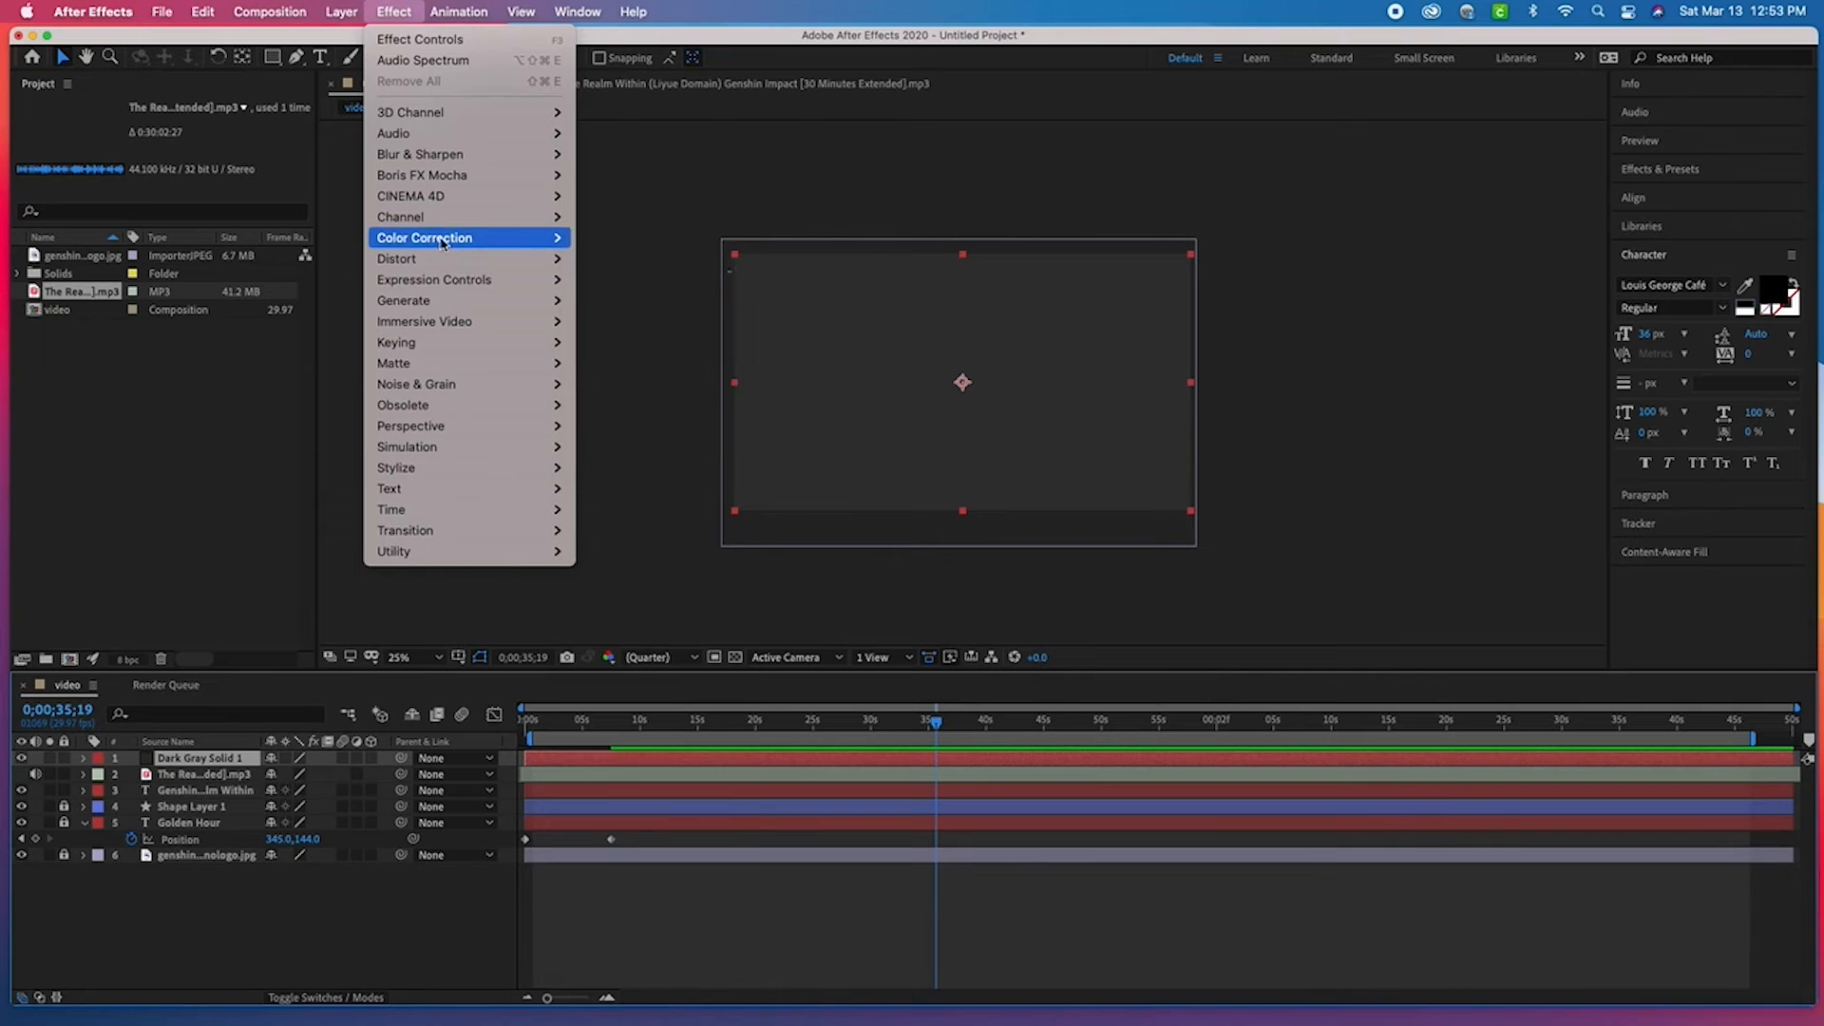
mouse_move(456, 284)
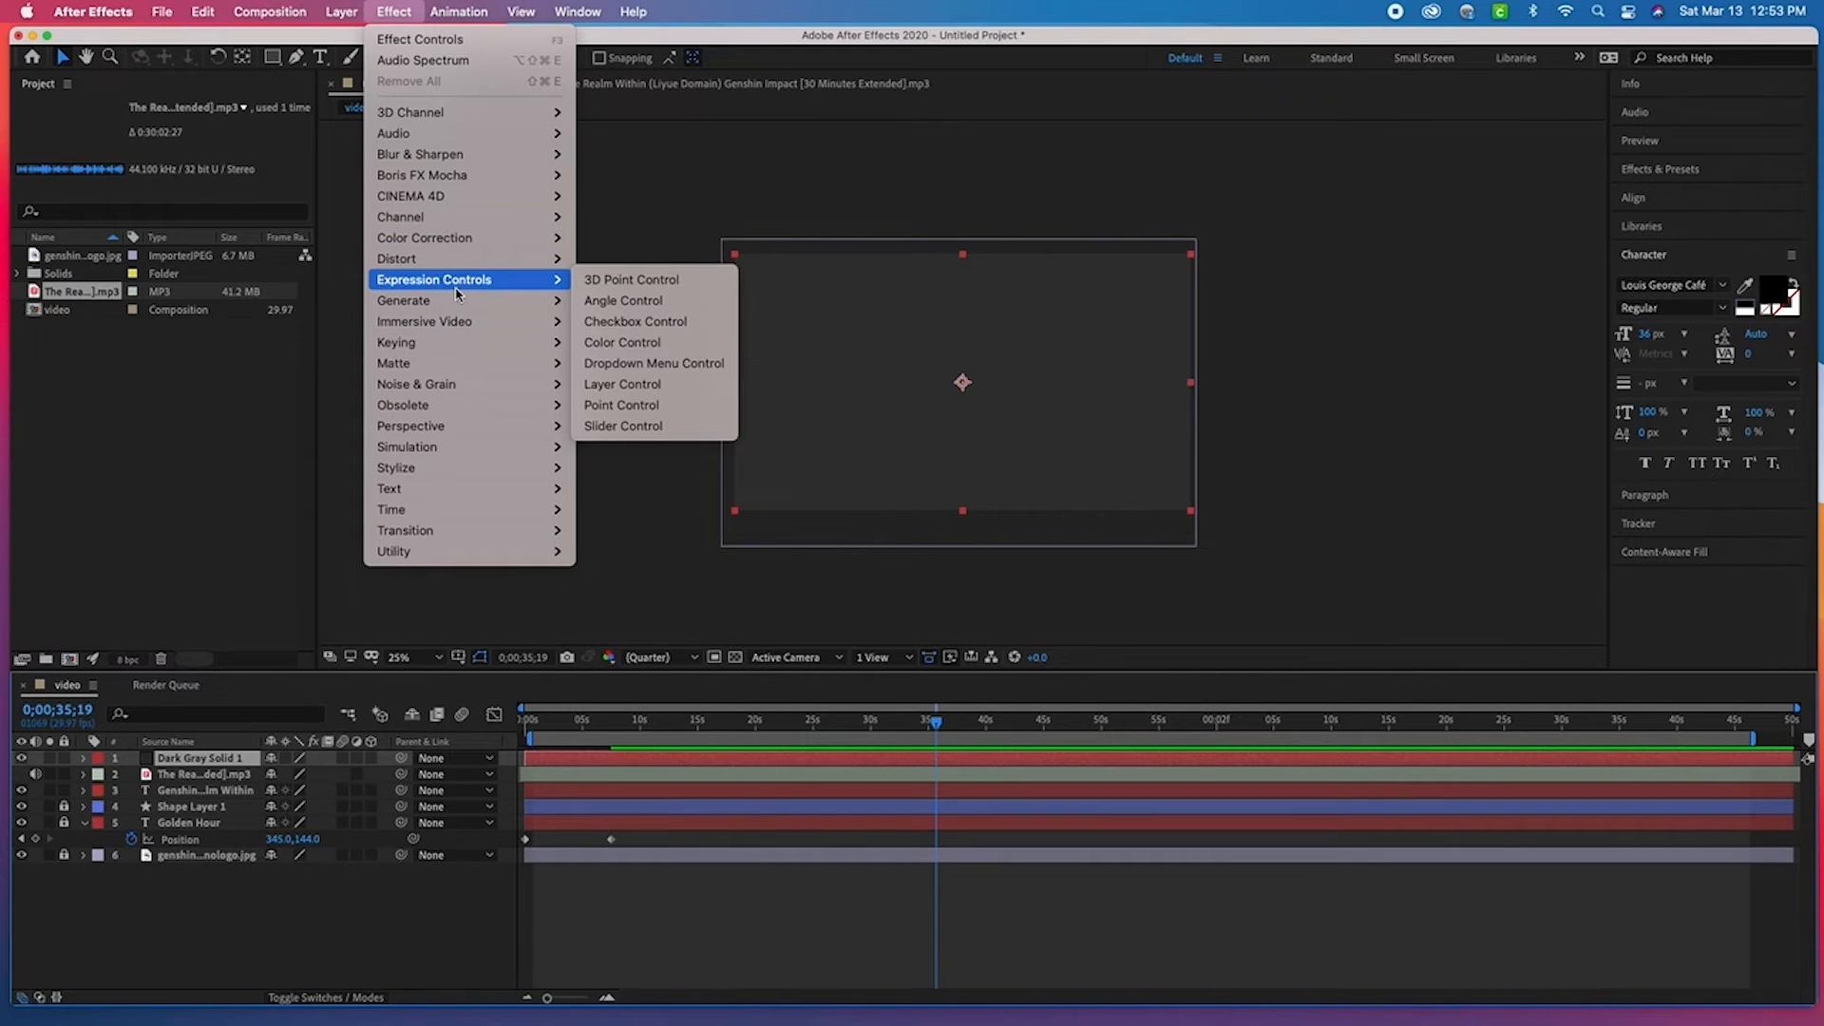
mouse_move(467, 132)
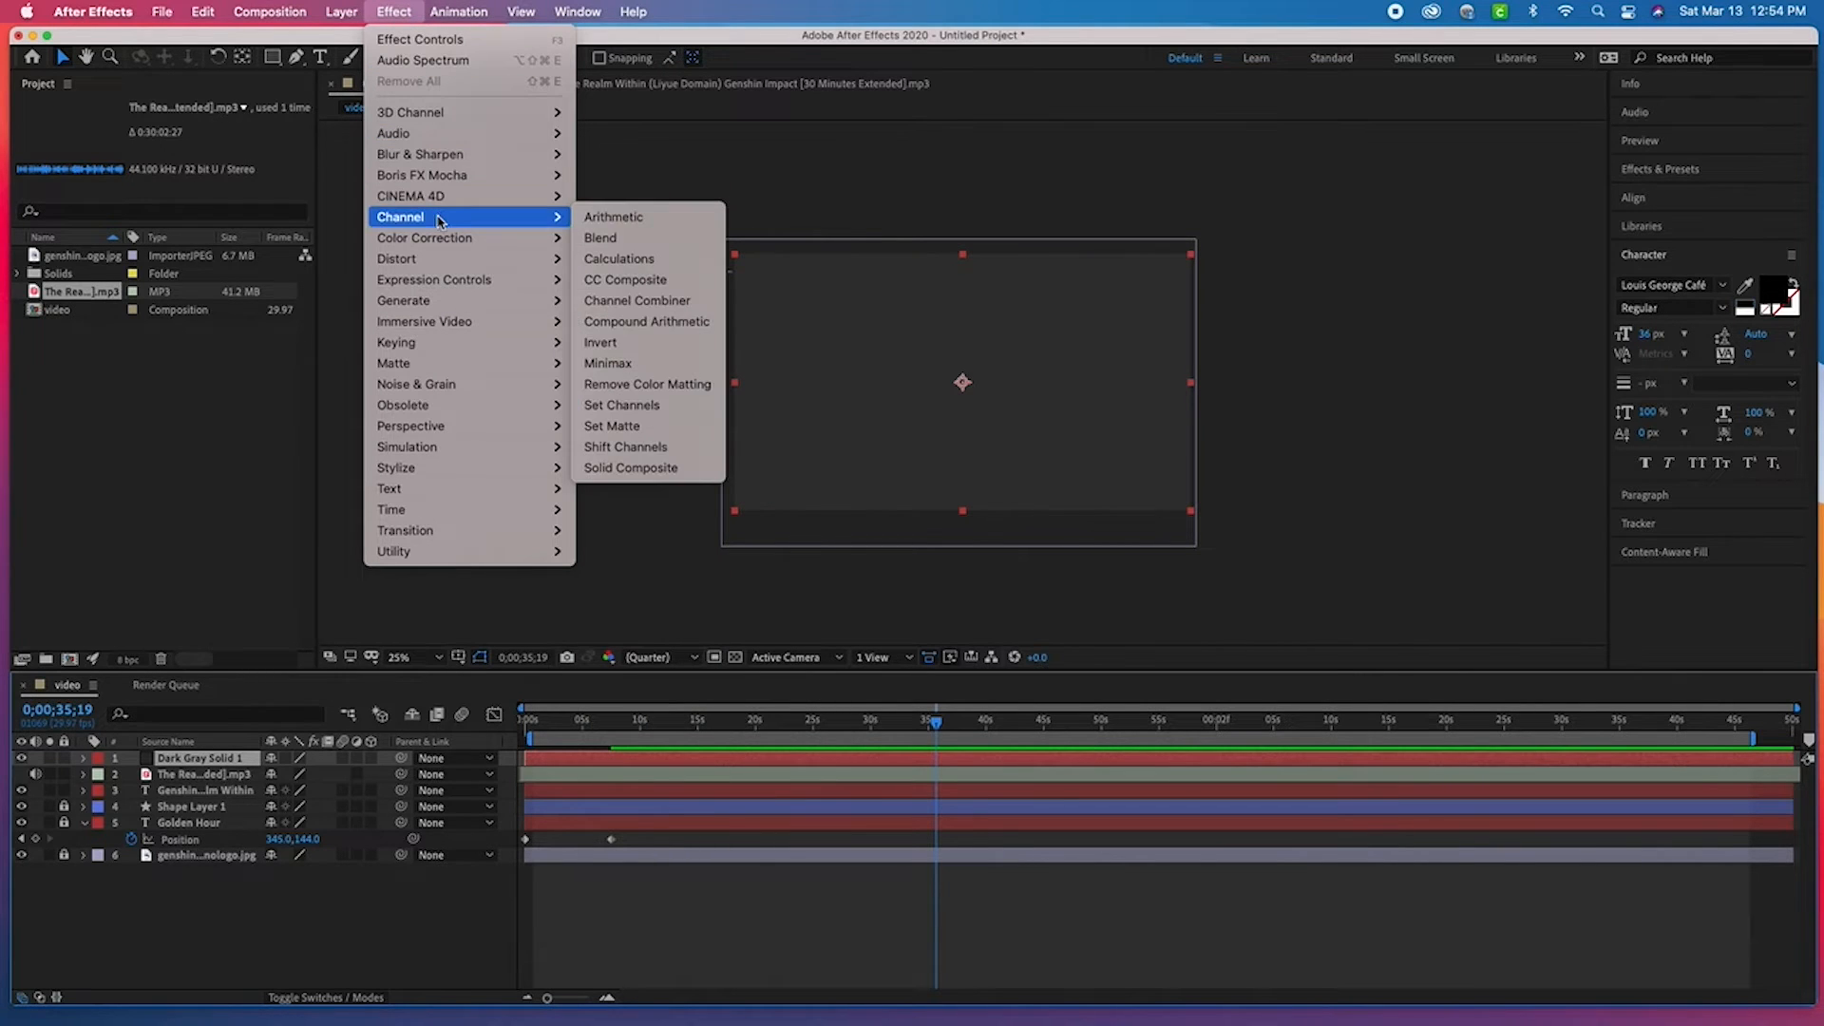
mouse_move(451, 248)
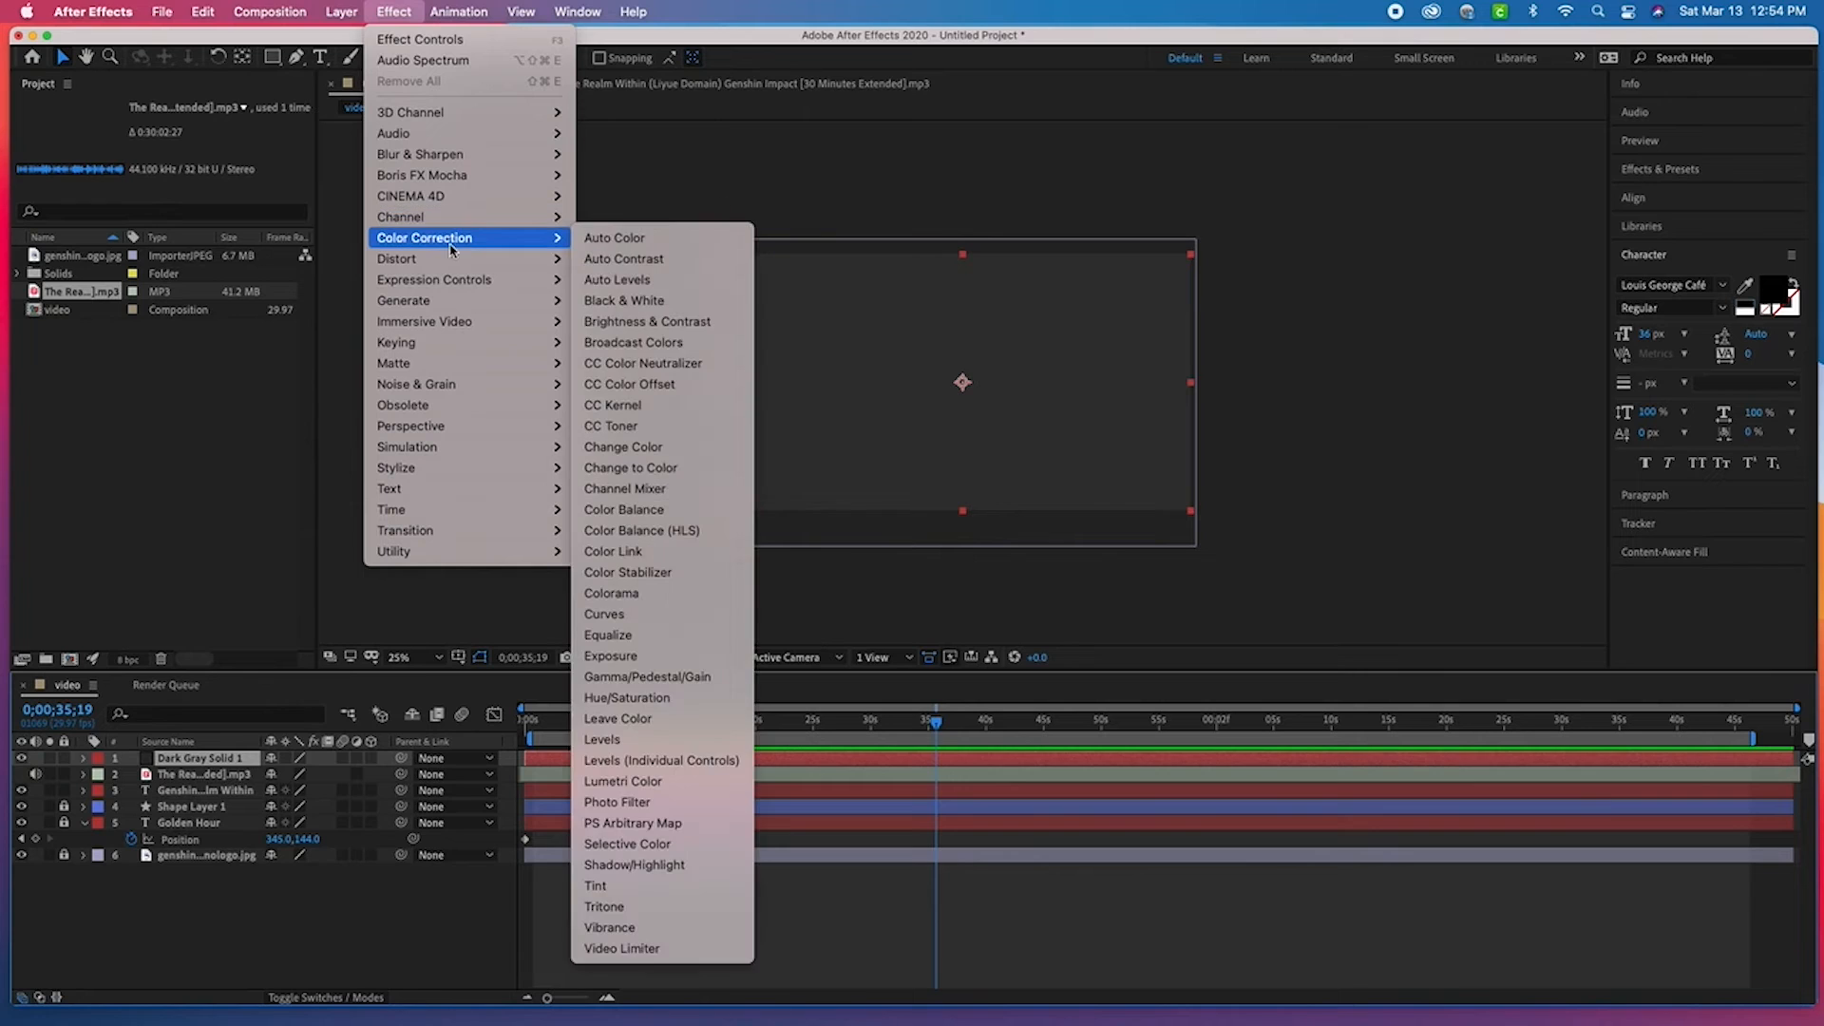
mouse_move(451, 301)
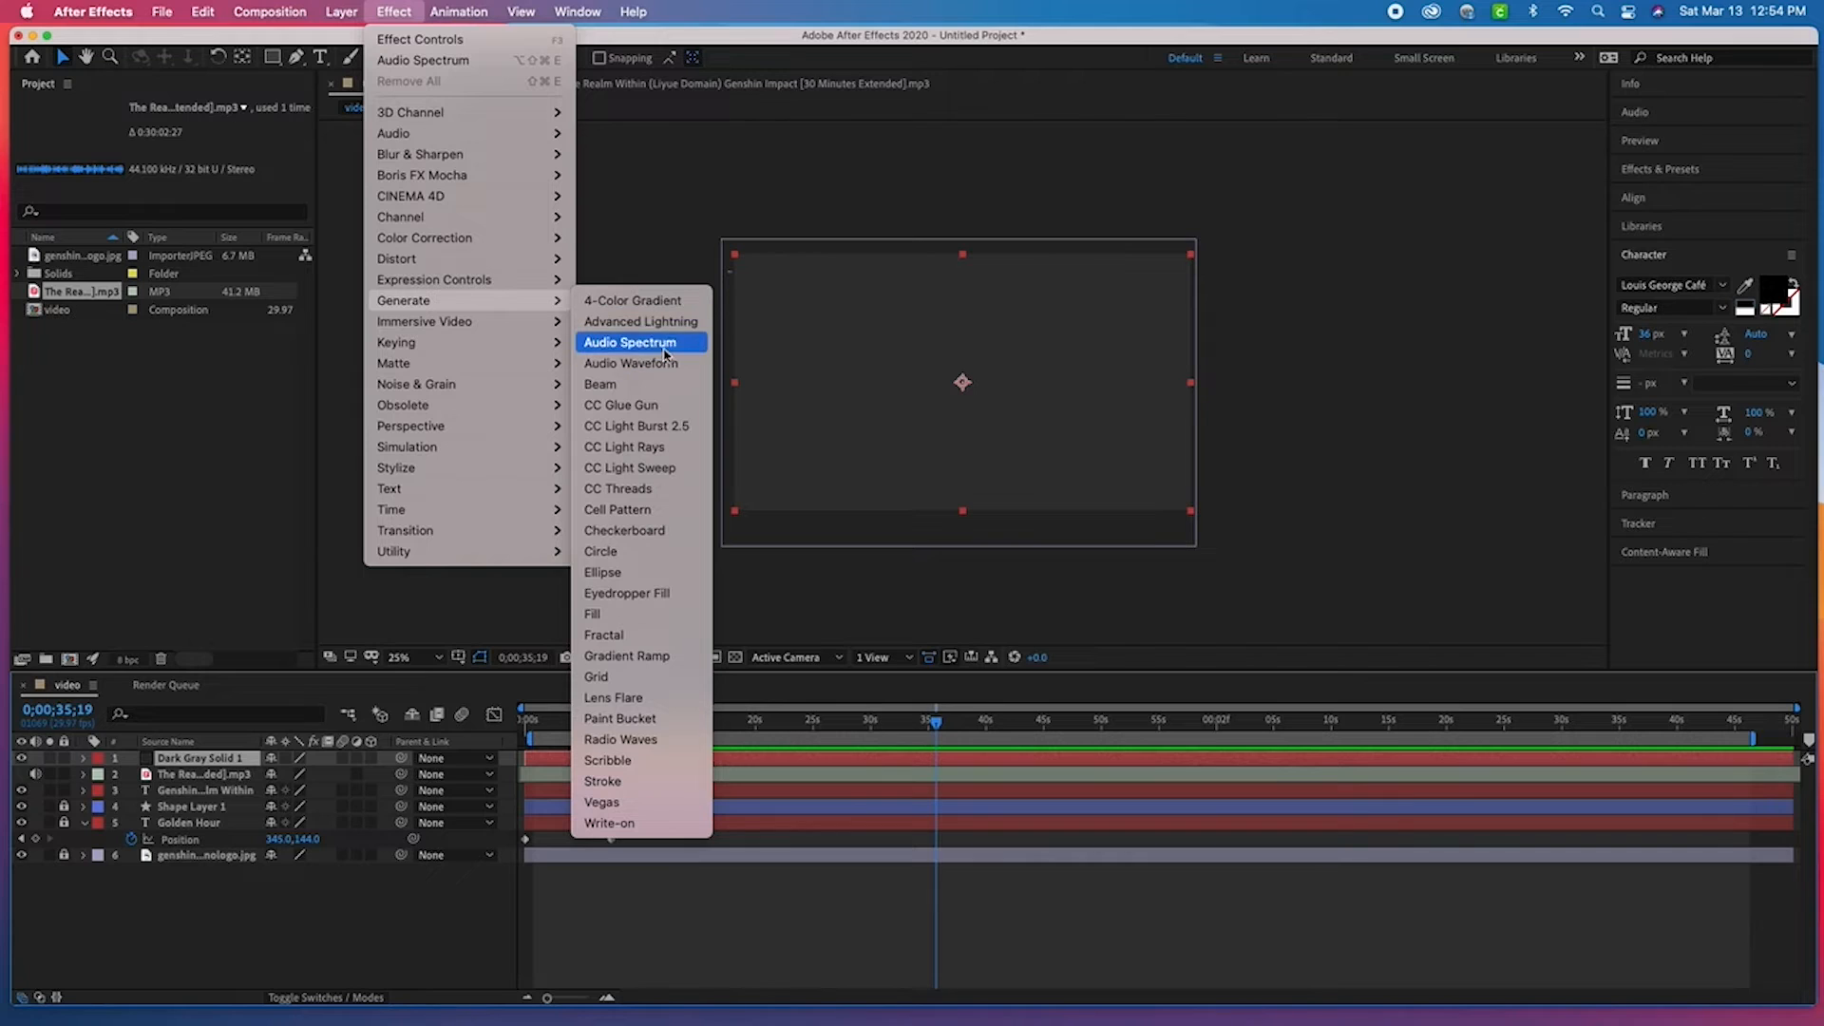
click(630, 343)
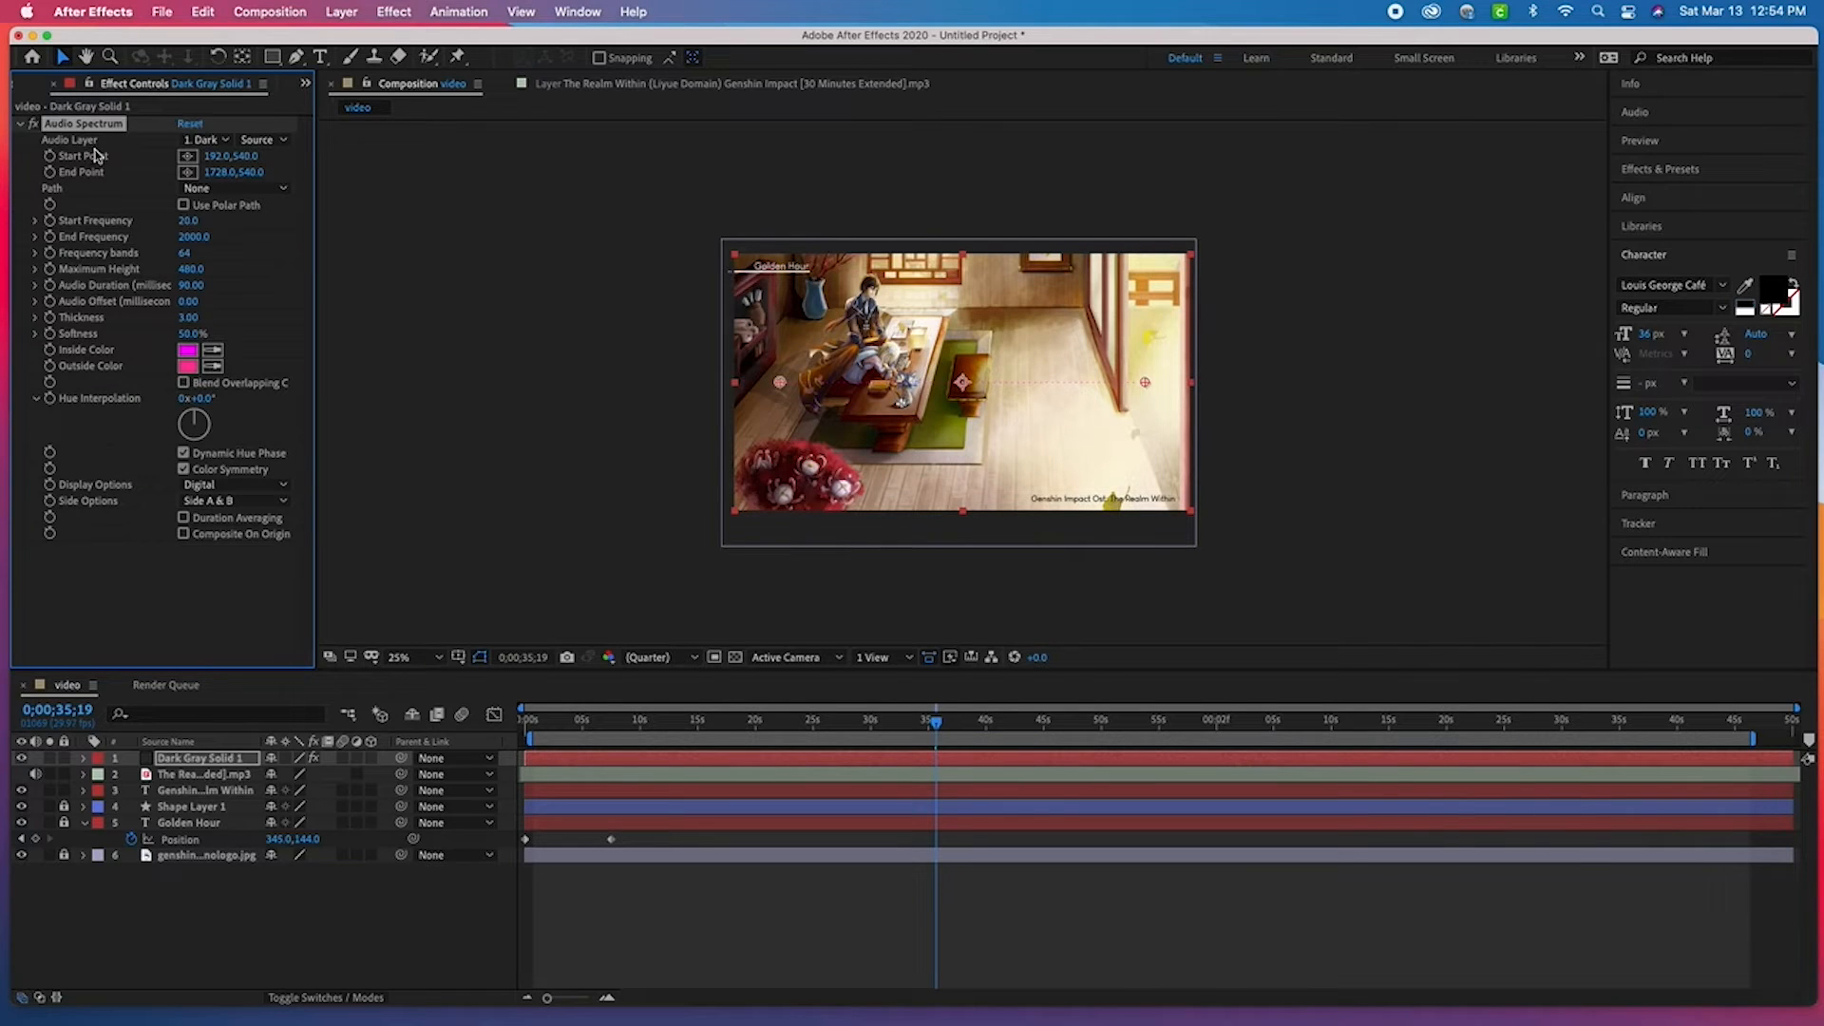
- Set the spectrum's audio layer to the Realm Within MP3, keeping Source as the input
click(284, 143)
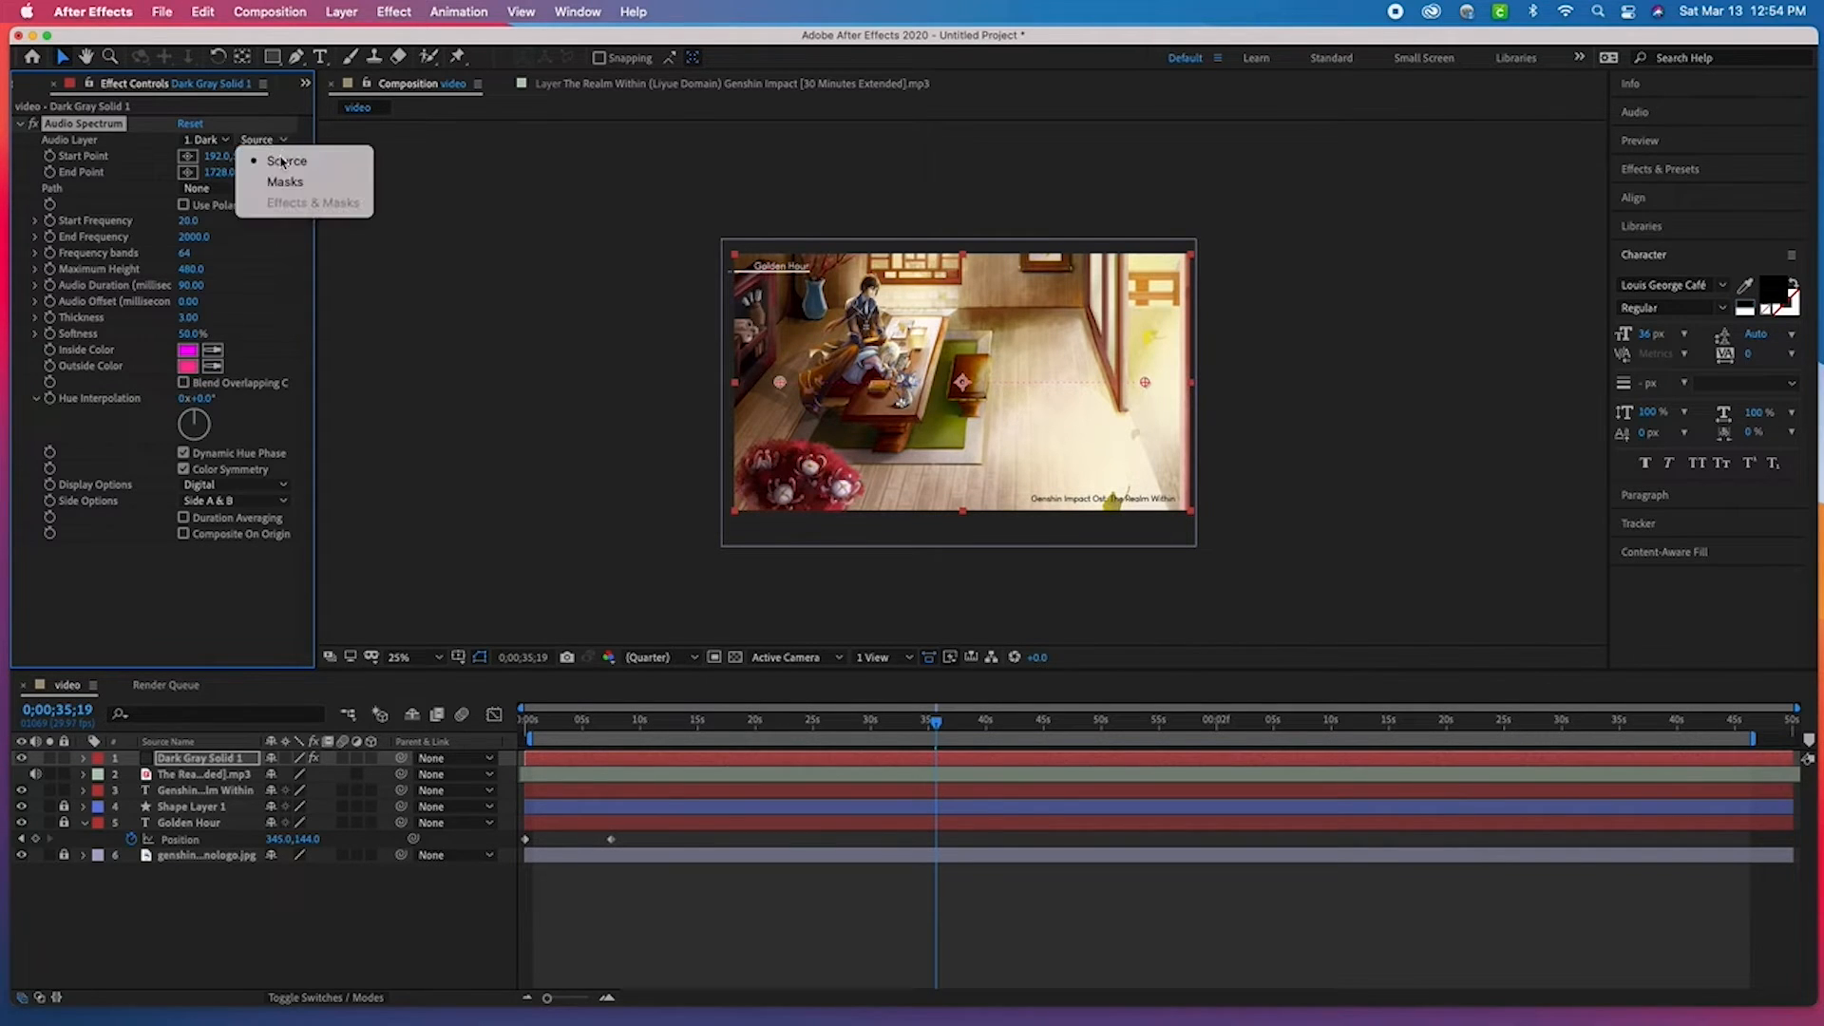
click(222, 143)
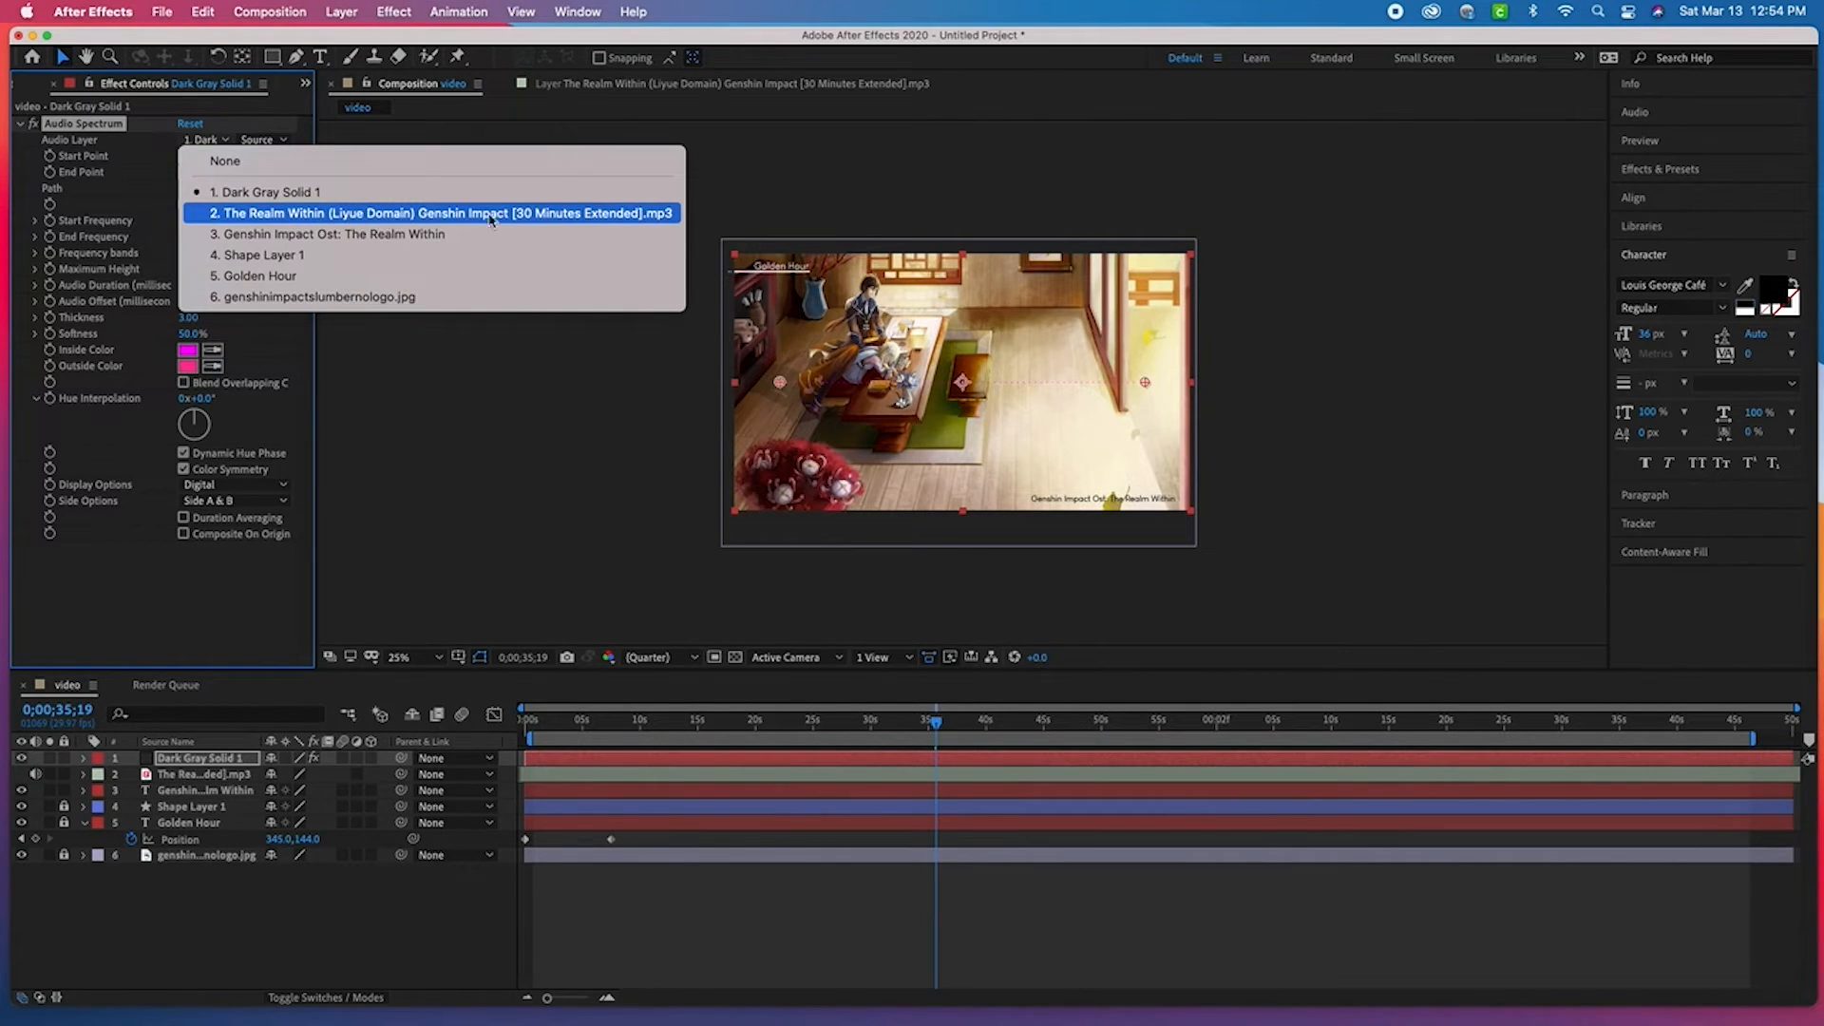
click(625, 214)
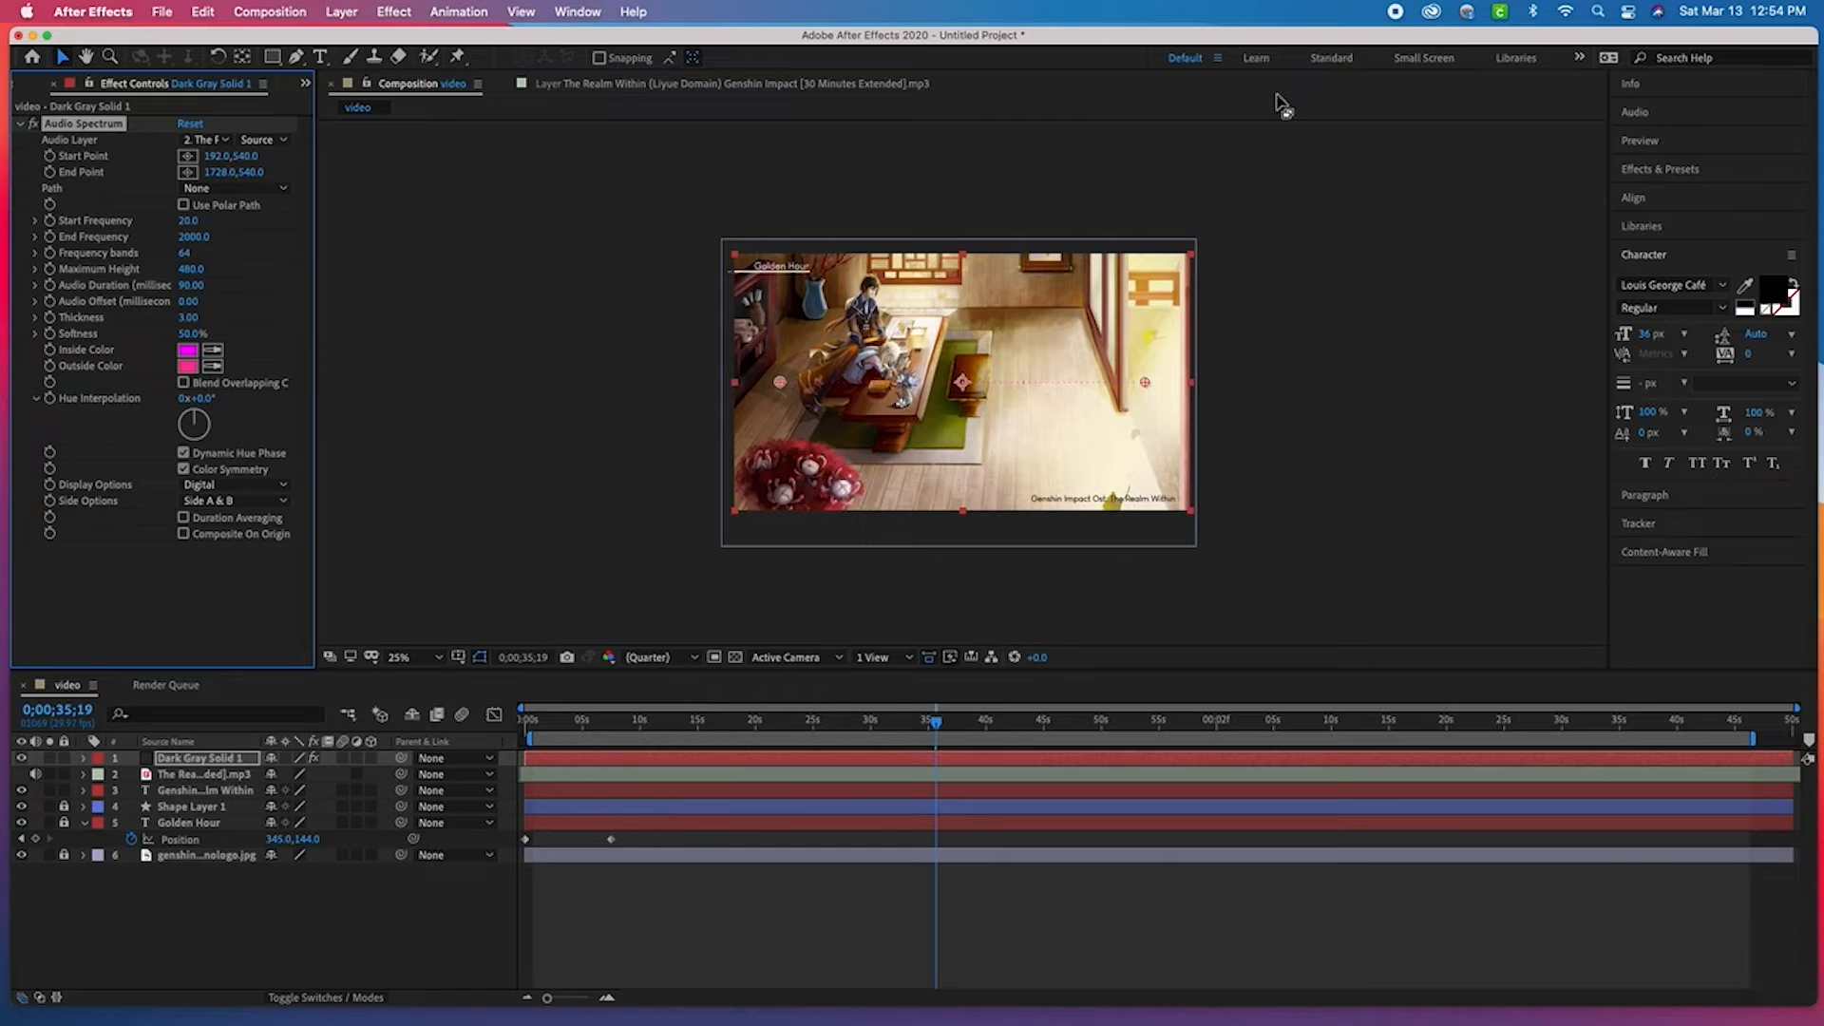
- Scale the spectrum solid down and place it just above the song credit in the picture's lower-right corner
drag(737, 390, 891, 420)
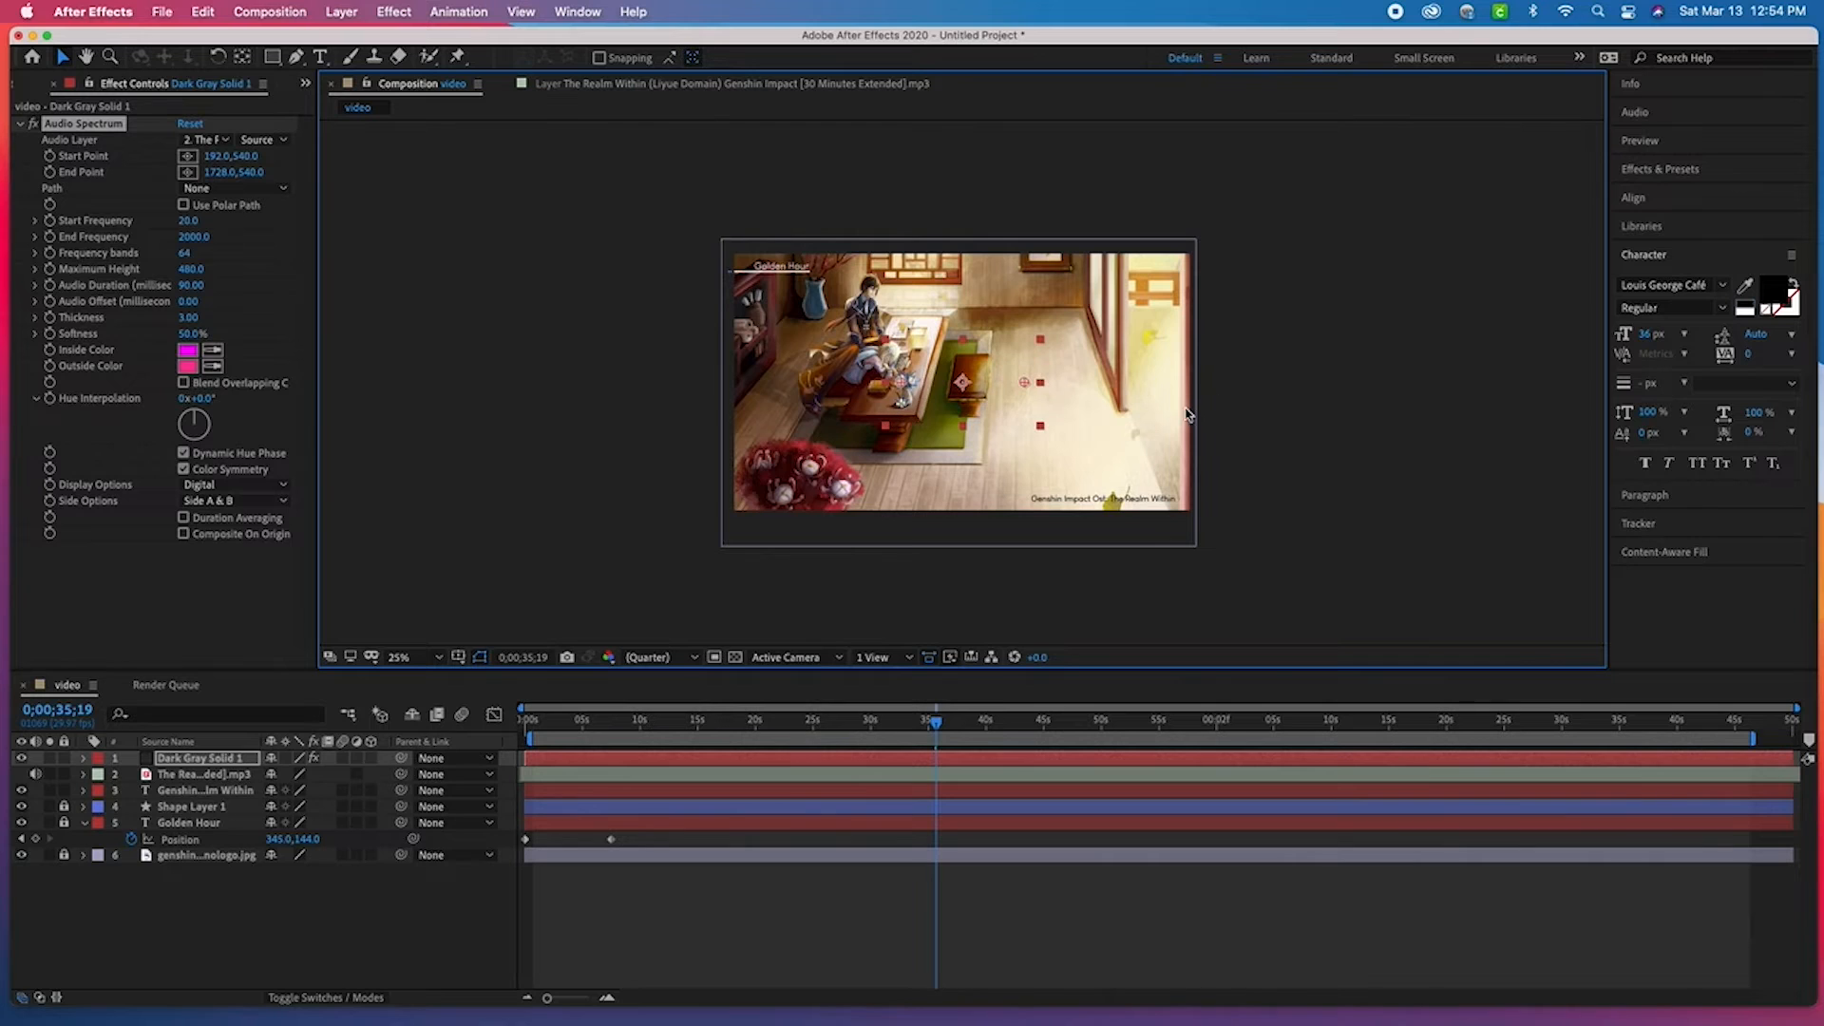
key(.)
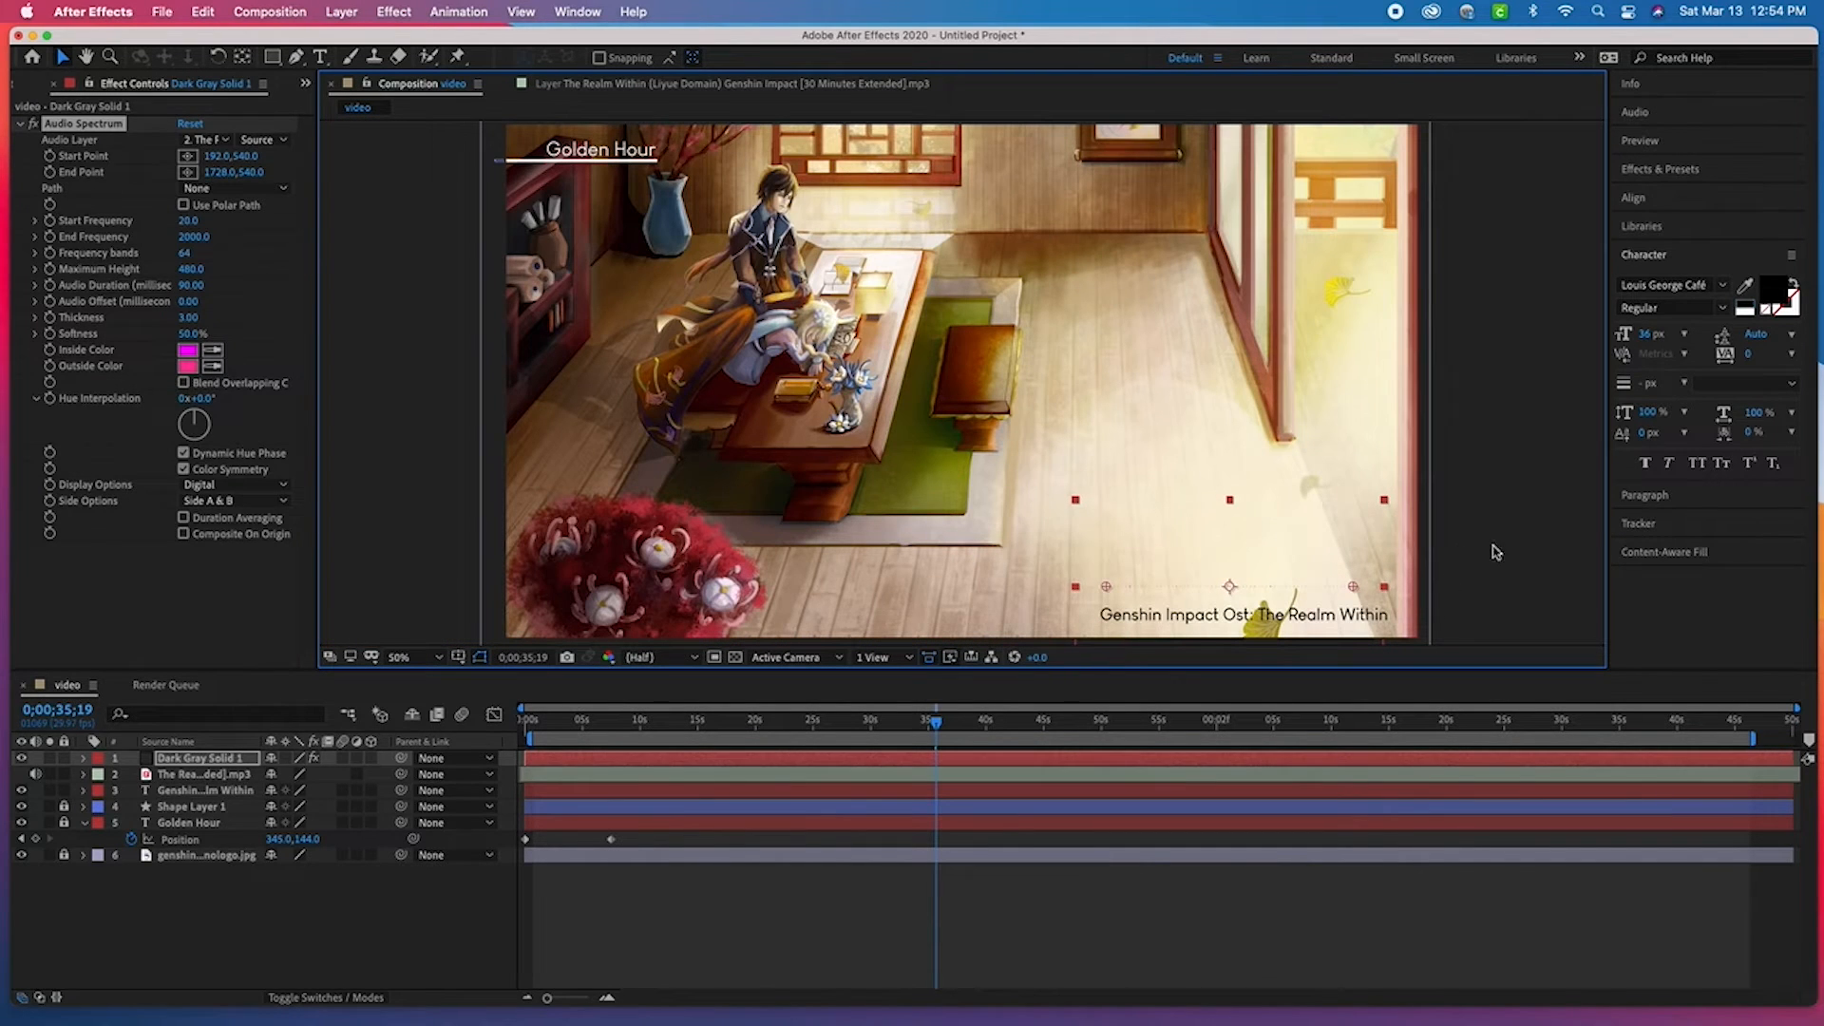
click(1482, 561)
click(1157, 614)
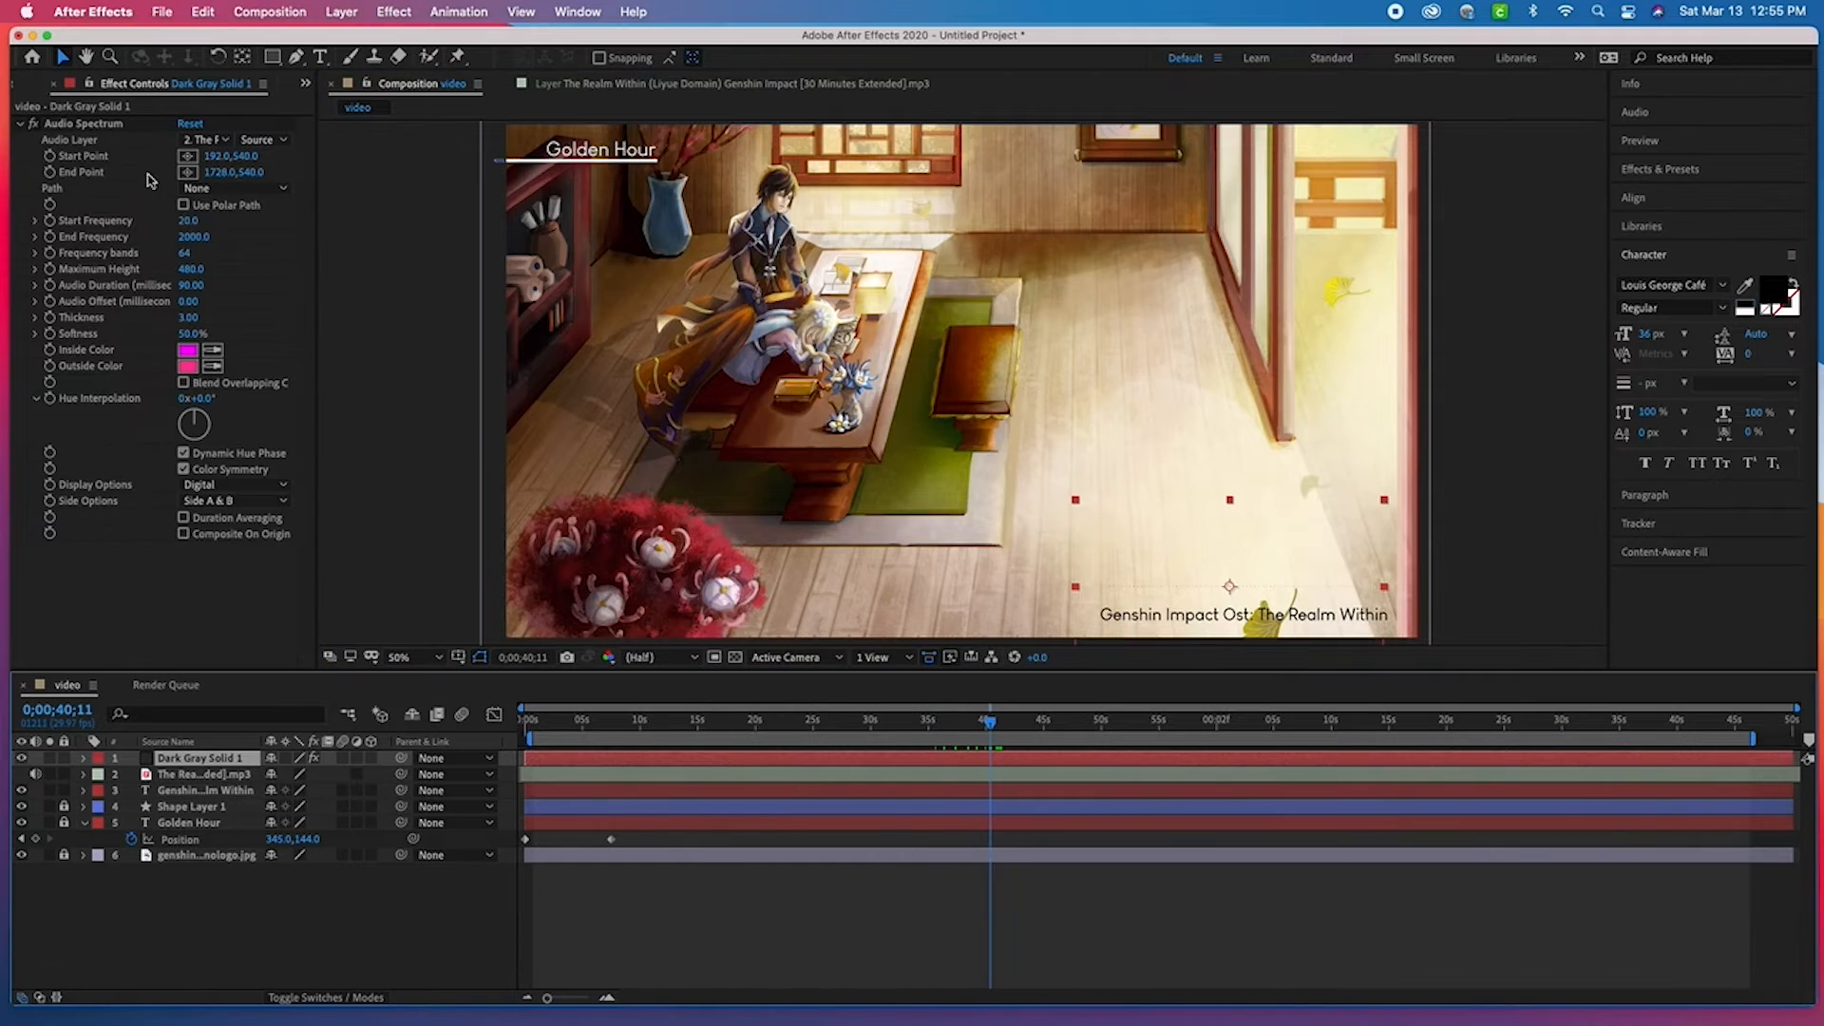
- Set the spectrum's end frequency to 600, frequency bands to 44, maximum height to 840 and thickness to 10.60
drag(183, 235, 181, 236)
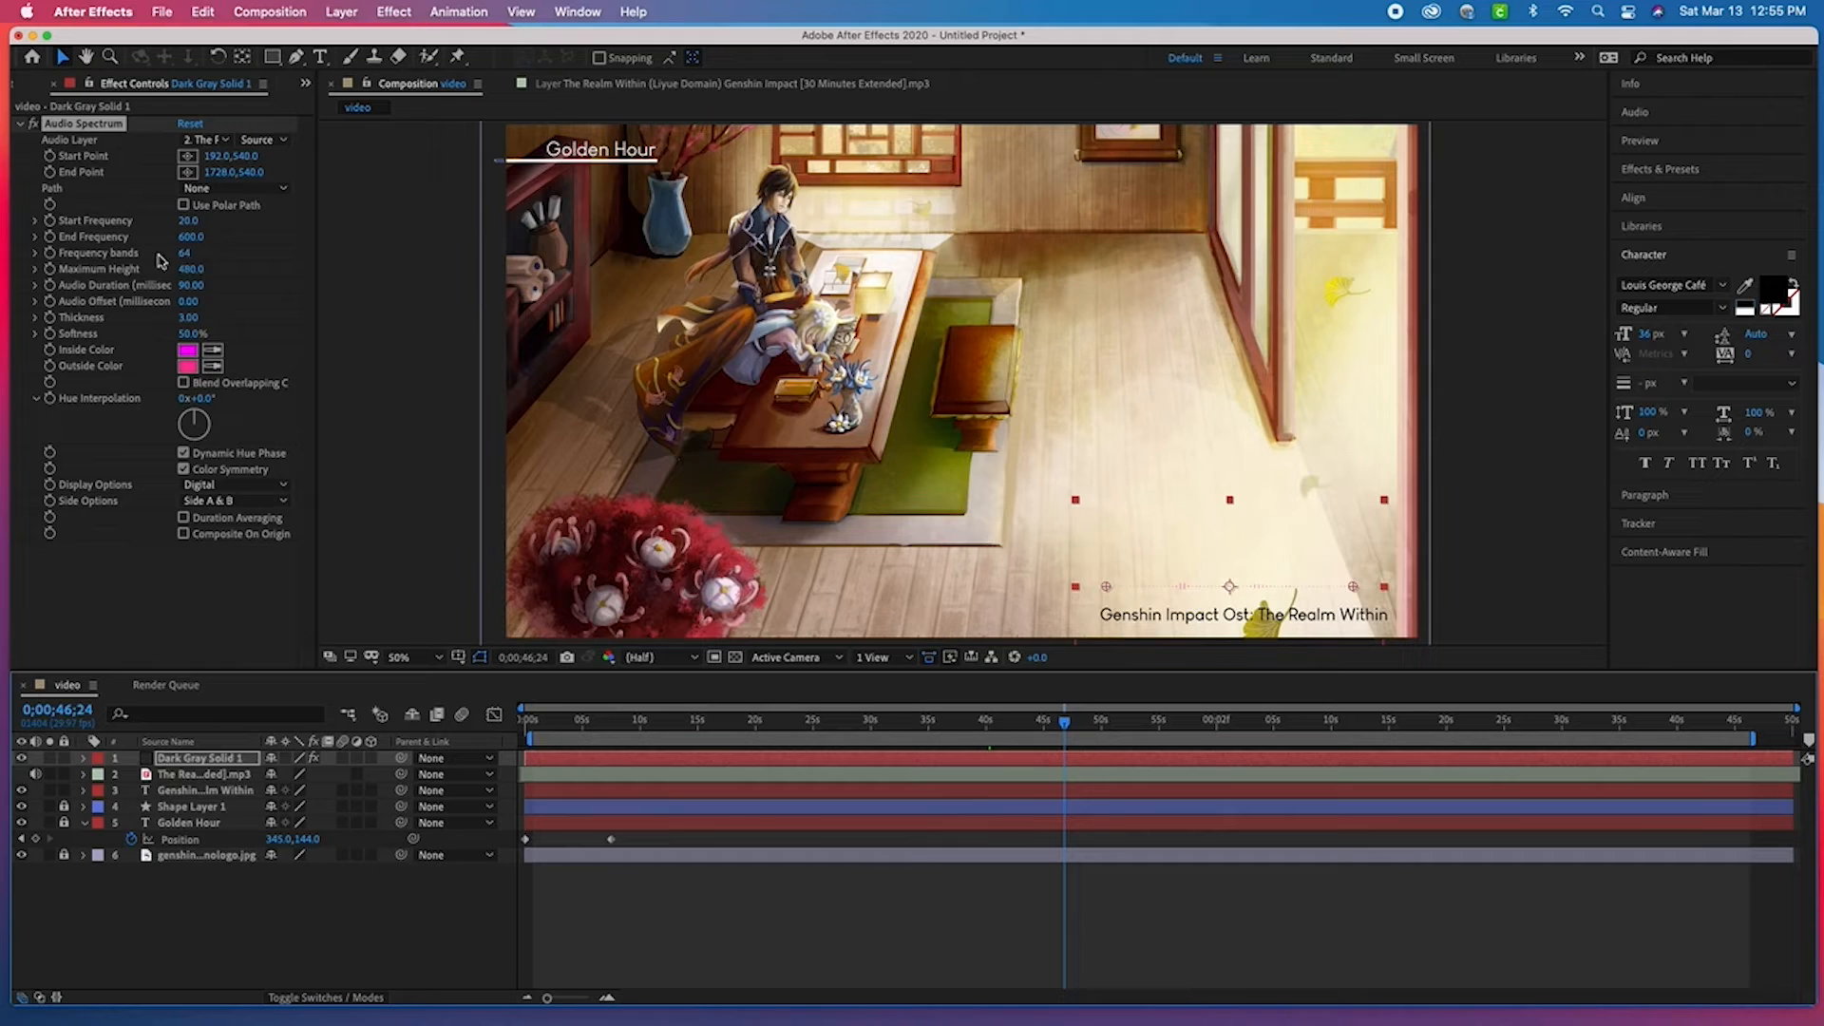
drag(184, 253, 198, 253)
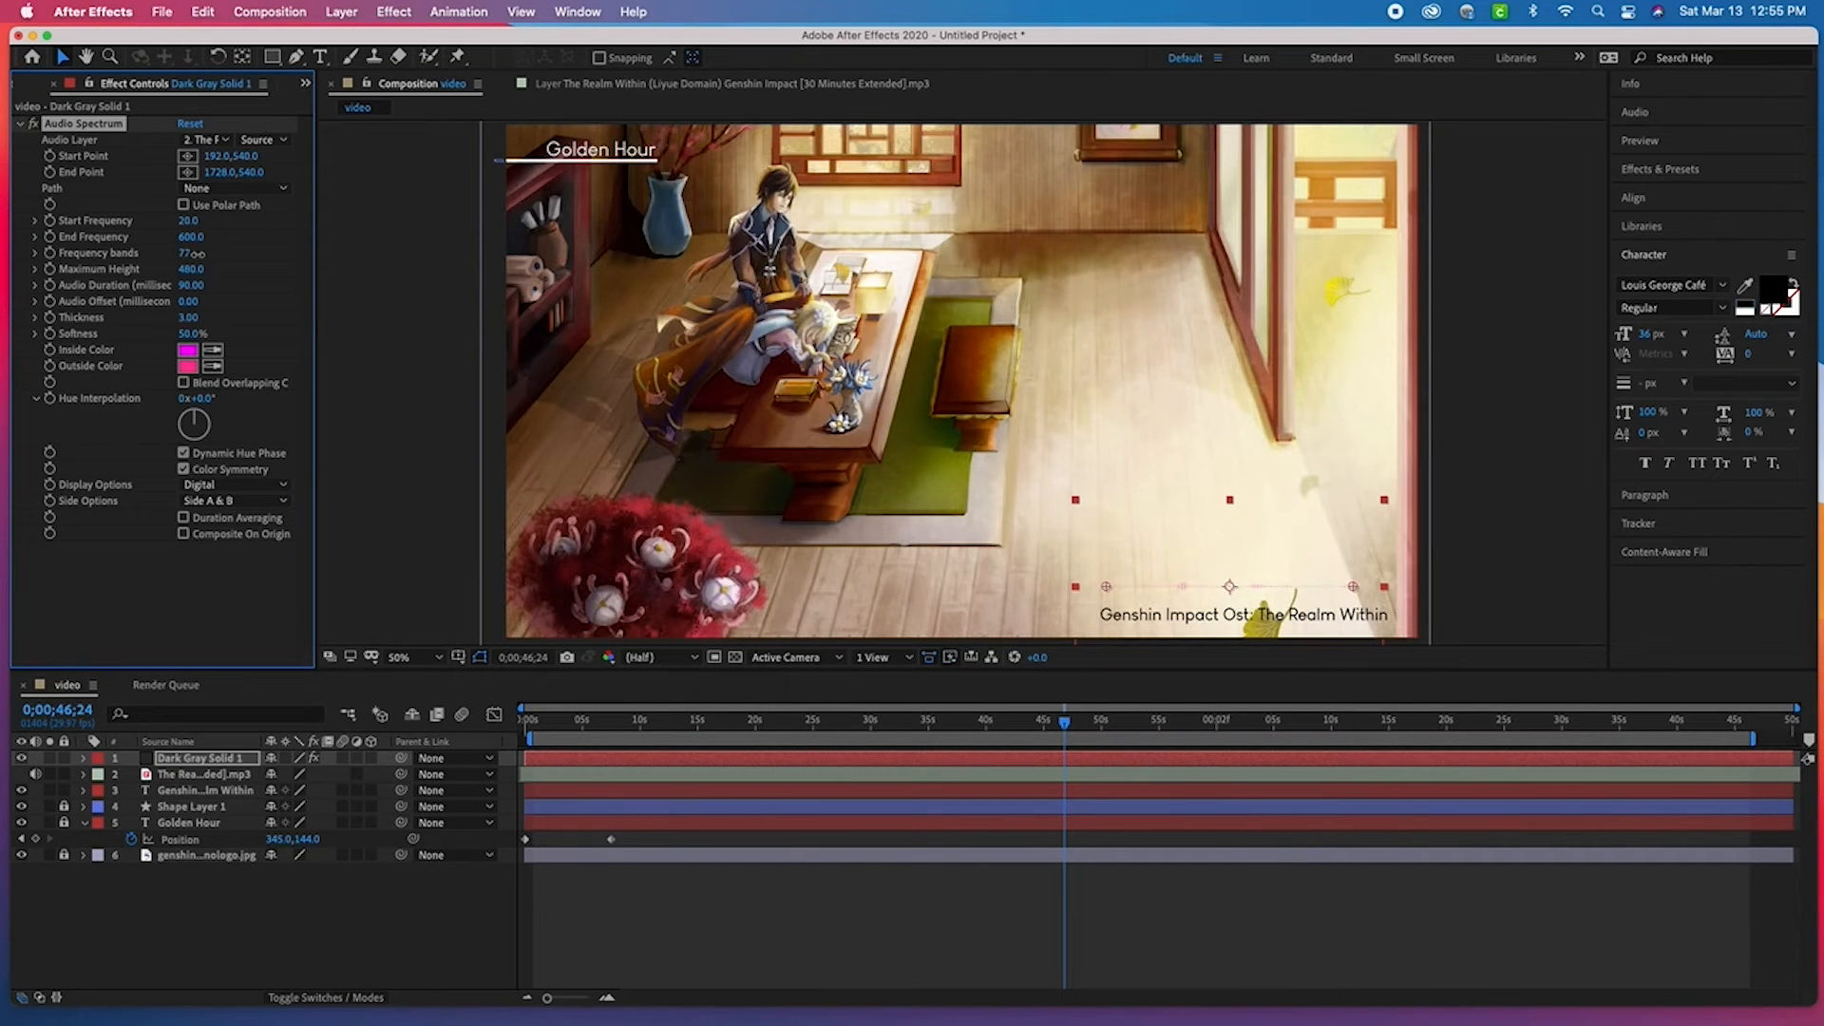
drag(163, 261, 188, 259)
drag(188, 256, 200, 255)
drag(192, 273, 228, 320)
drag(190, 317, 216, 317)
drag(185, 253, 198, 255)
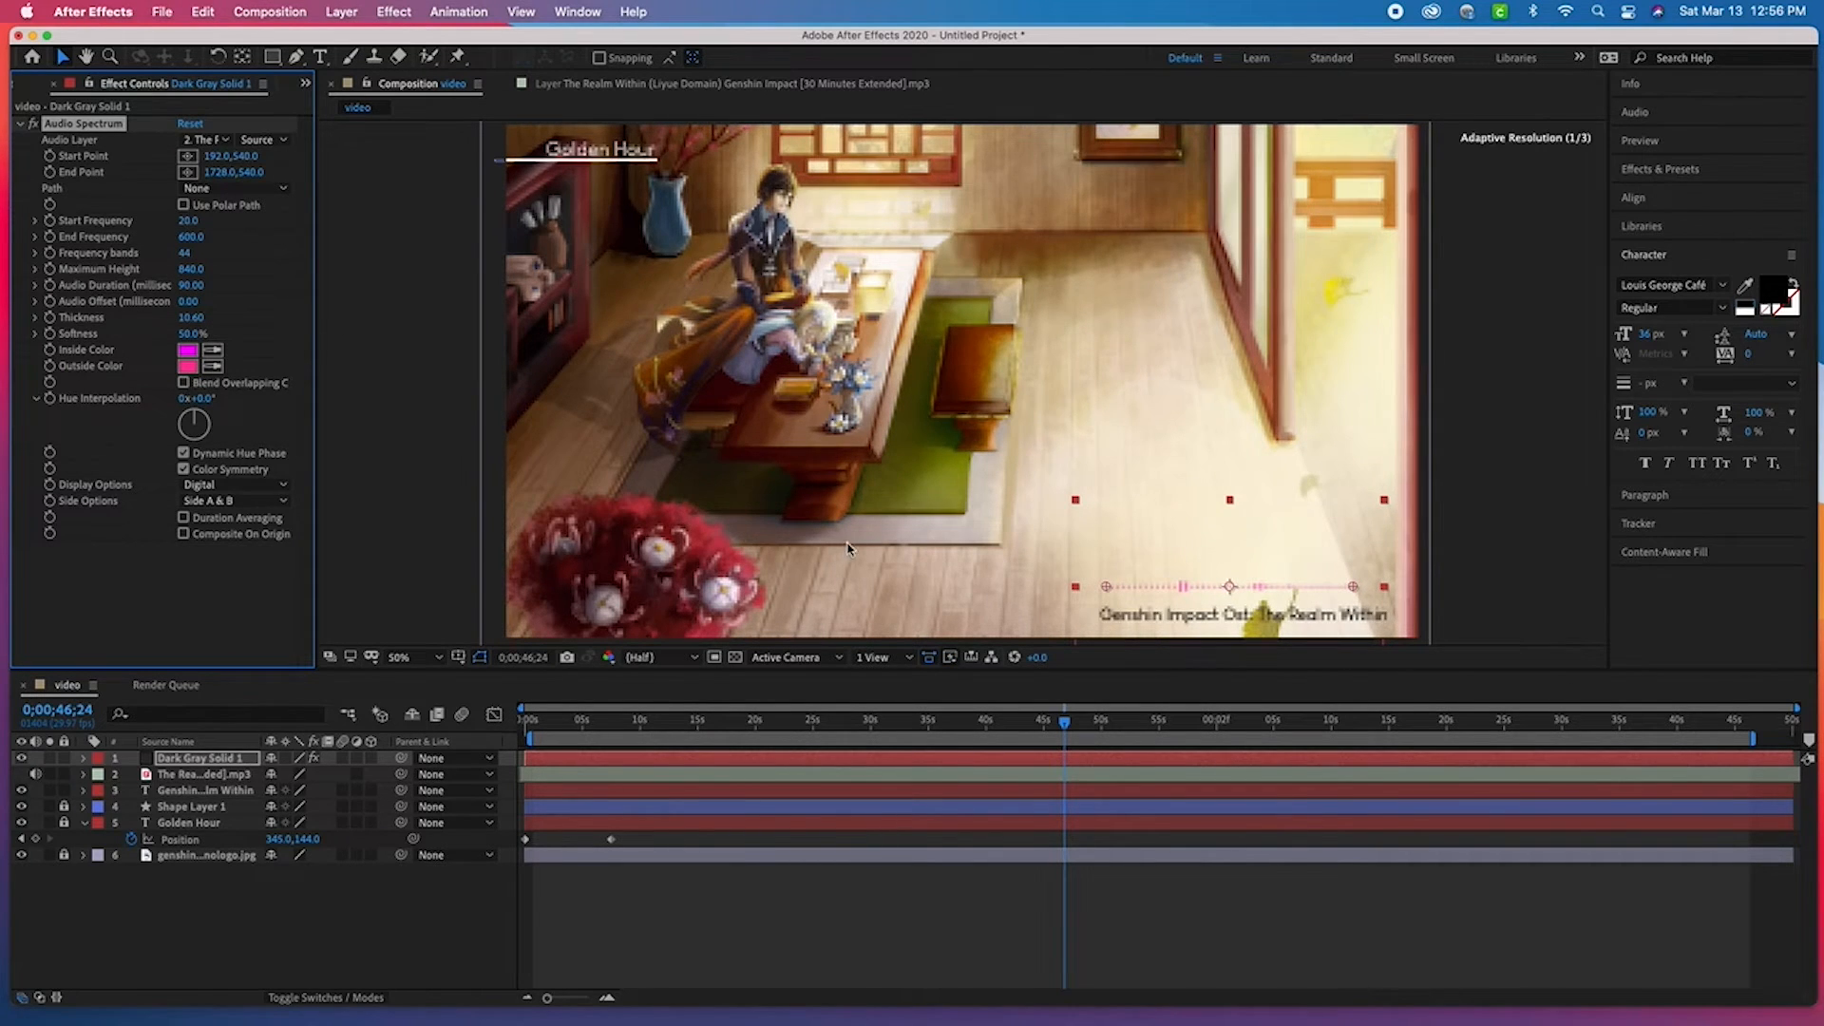
- Widen the spectrum solid slightly and nudge it to line up above the song credit text
drag(1385, 588, 1398, 589)
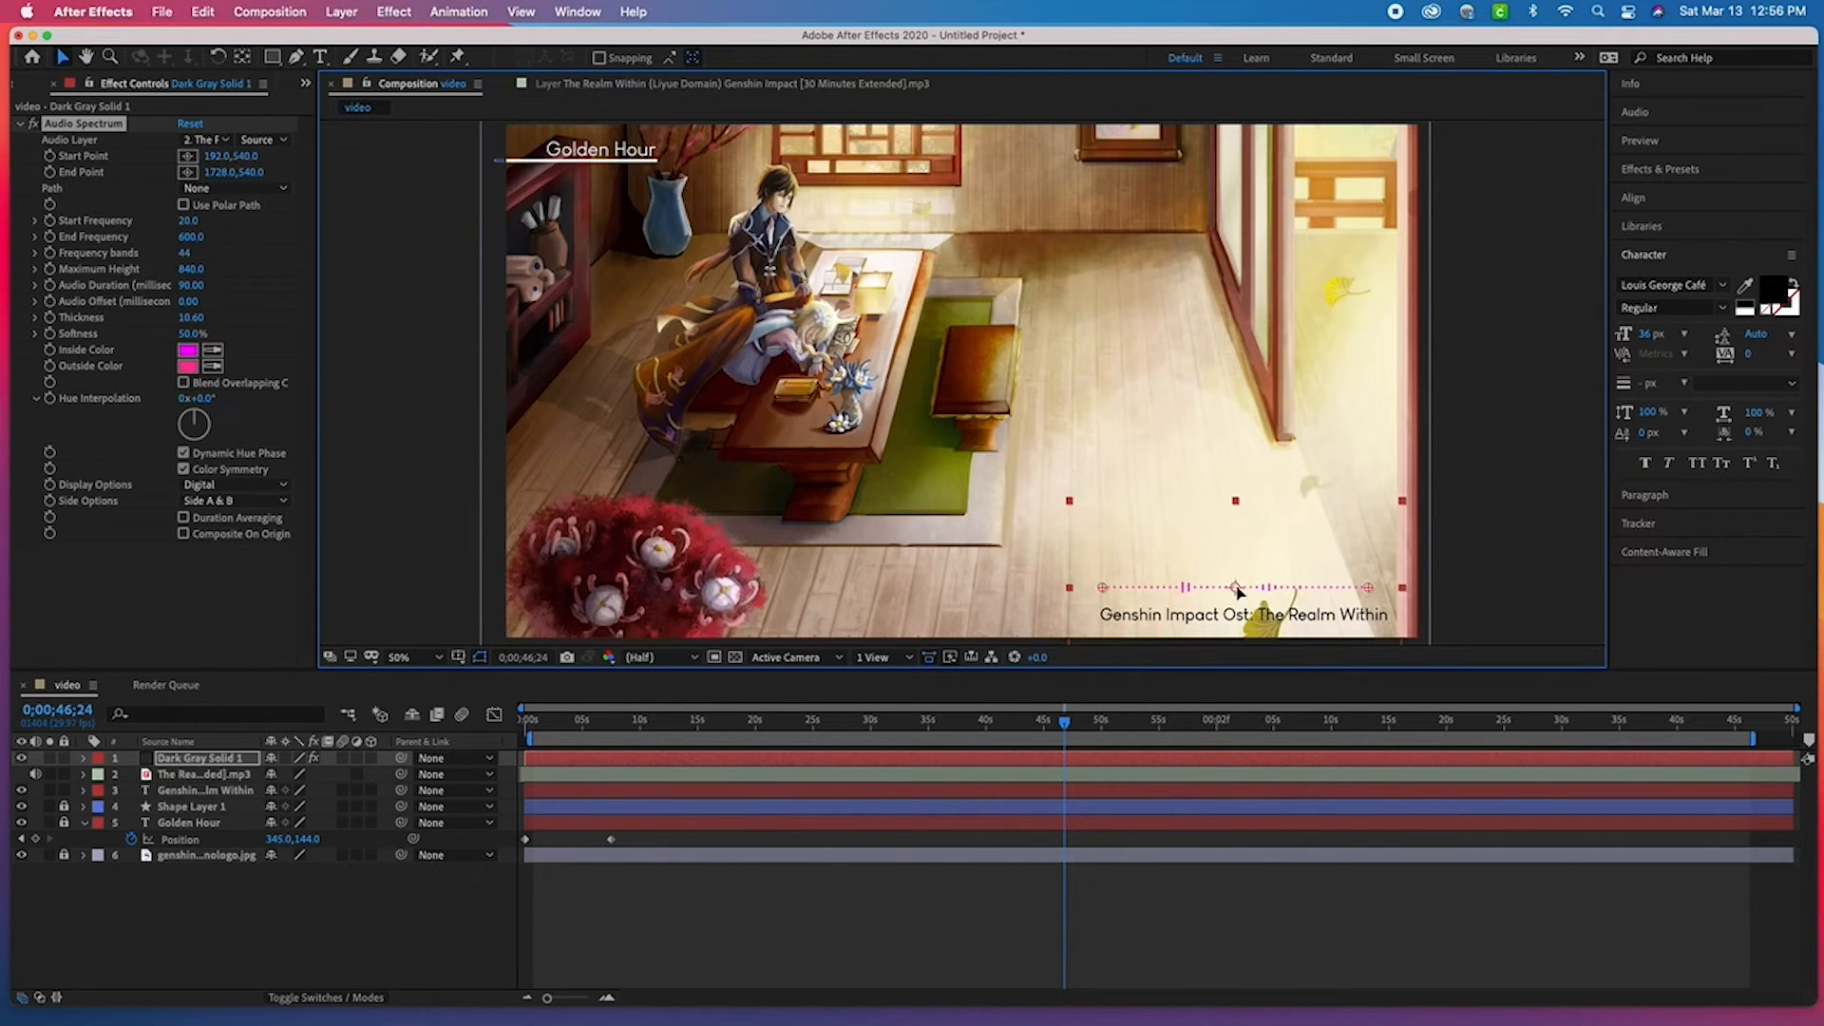
click(1309, 625)
drag(1282, 600, 1290, 598)
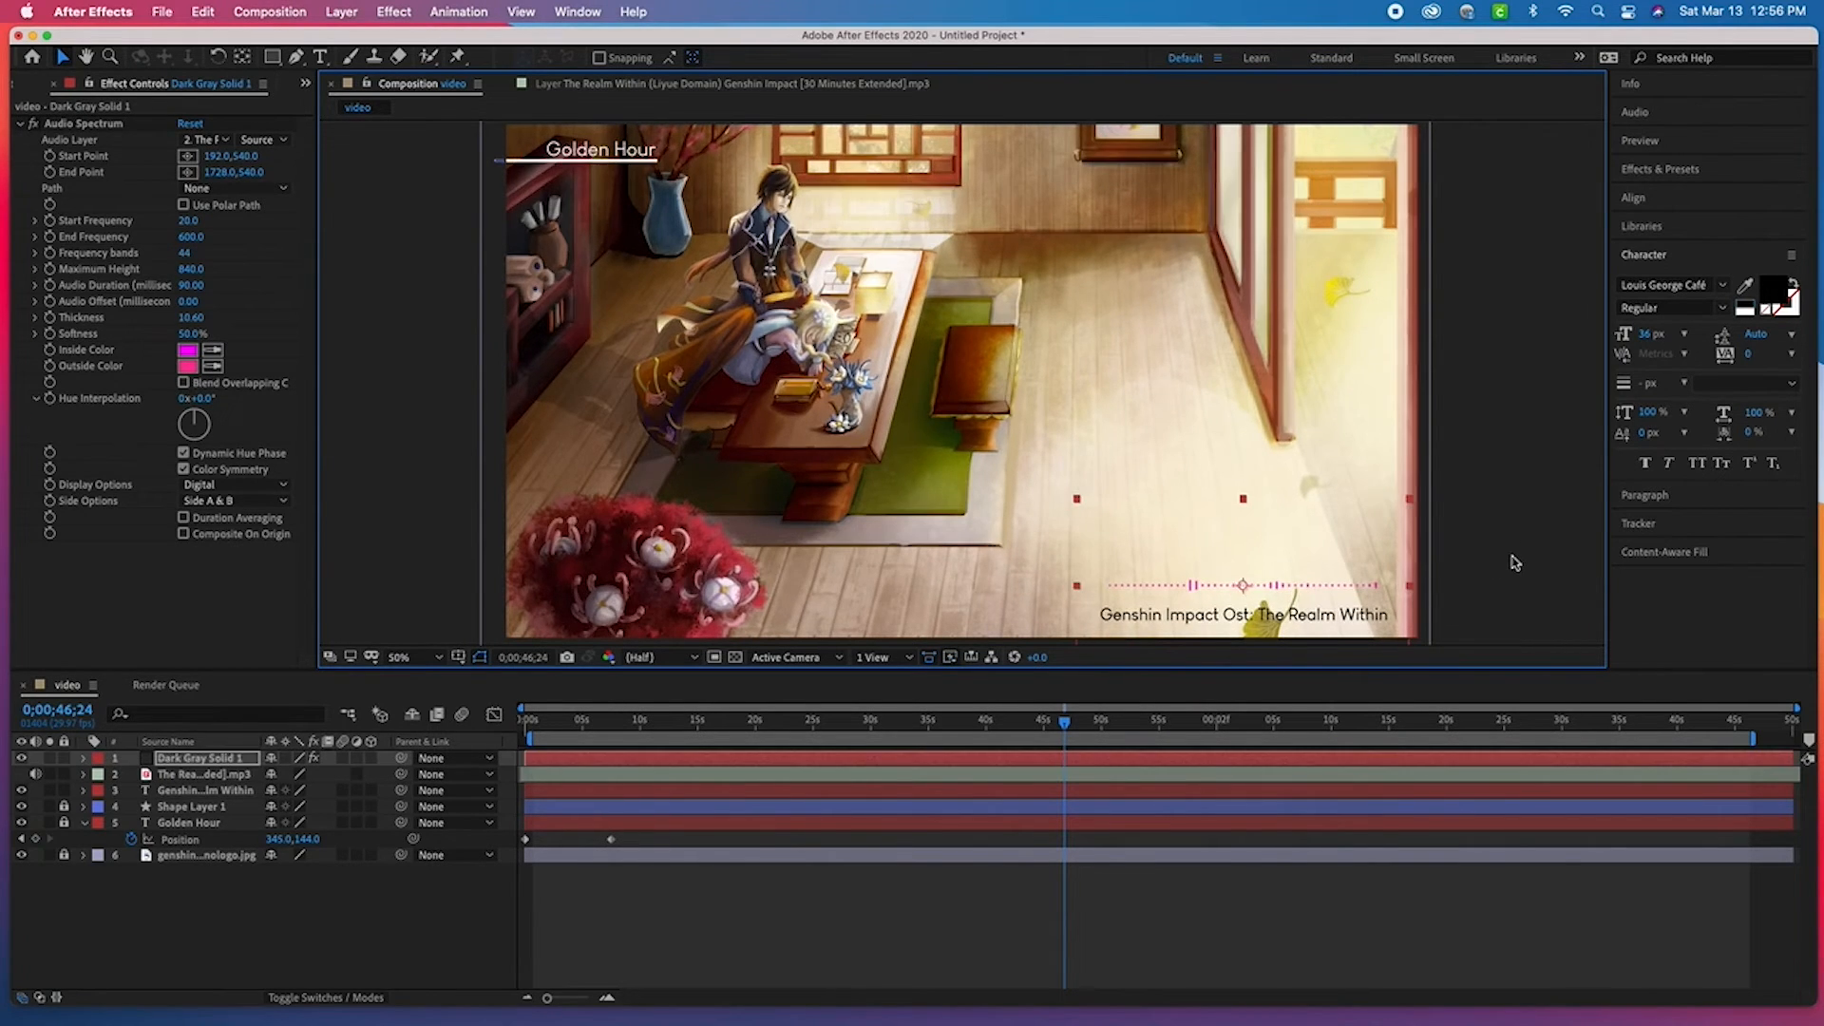
click(1513, 558)
- Try an orange inside color and a yellow outside color for the audio spectrum
click(188, 351)
drag(1311, 522, 611, 472)
click(646, 731)
click(575, 518)
click(805, 504)
click(189, 366)
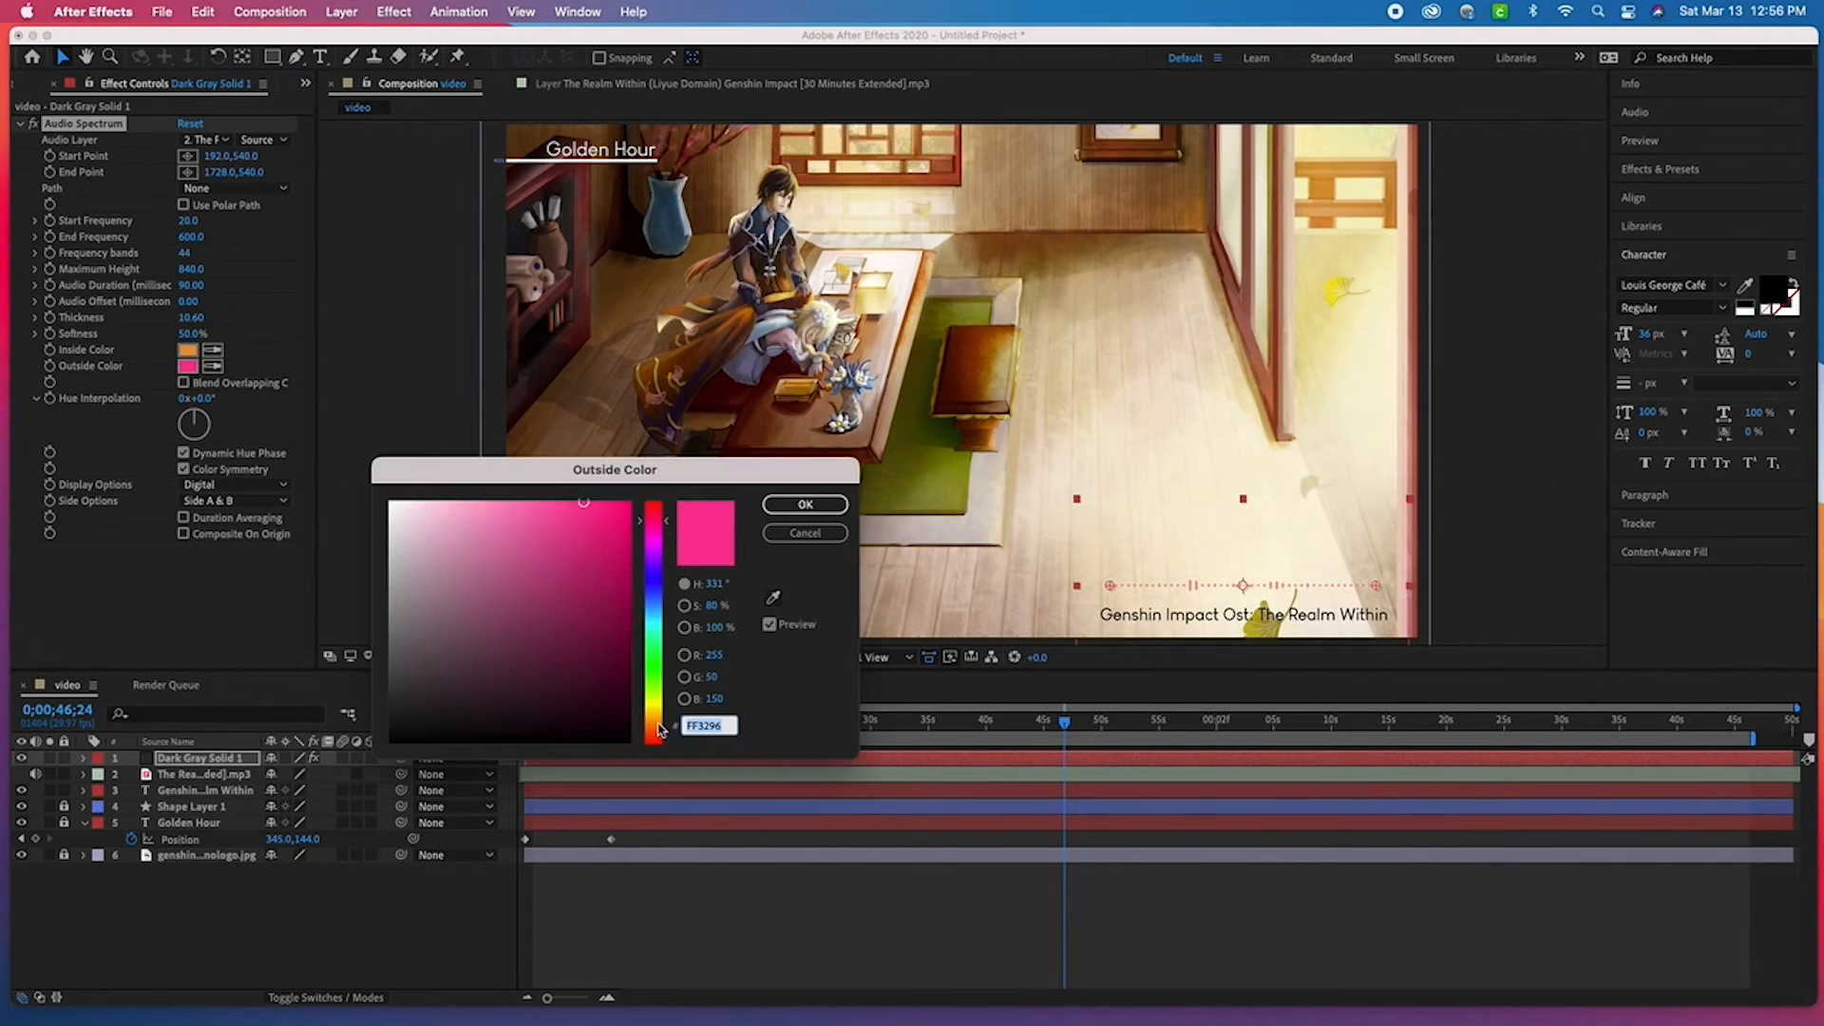
click(654, 700)
click(813, 500)
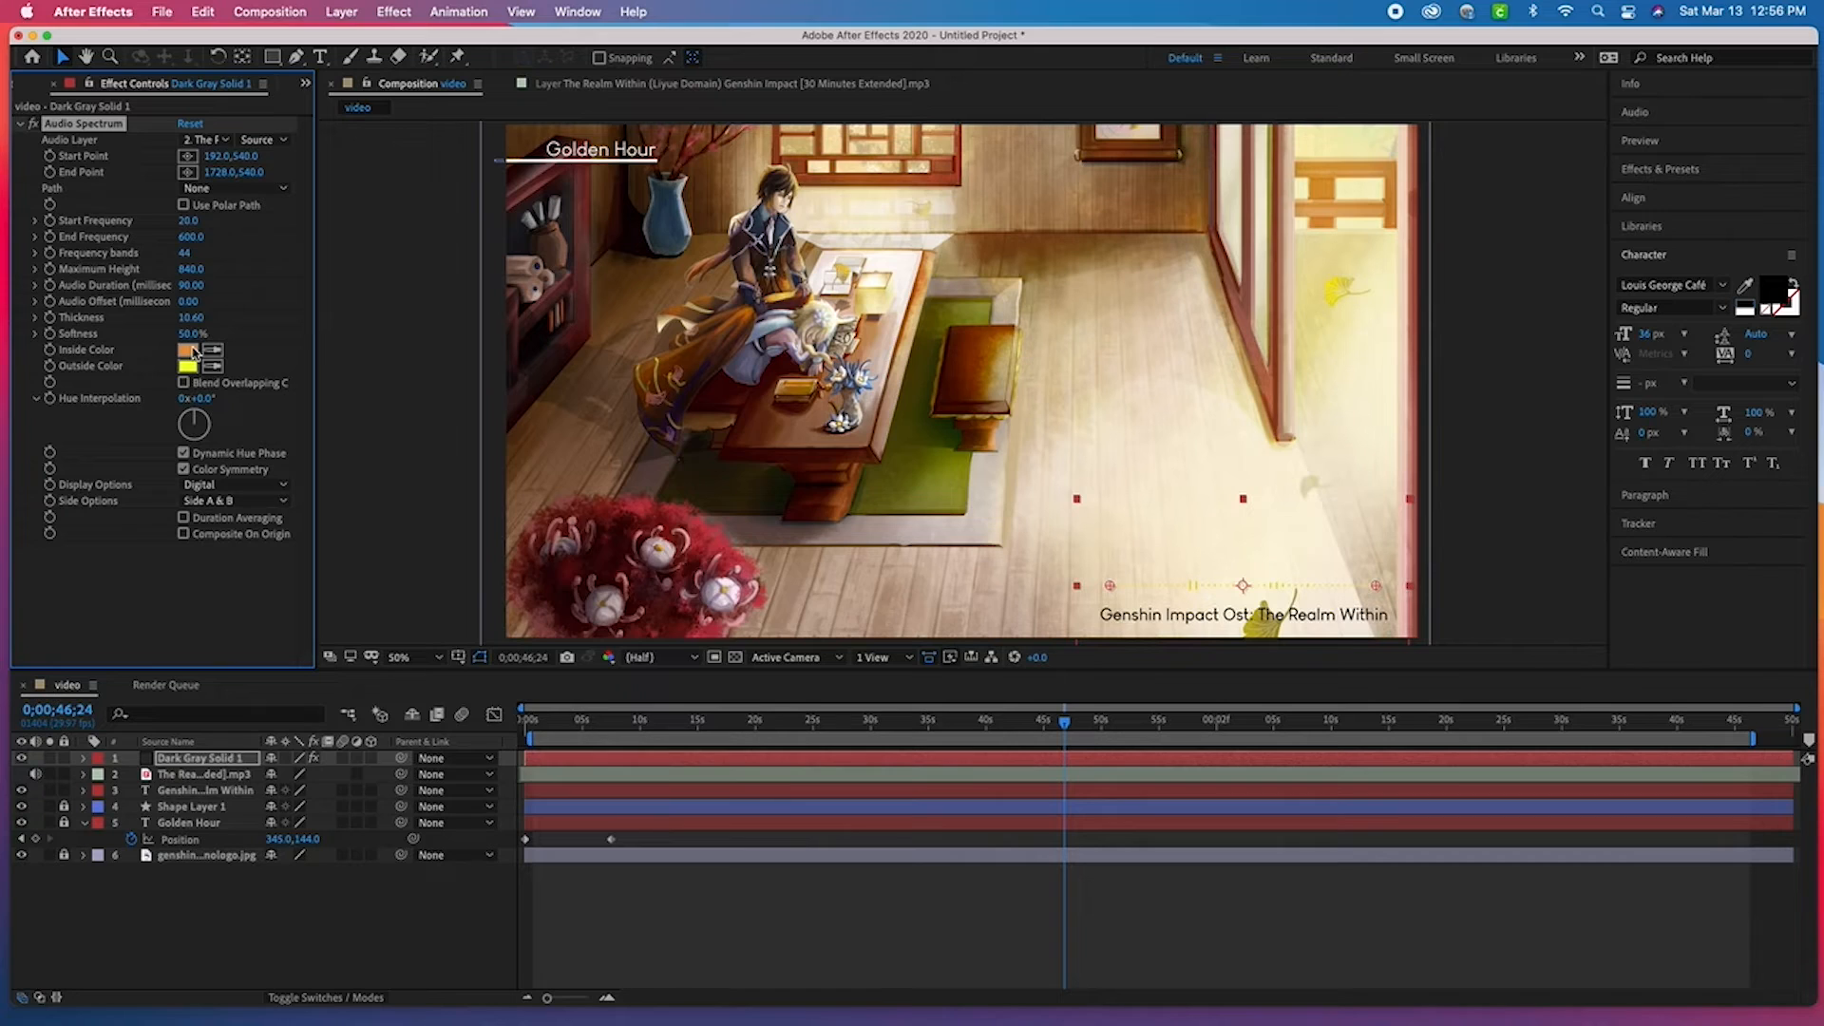
- Make the spectrum's inside color yellow and outside color orange, and set its hue interpolation to 35°
click(188, 350)
click(654, 704)
click(806, 505)
click(189, 366)
click(653, 730)
click(806, 505)
click(200, 414)
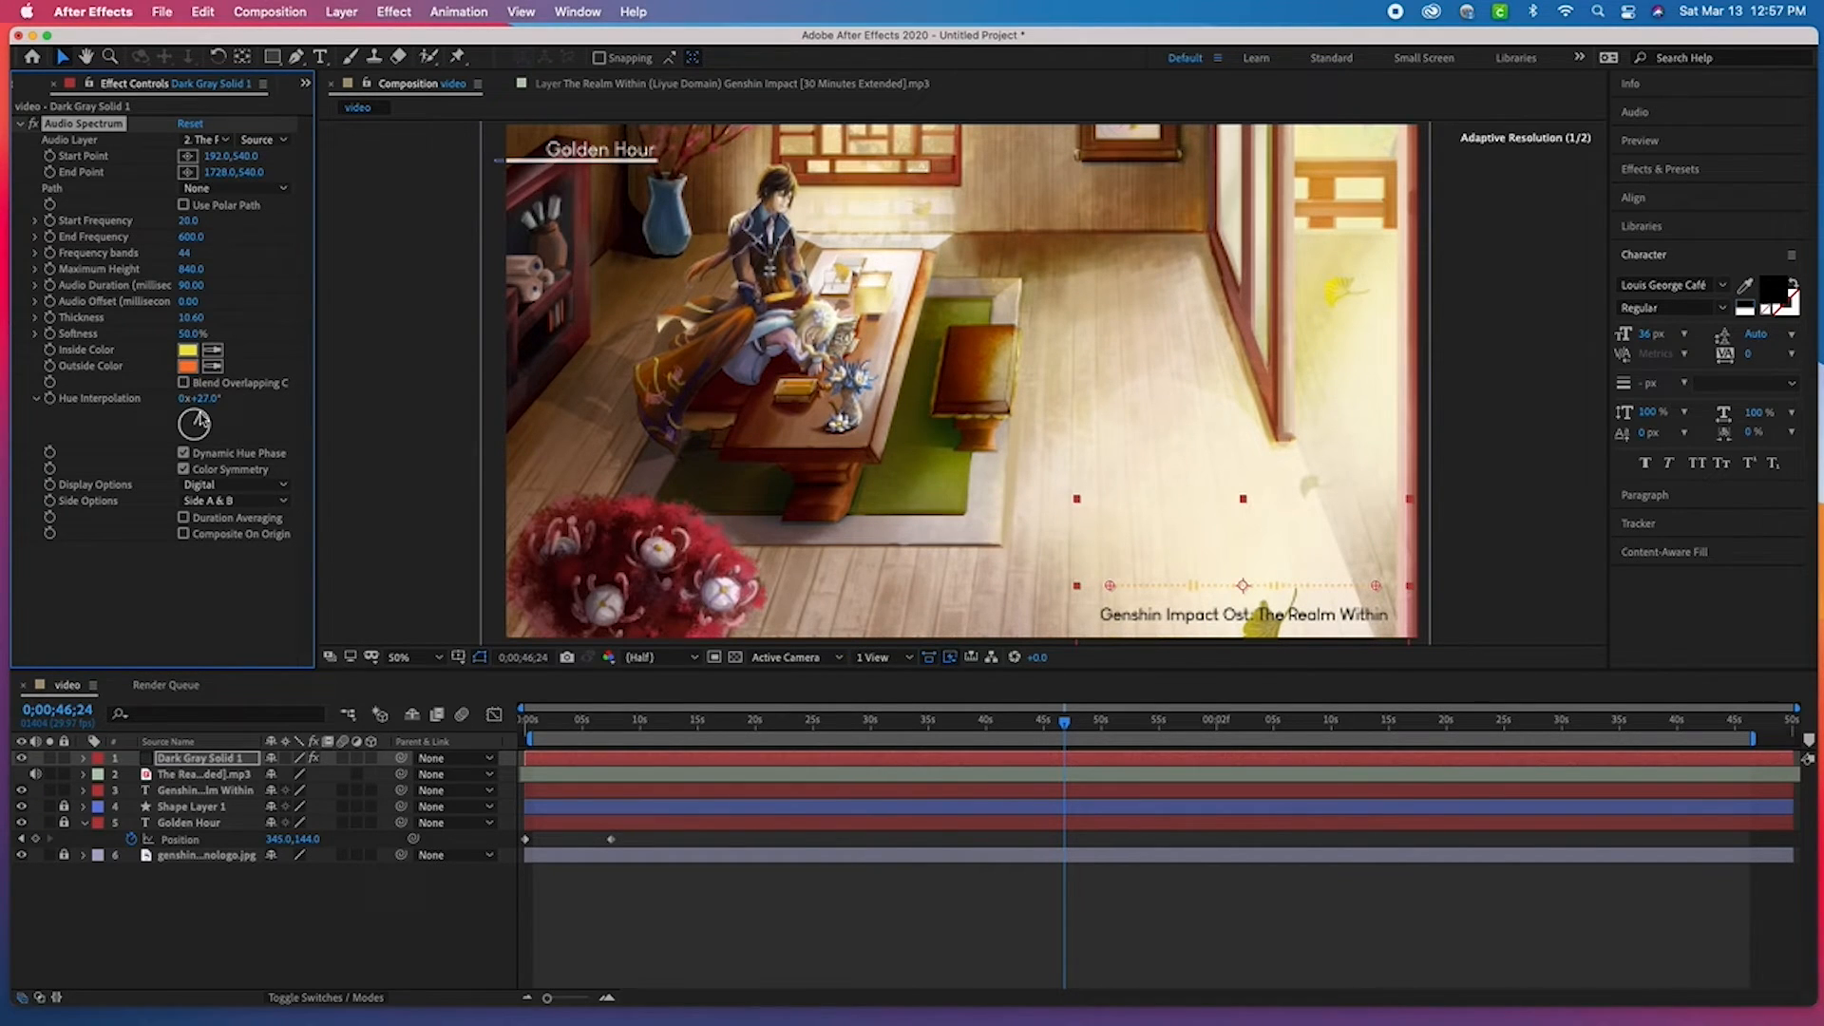
click(1505, 536)
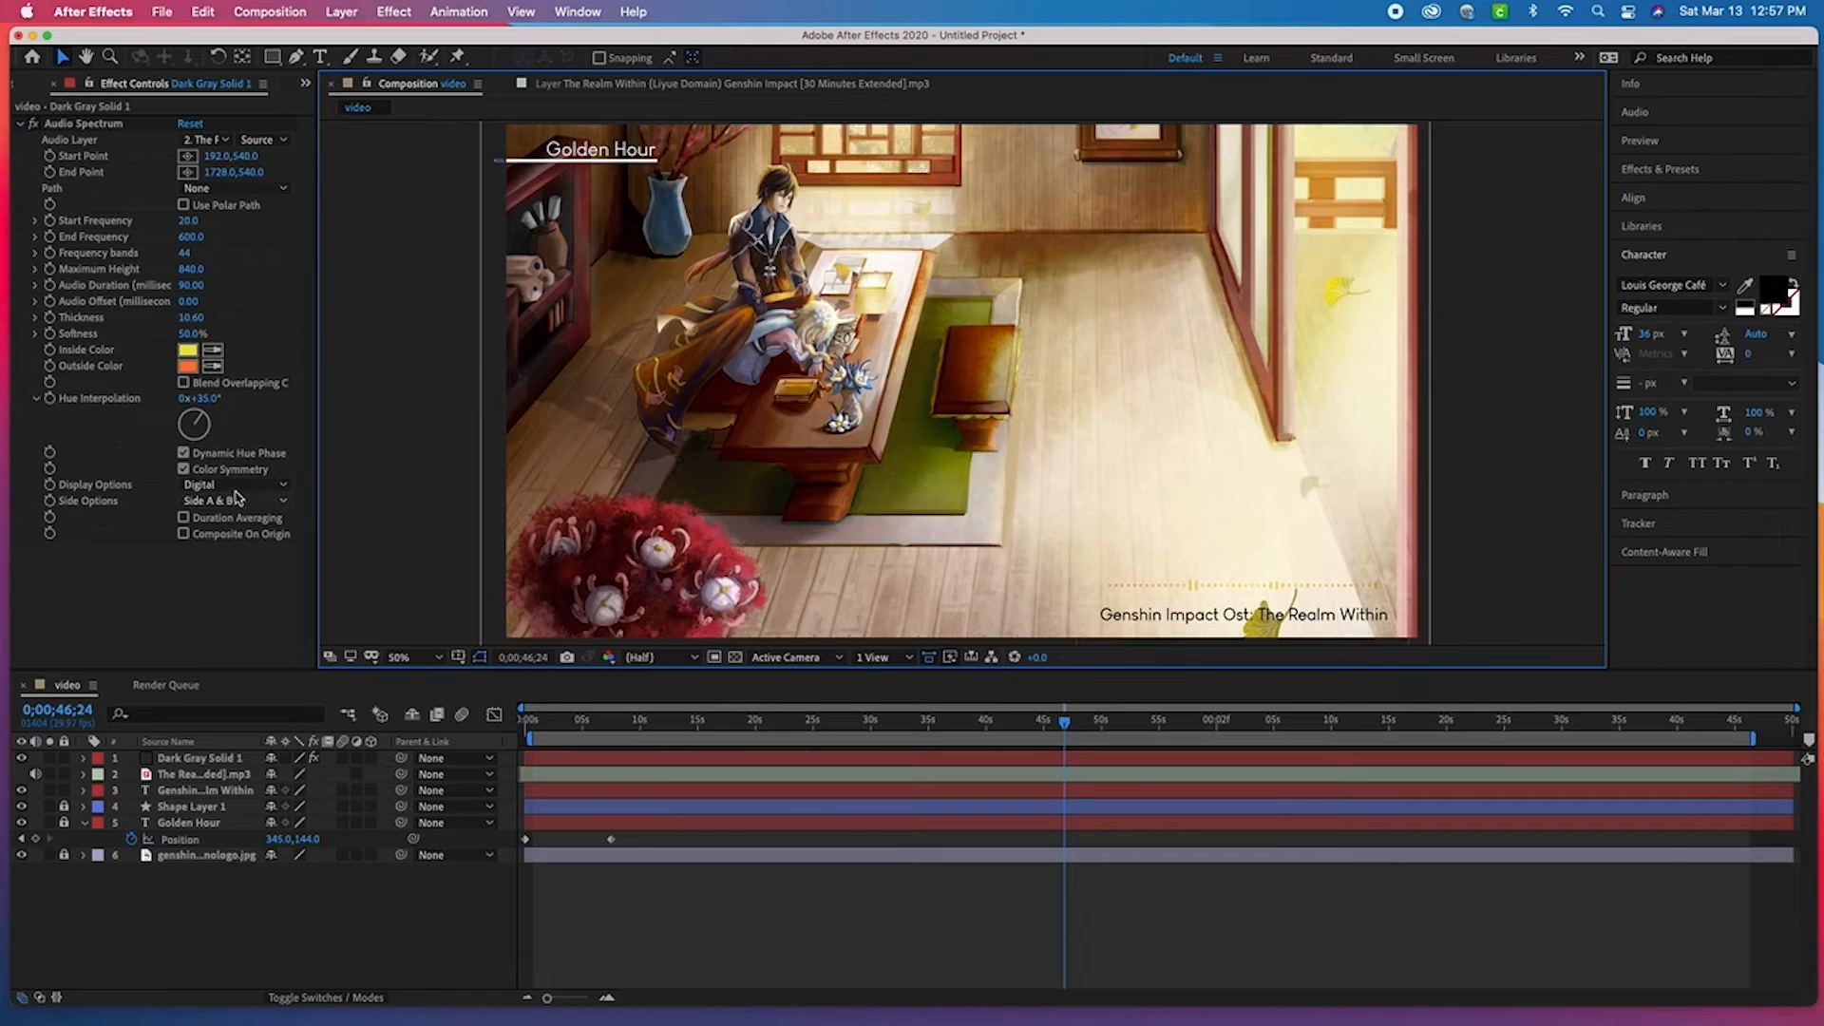
- Try the Analog lines display for the spectrum and return it to Digital
click(258, 502)
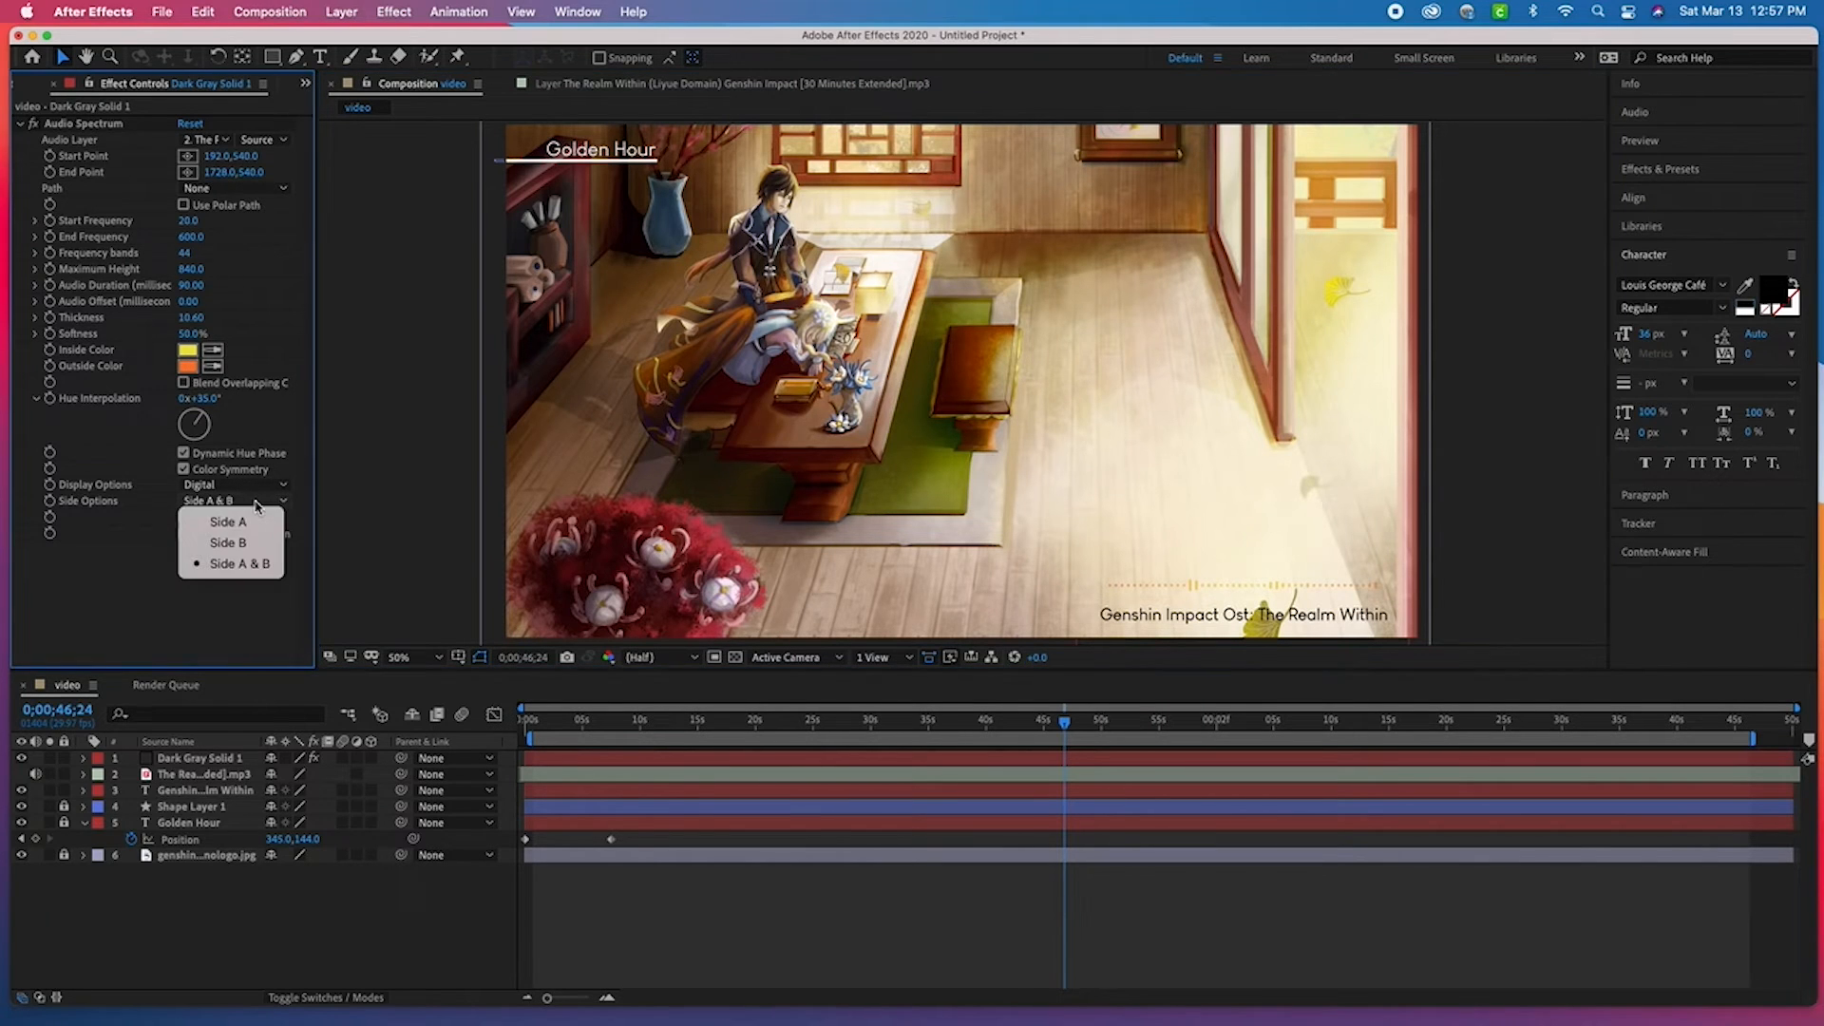
click(281, 489)
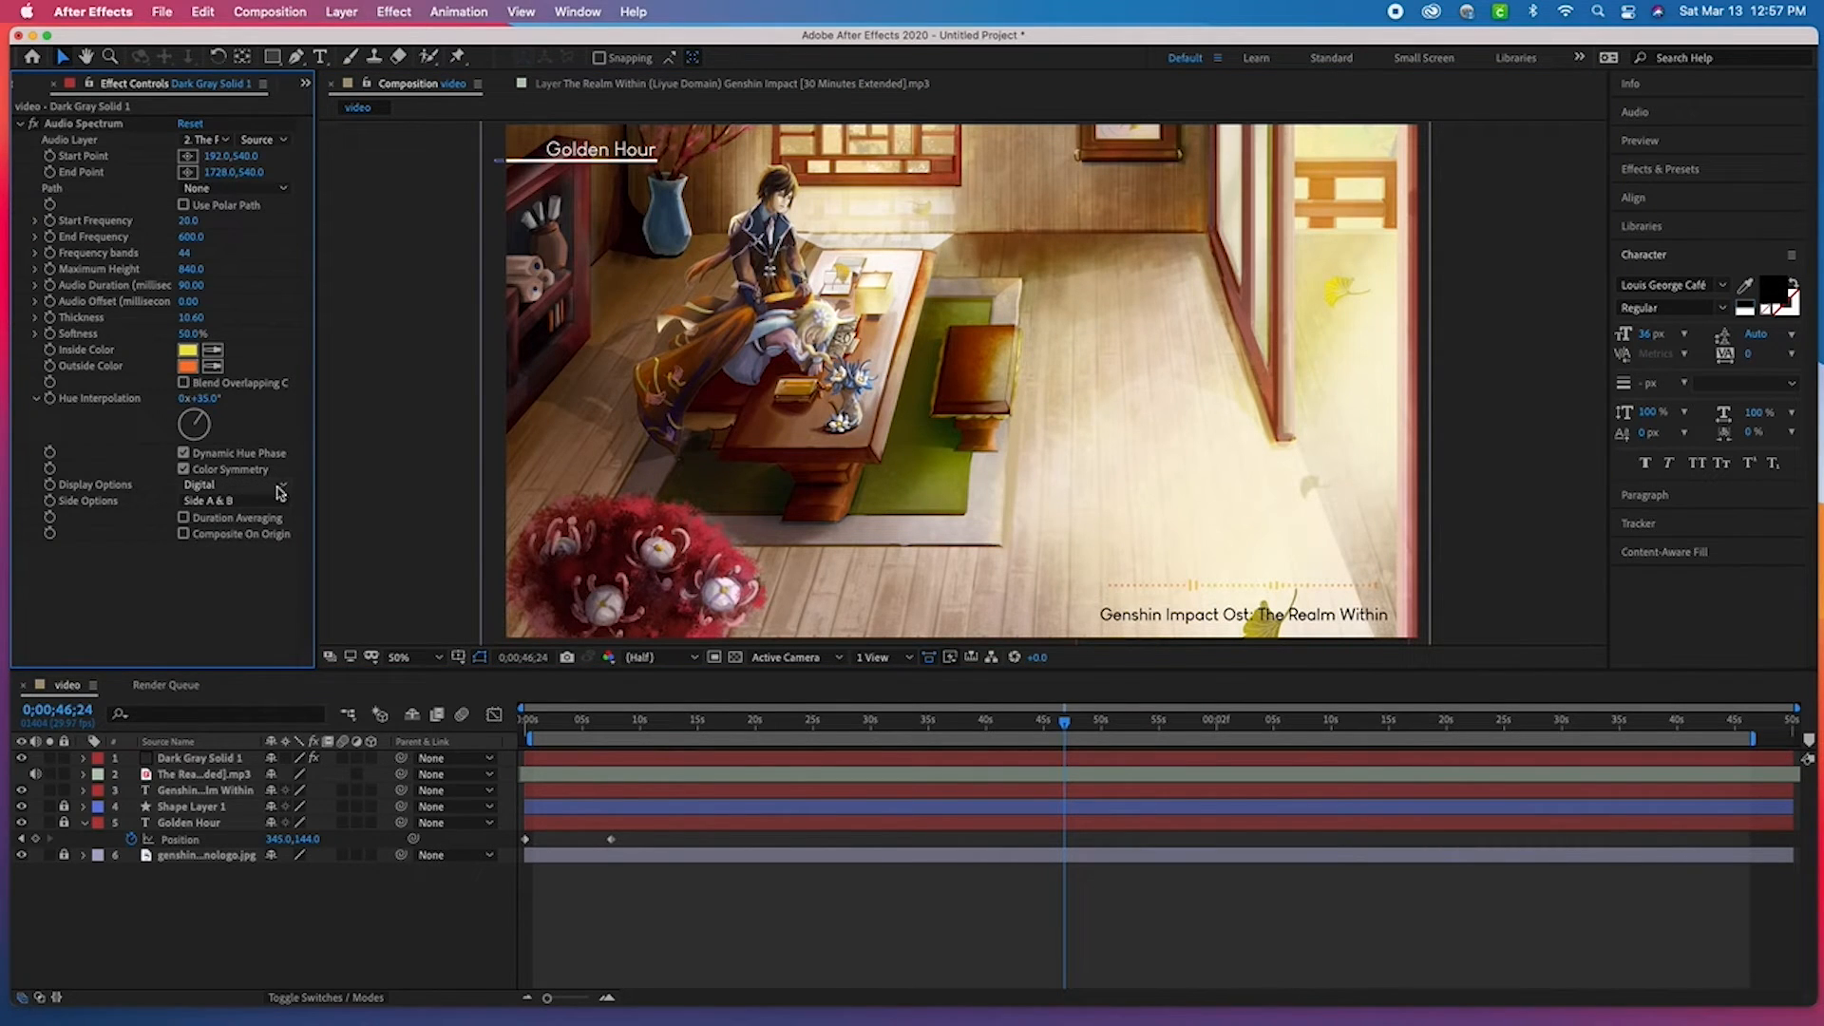
click(278, 487)
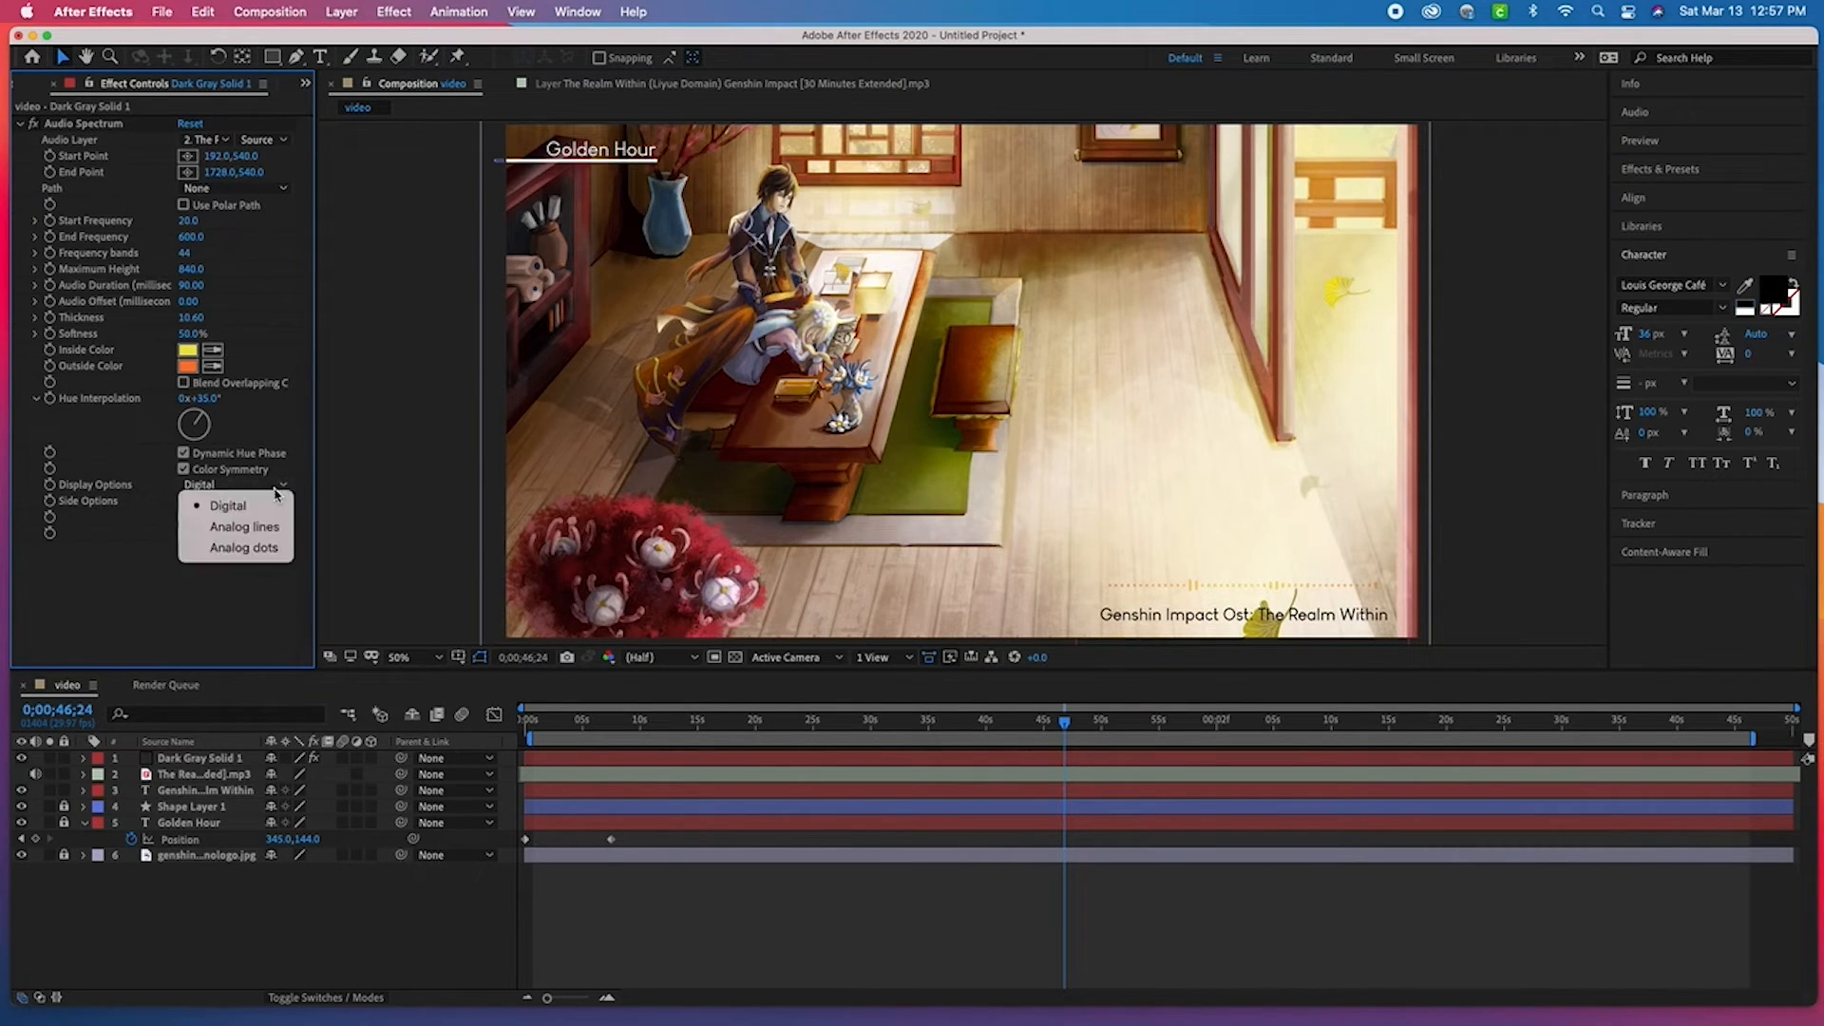
click(267, 536)
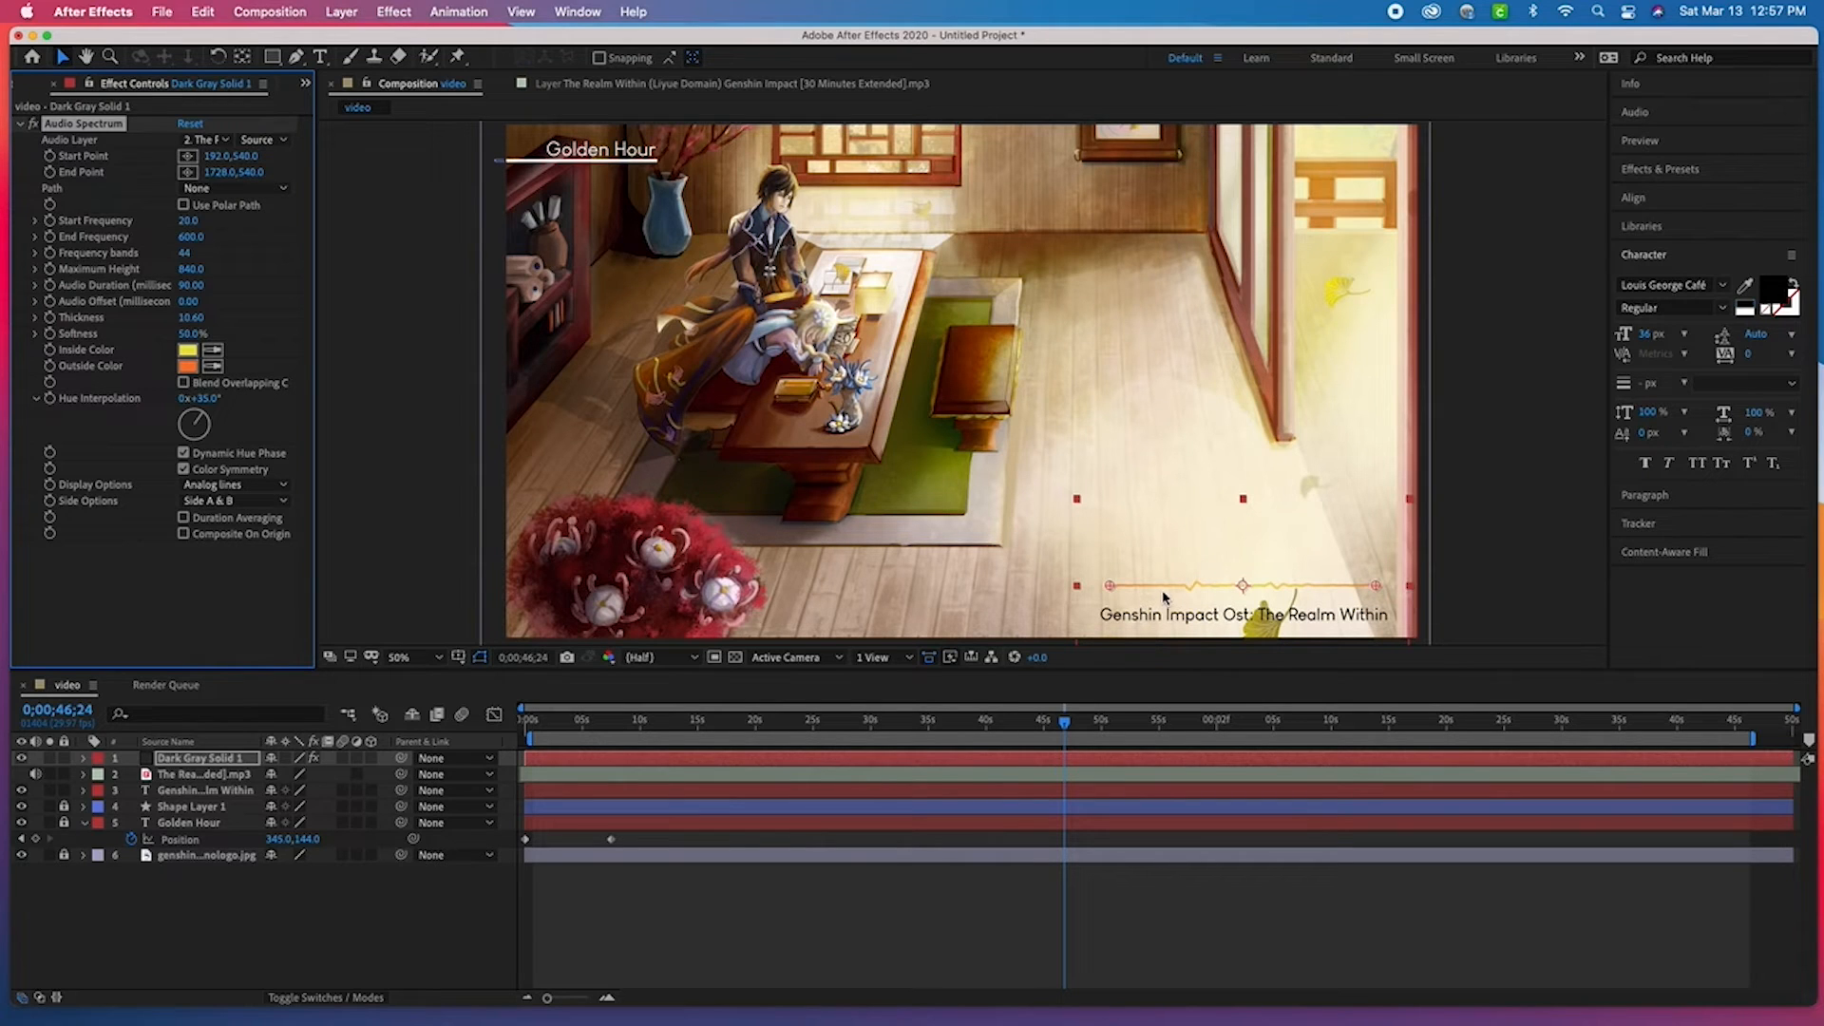
click(274, 486)
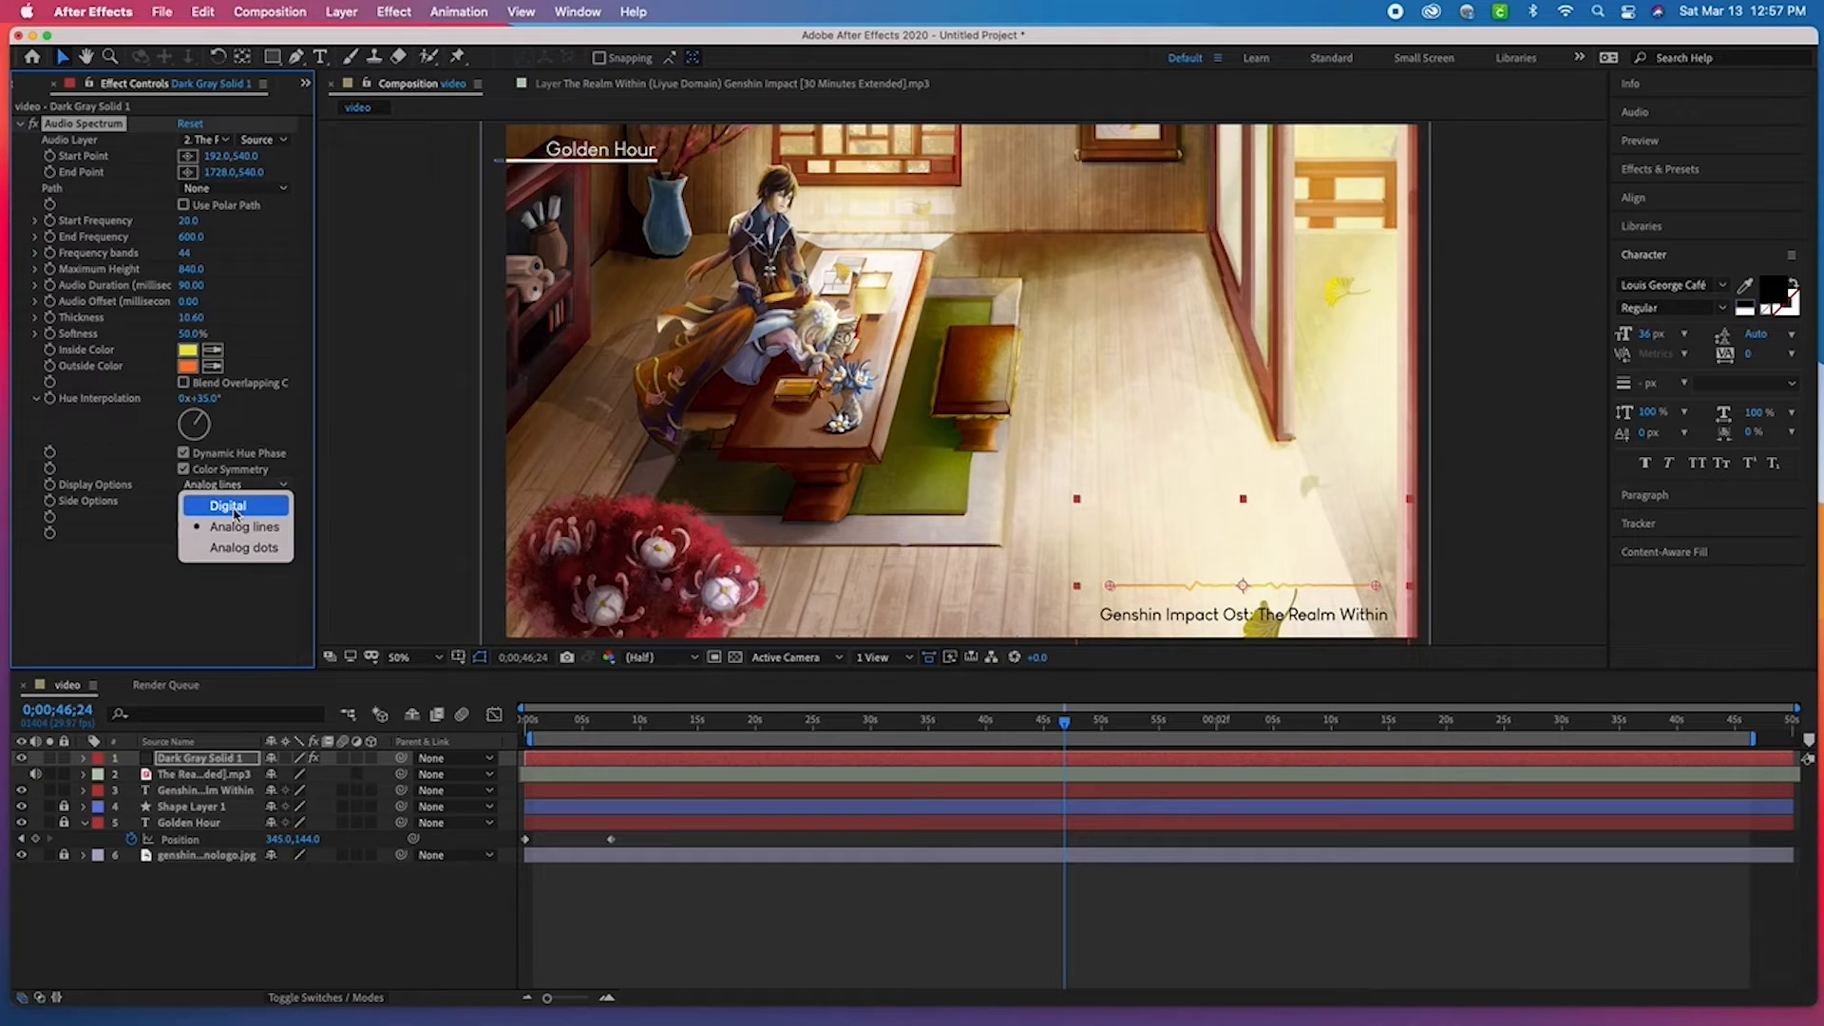
click(231, 508)
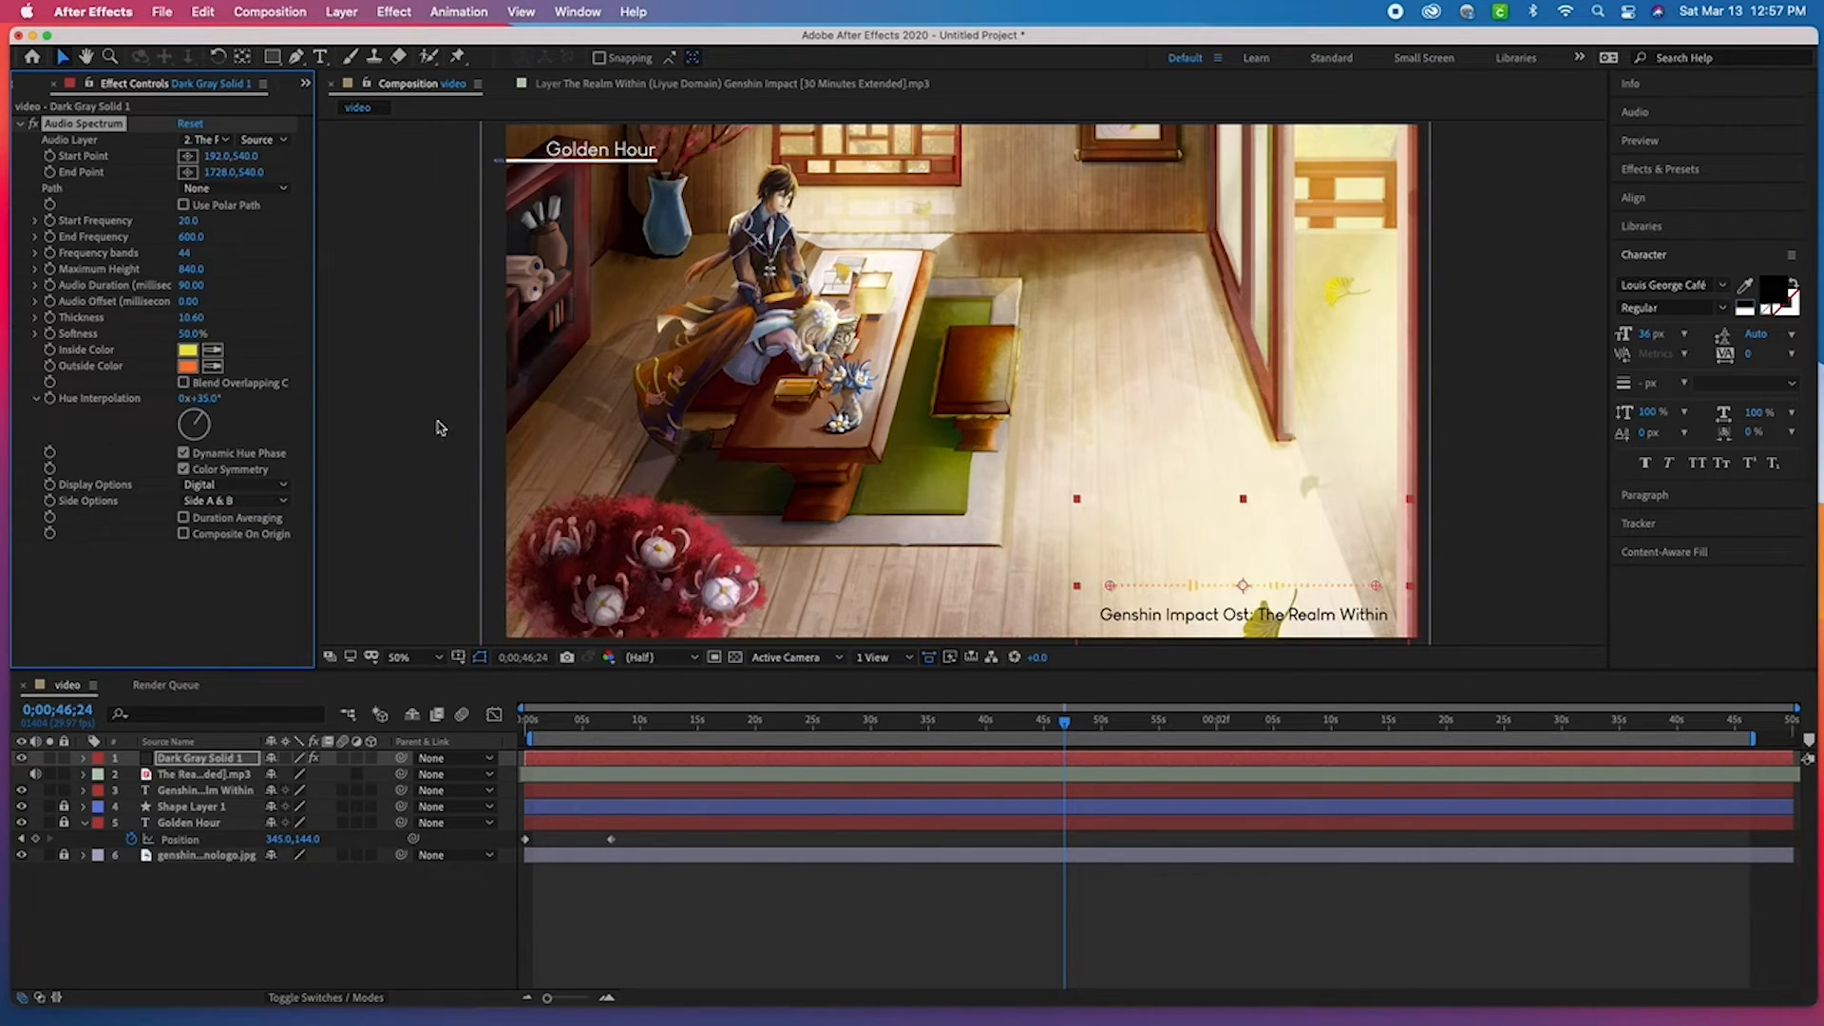
- Set the spectrum's display option to Analog dots and deselect the solid
click(264, 485)
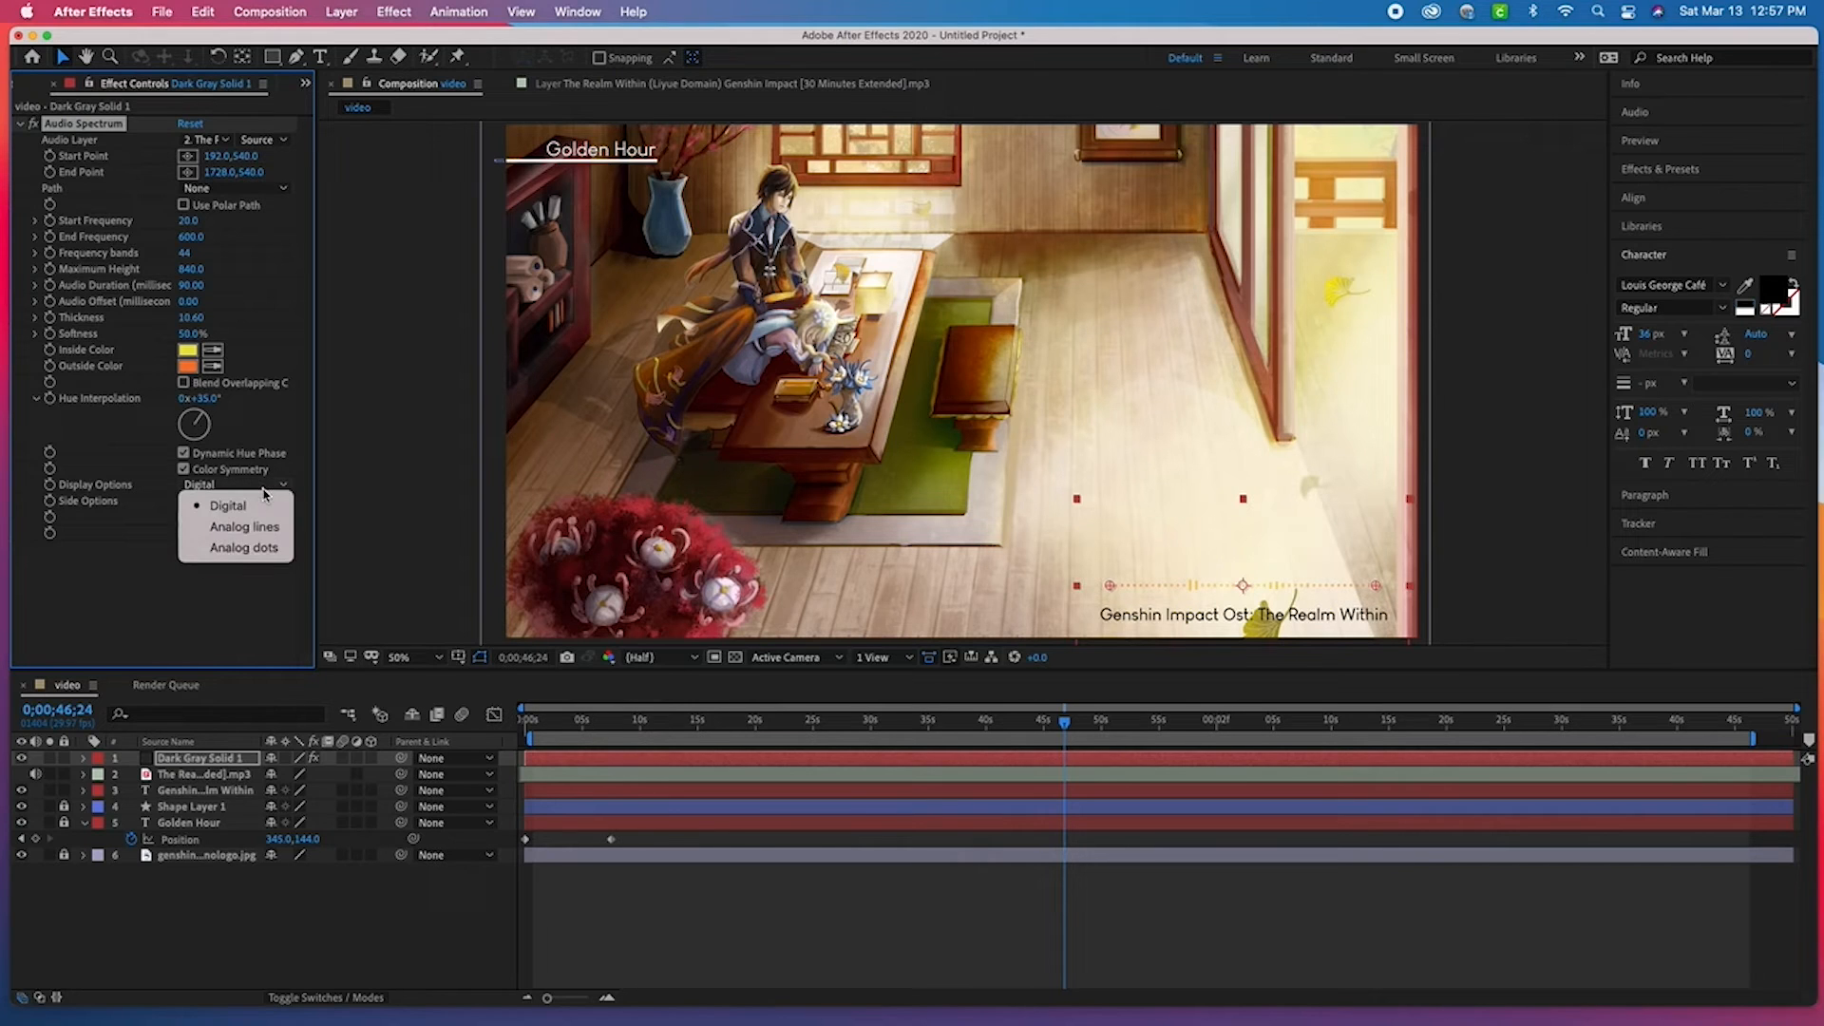
click(238, 551)
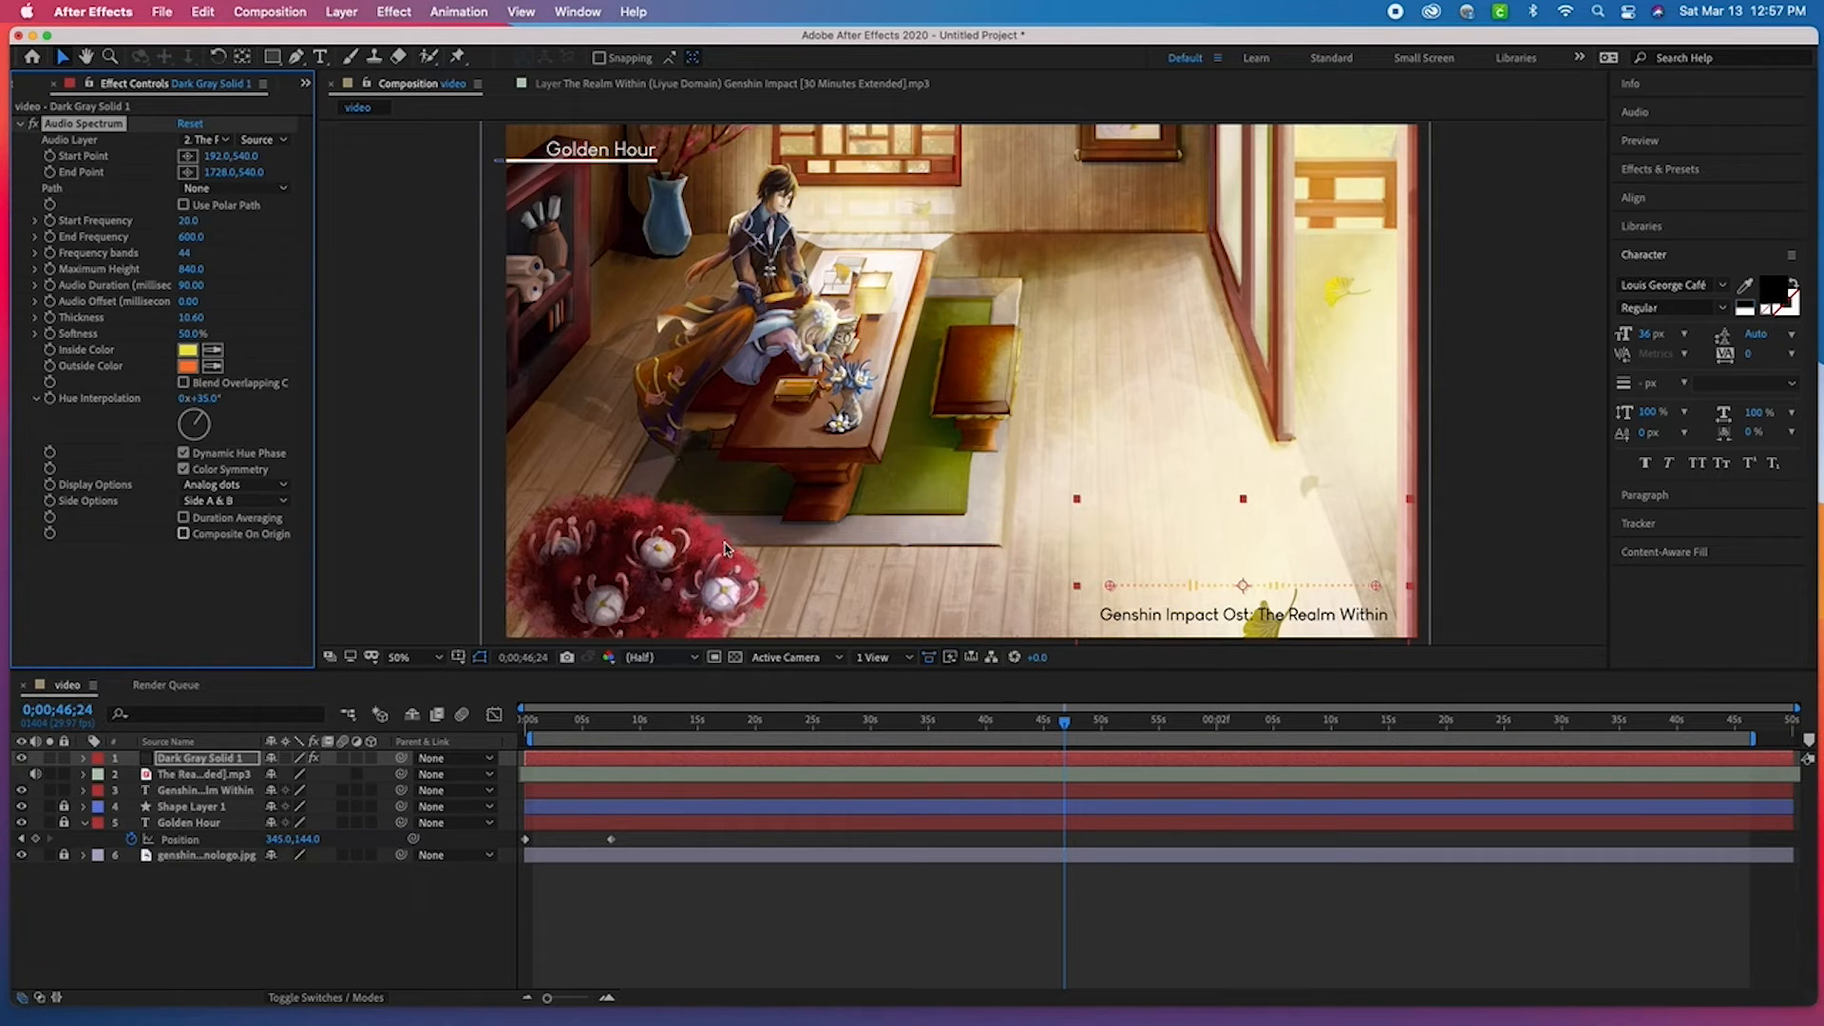
key(ctrl+Up)
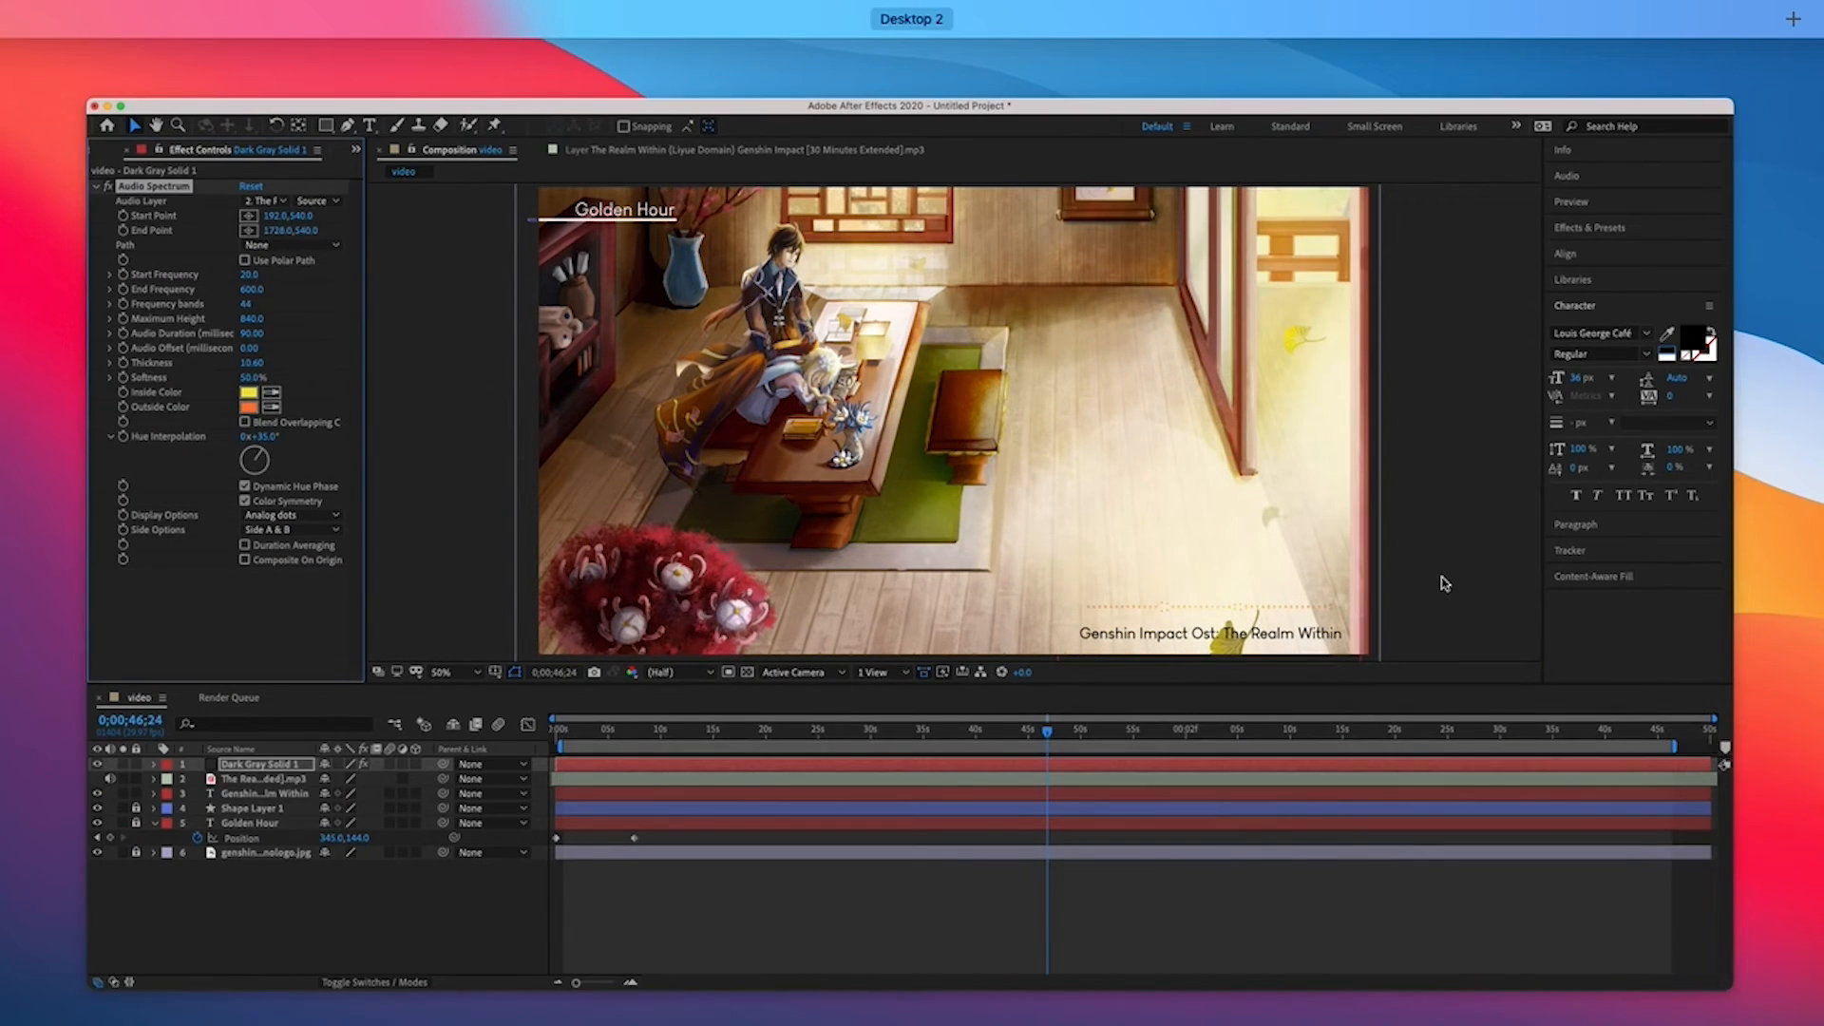
click(1430, 588)
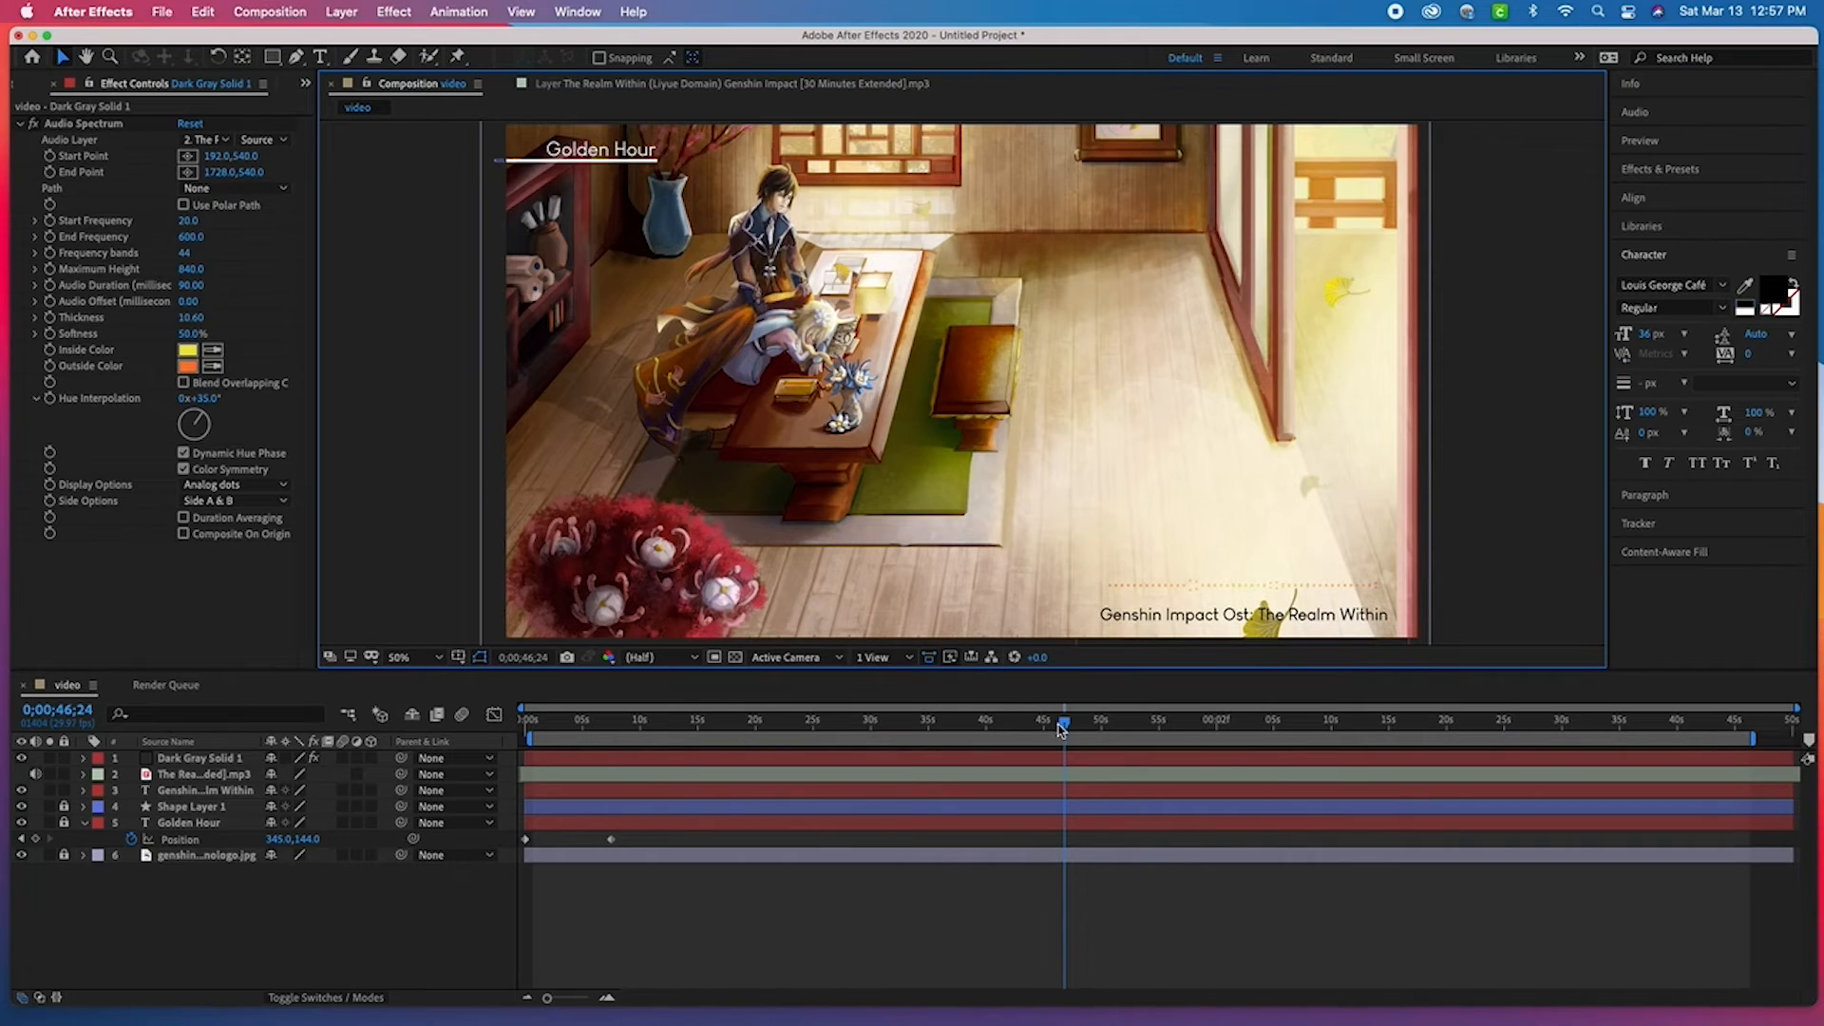
- Preview the spectrum from 0;00;43;17 and again from the start of the composition
drag(1053, 730, 1027, 728)
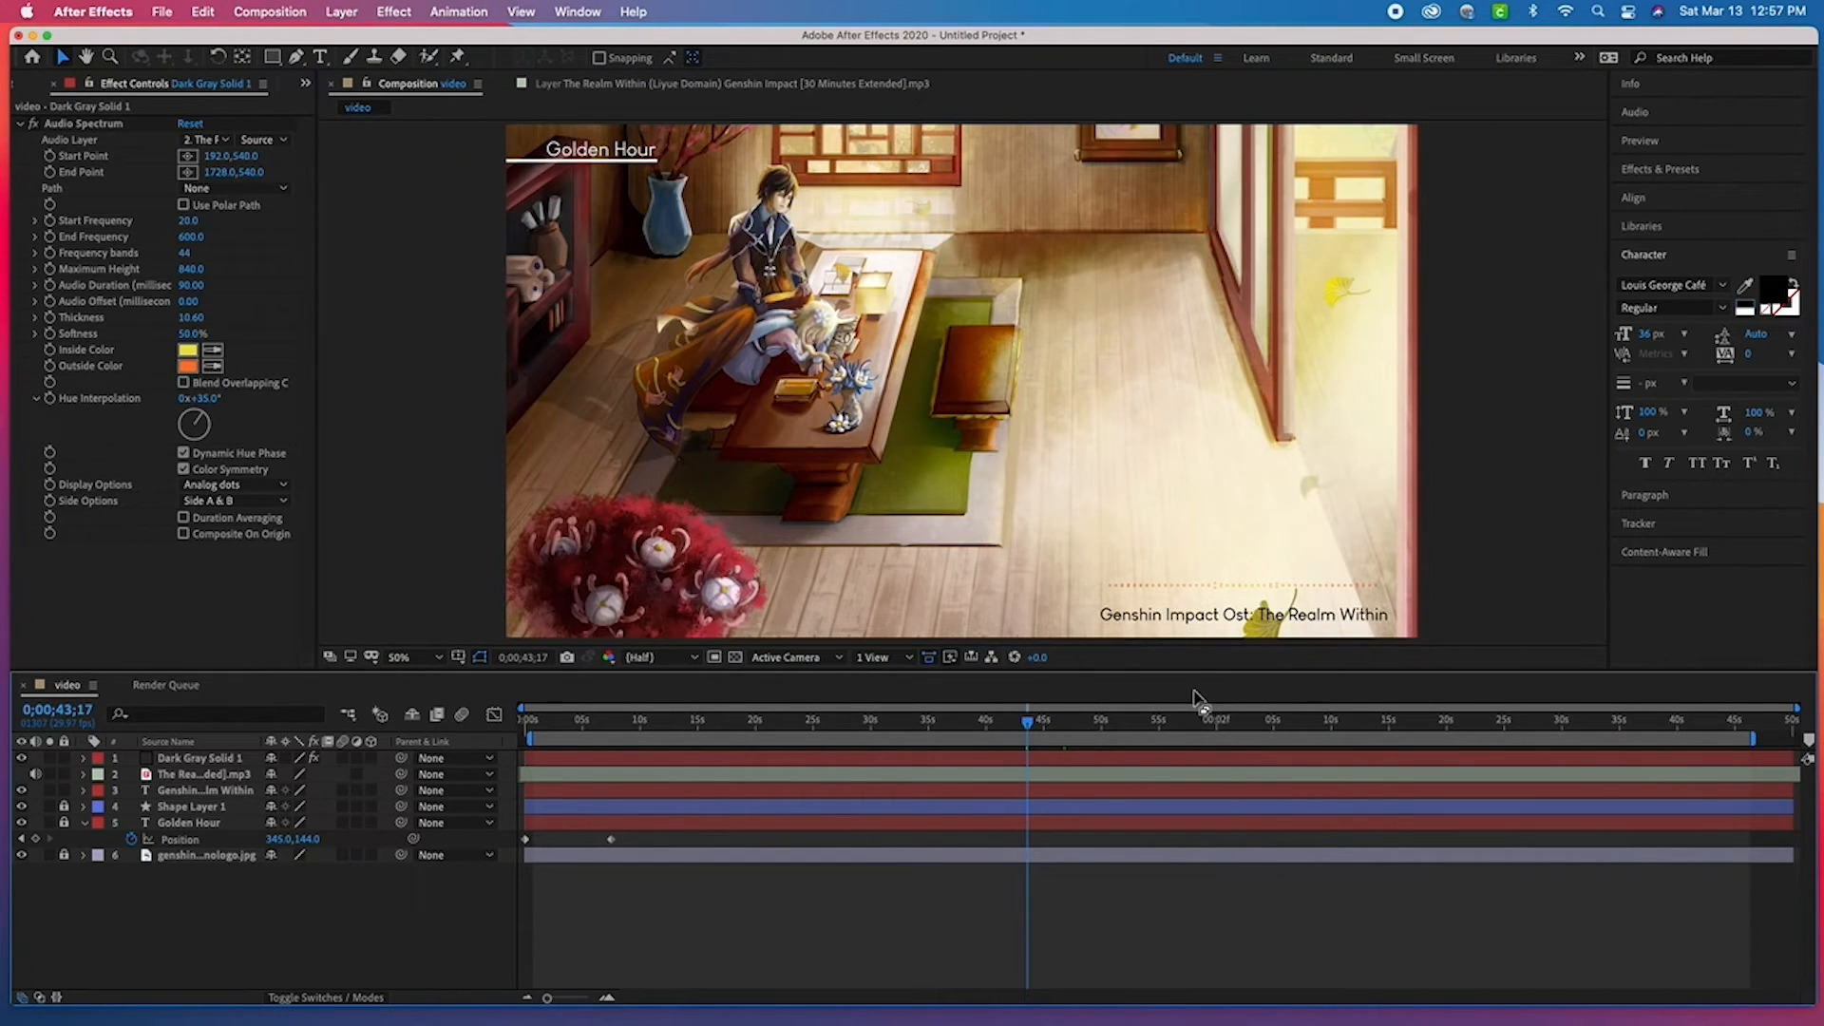
key(space)
drag(1026, 724, 358, 757)
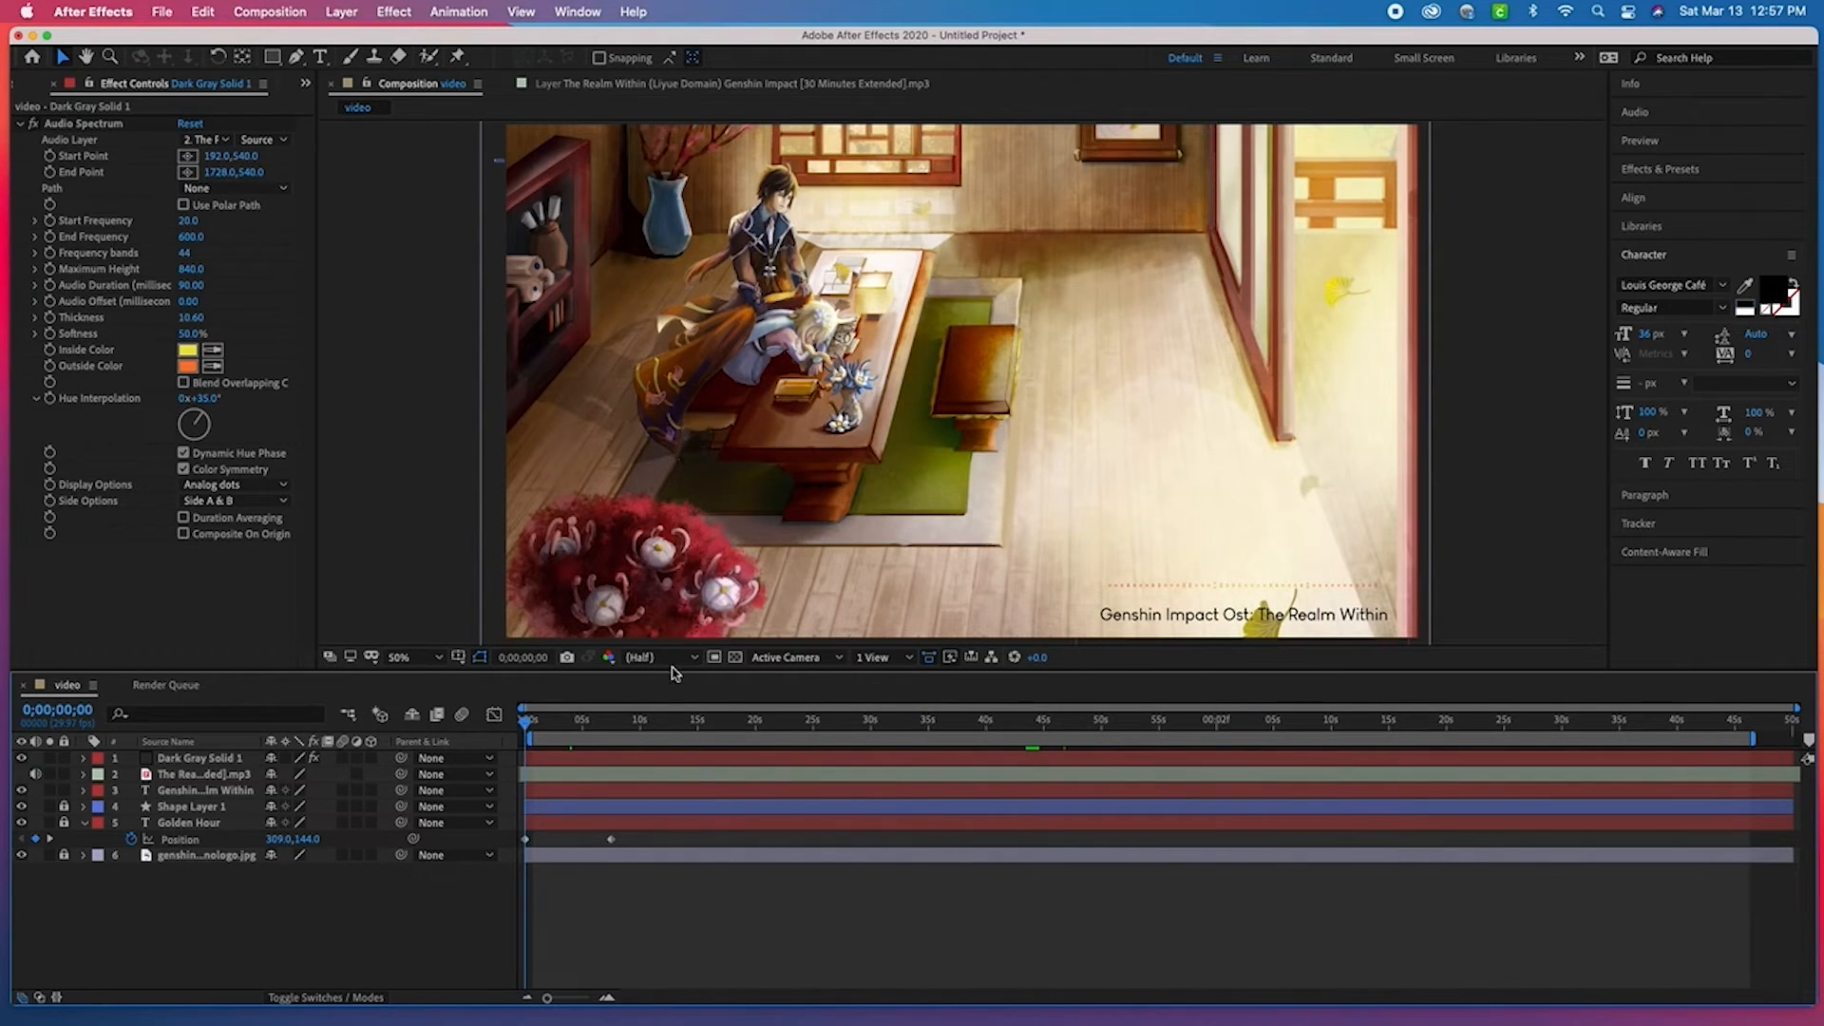
key(space)
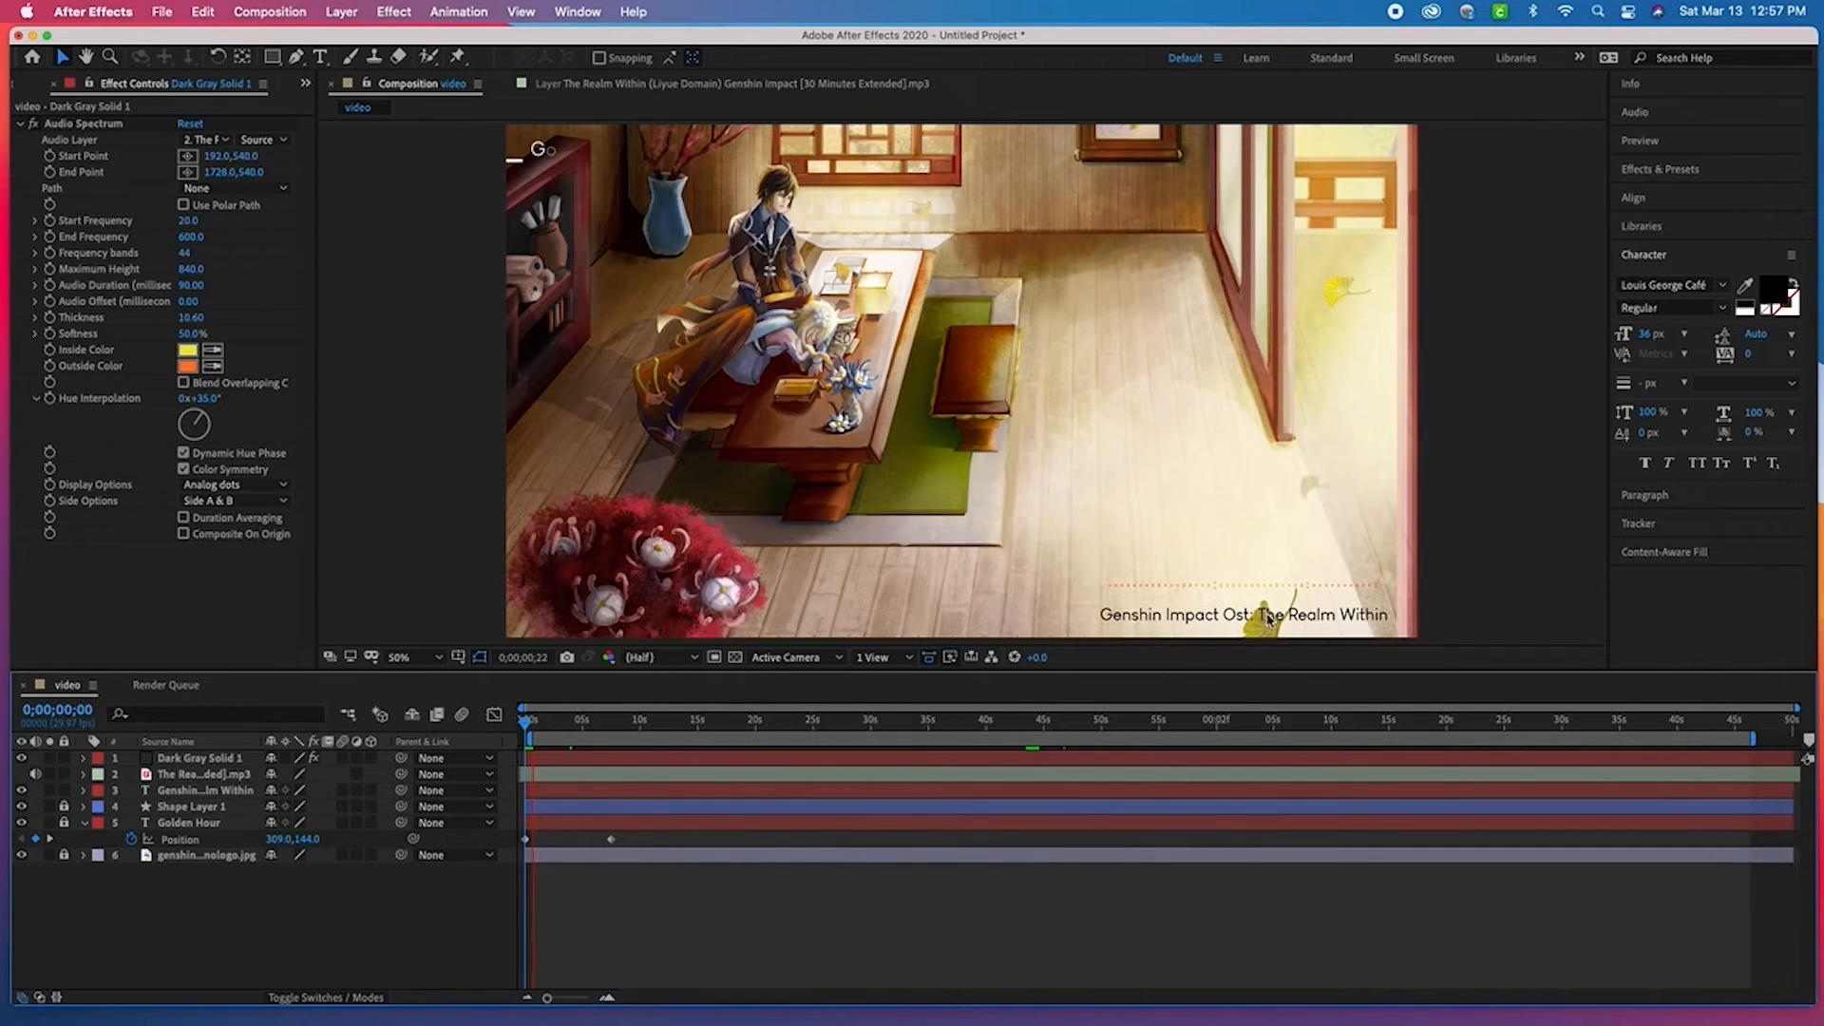
- Preview the composition from the beginning to check the Analog dots spectrum
click(525, 724)
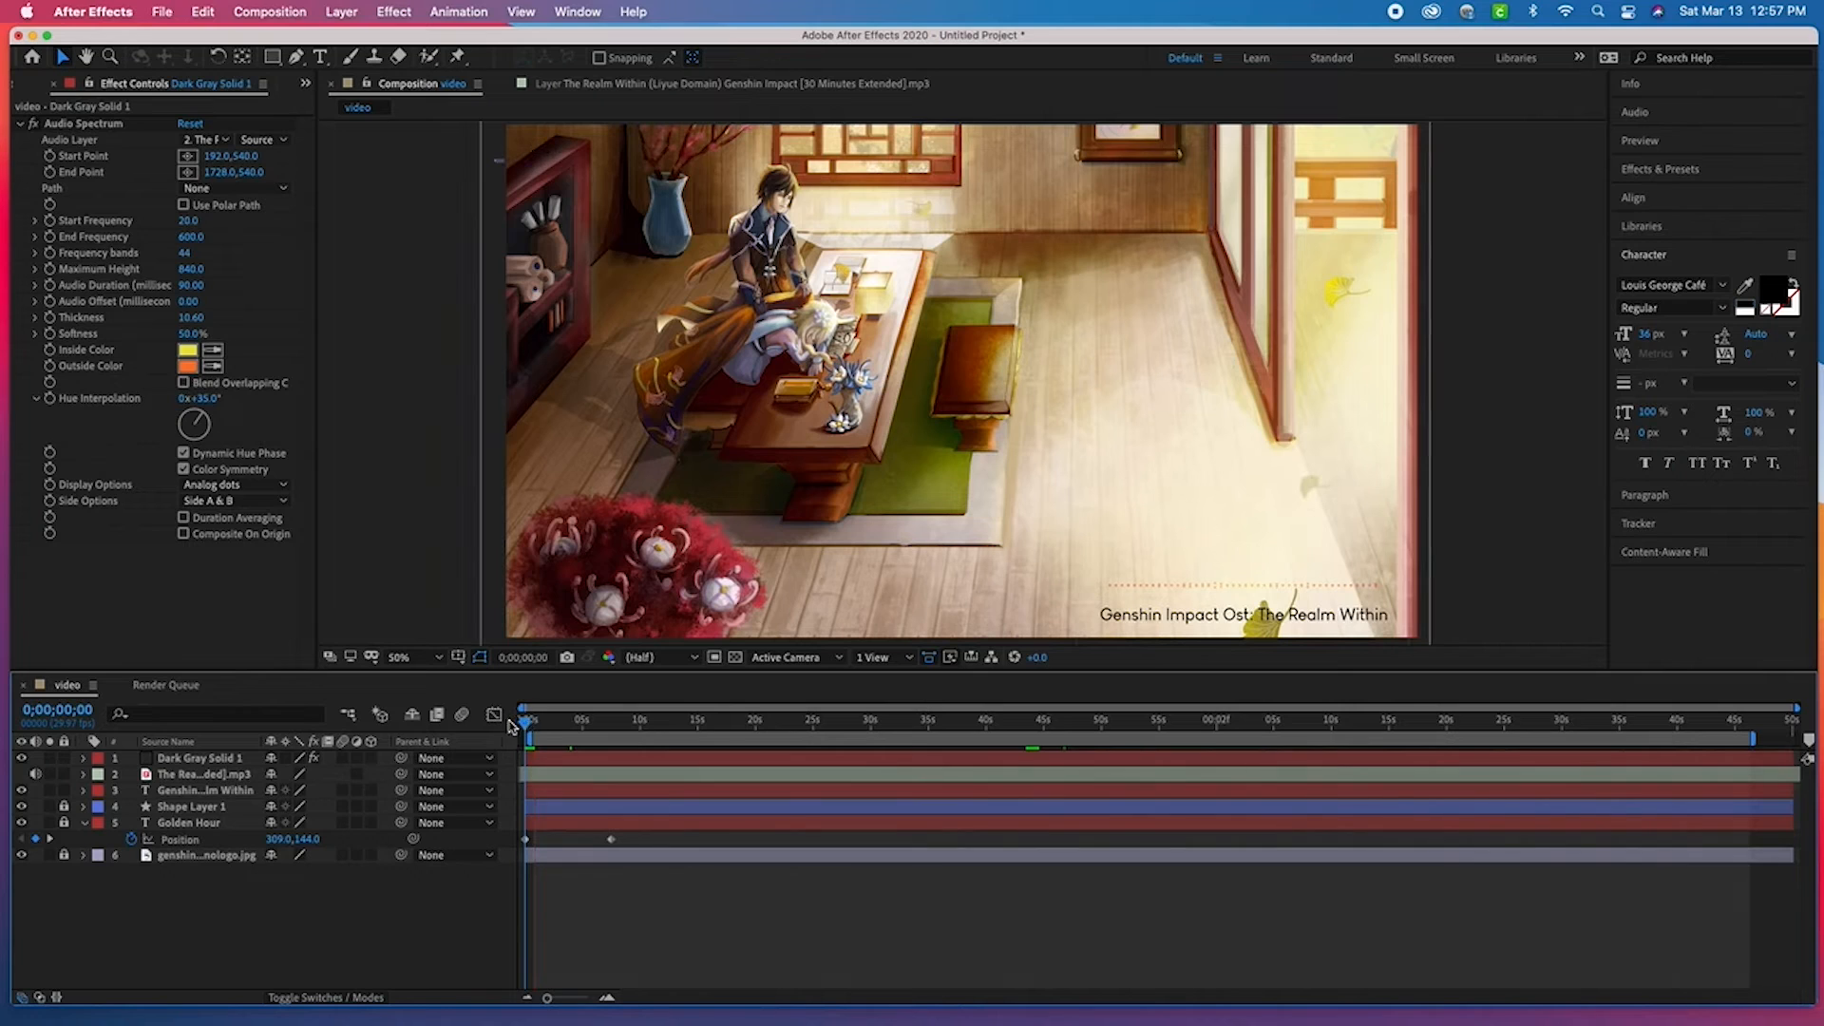
drag(547, 702, 459, 707)
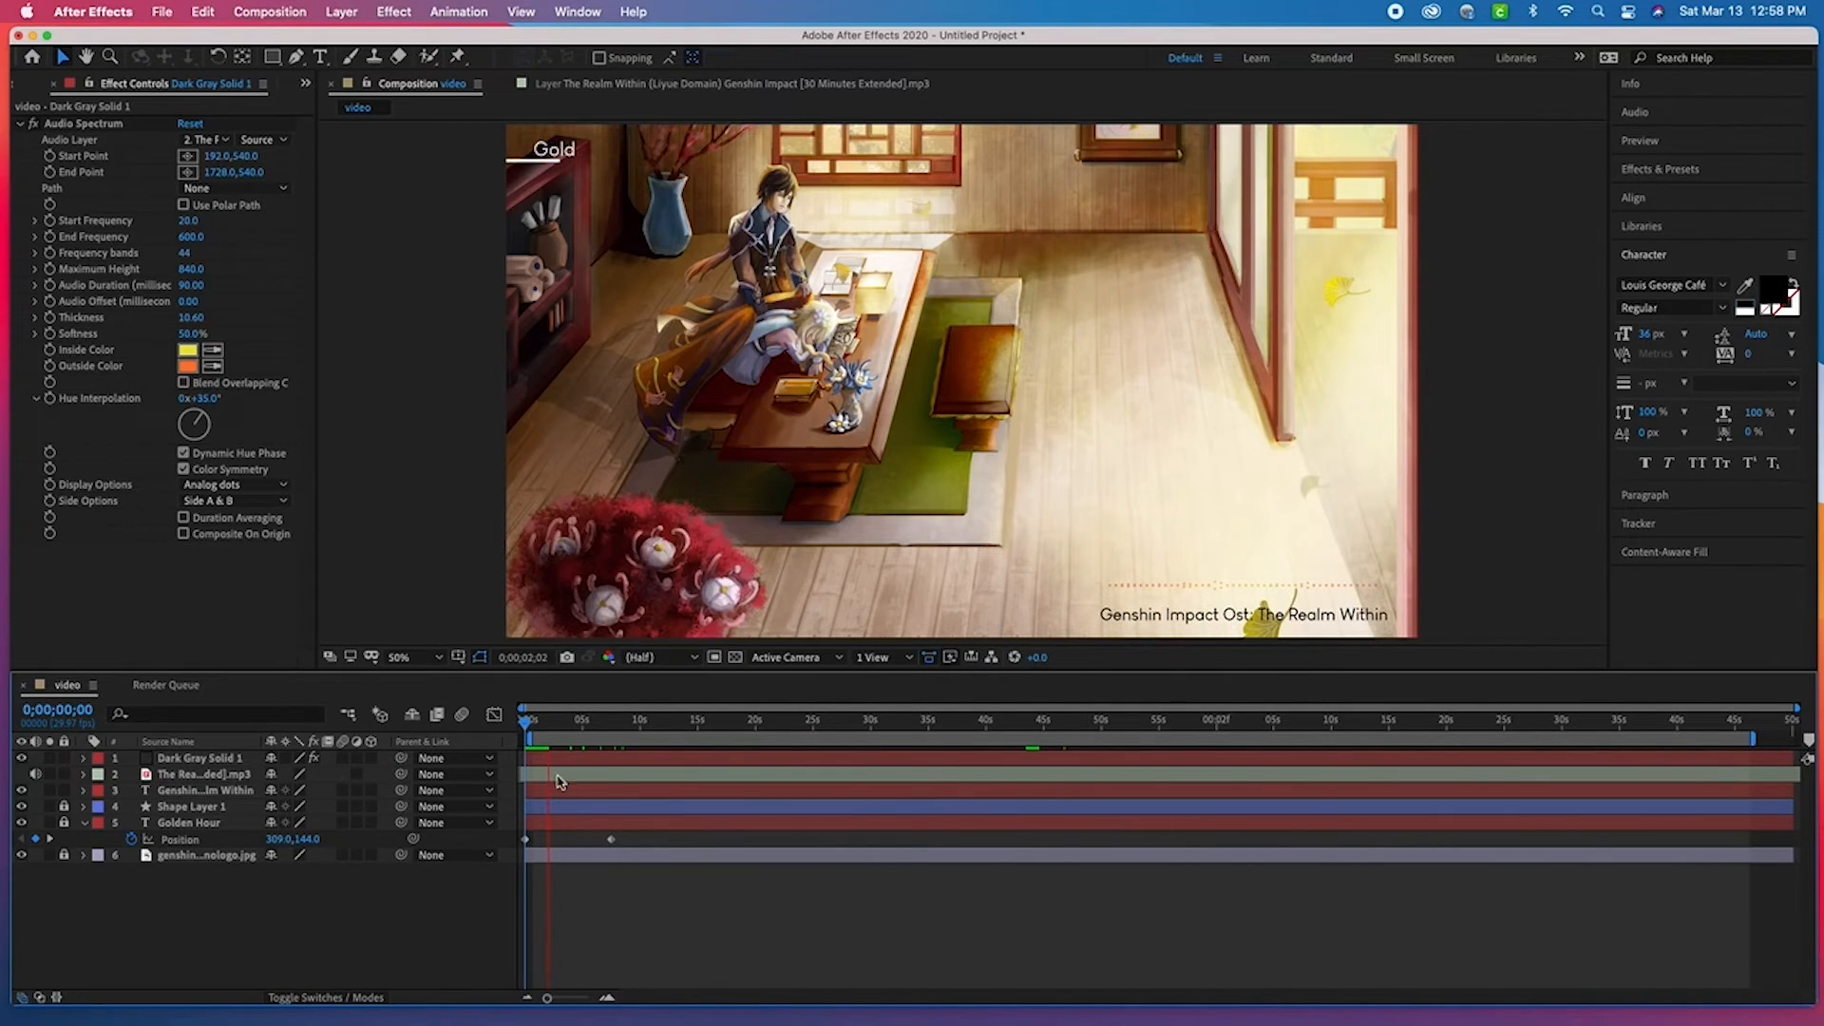
drag(524, 724, 485, 731)
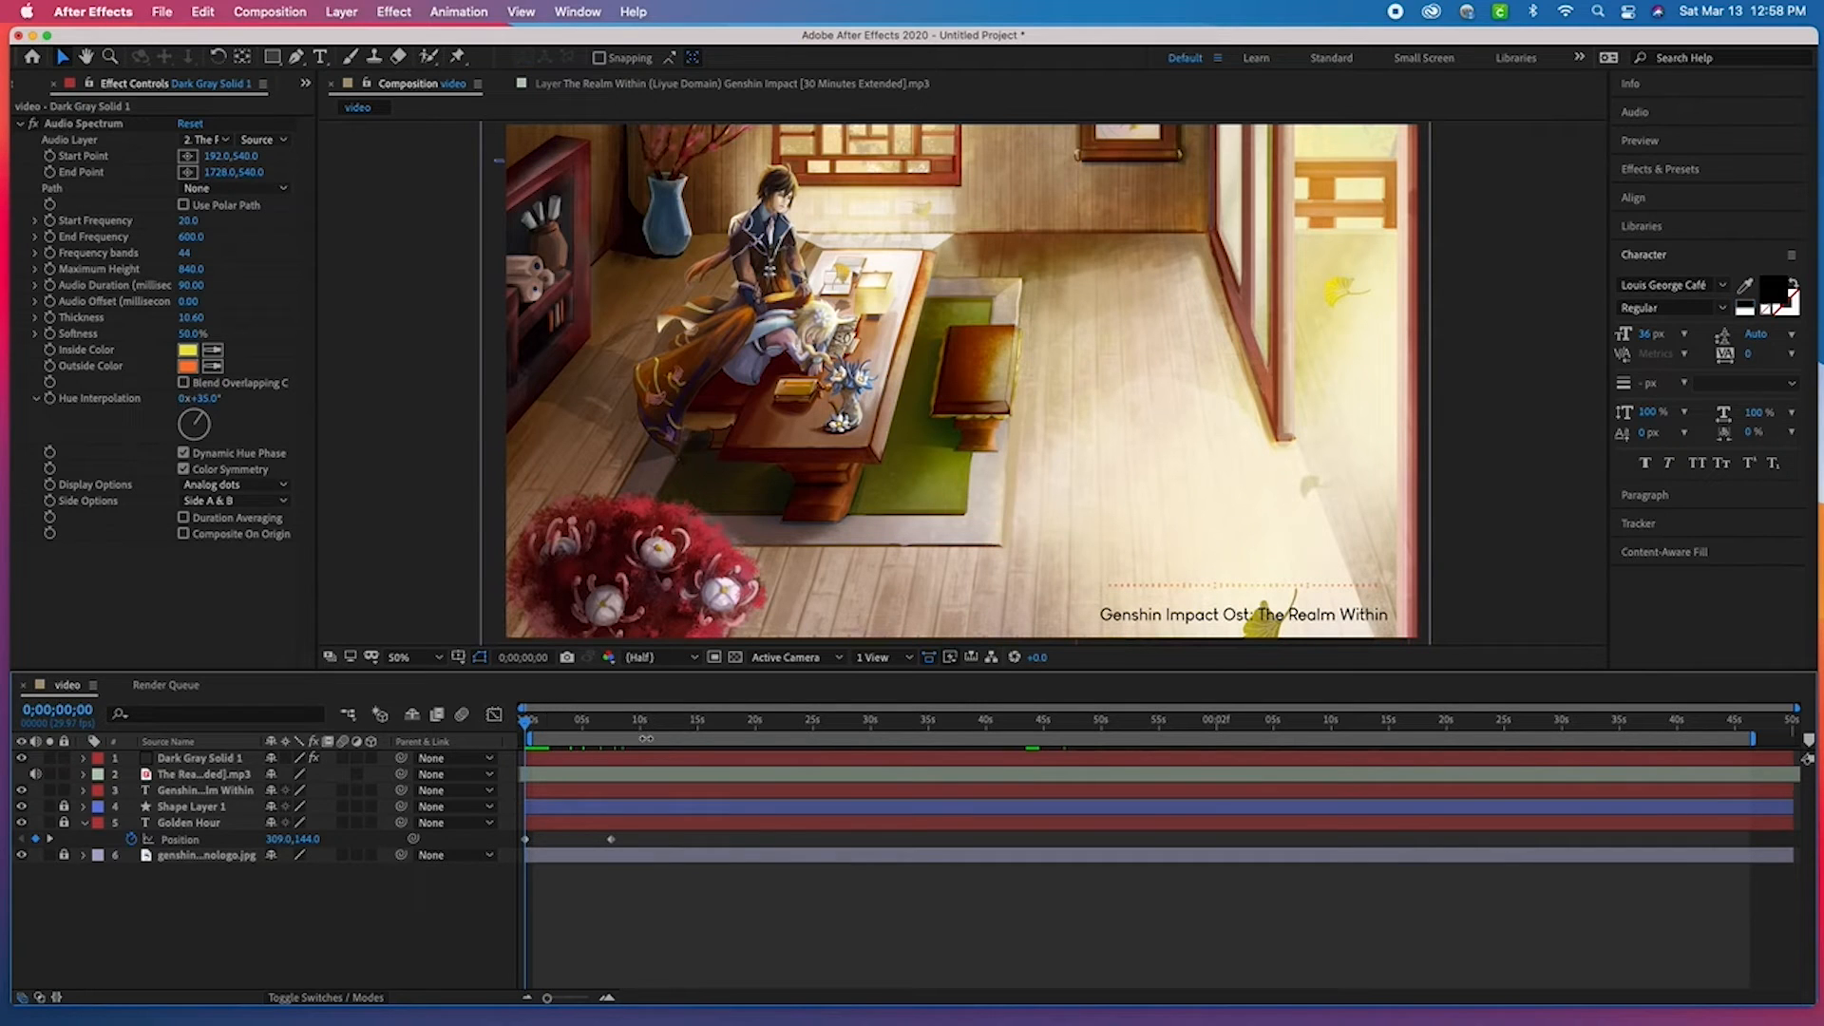
key(space)
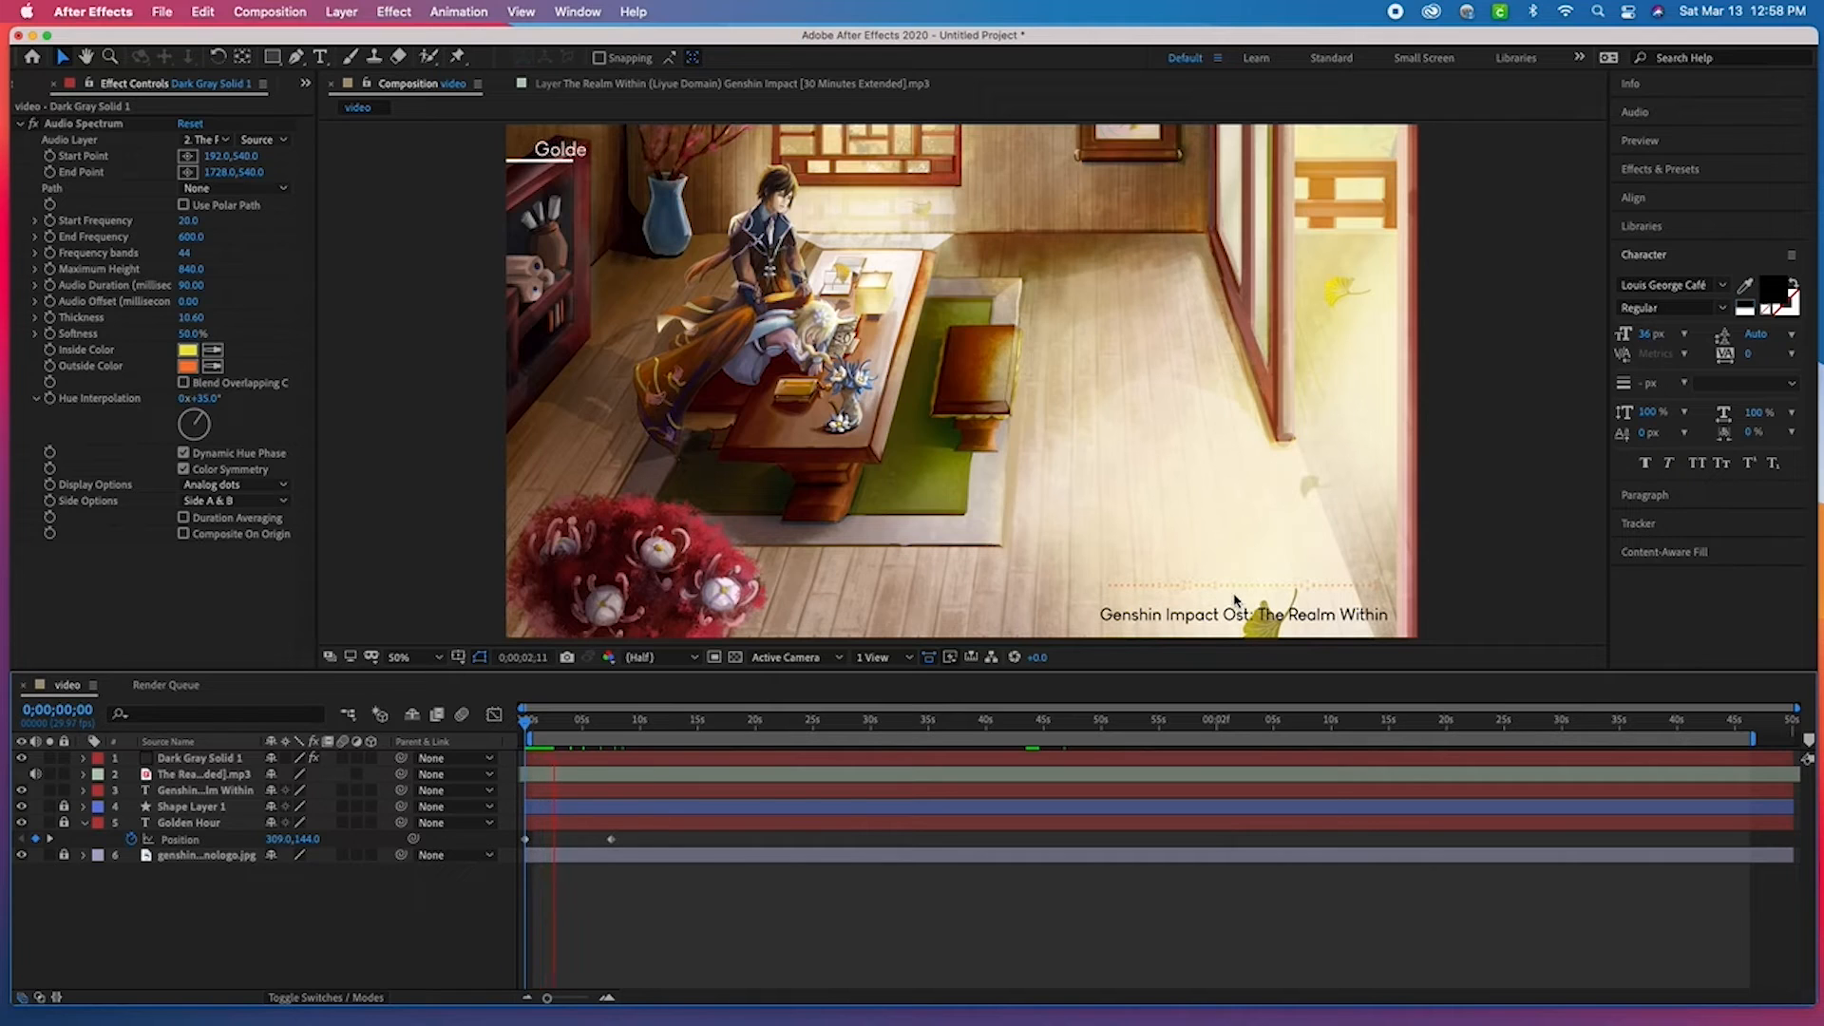
key(space)
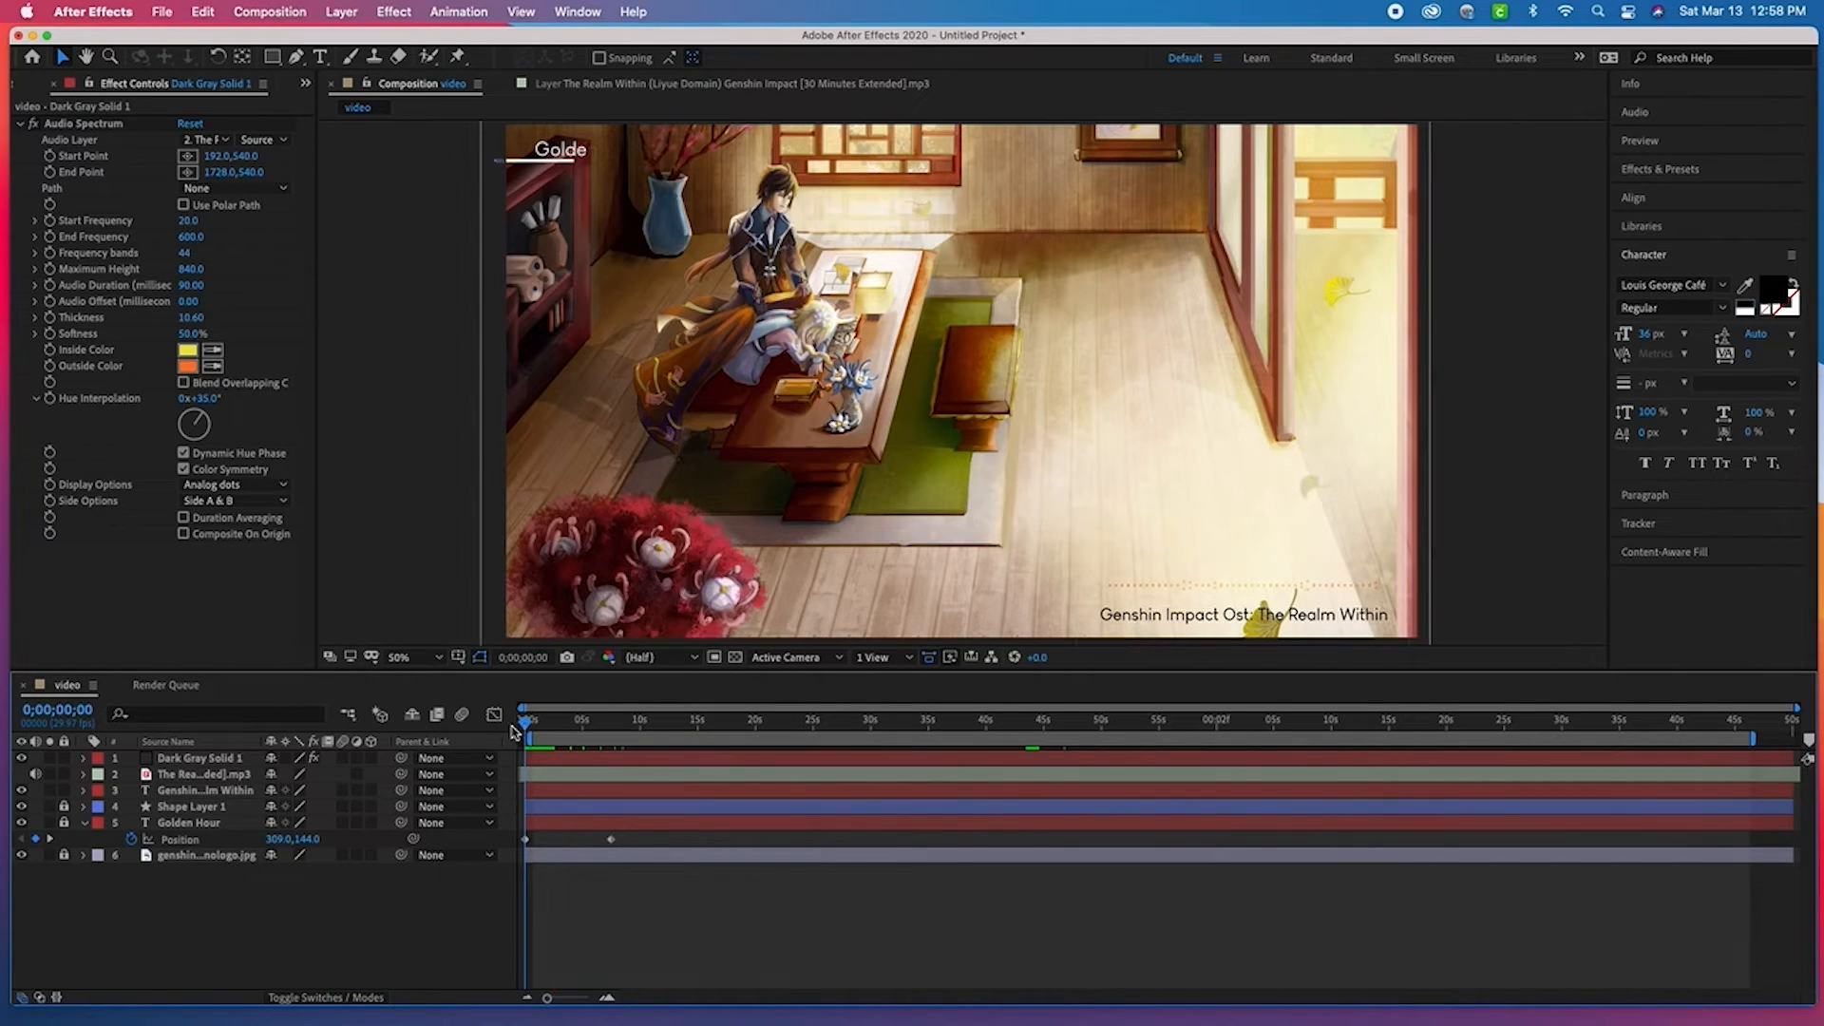
- Preview the spectrum from the start with the Analog lines display and return it to Analog dots
click(255, 493)
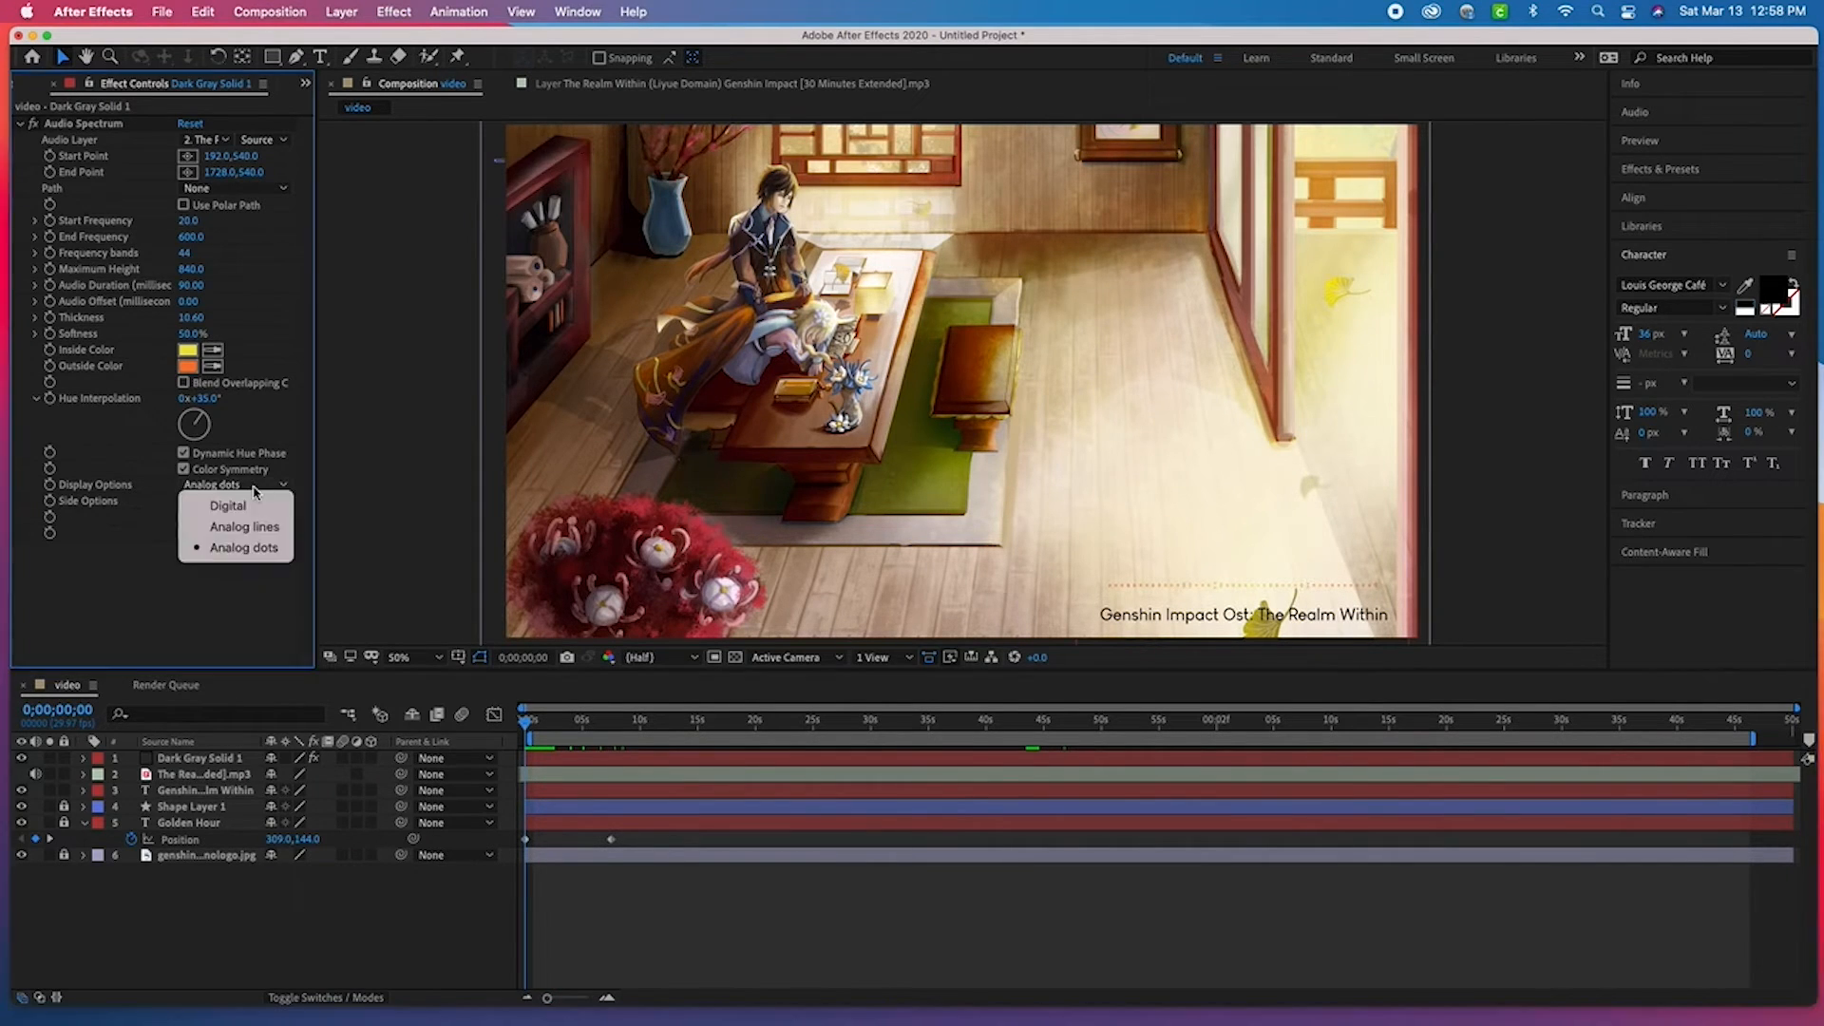
click(245, 526)
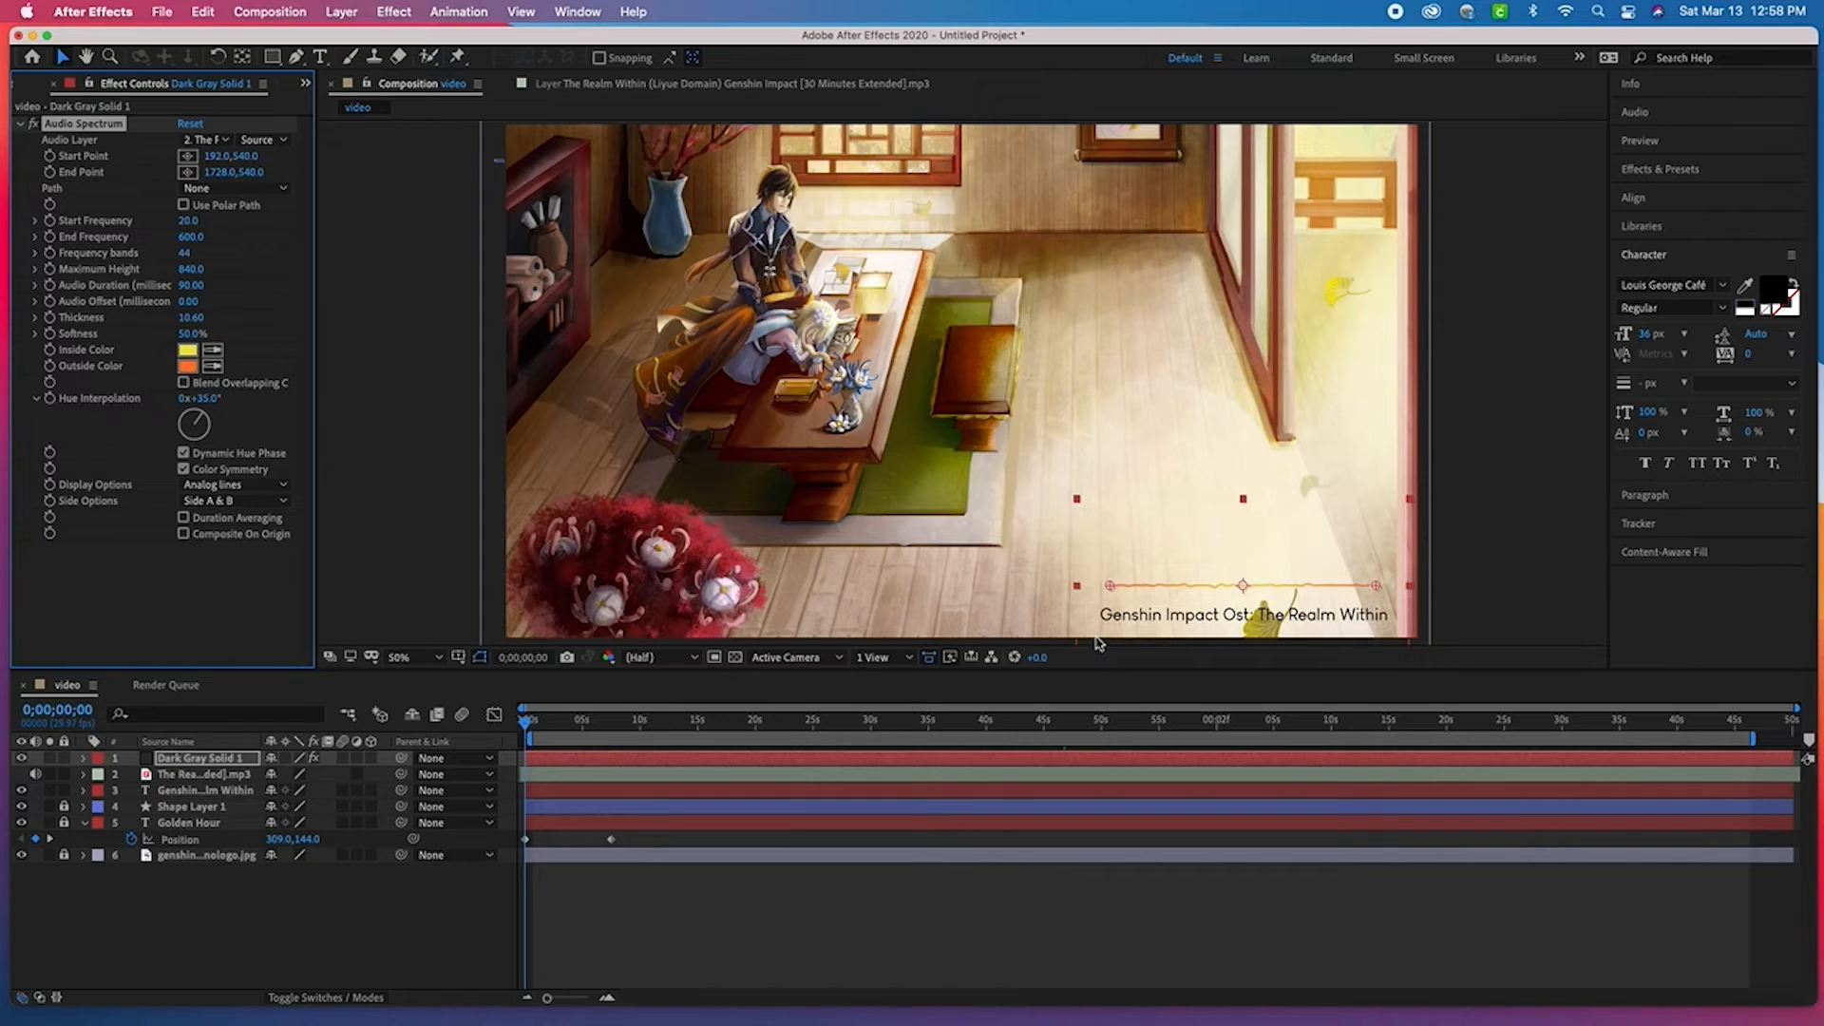
key(space)
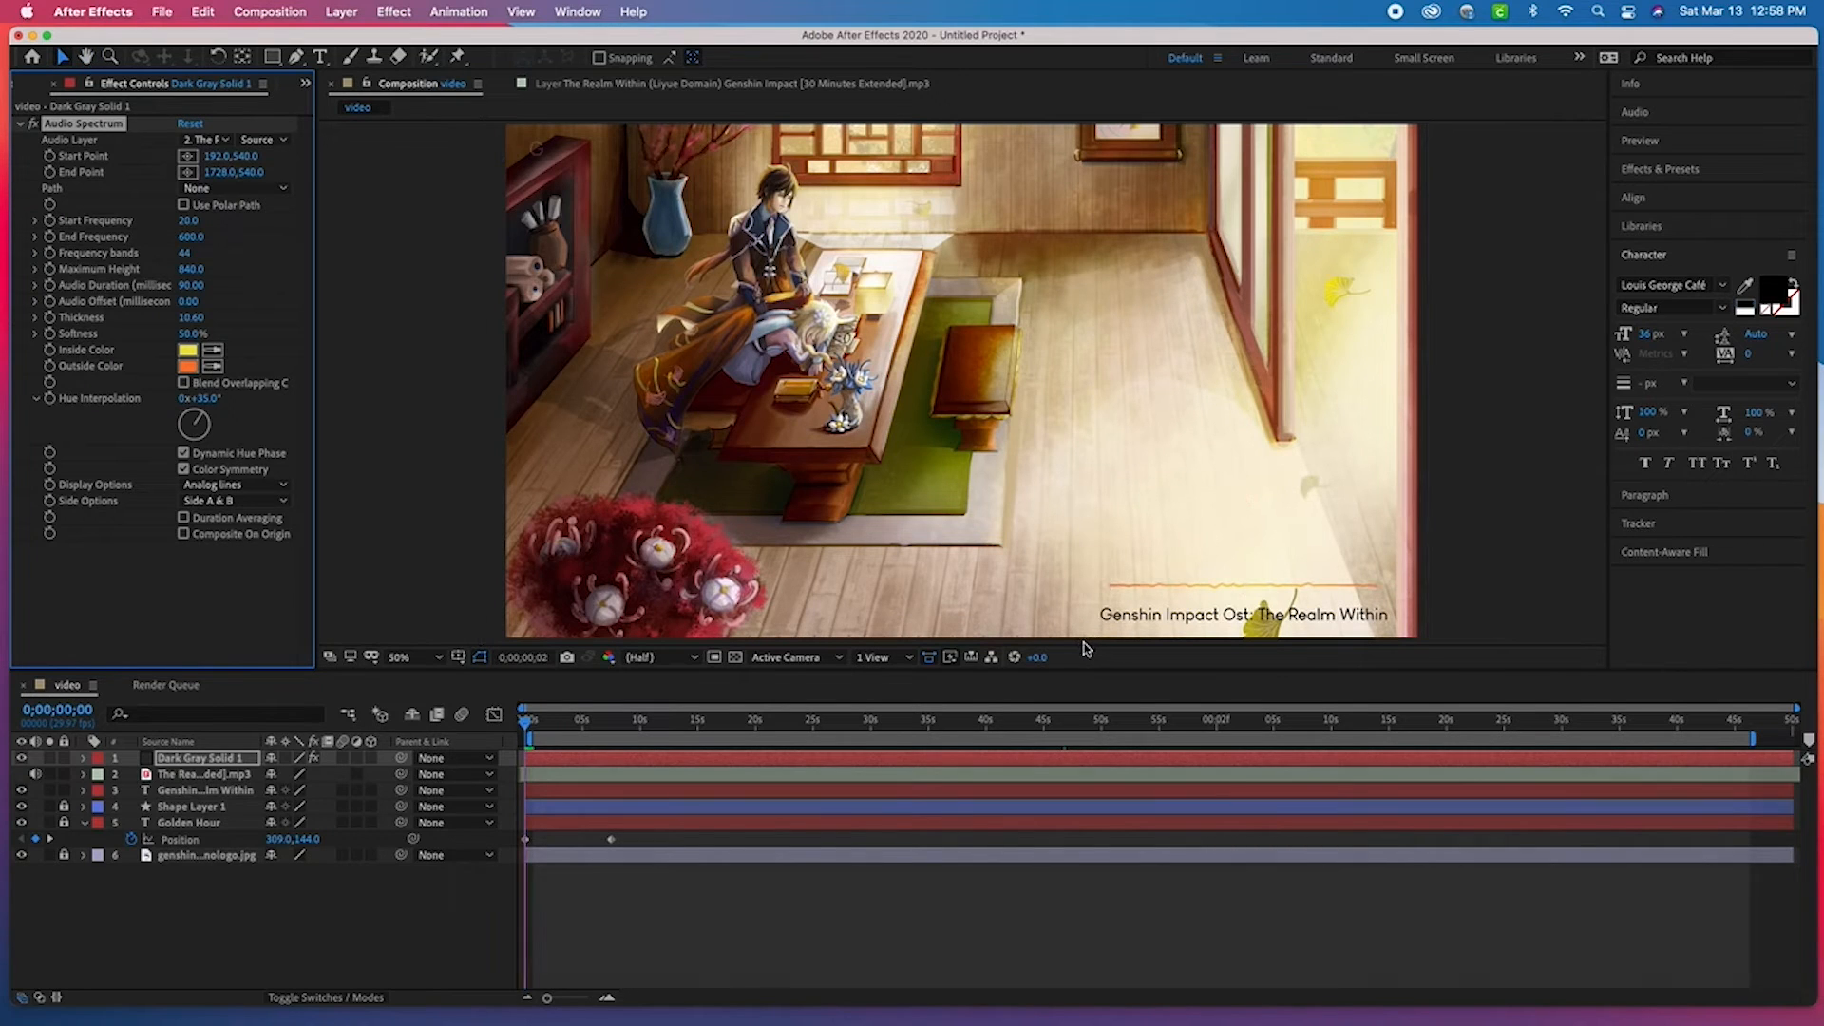
key(space)
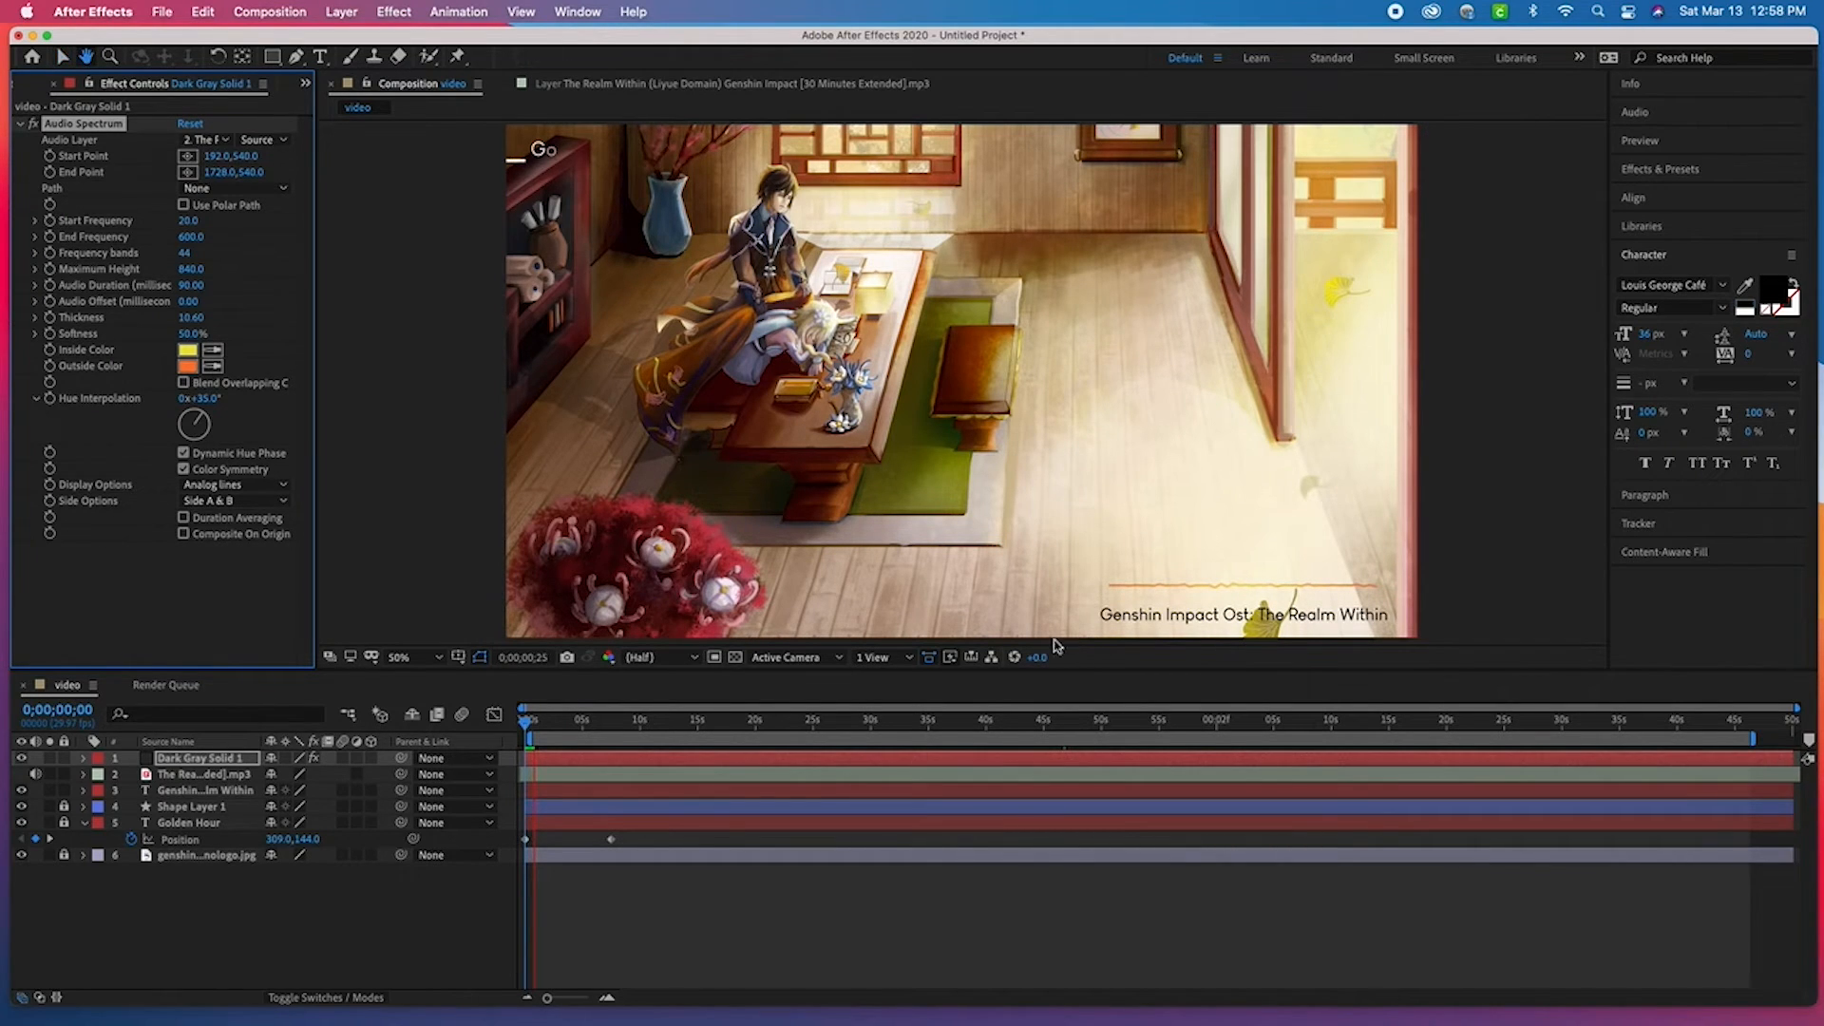
click(520, 722)
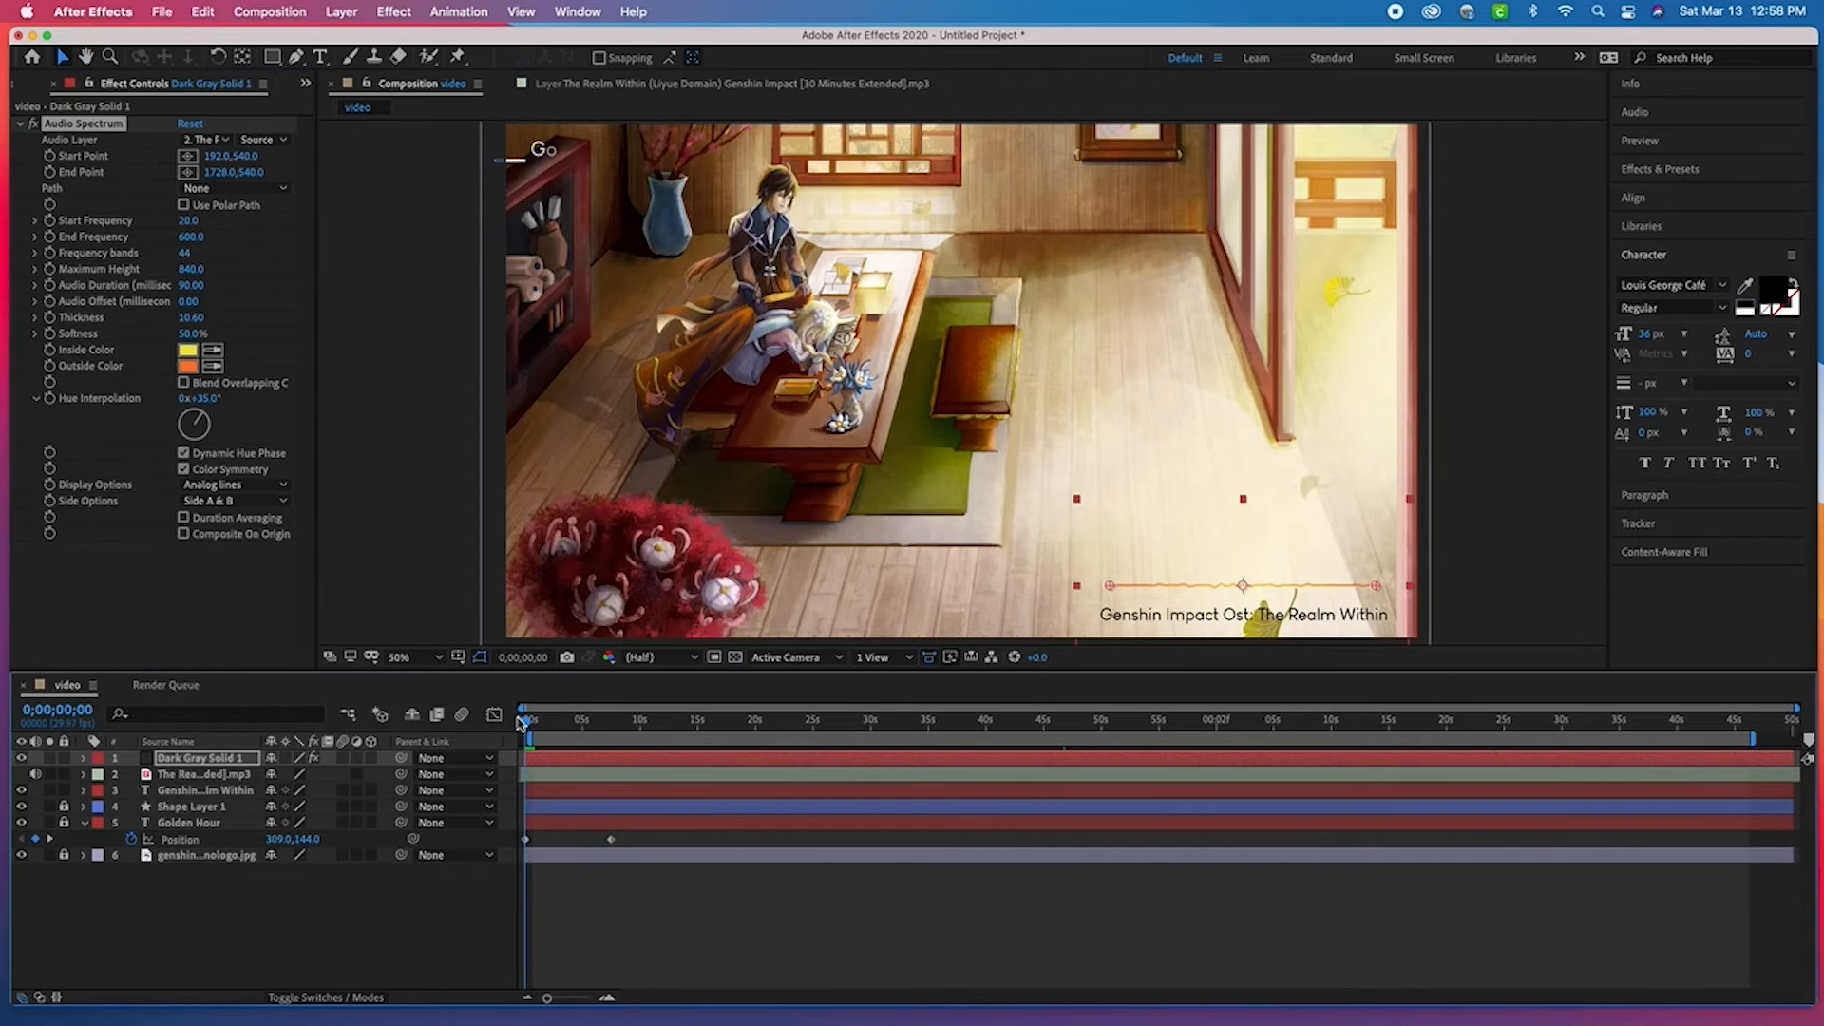
key(space)
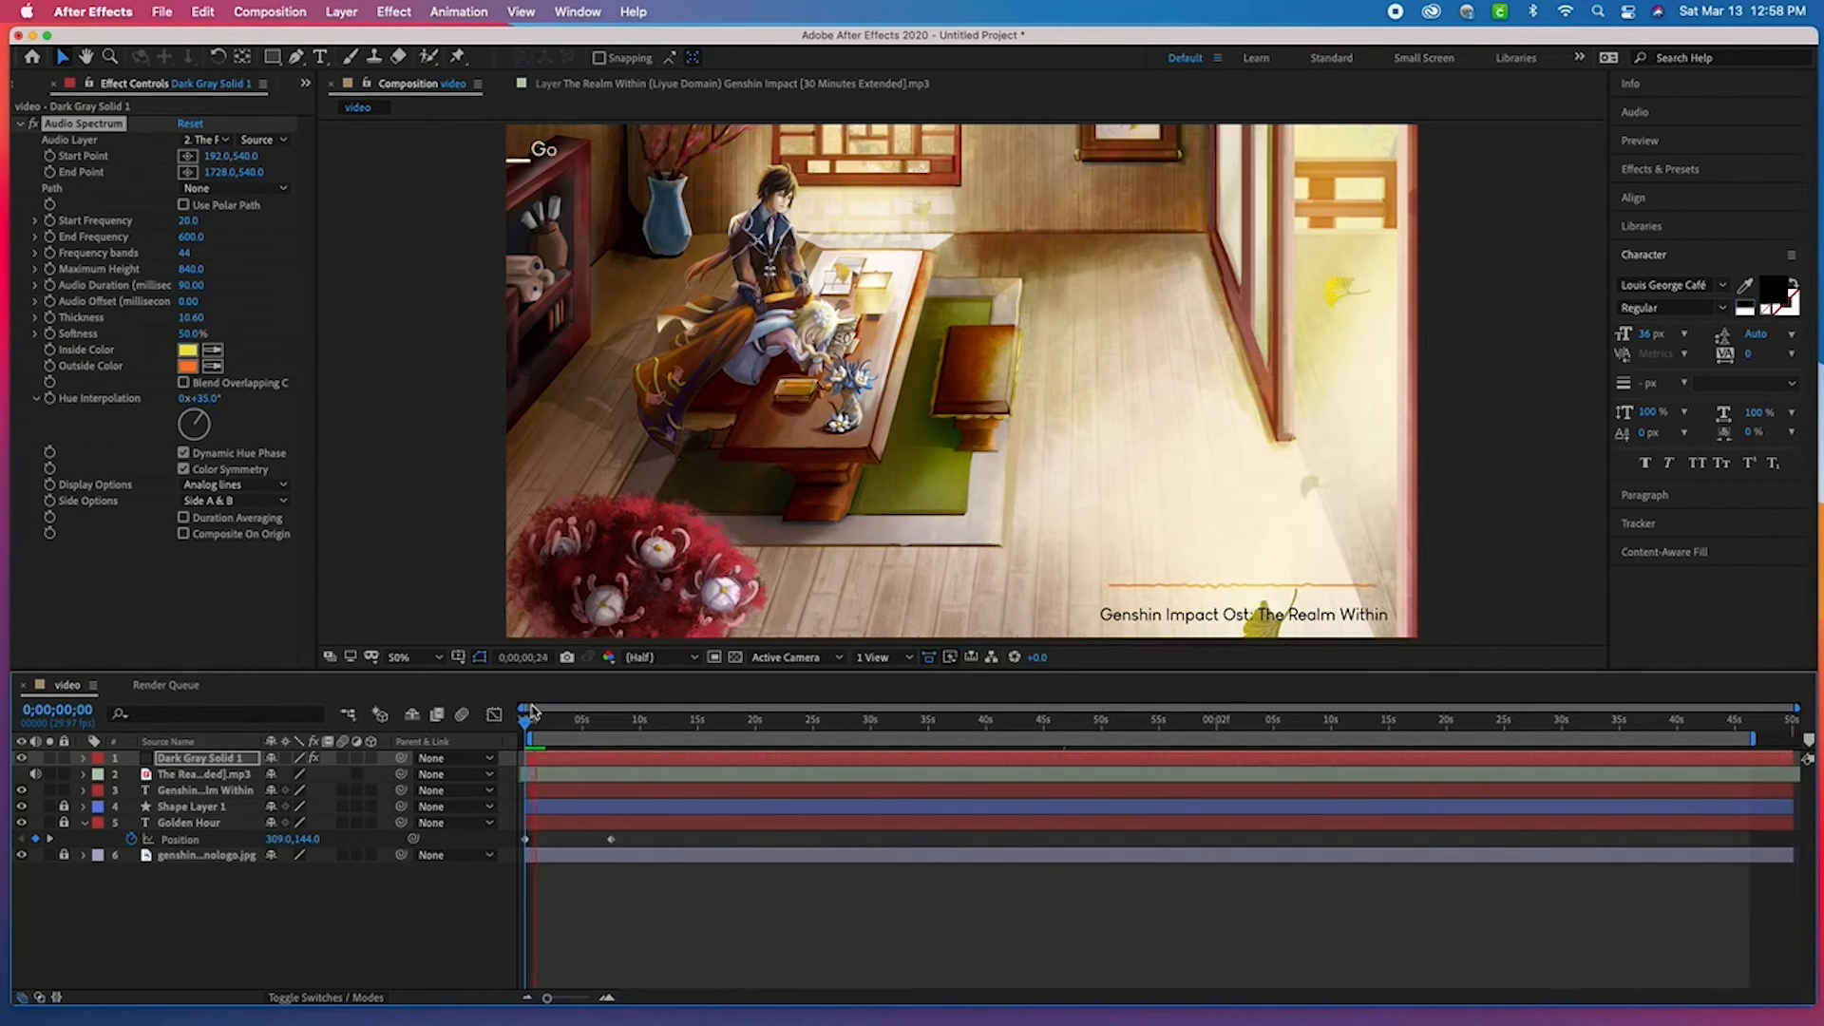
key(space)
click(235, 486)
click(228, 548)
- Try another side option for the spectrum, returning it to Side A & B with the solid deselected
click(233, 500)
click(243, 544)
click(241, 502)
click(242, 563)
click(388, 548)
- Preview the spectrum around 0;00;44;07 and return the playhead to the start of the composition
key(space)
drag(529, 727, 1034, 724)
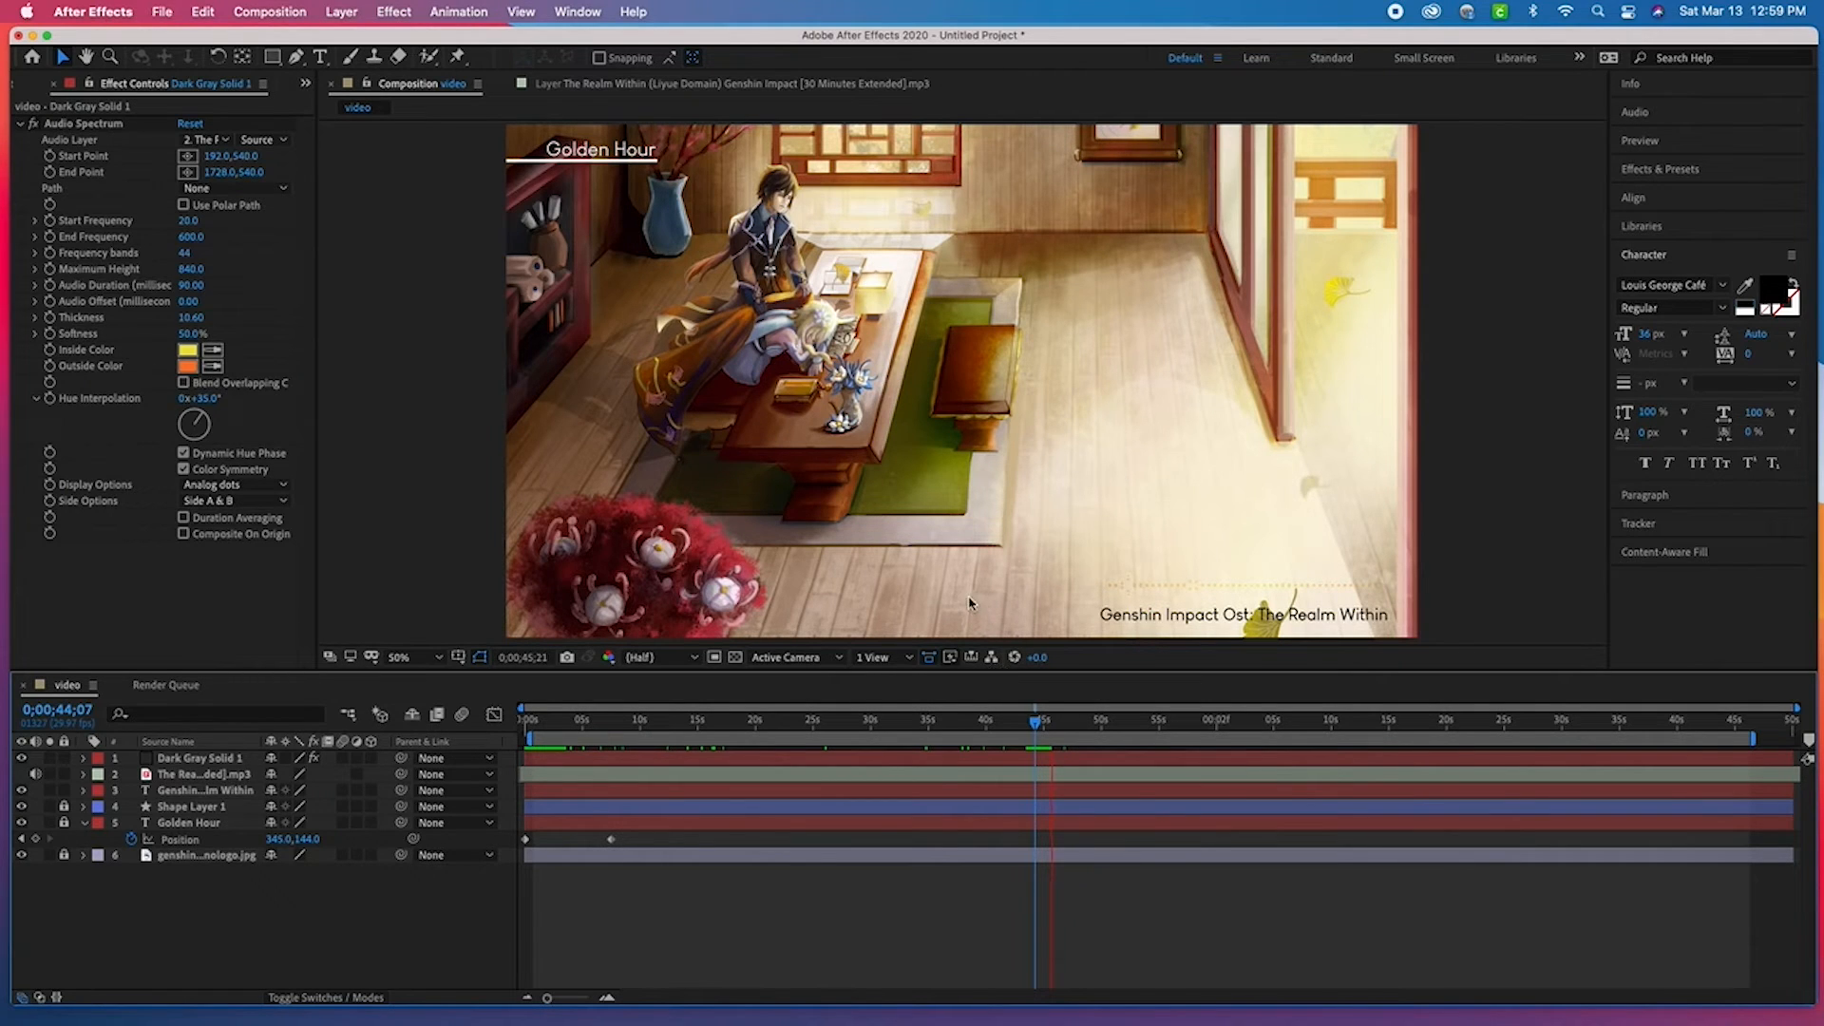
drag(1035, 724, 504, 728)
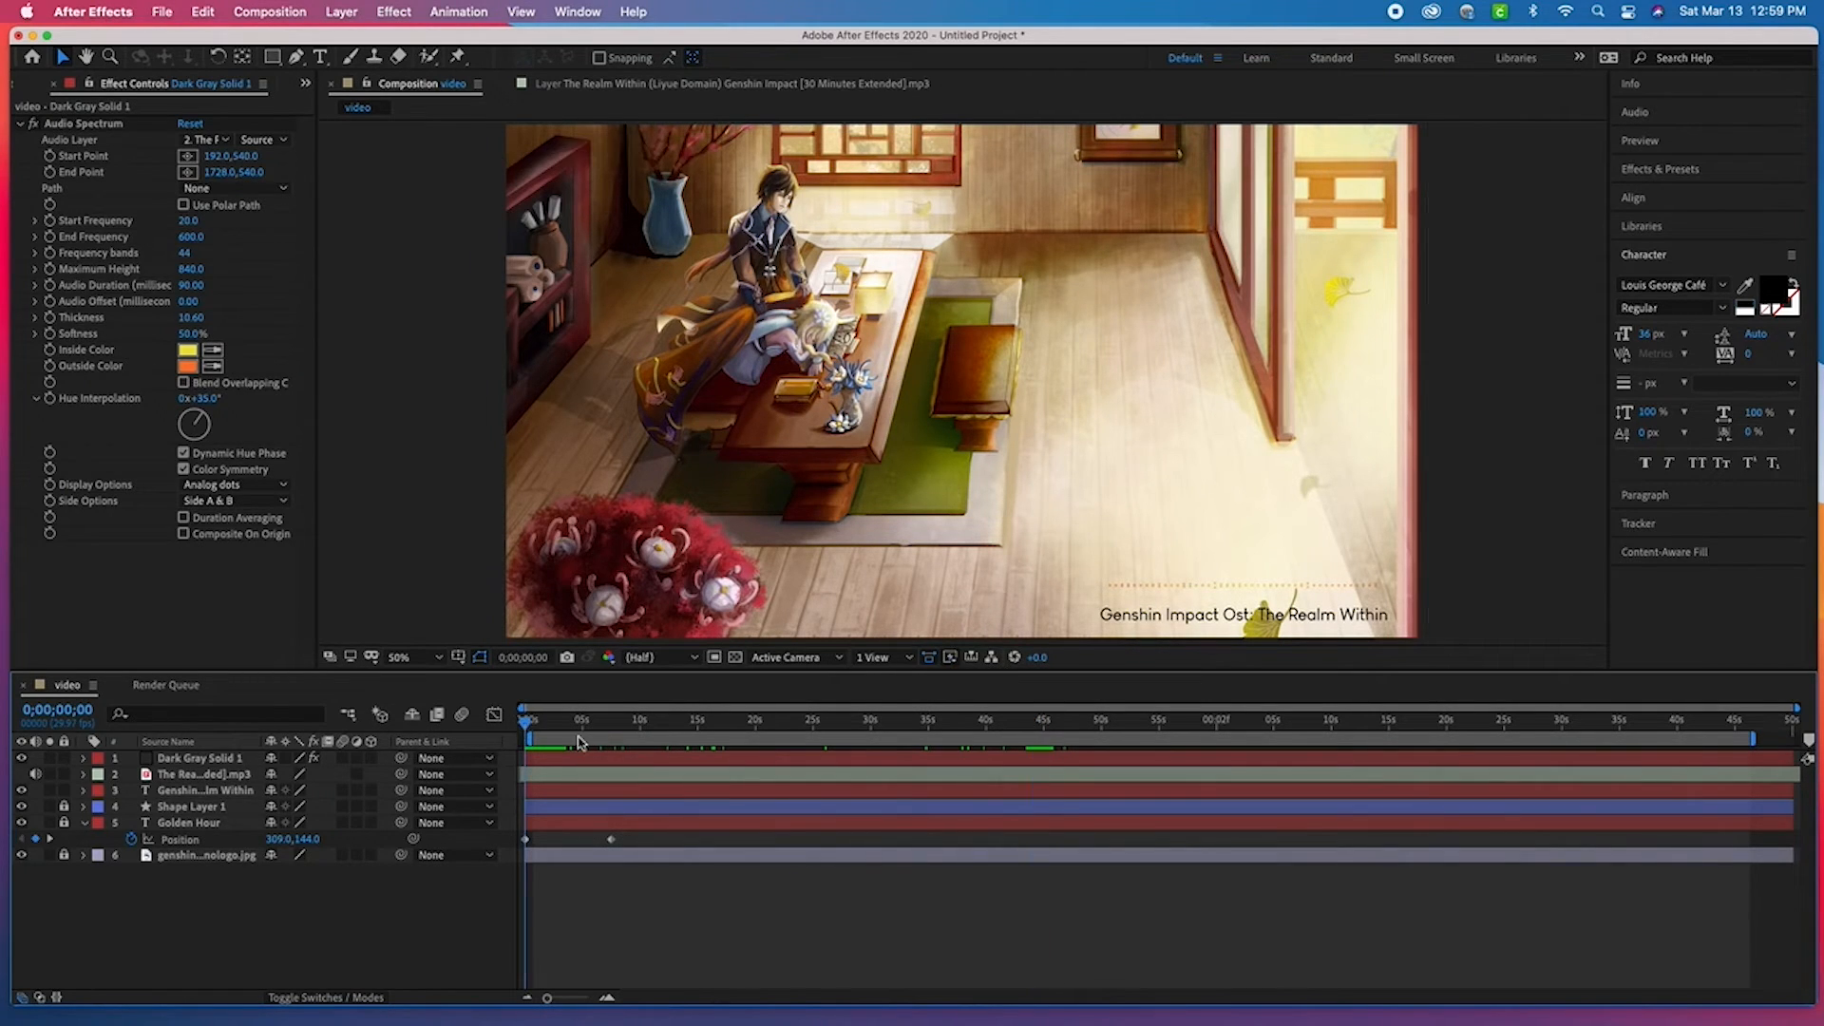
- Create a new dark gray solid layer in the composition with the playhead at 0;00;04;17
click(579, 740)
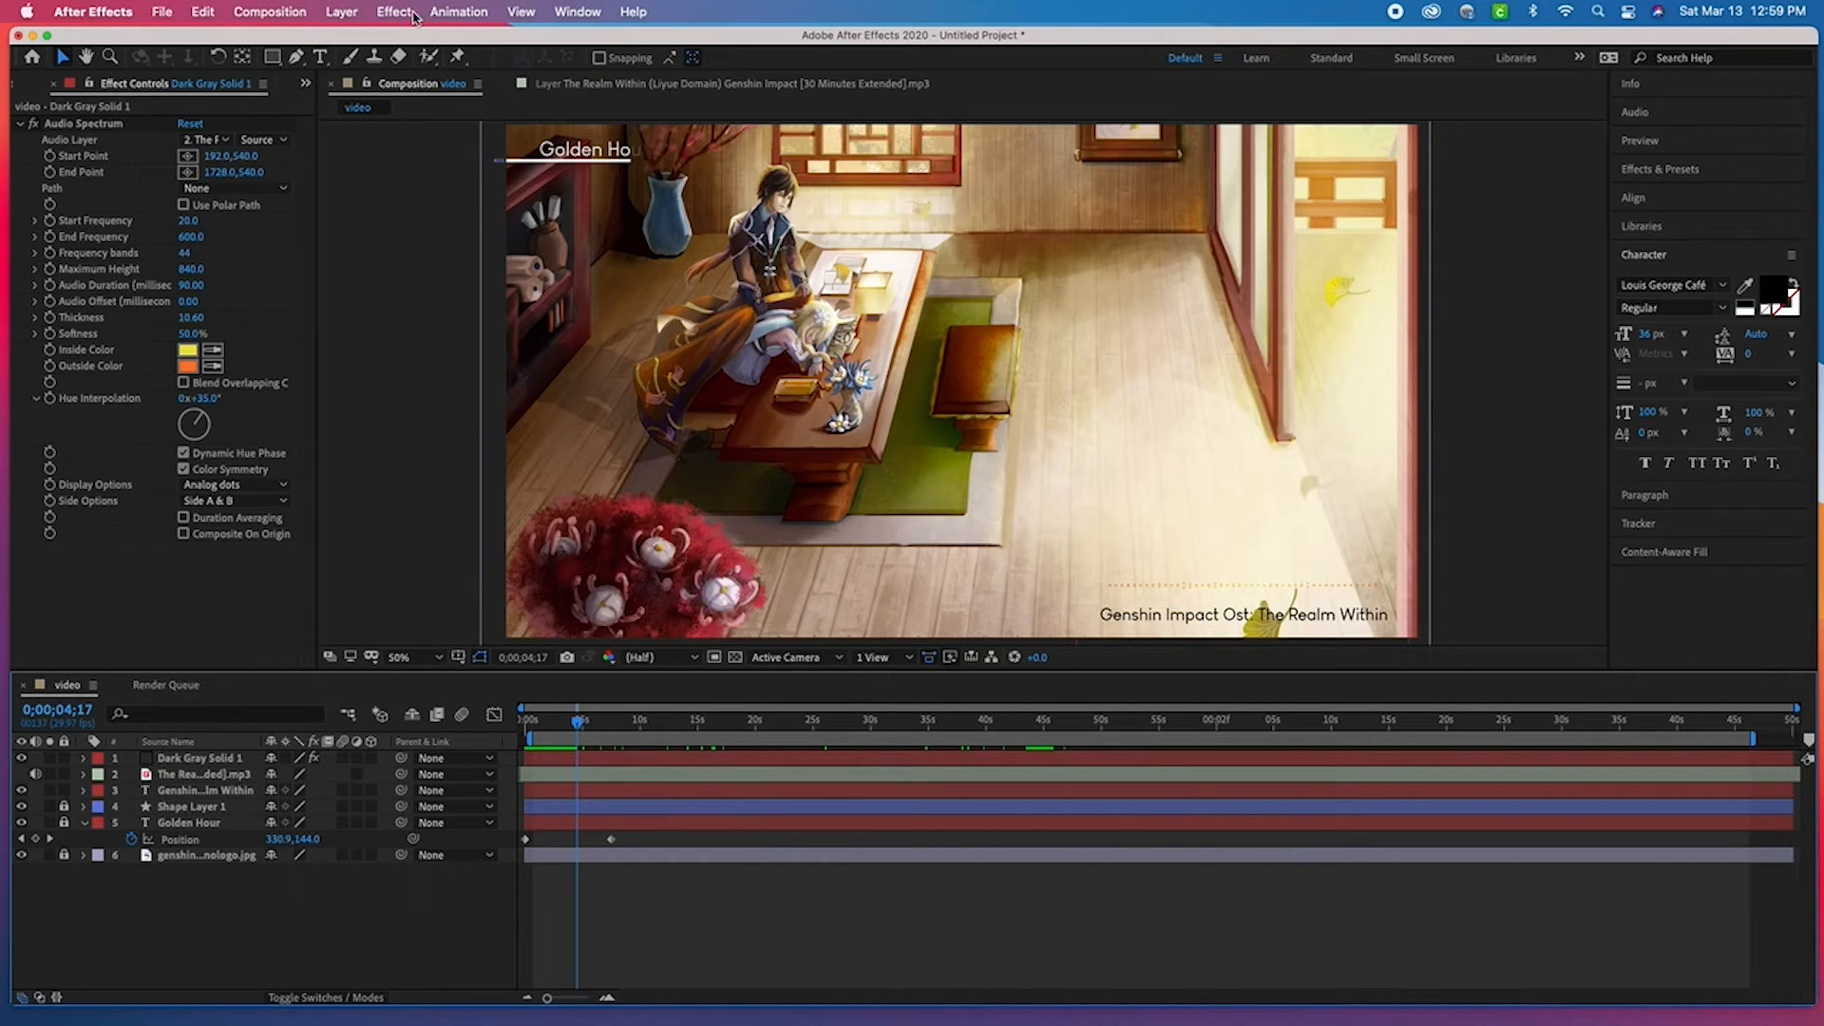
click(416, 12)
right_click(201, 781)
mouse_move(228, 796)
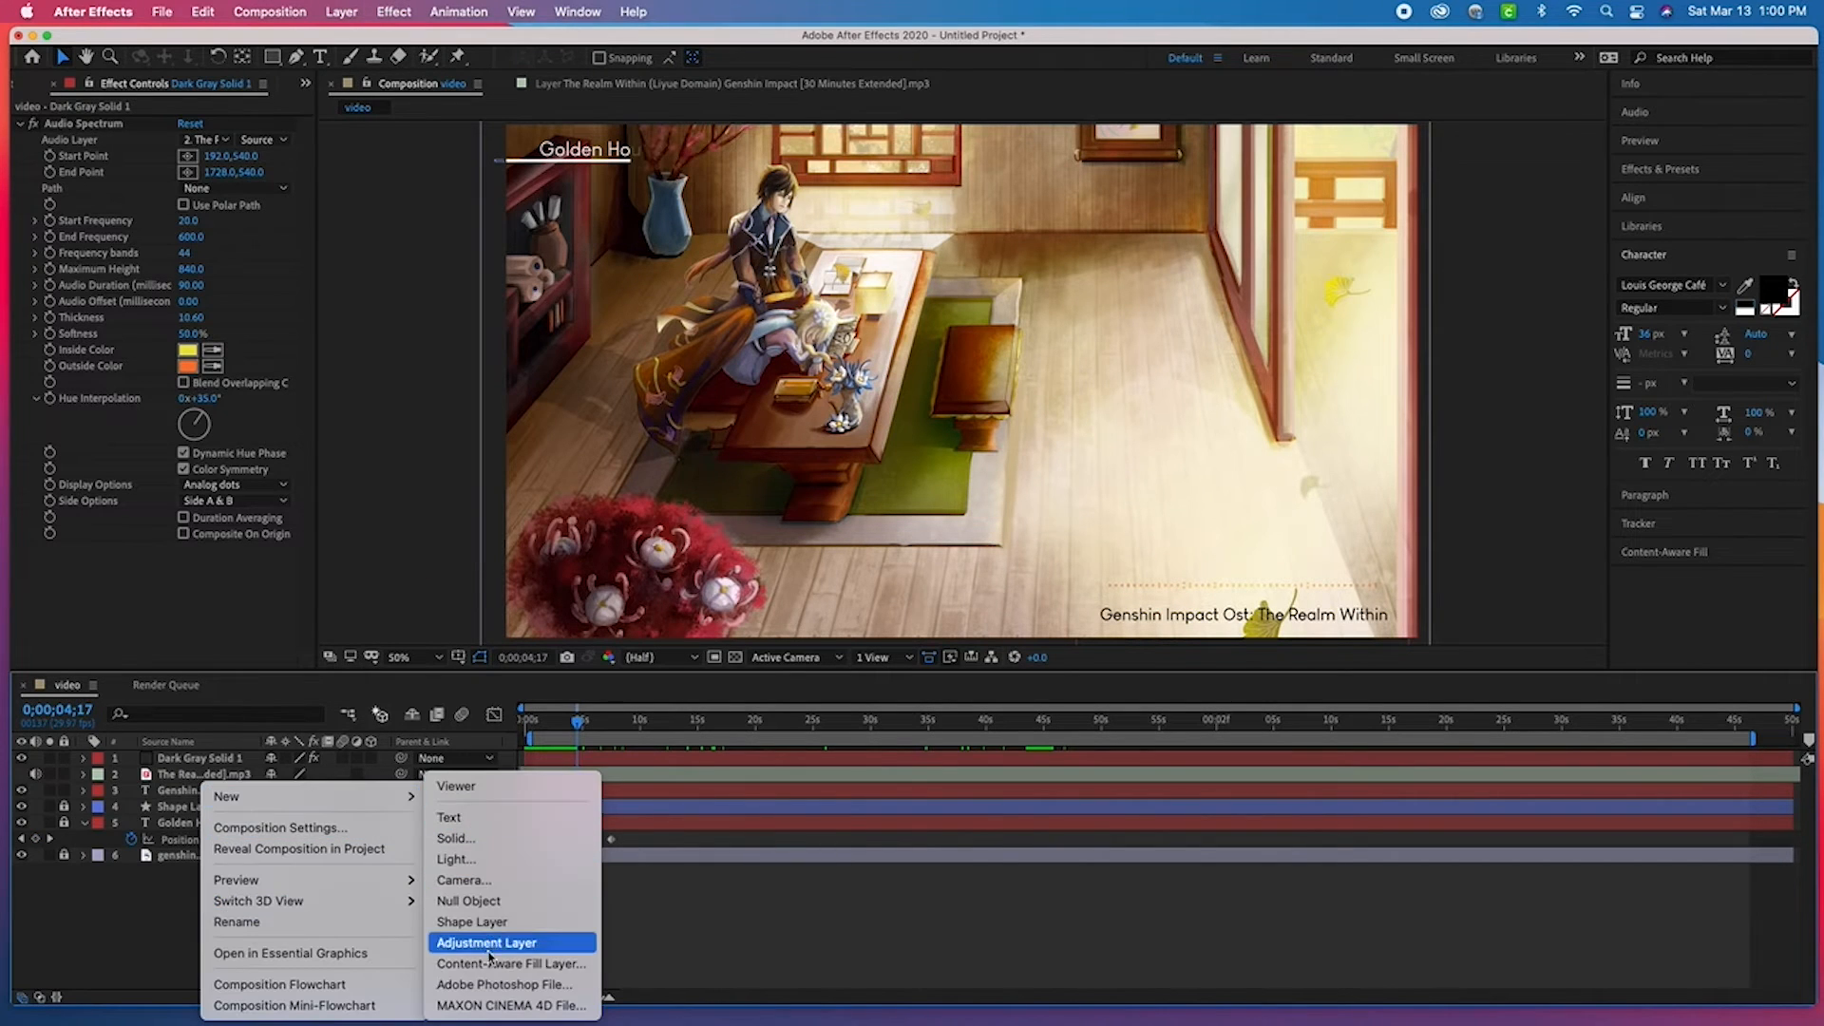
click(456, 838)
key(Return)
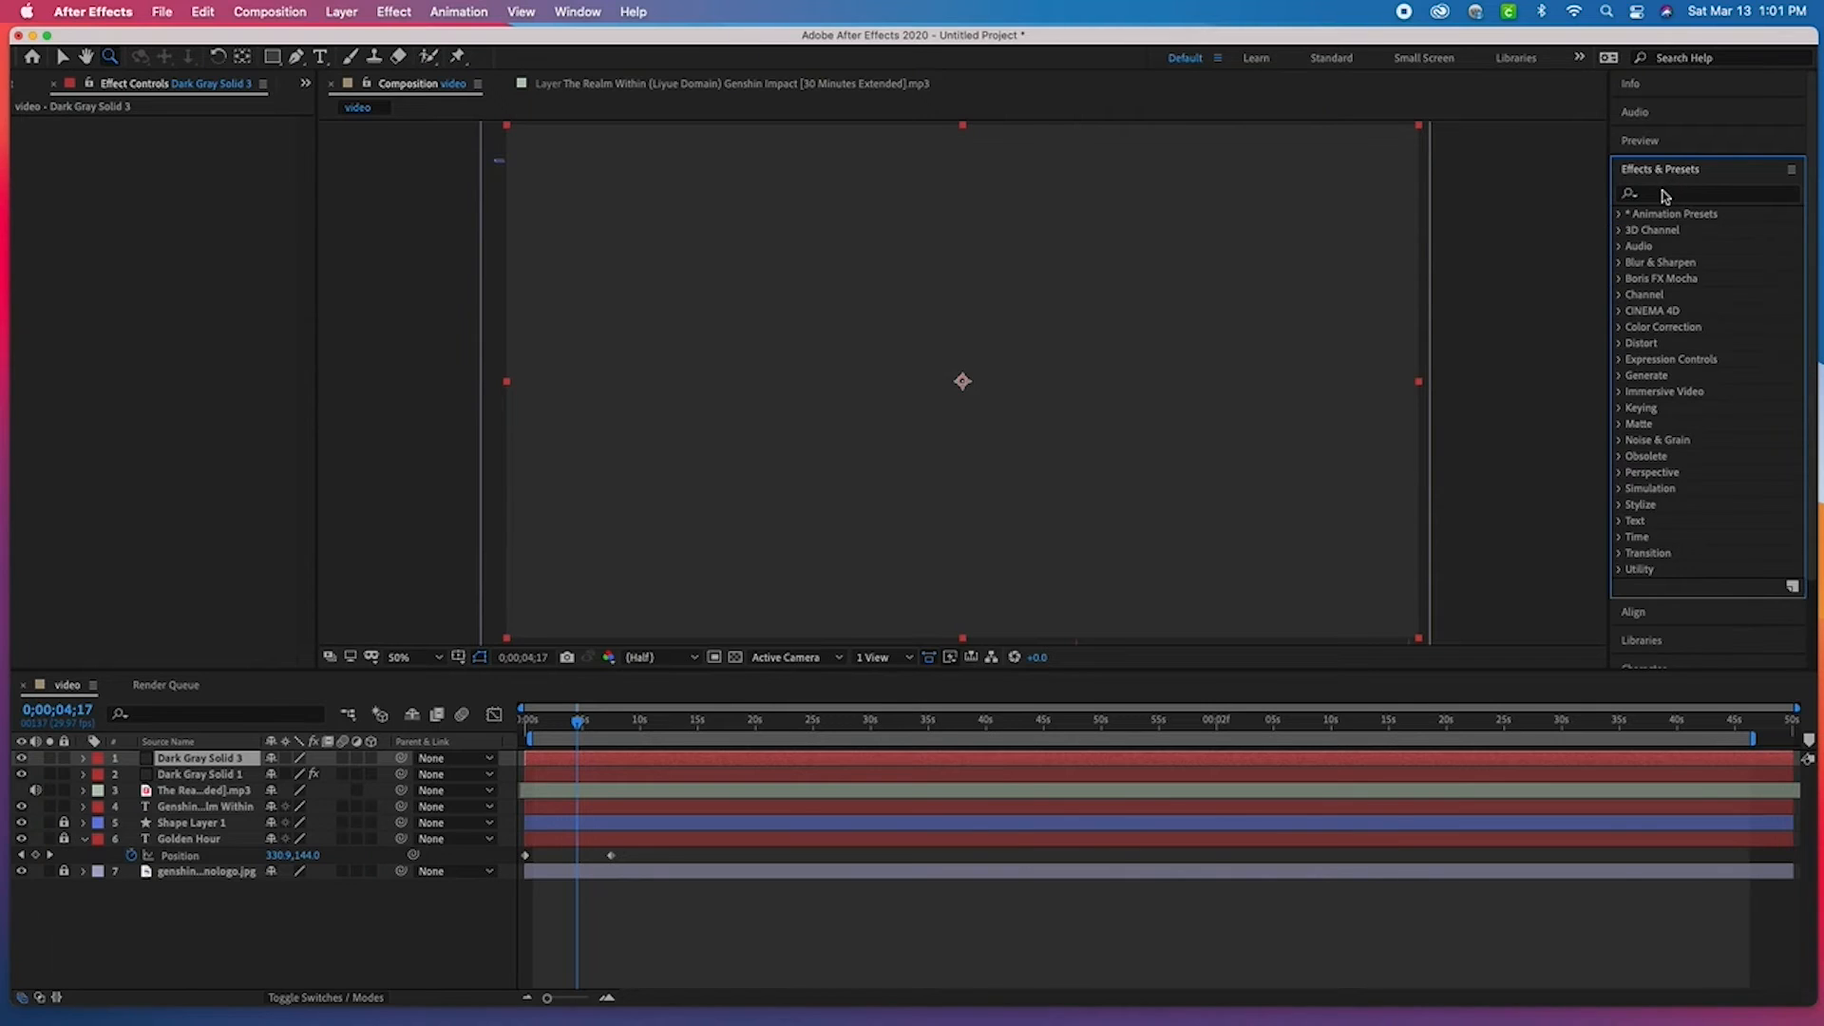
- Search the effects for "partic" and apply CC Particle Systems II to the new solid
click(1668, 194)
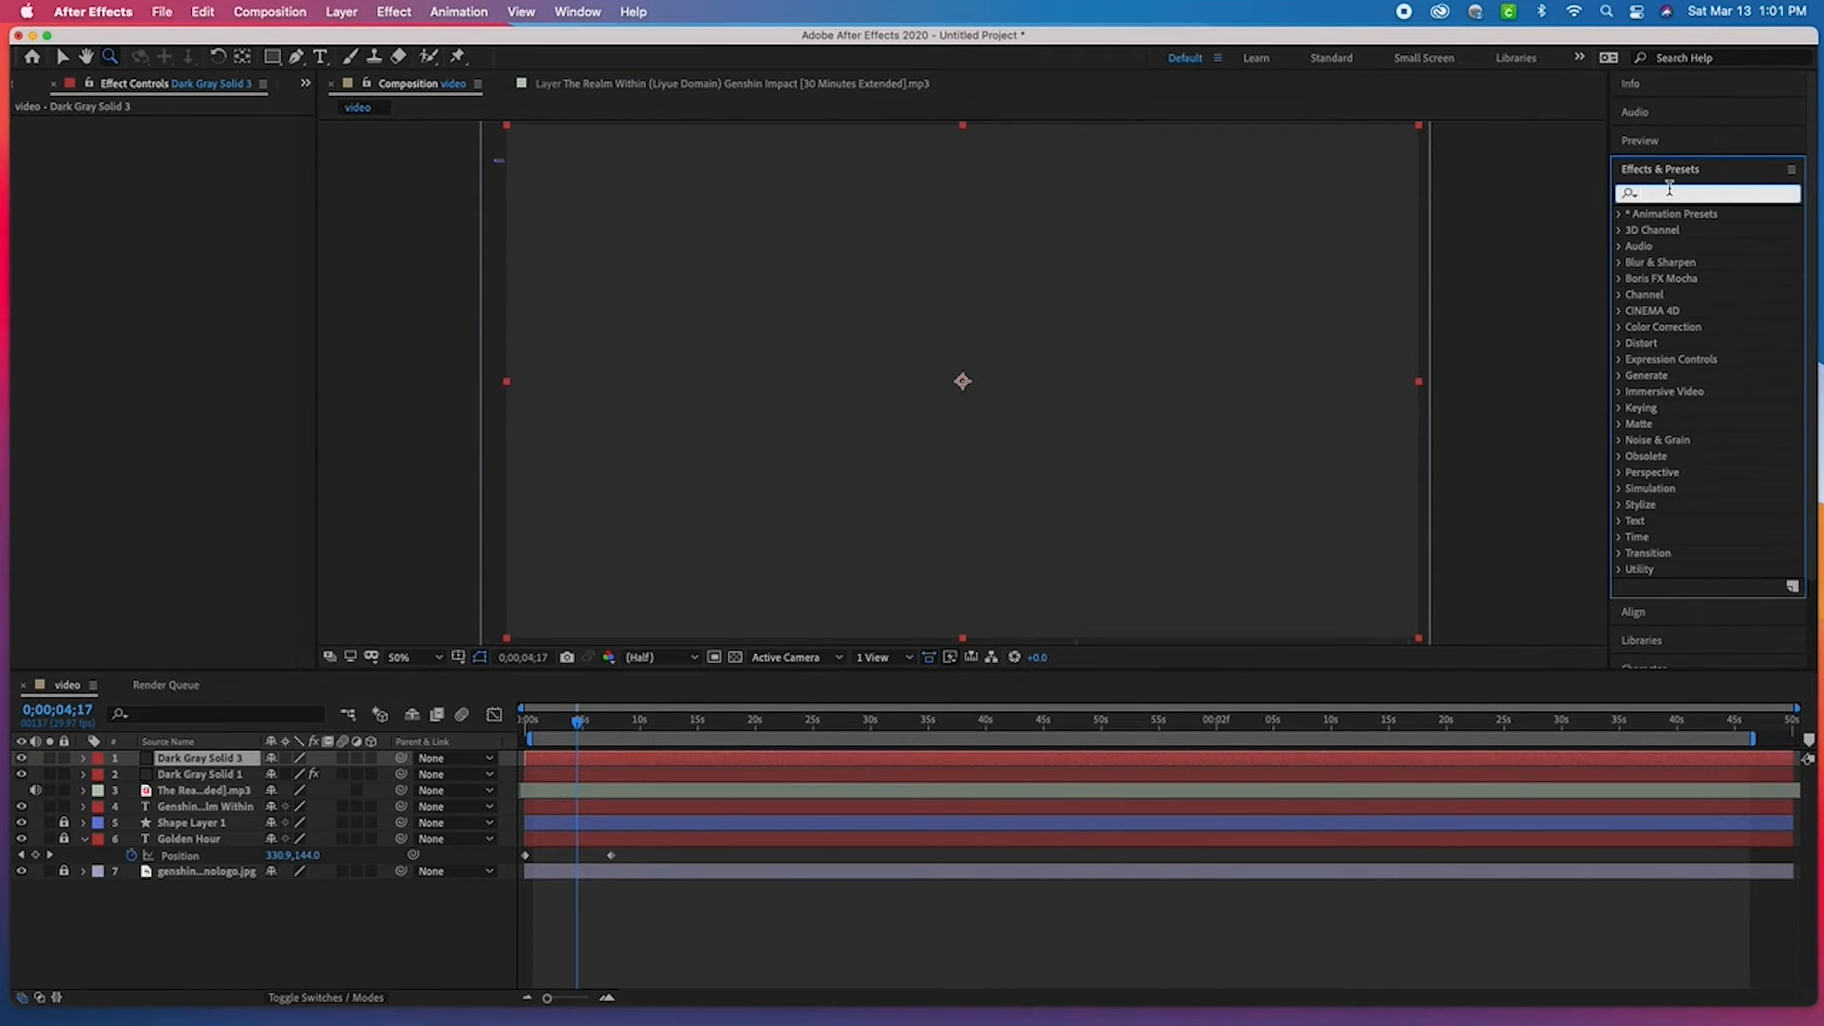
text(partic)
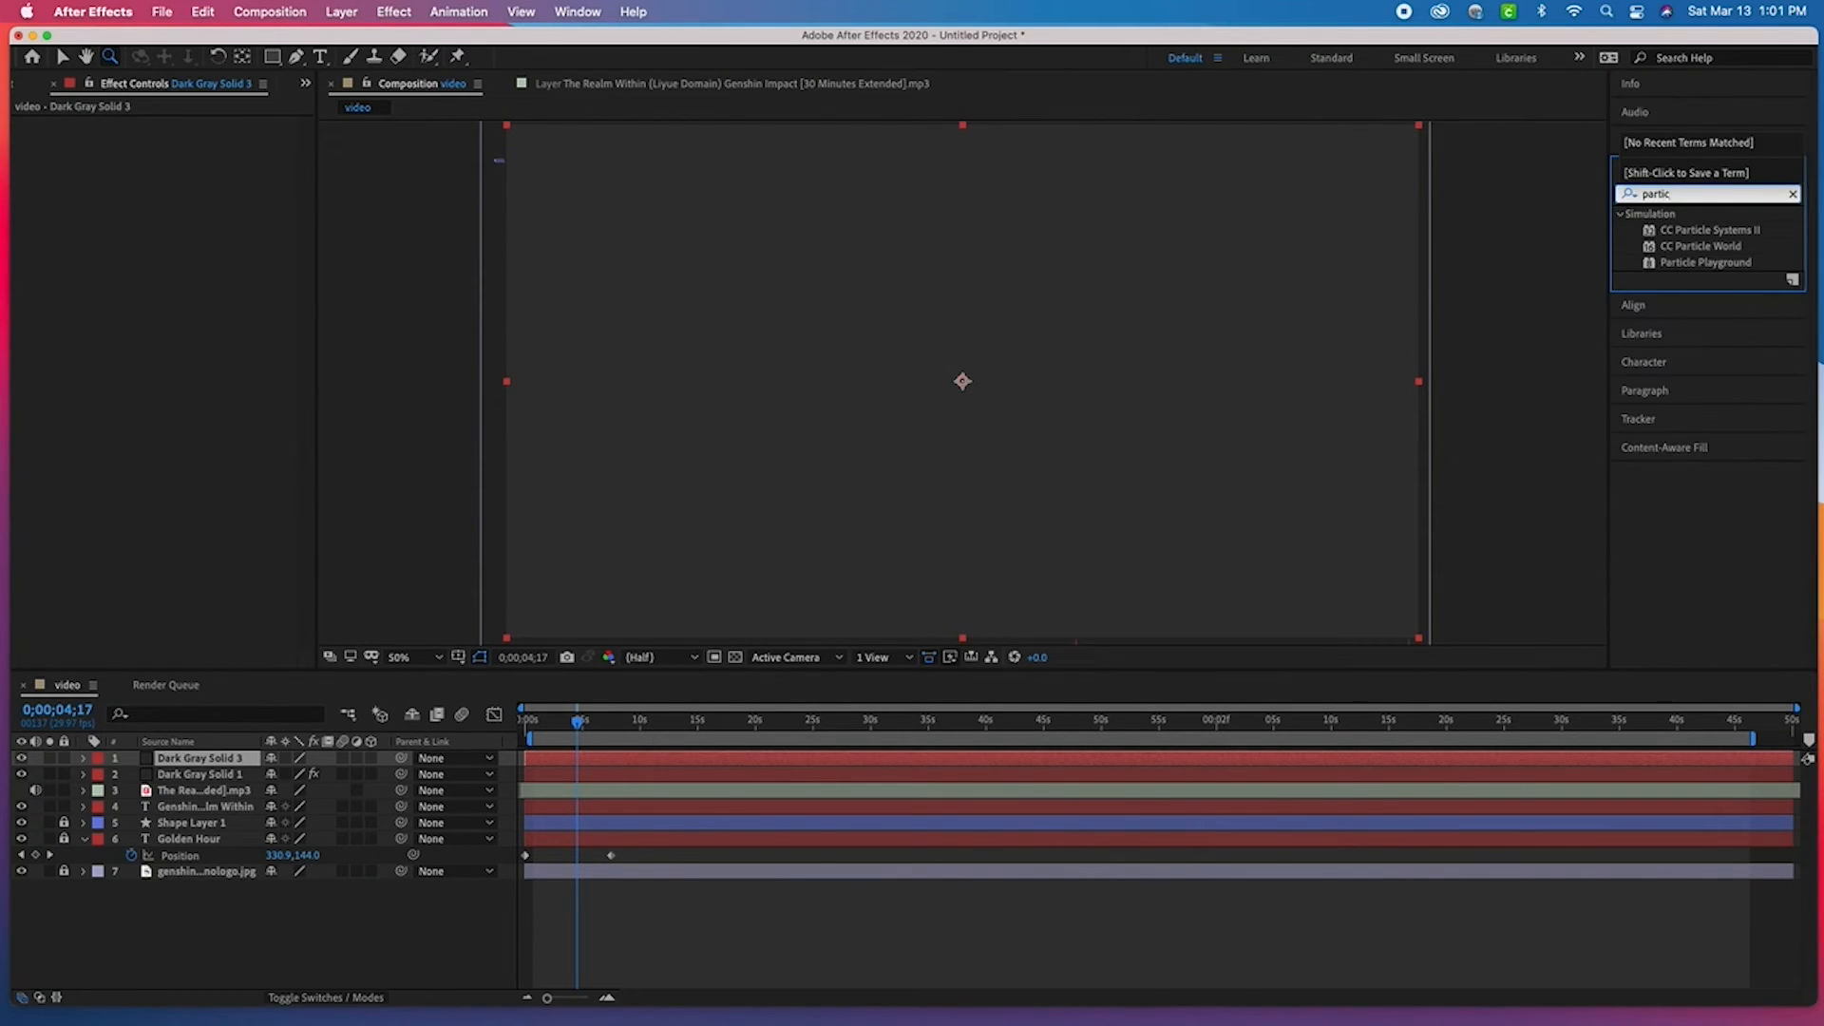
click(1710, 230)
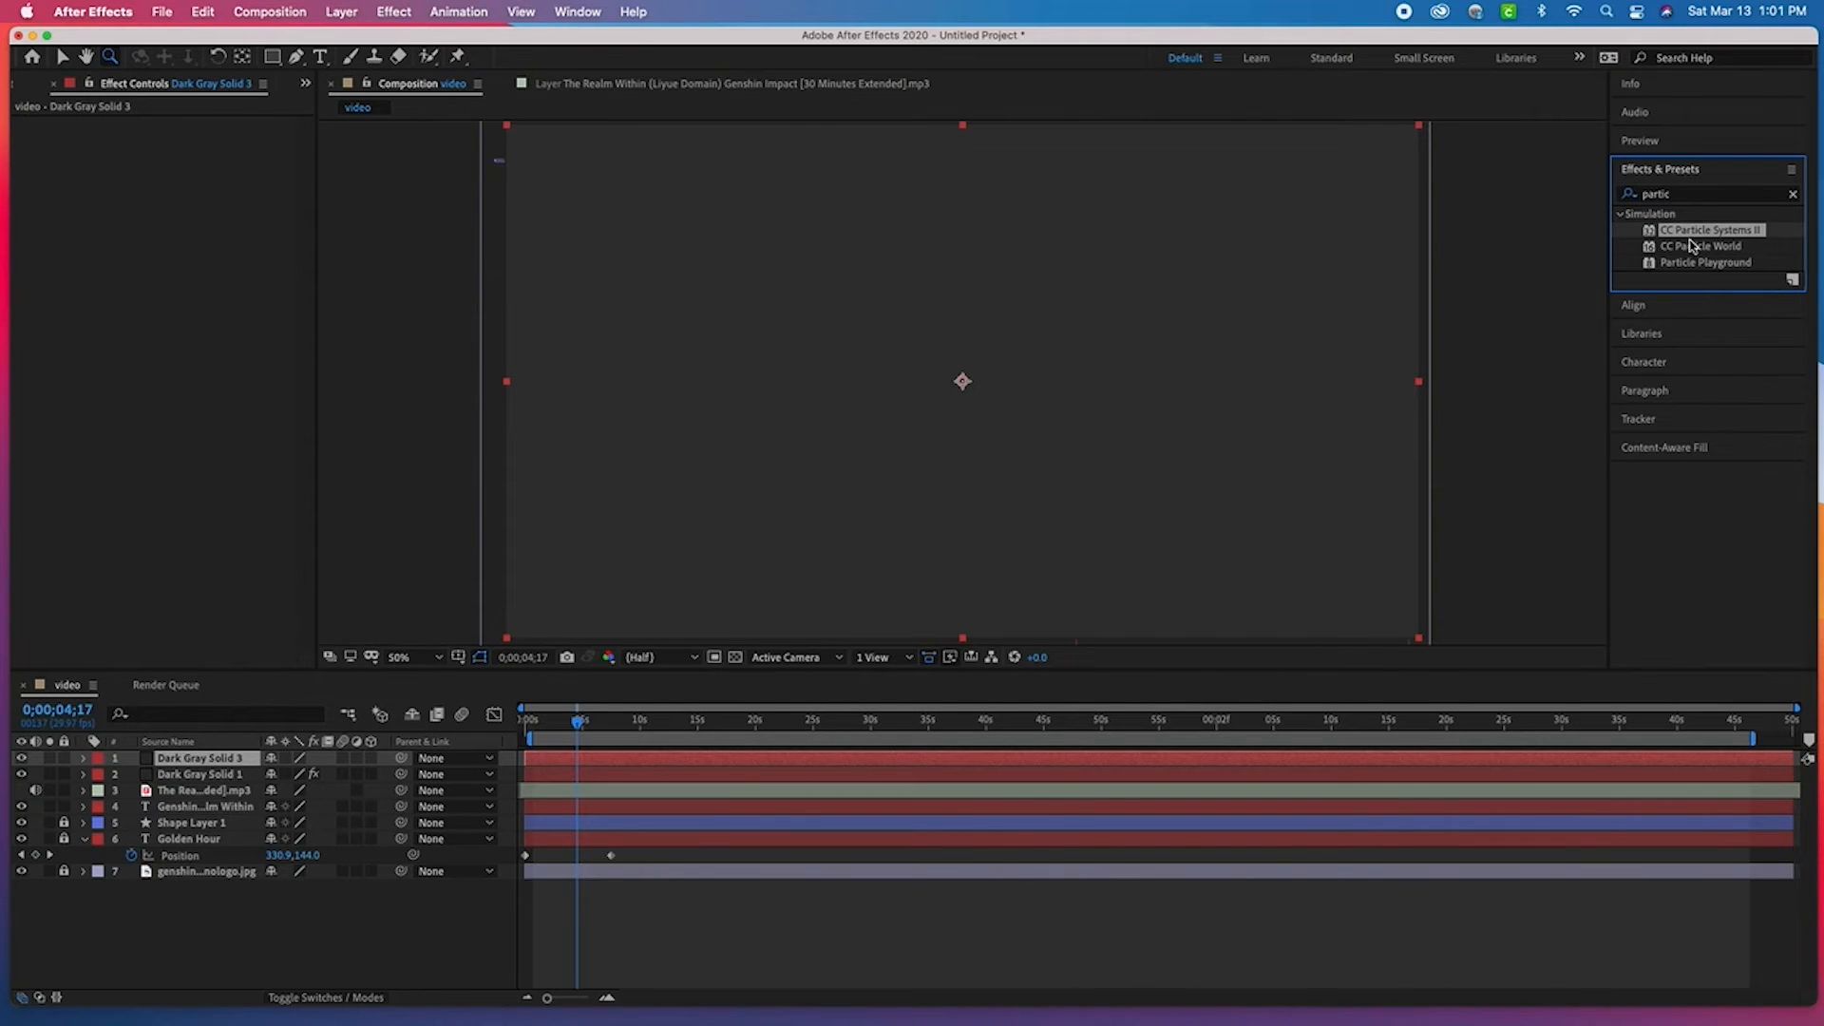
double_click(1727, 235)
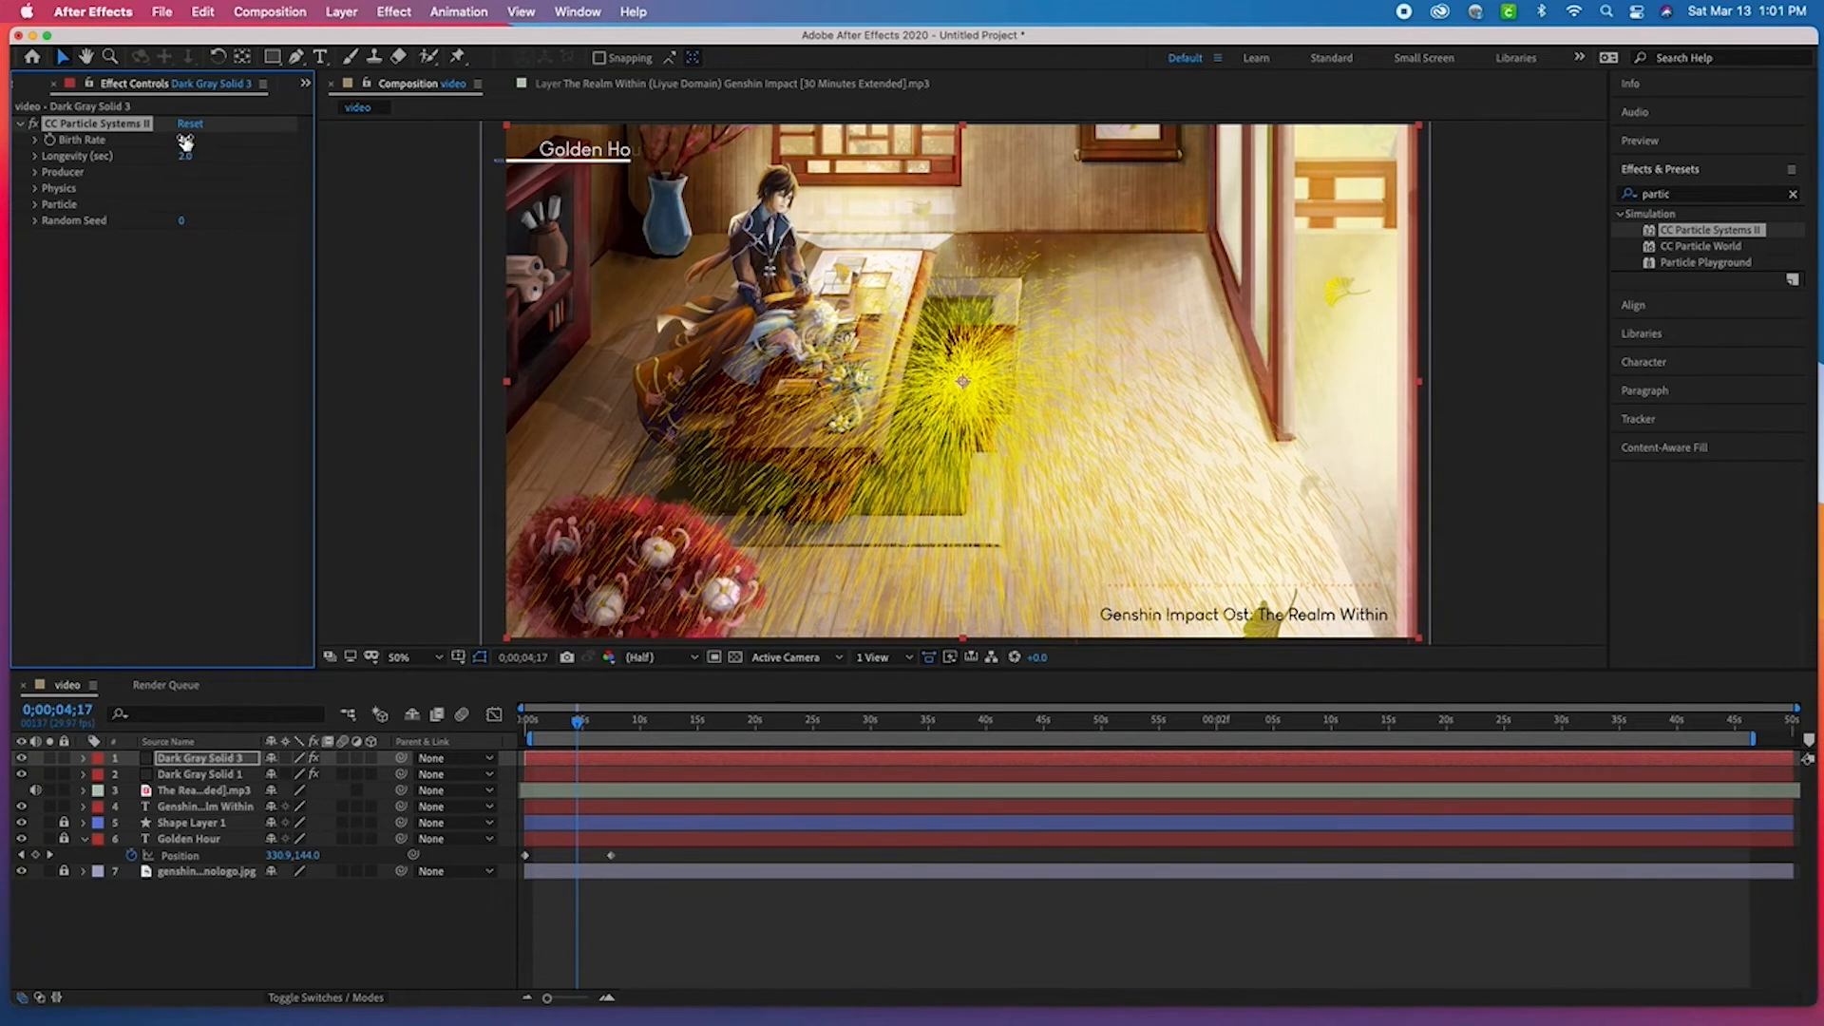
- Set the particle effect's birth rate to 2.0 and its longevity to 2.8 seconds
drag(177, 139, 170, 142)
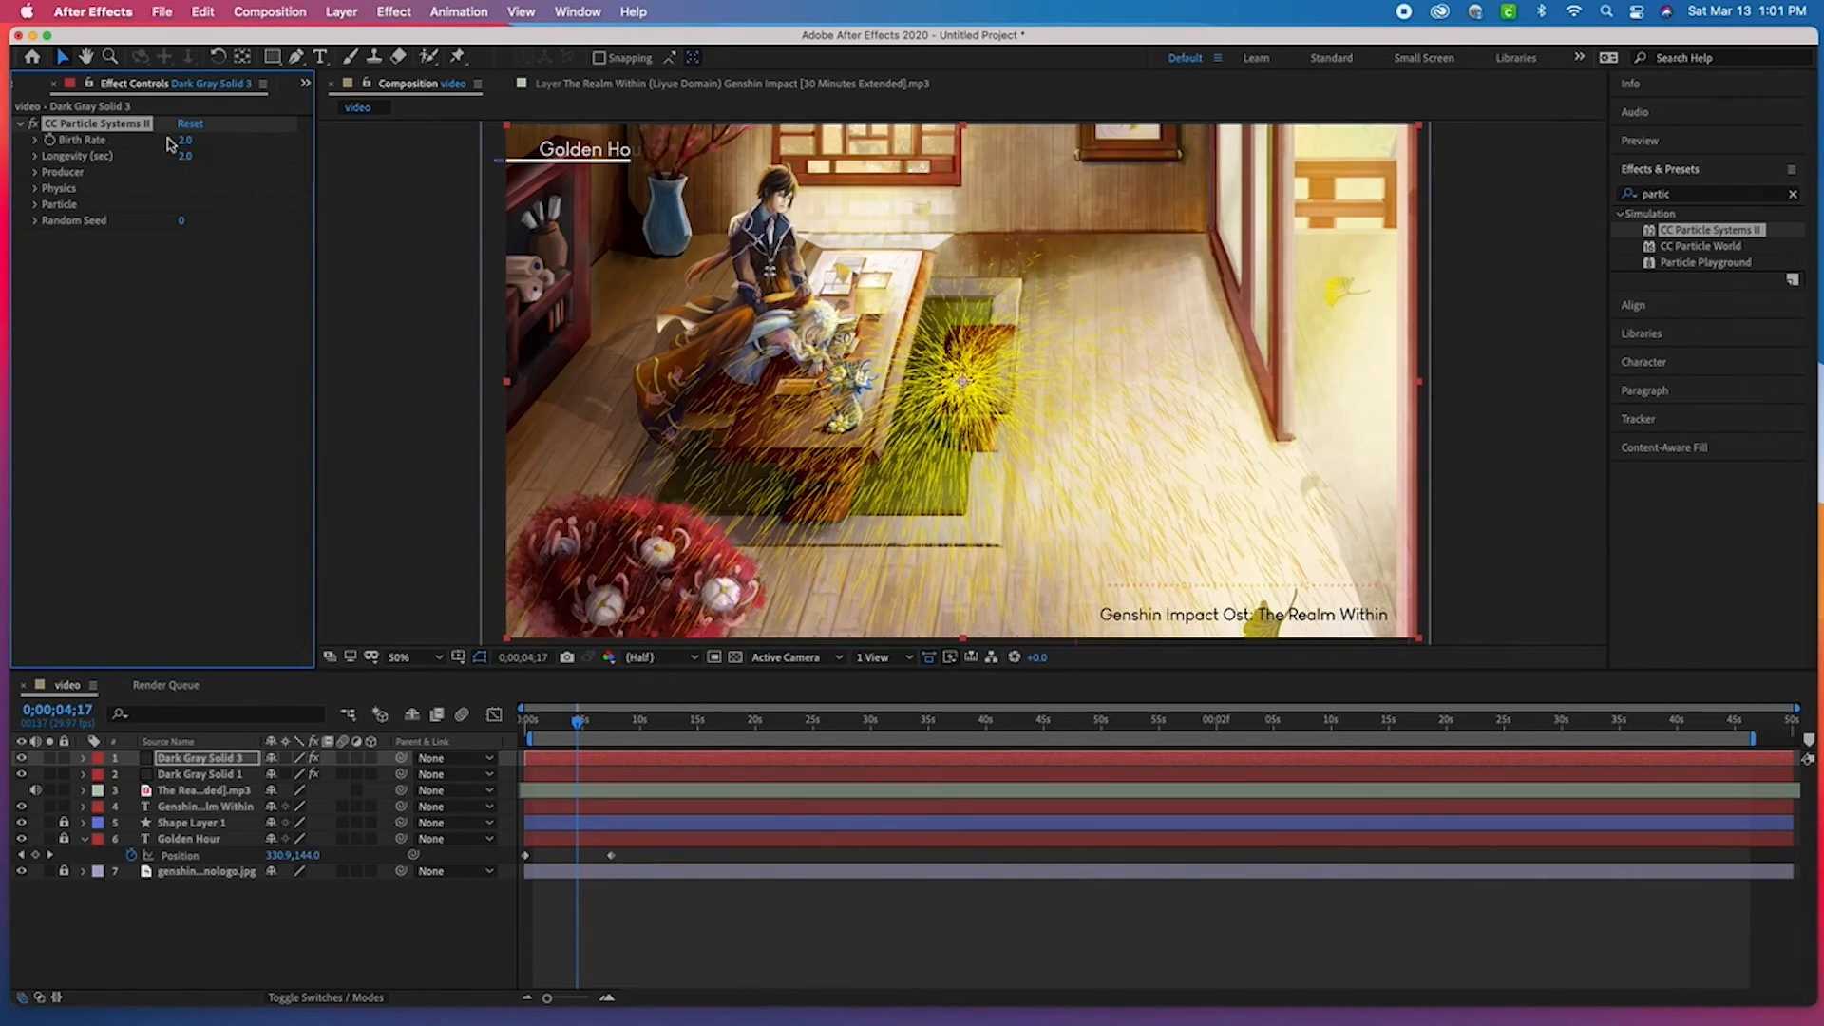
click(35, 156)
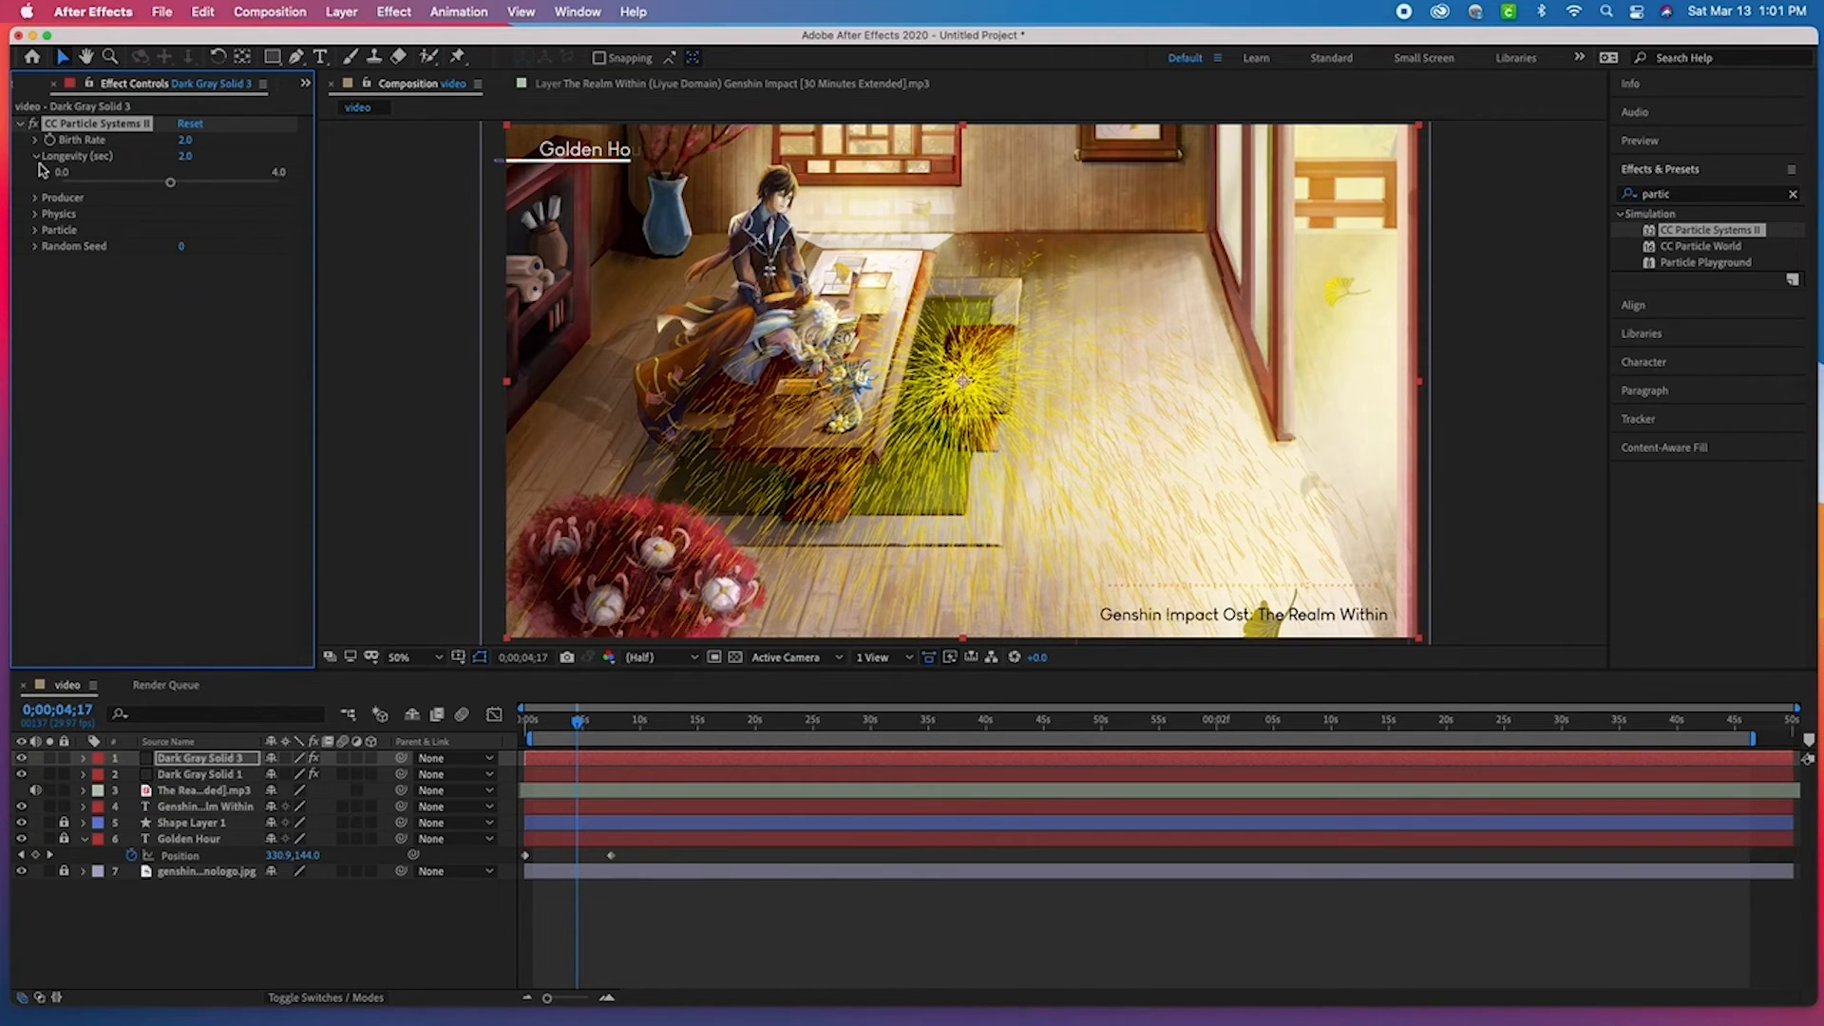
drag(167, 185, 217, 188)
- Try the Vortex physics animation for the particles and preview it from the start of the composition
click(36, 216)
click(233, 232)
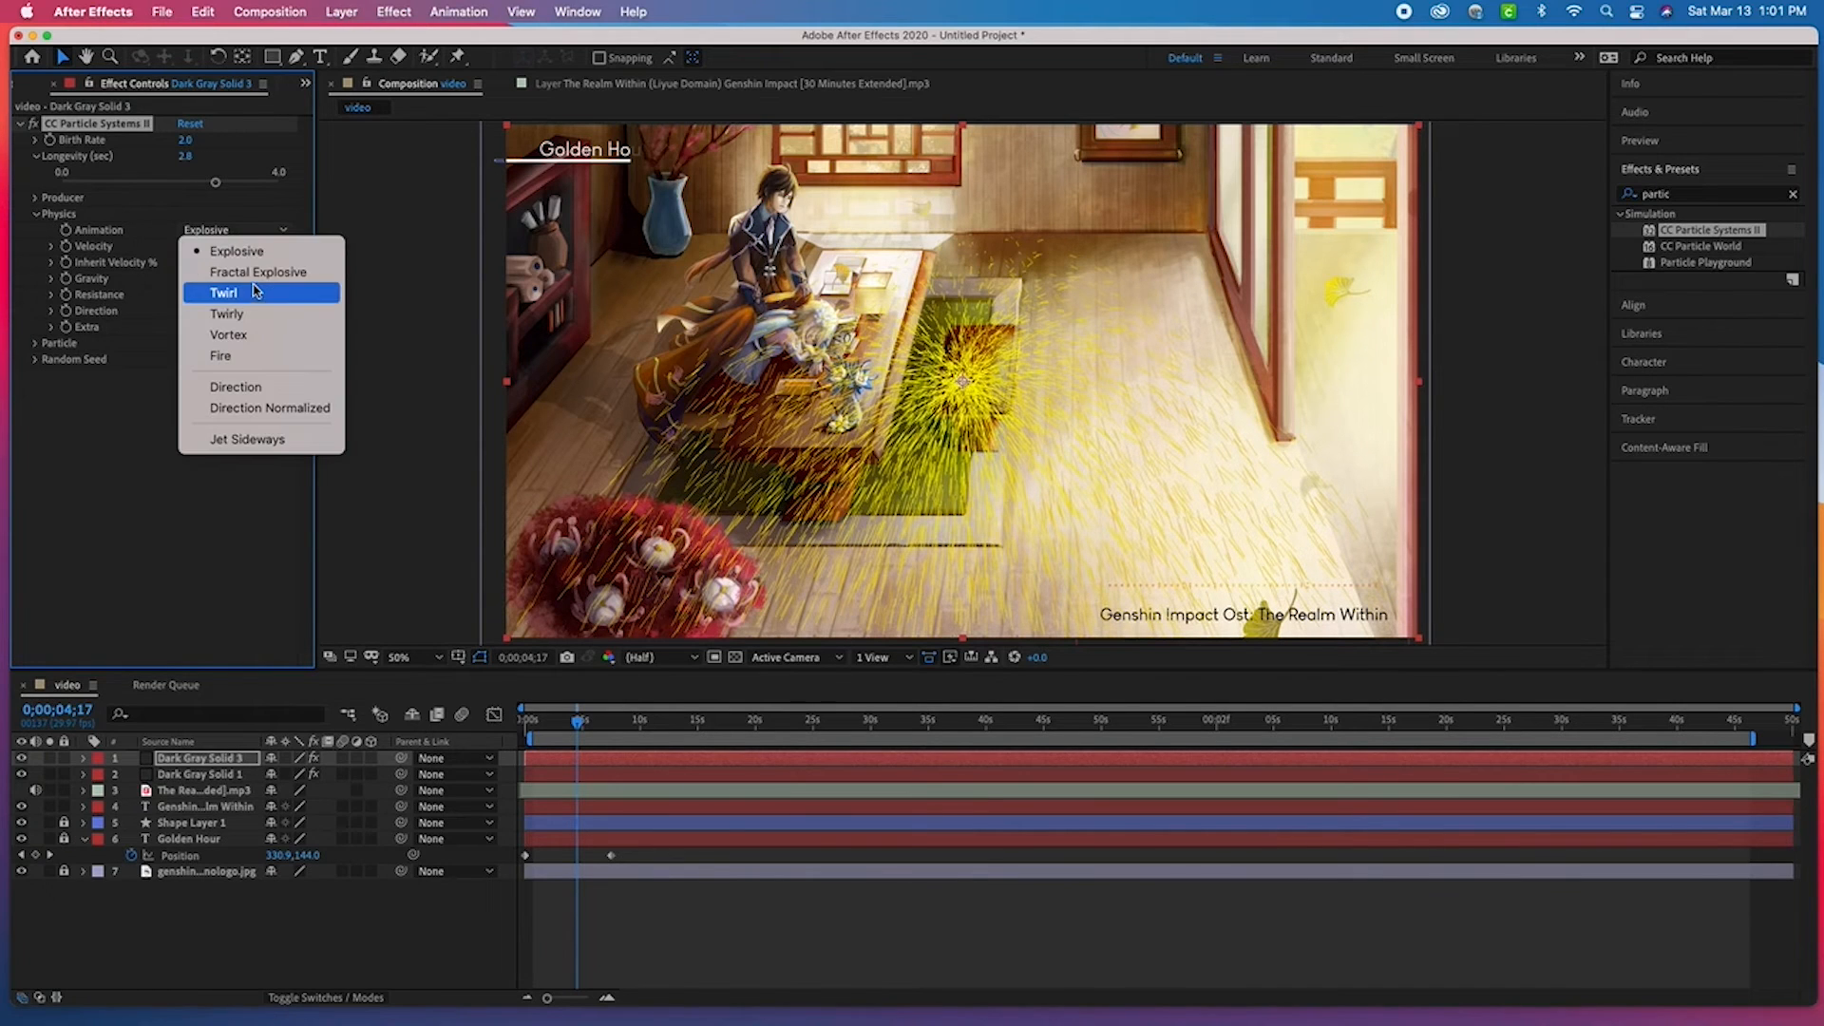
click(246, 335)
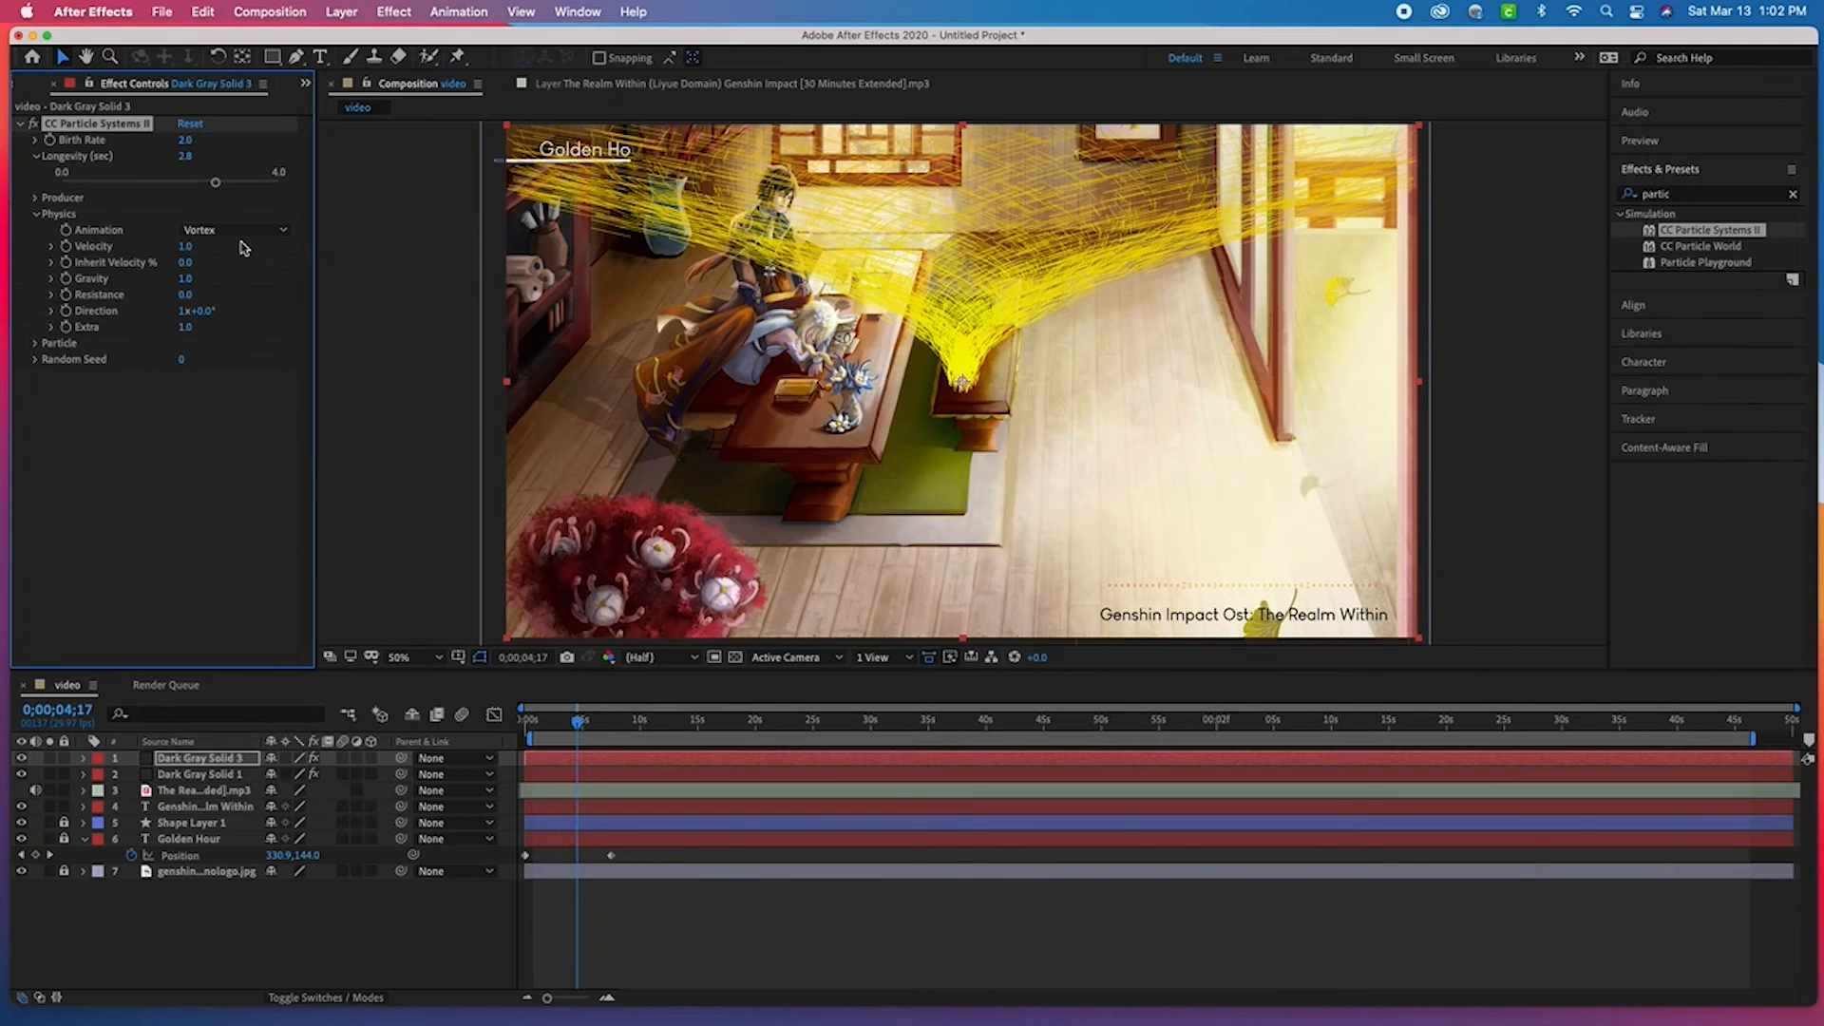
click(241, 232)
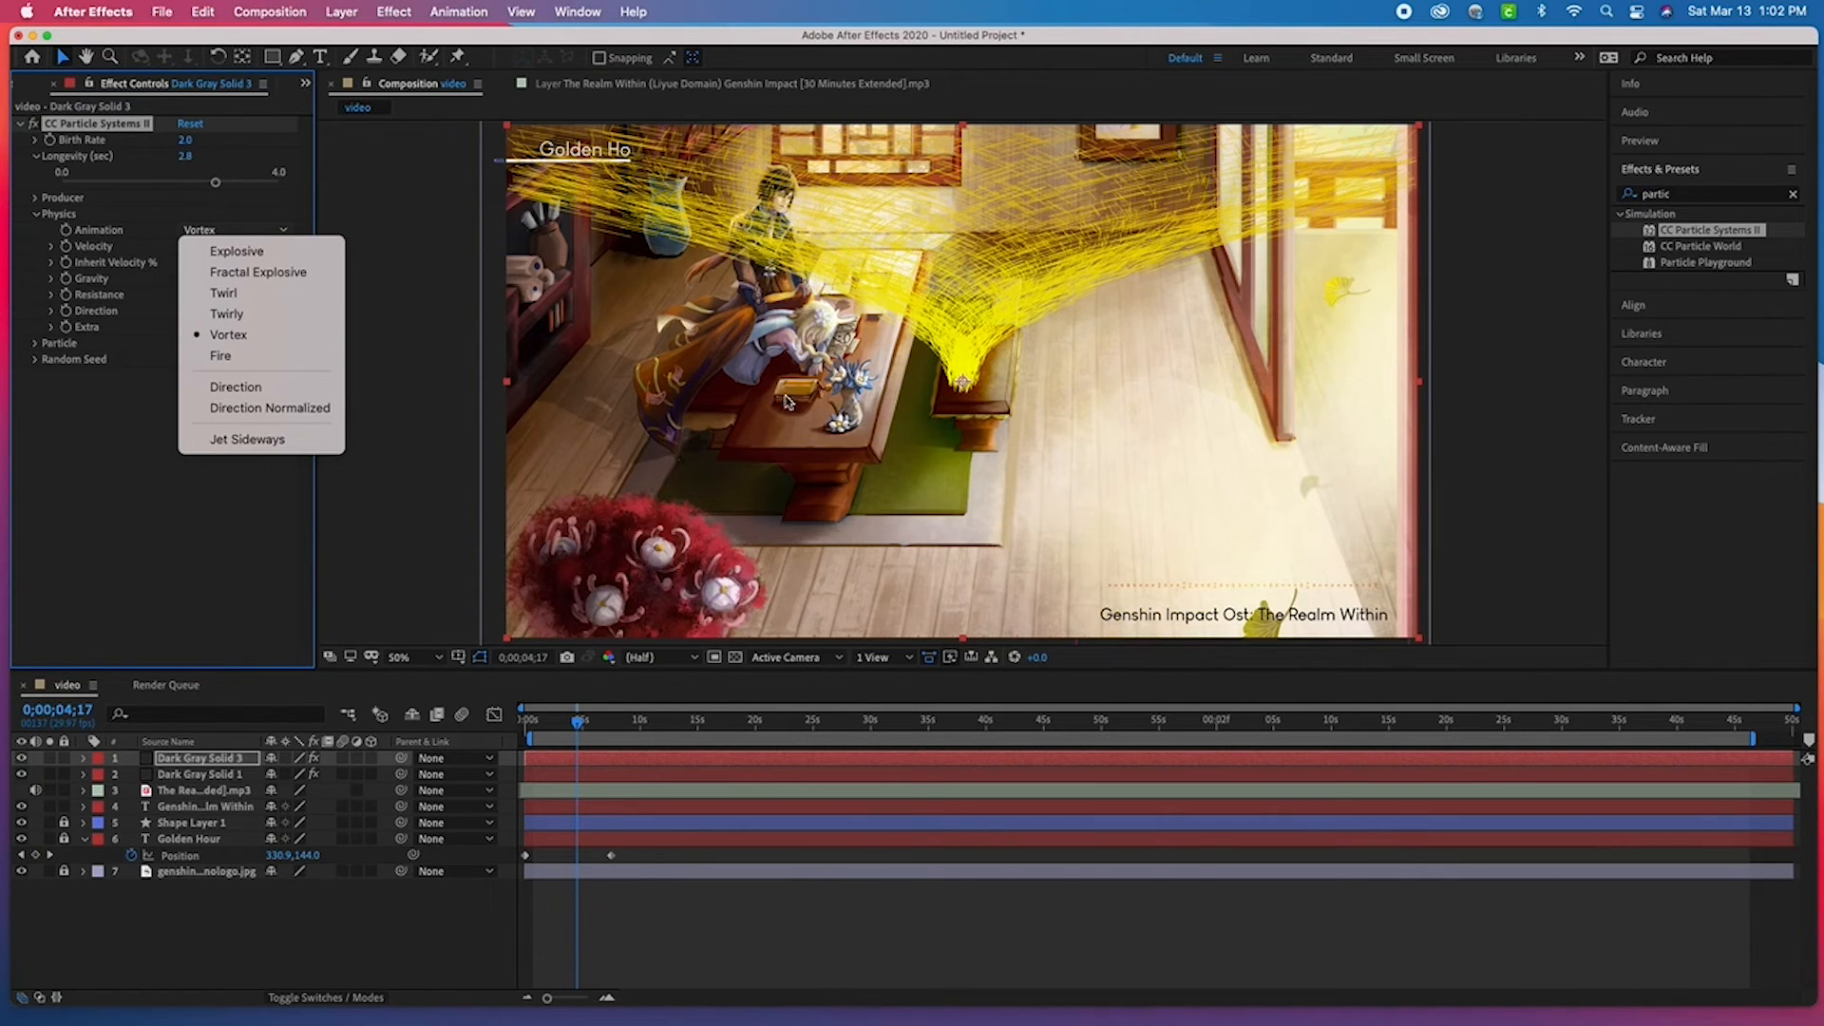
click(601, 787)
drag(616, 727, 454, 728)
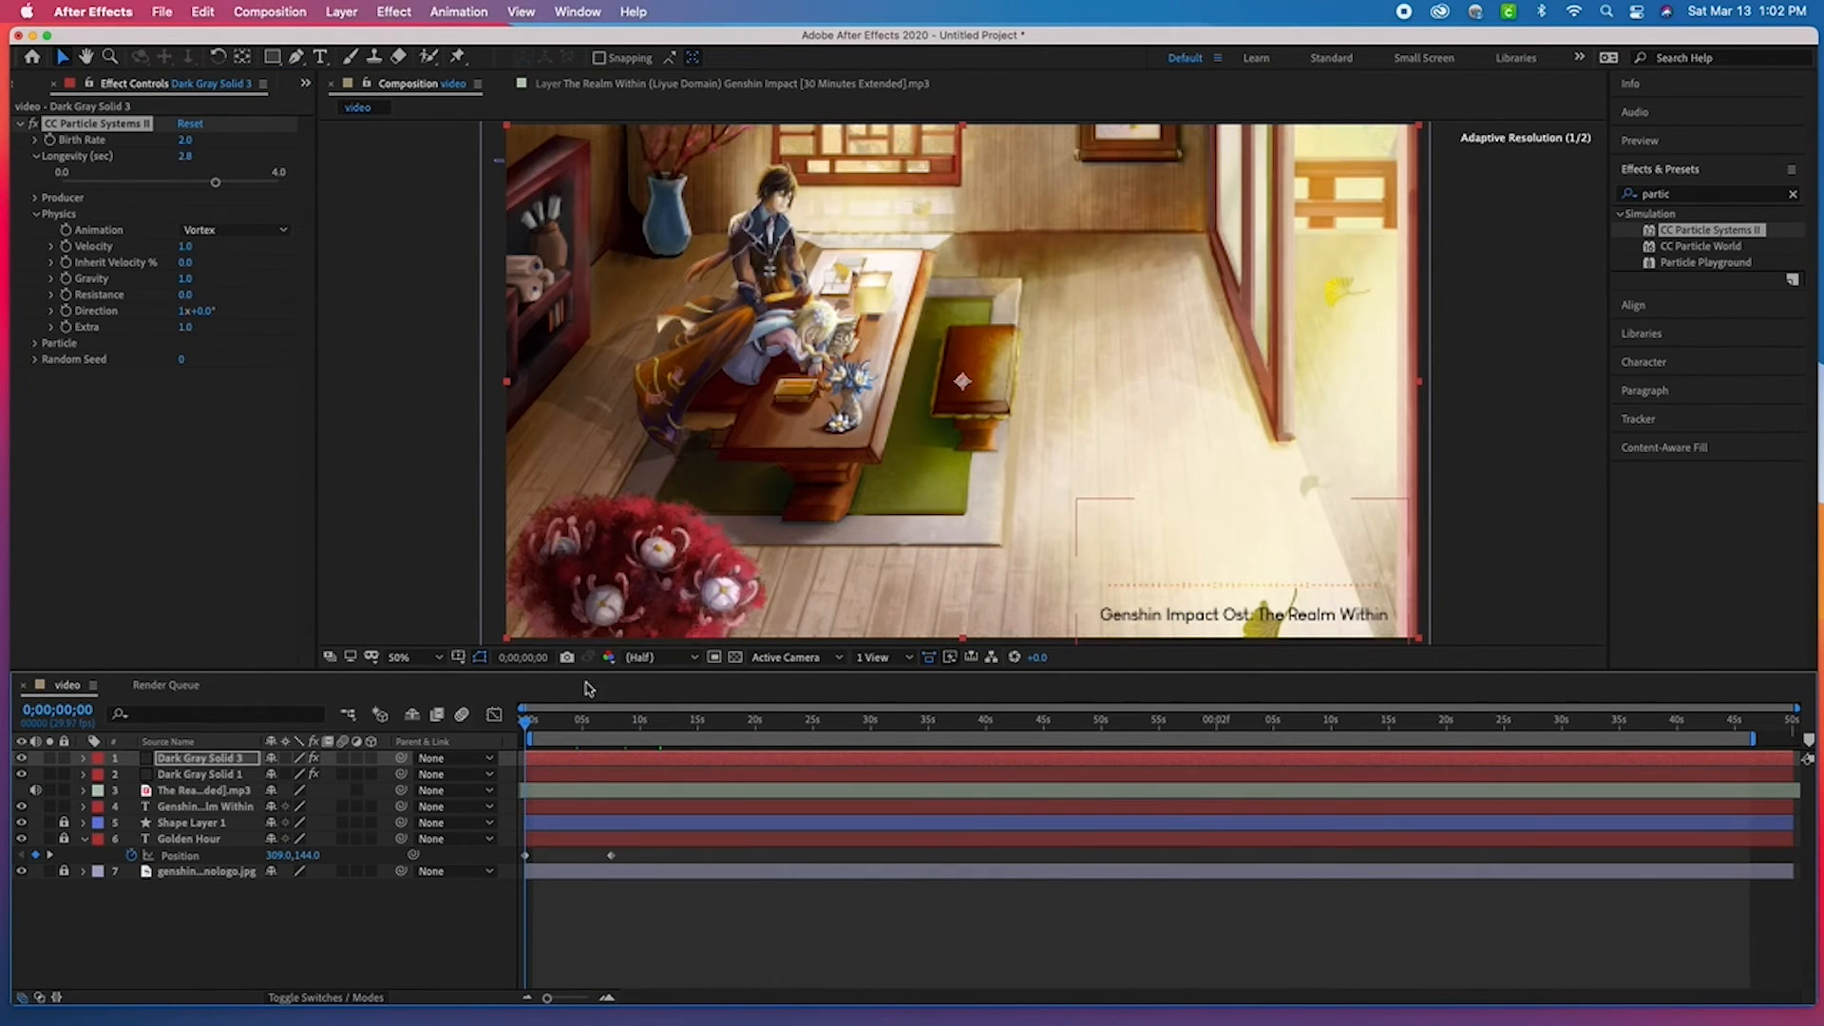
key(space)
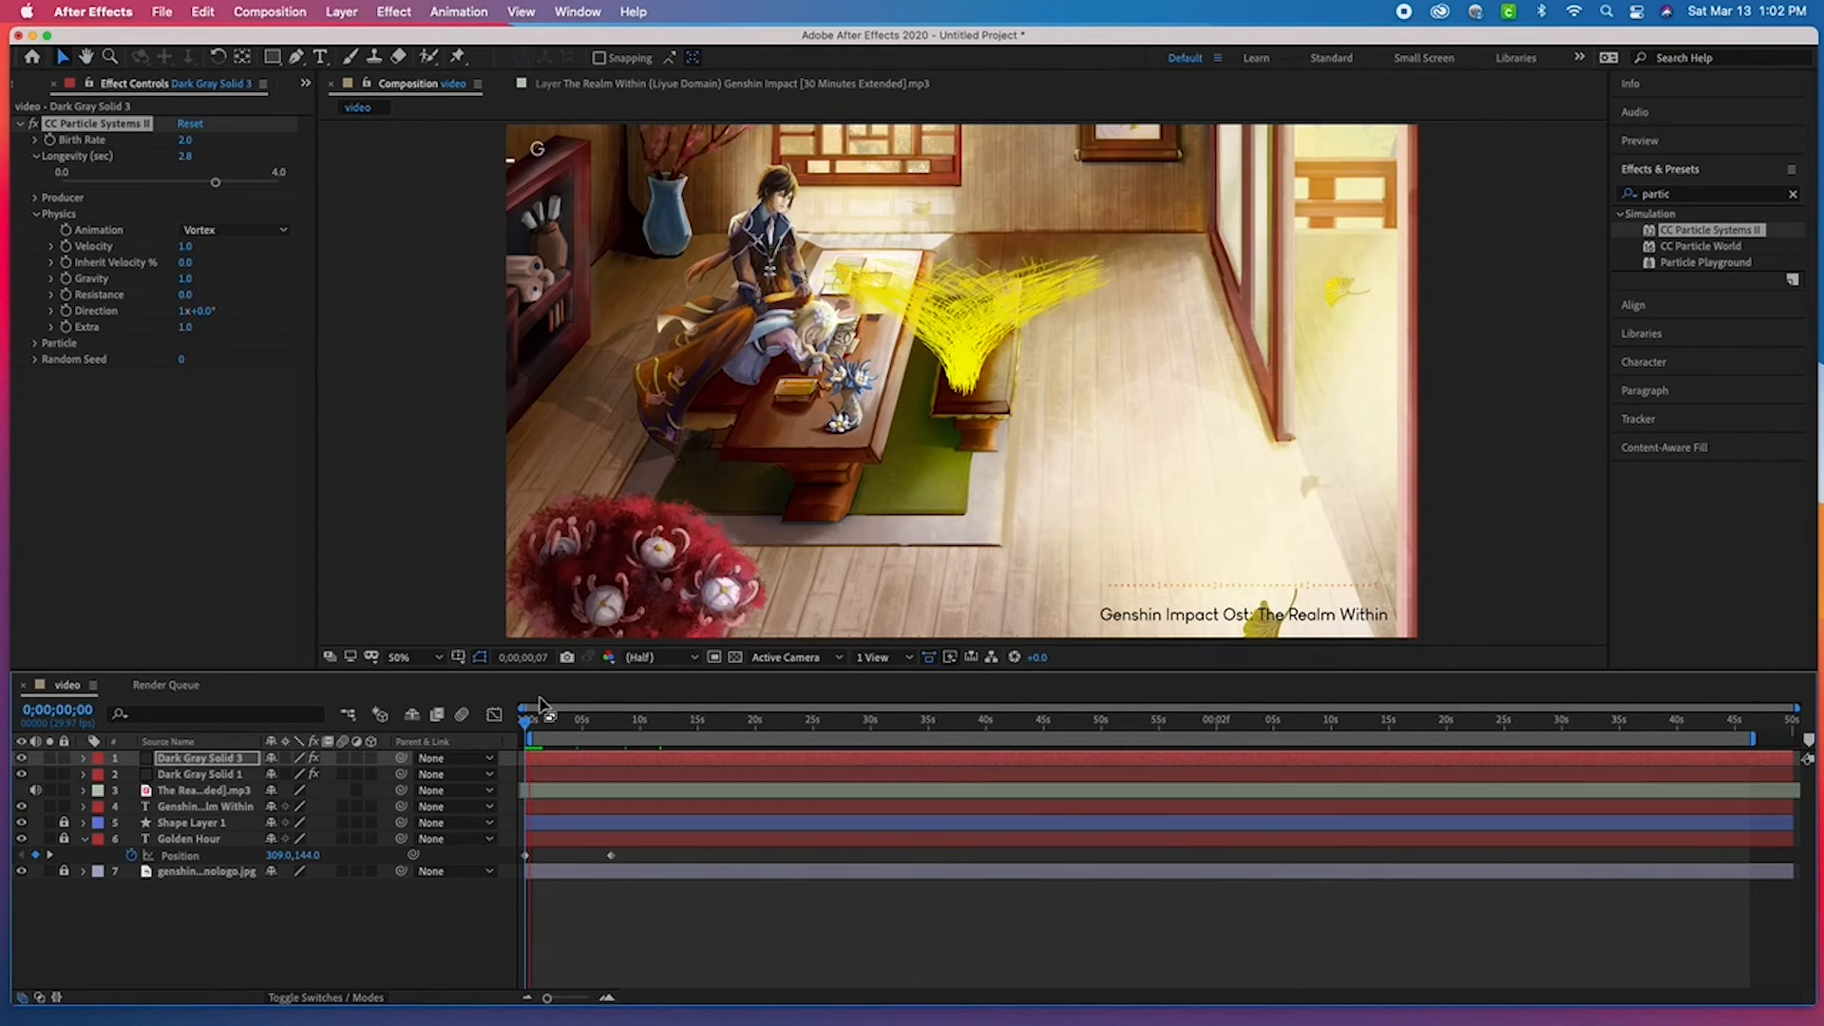
key(space)
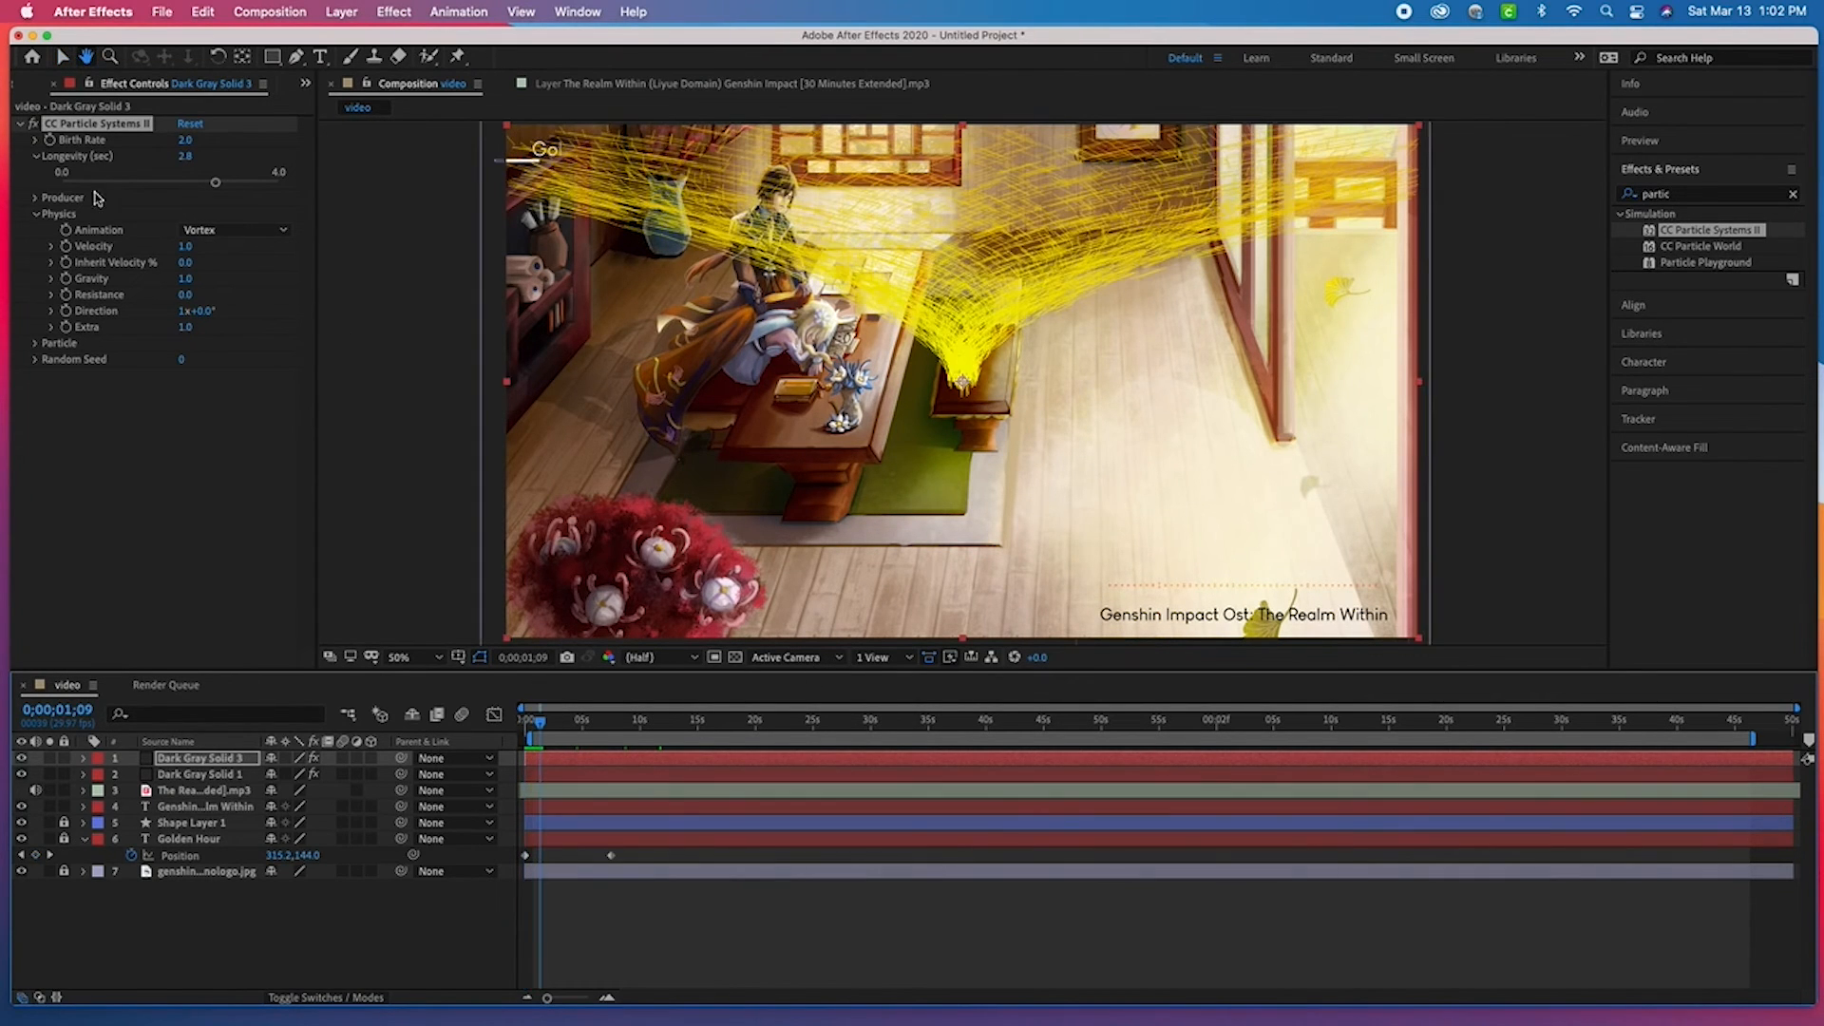
- Set the particles' physics animation to Jet Sideways
click(228, 223)
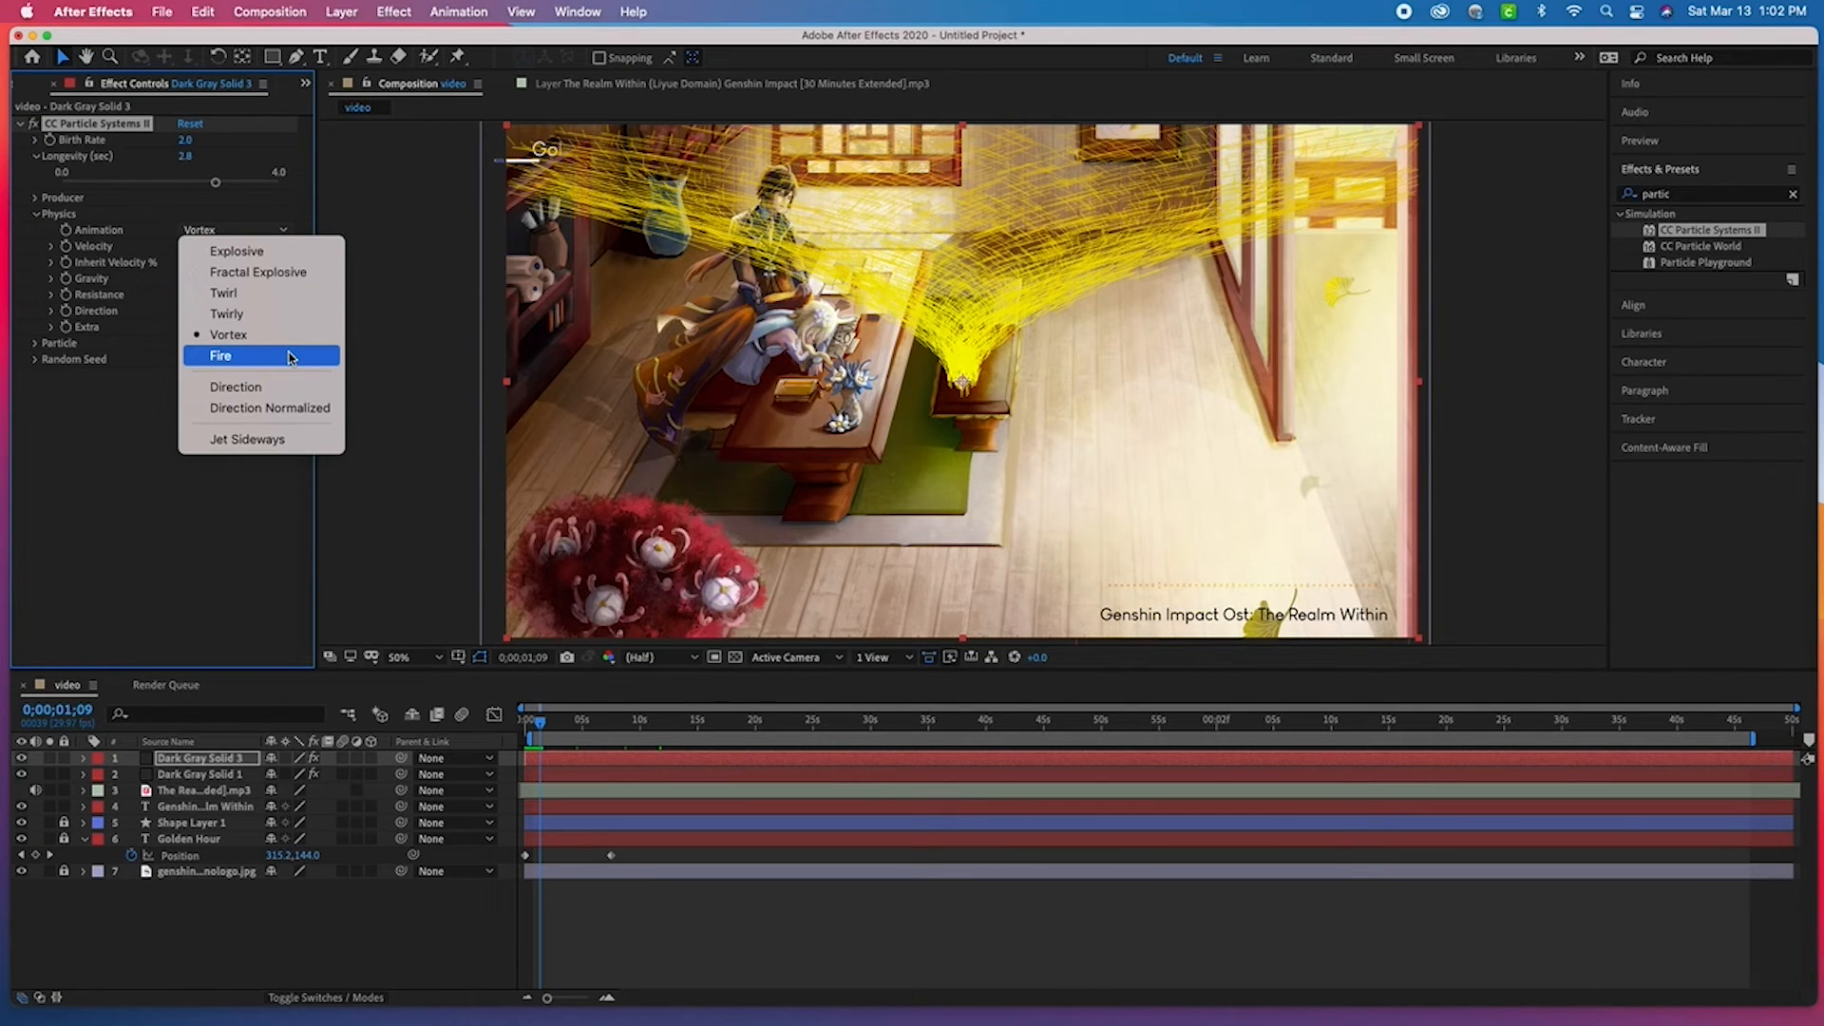
click(288, 441)
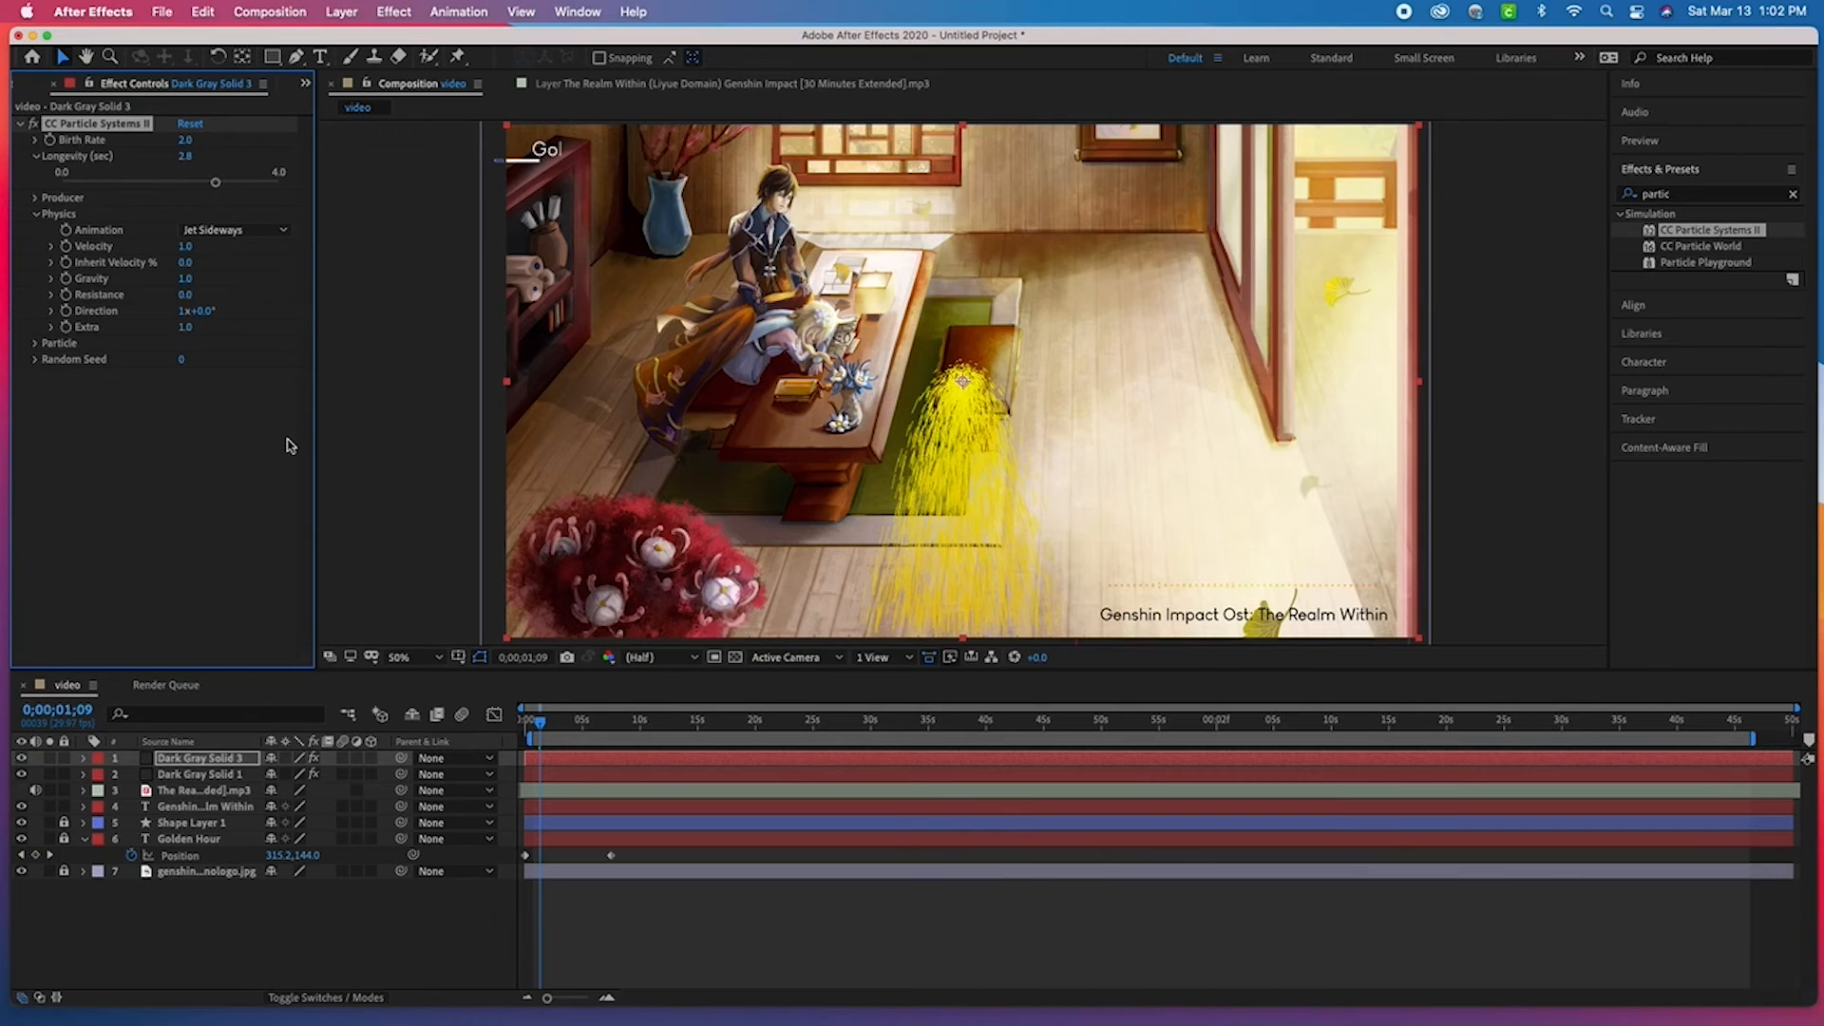
click(235, 233)
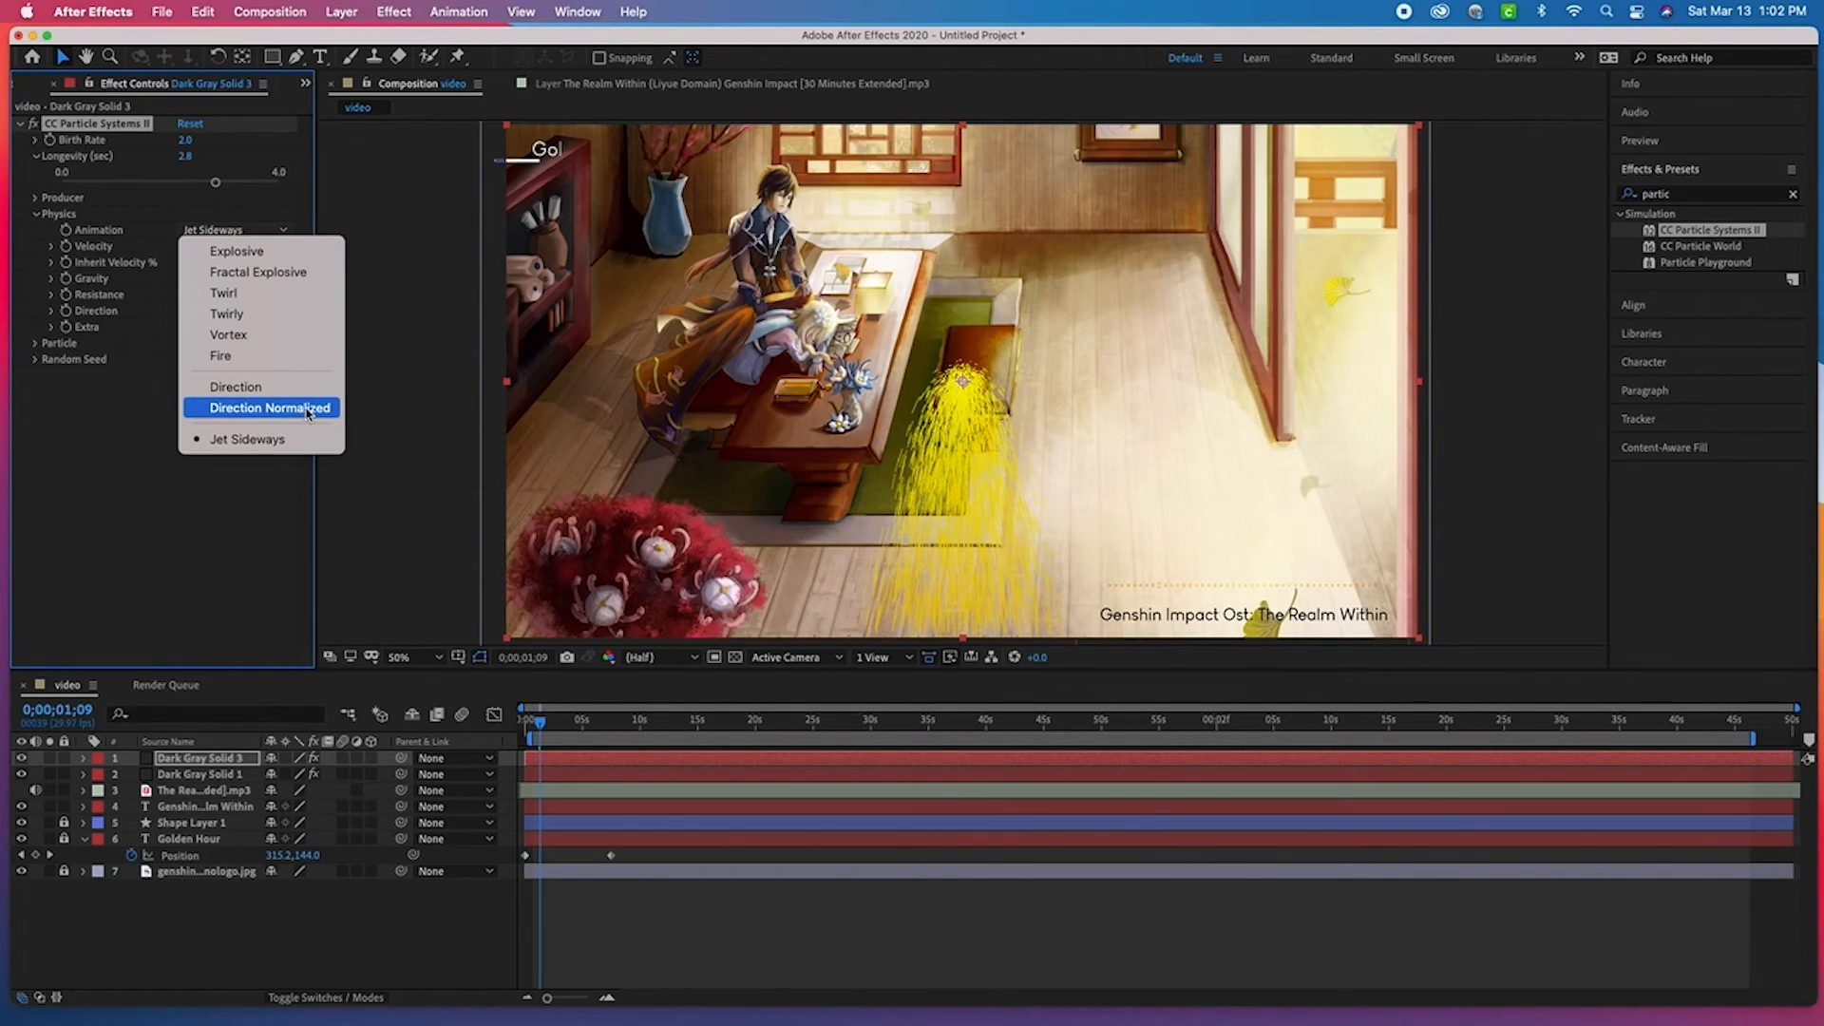
click(107, 248)
- Set the particles' velocity to 3.0, gravity to 0.9, resistance to 16.2 and birth rate to 0.6
mouse_move(187, 246)
mouse_down()
mouse_move(396, 253)
mouse_move(191, 215)
mouse_up()
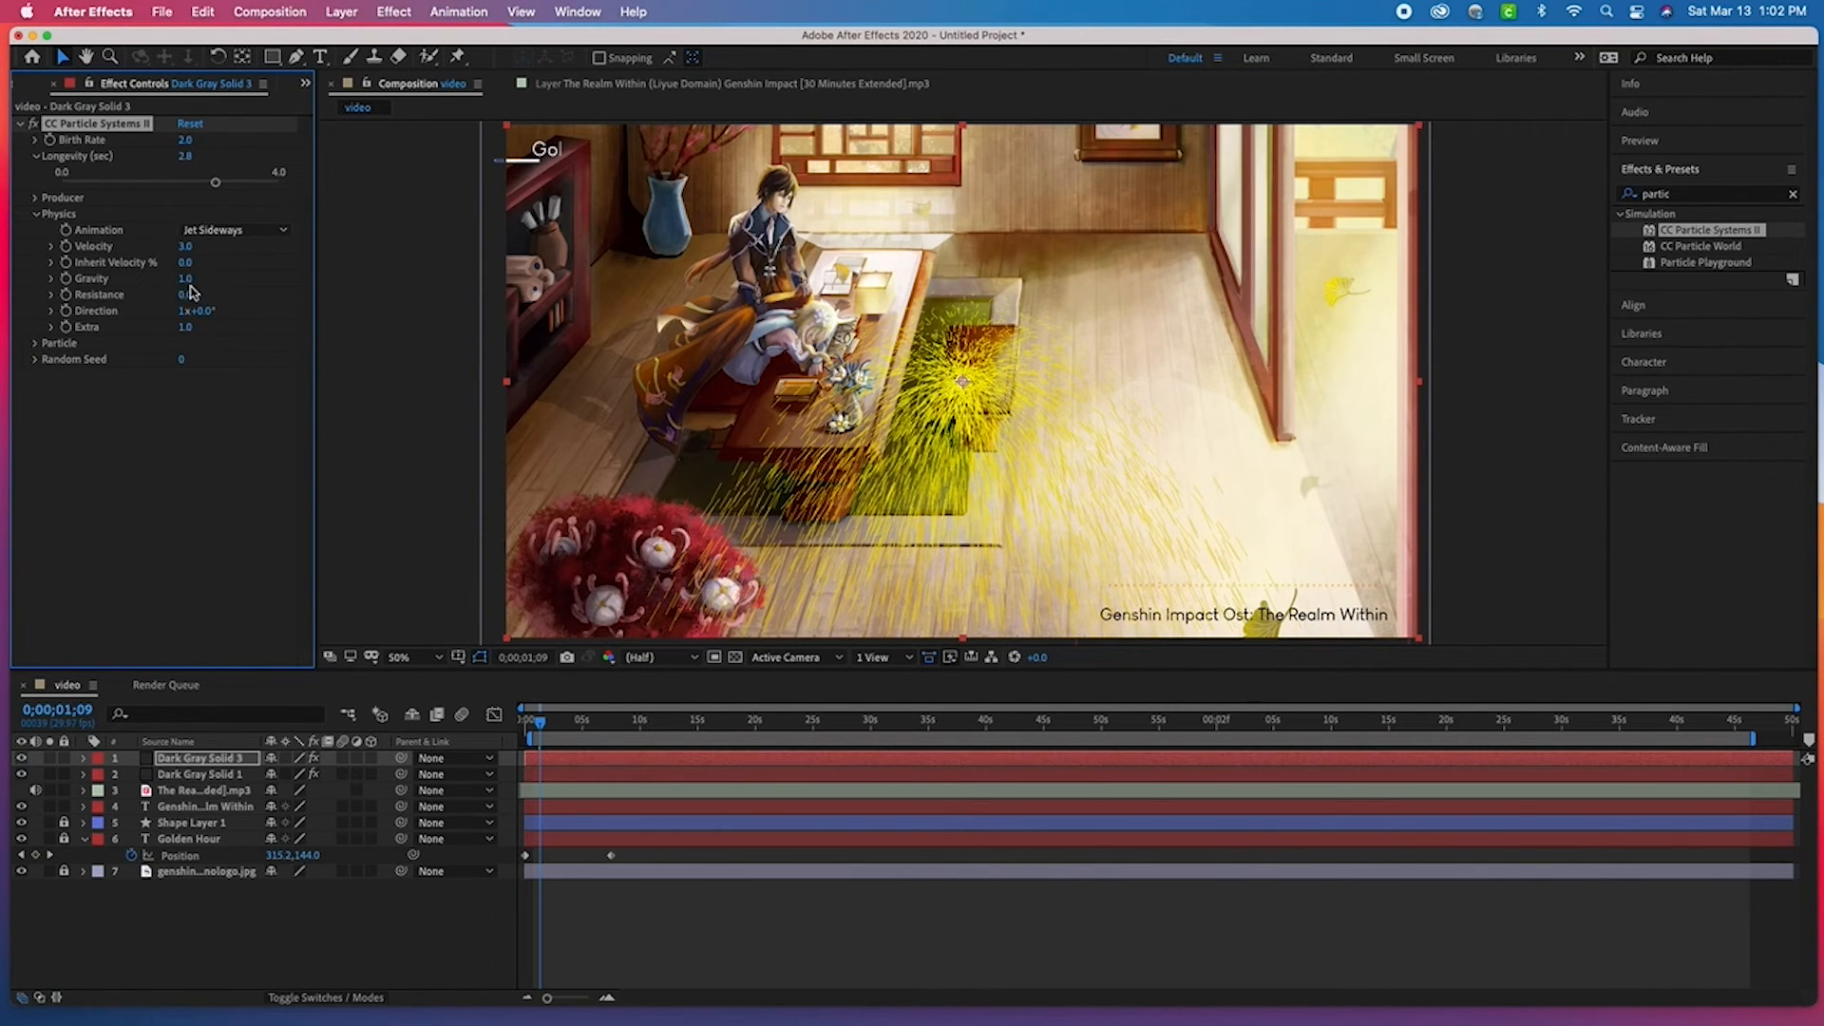
mouse_move(210, 278)
mouse_down()
mouse_move(176, 278)
mouse_move(195, 294)
mouse_up()
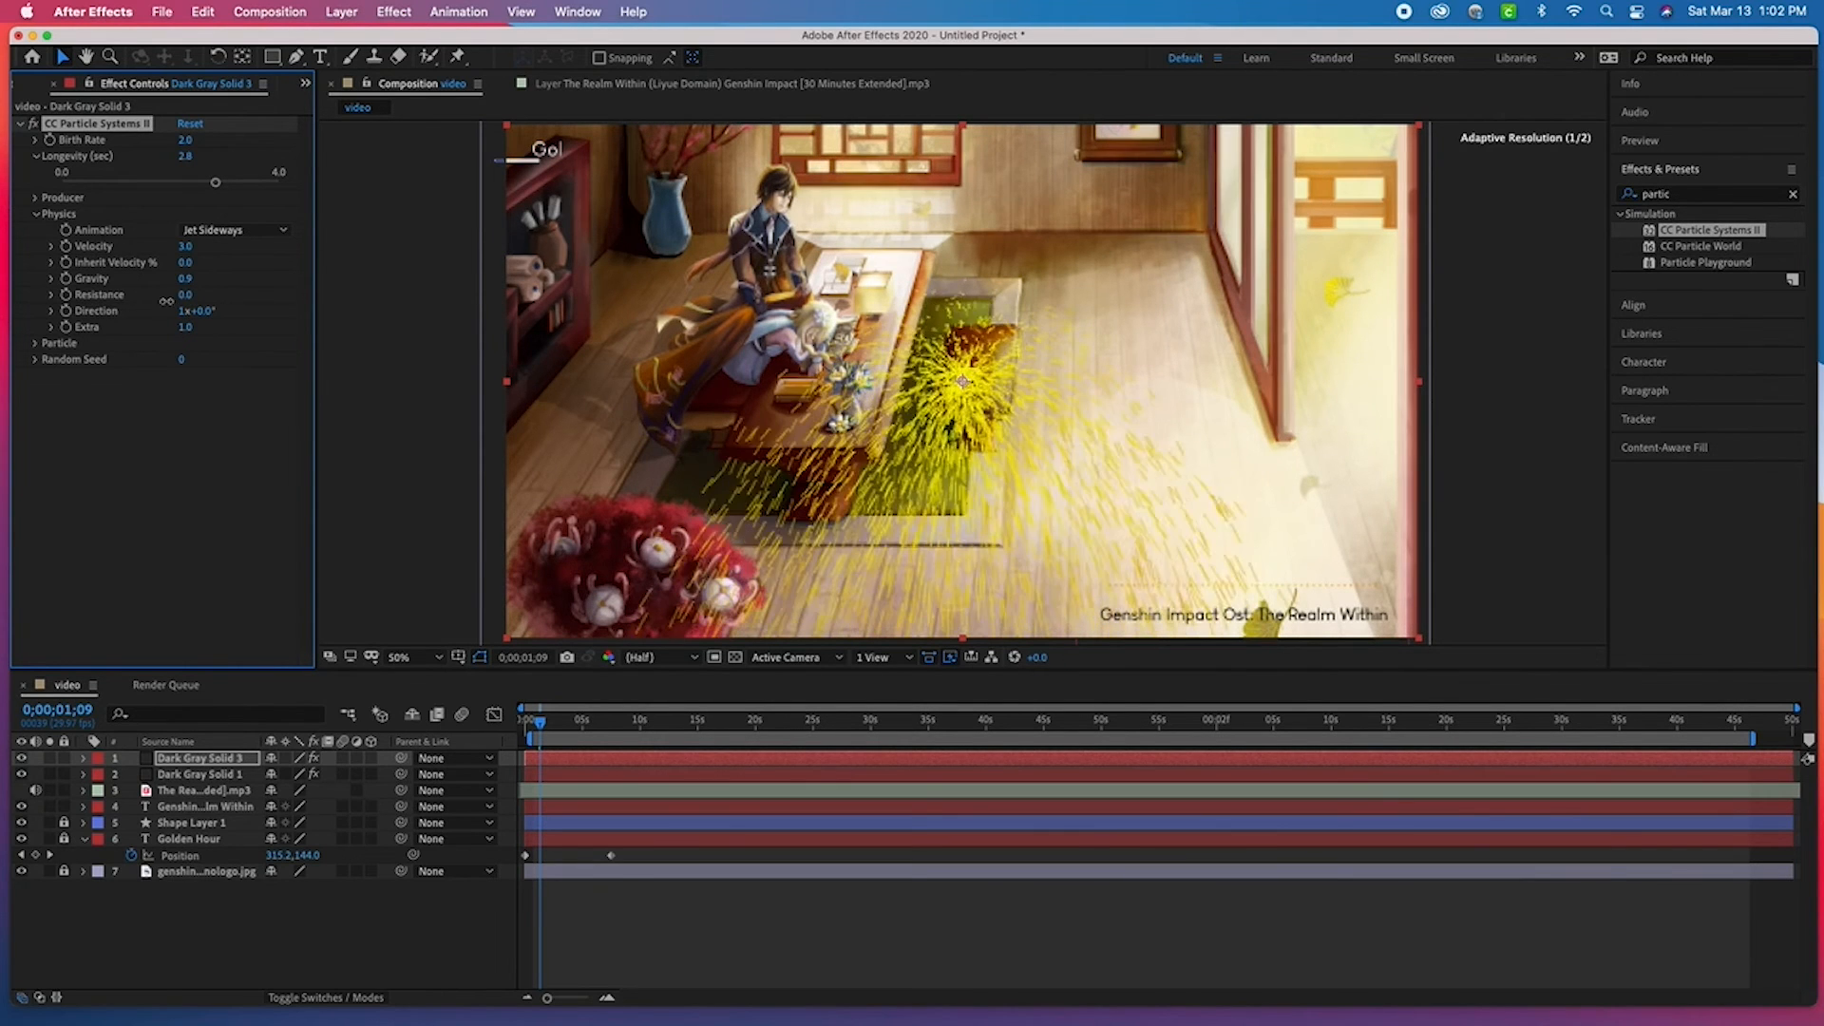
mouse_move(185, 295)
mouse_down()
mouse_move(280, 312)
mouse_move(219, 309)
mouse_up()
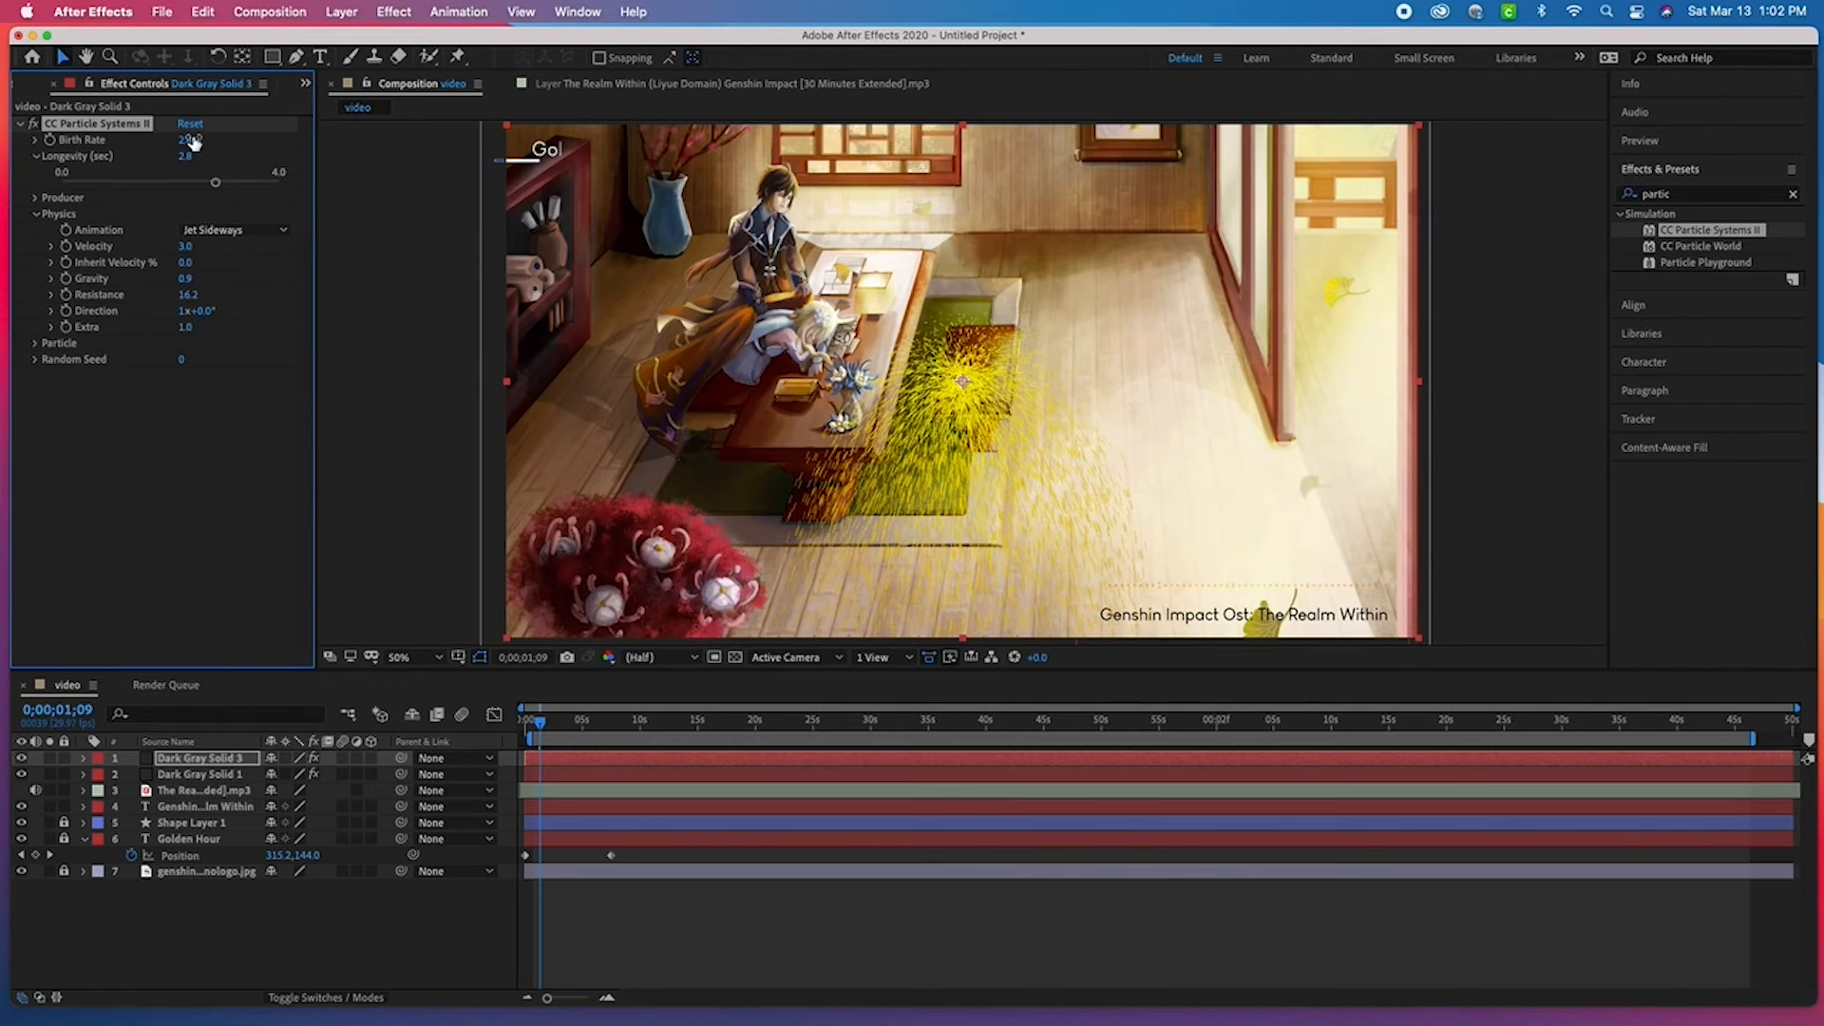
drag(188, 140, 172, 140)
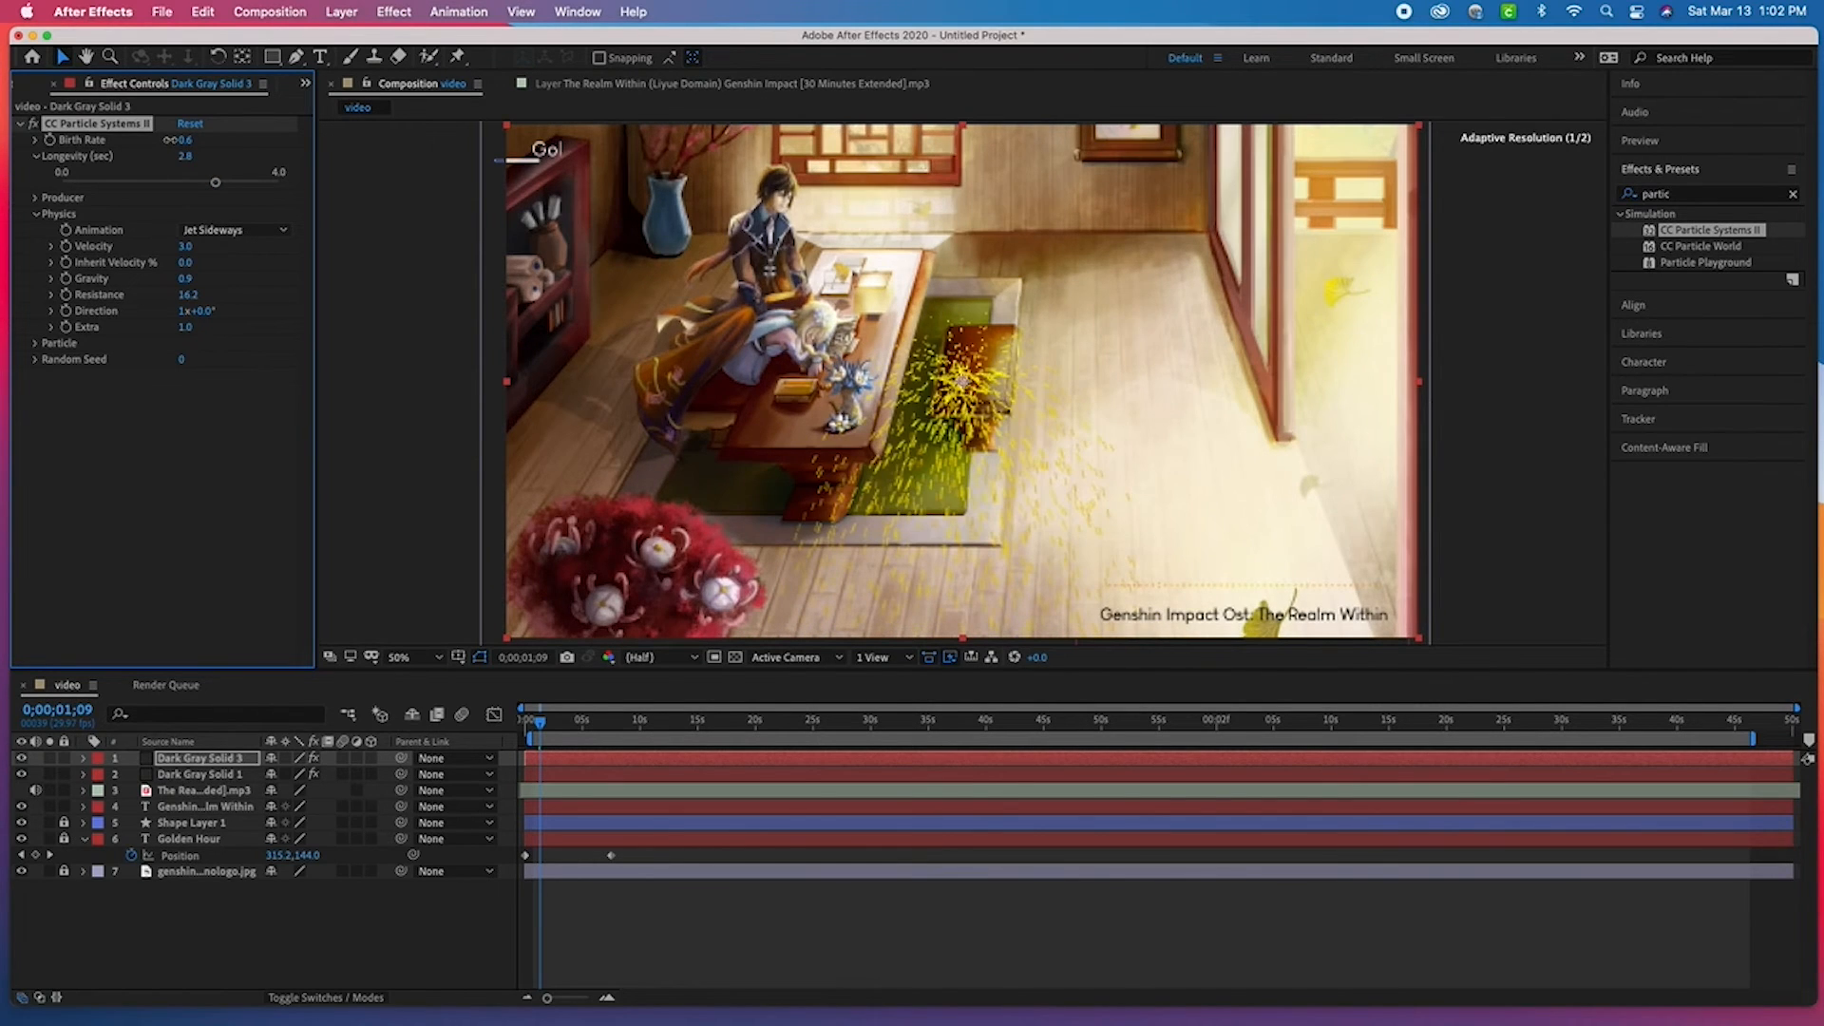
- Set the particles' opacity map to Fade In and Out after trying Fade Out Sharp
click(36, 343)
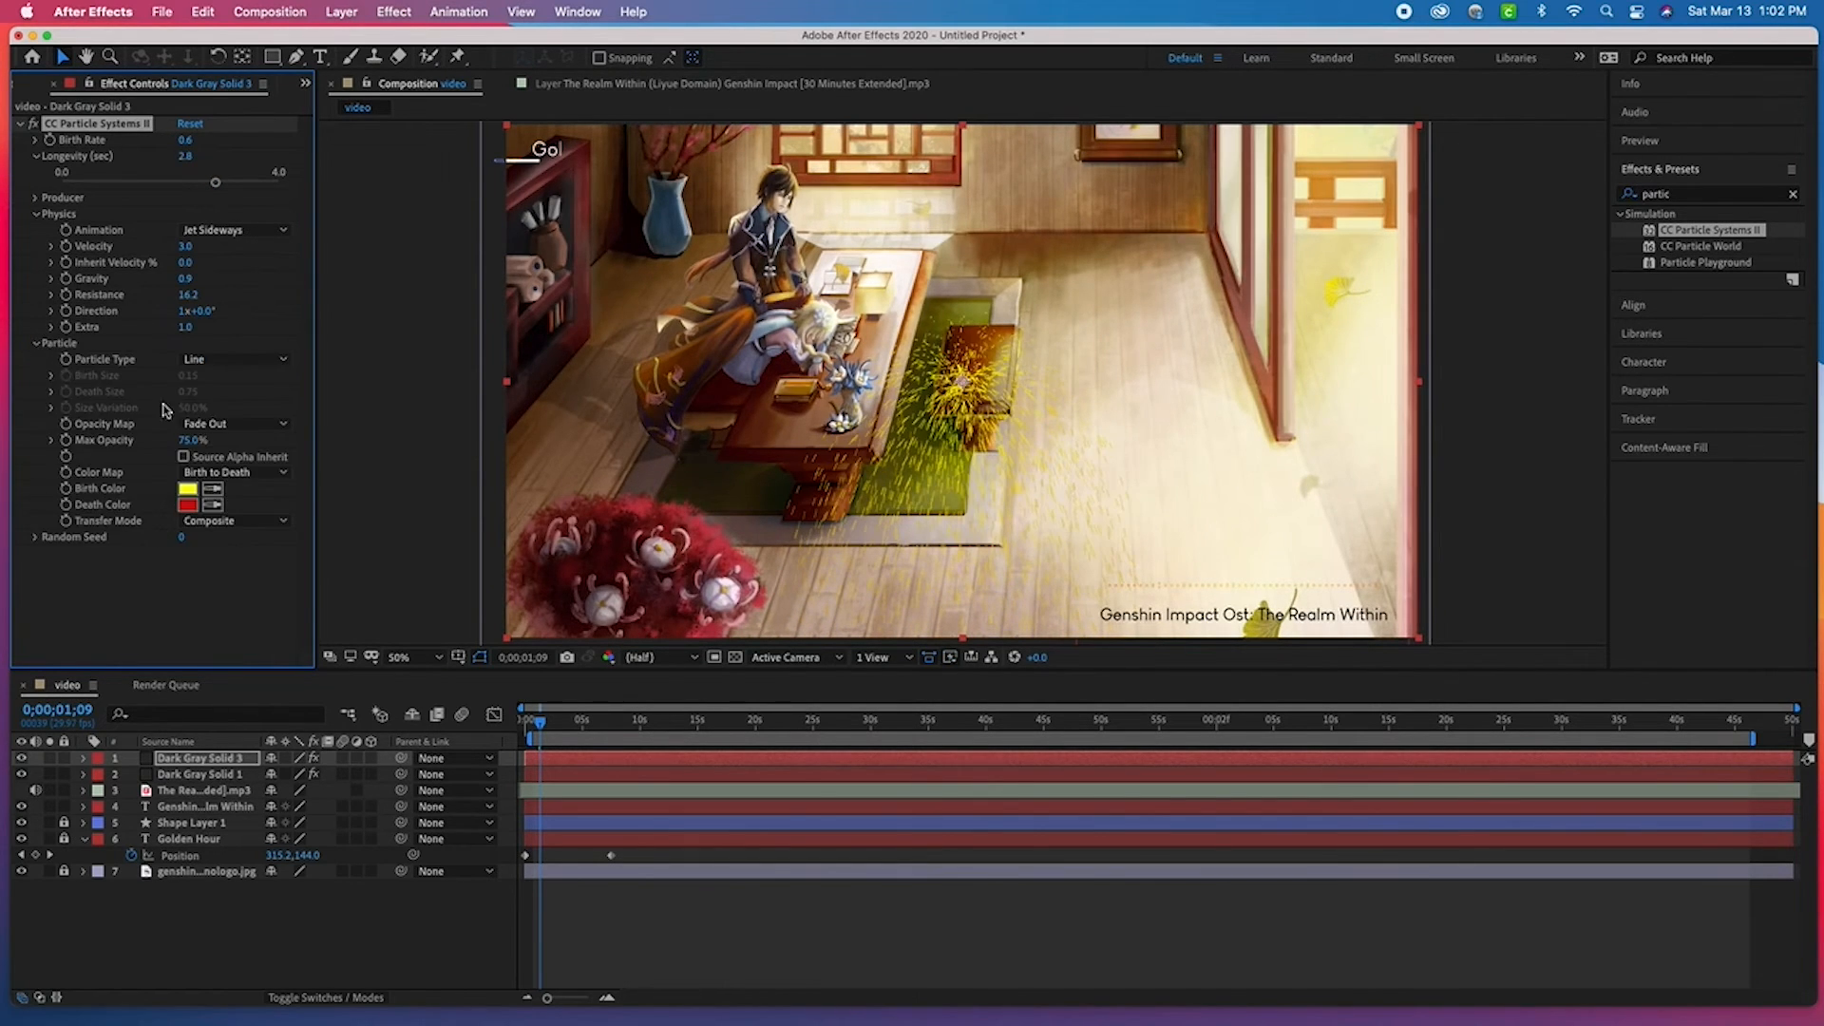
click(277, 423)
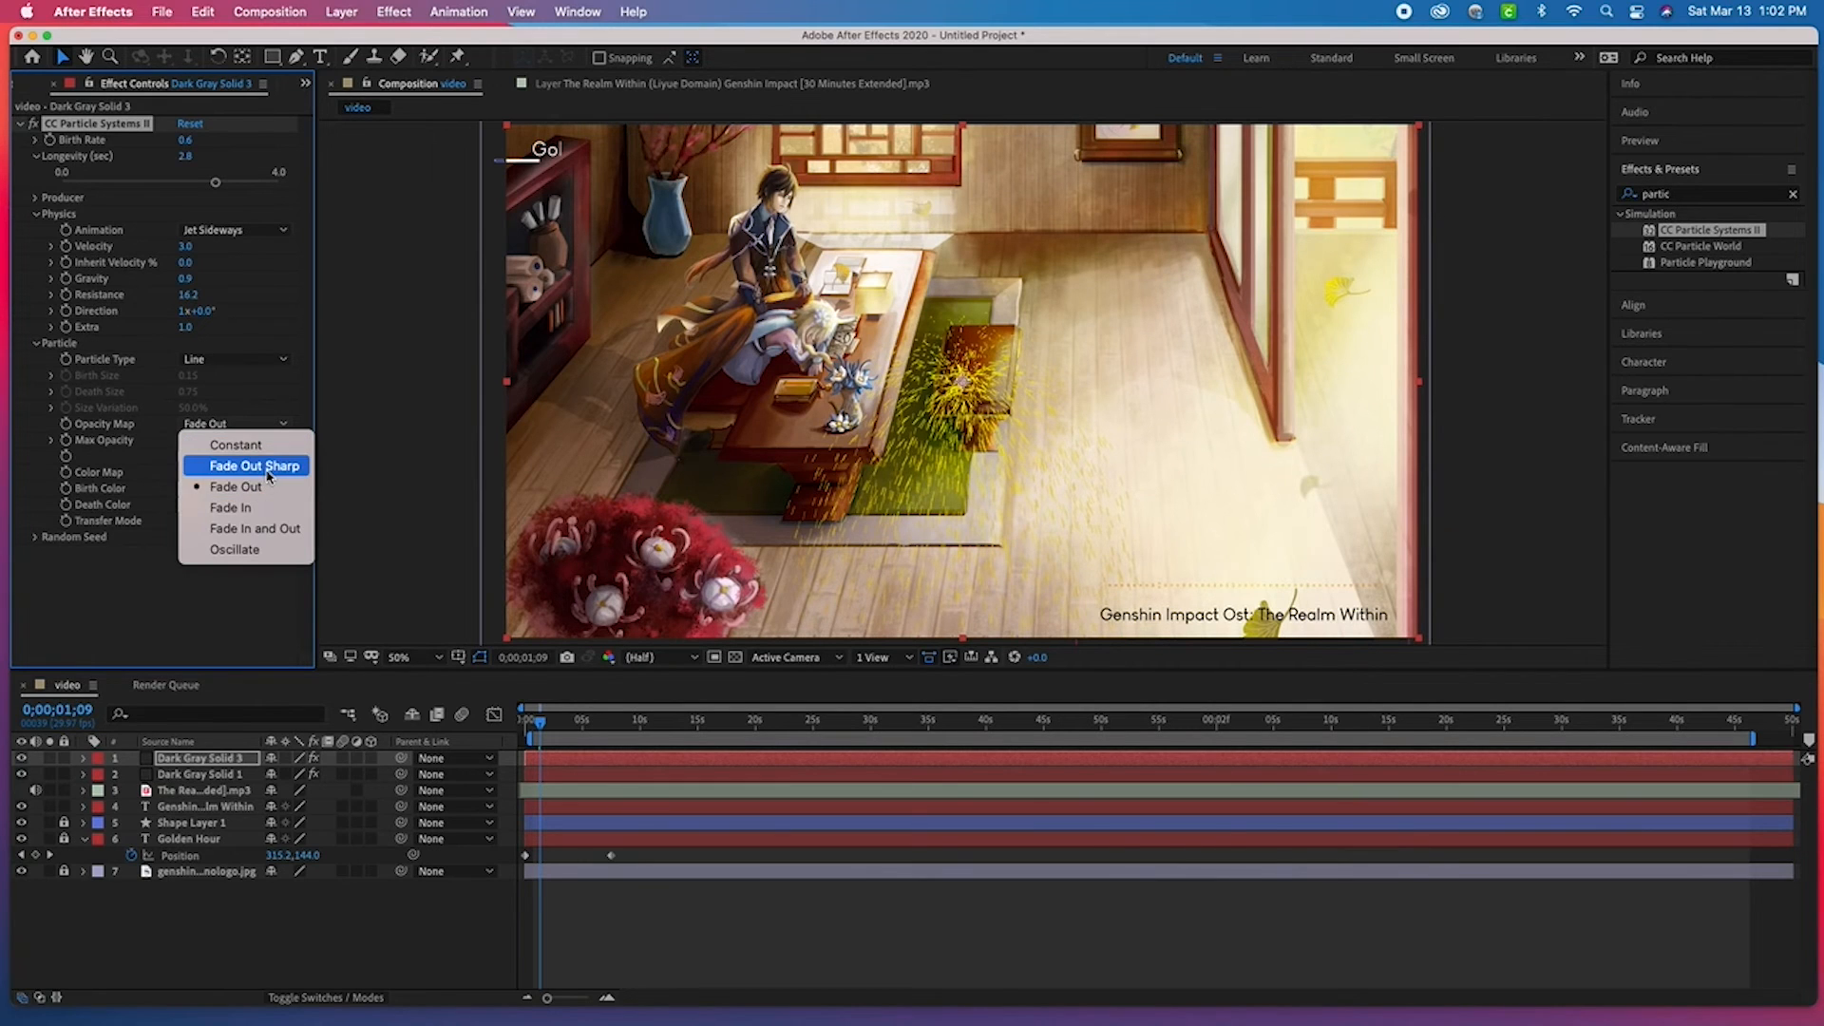
click(247, 419)
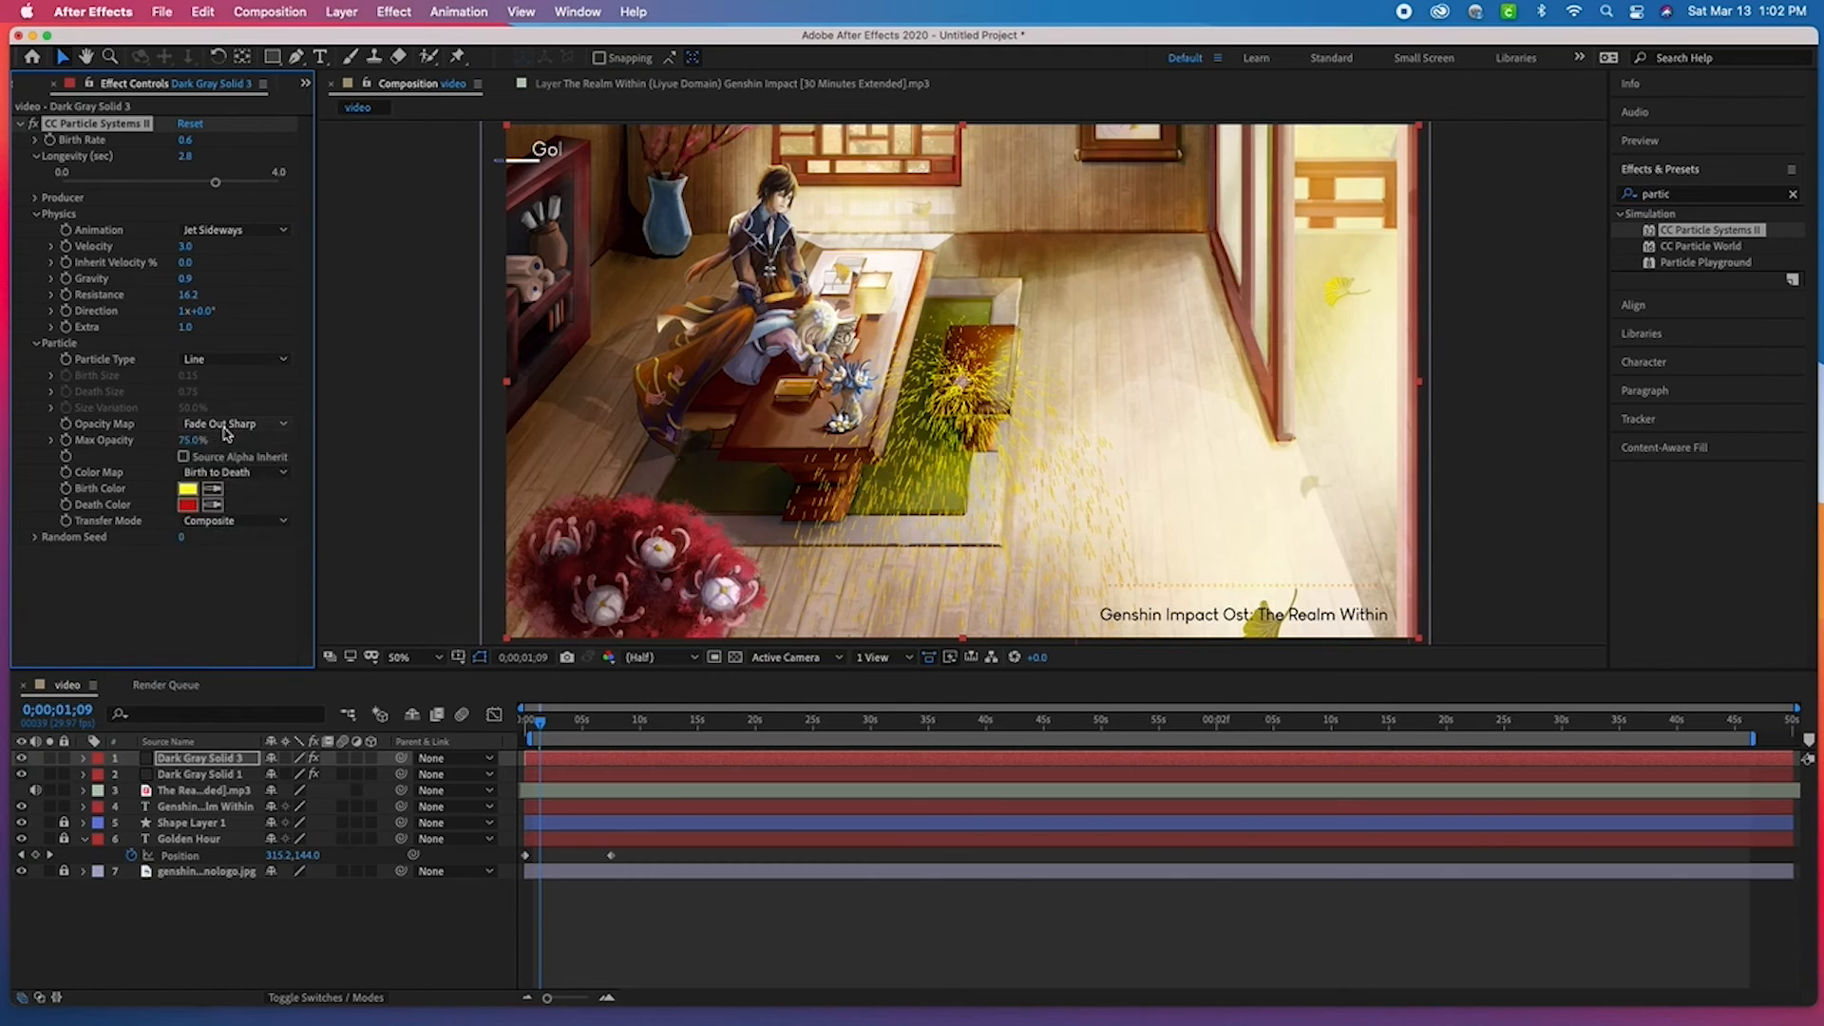
click(228, 428)
click(271, 533)
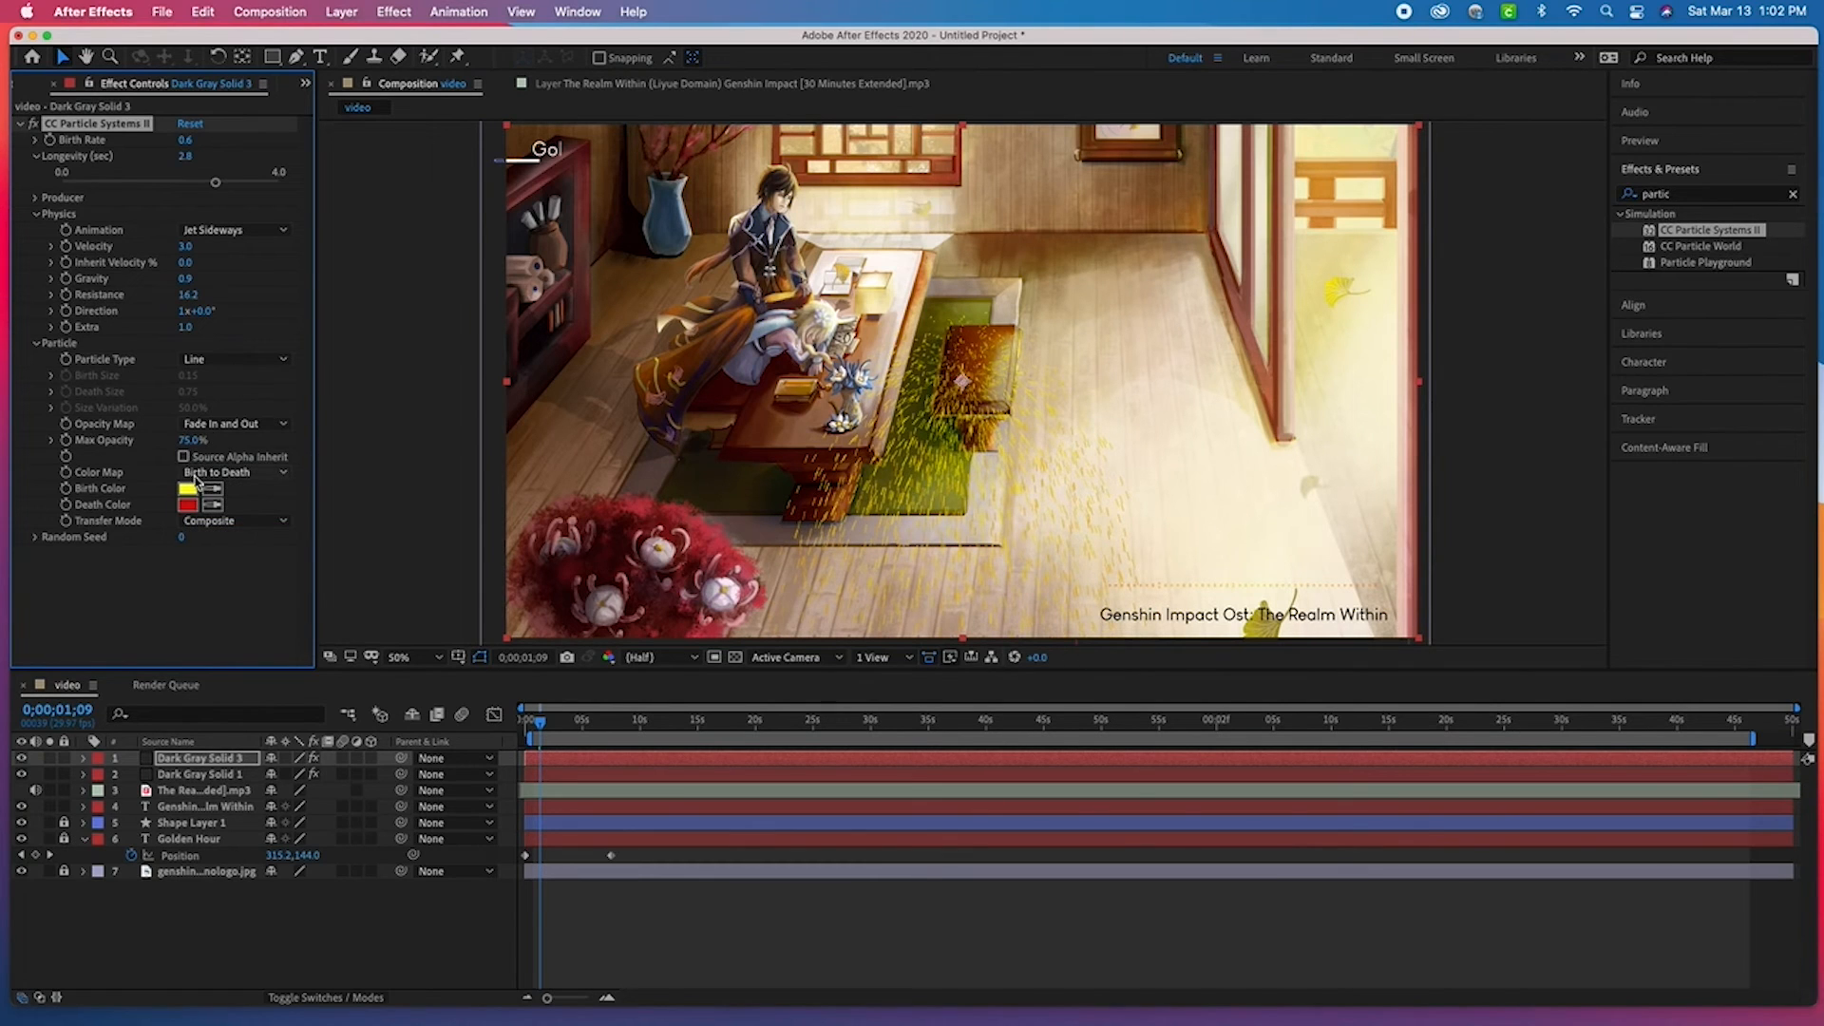
- Try the Star, Bubble, Shaded&Faded Sphere, Motion Polygon and Lens Fade particle types
click(234, 360)
click(263, 410)
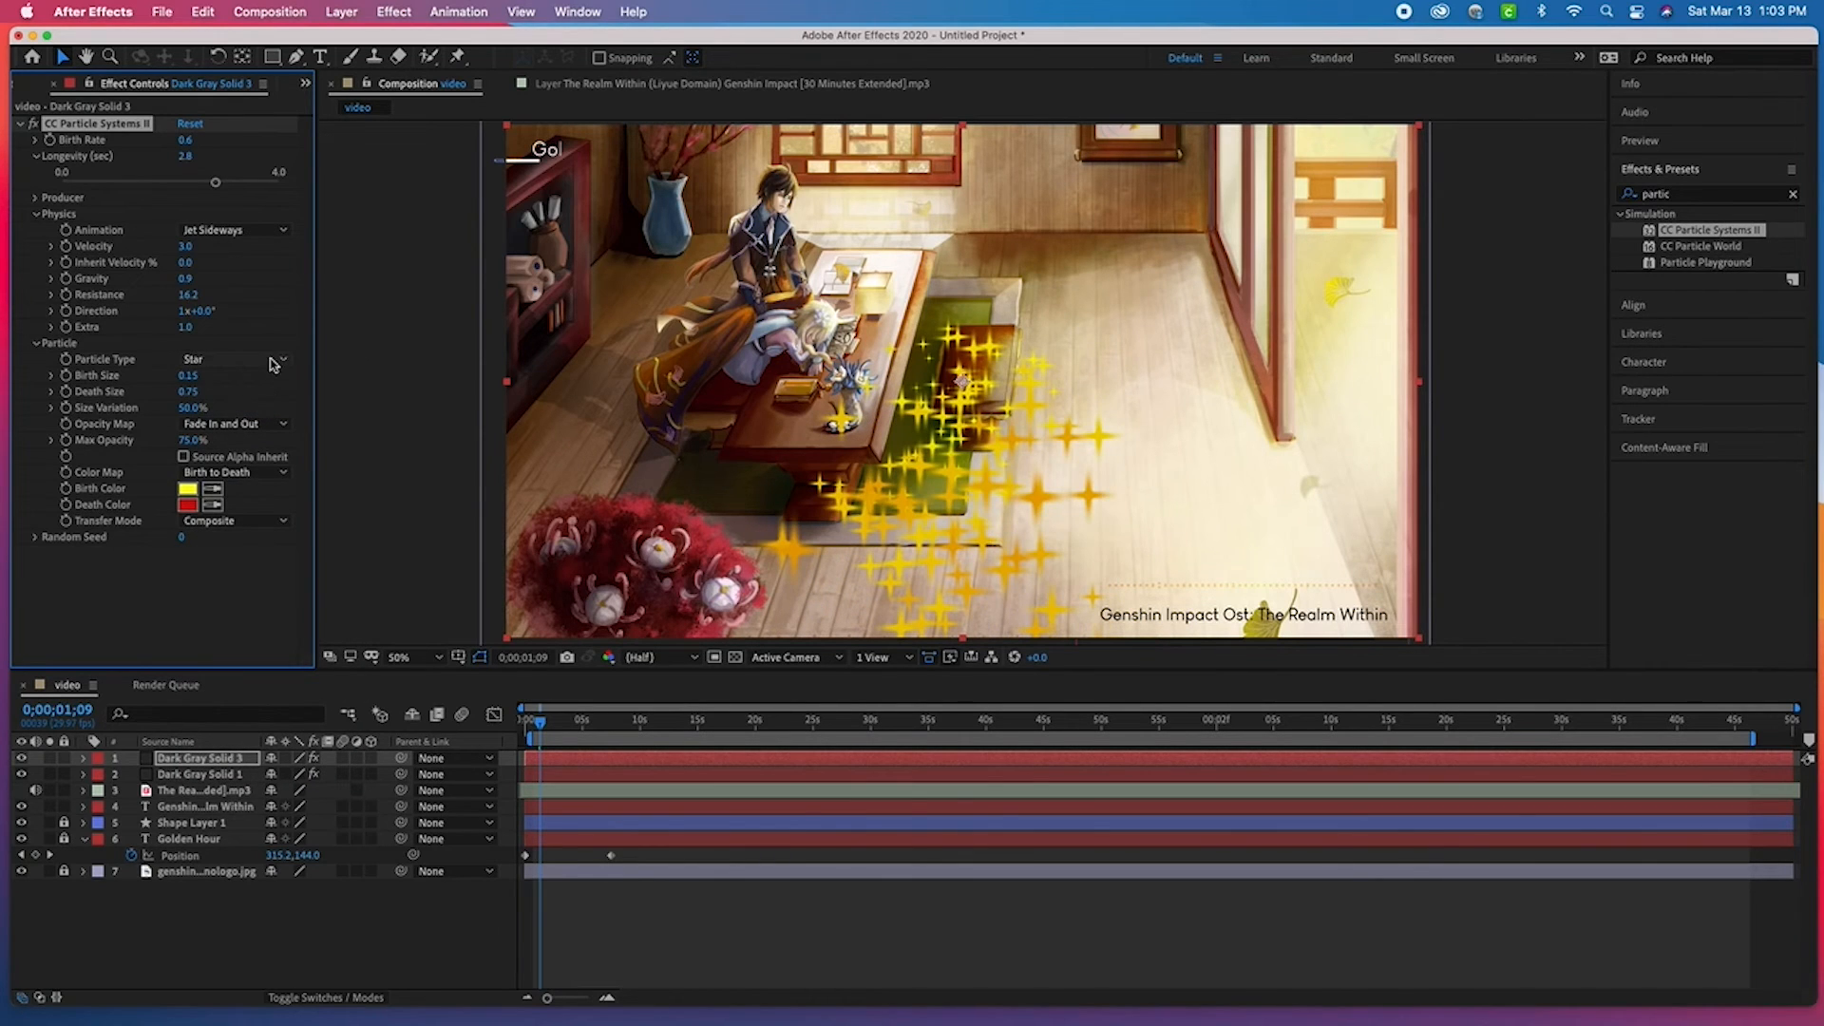
click(254, 361)
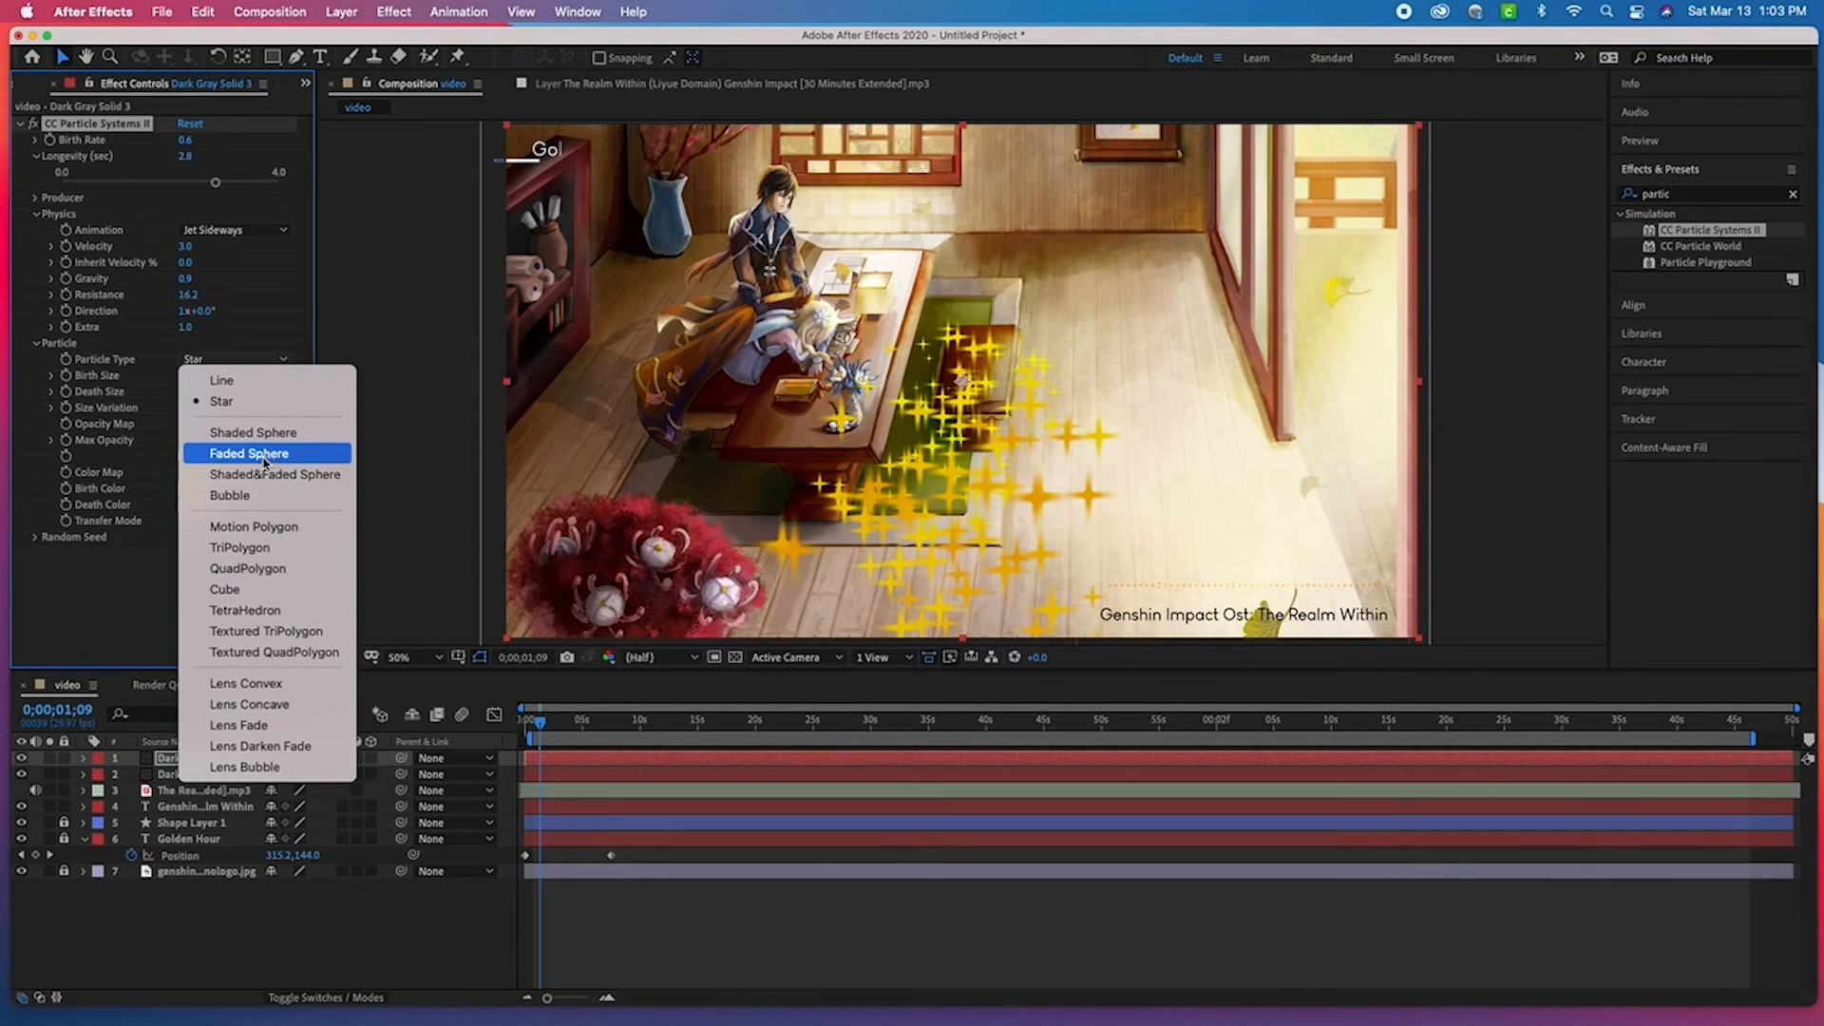
click(242, 494)
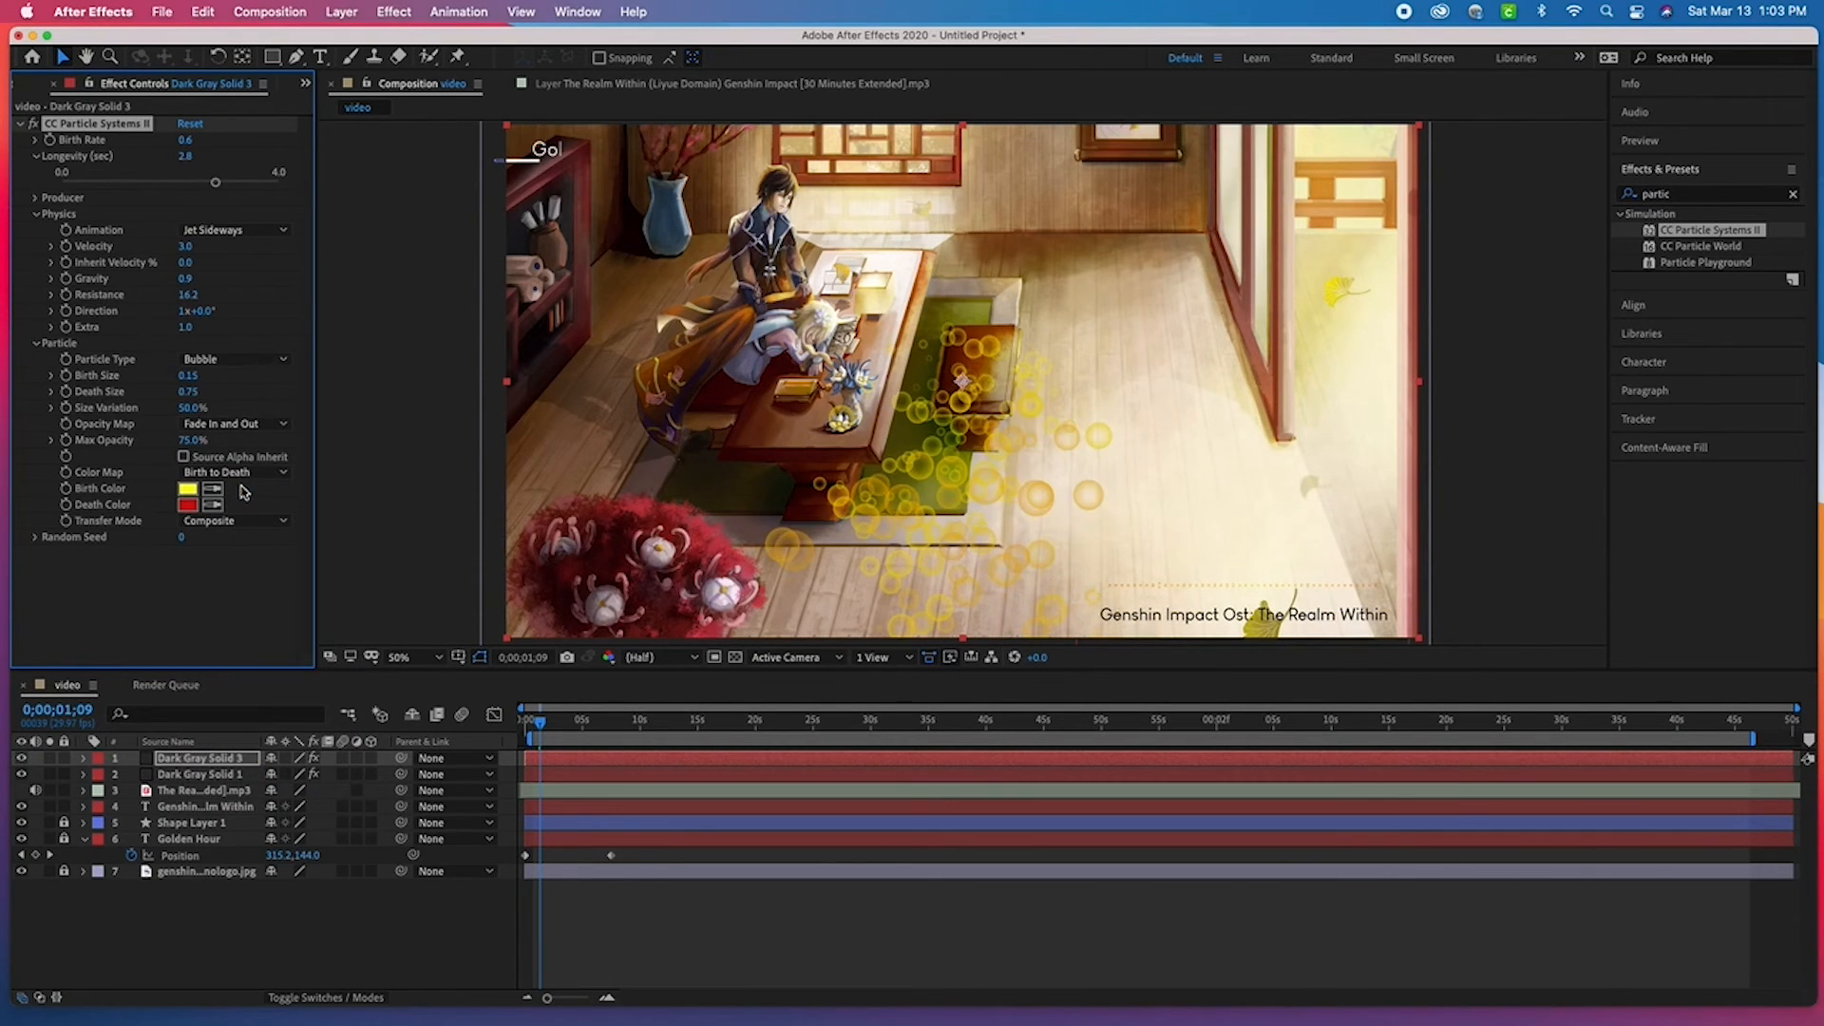
click(254, 359)
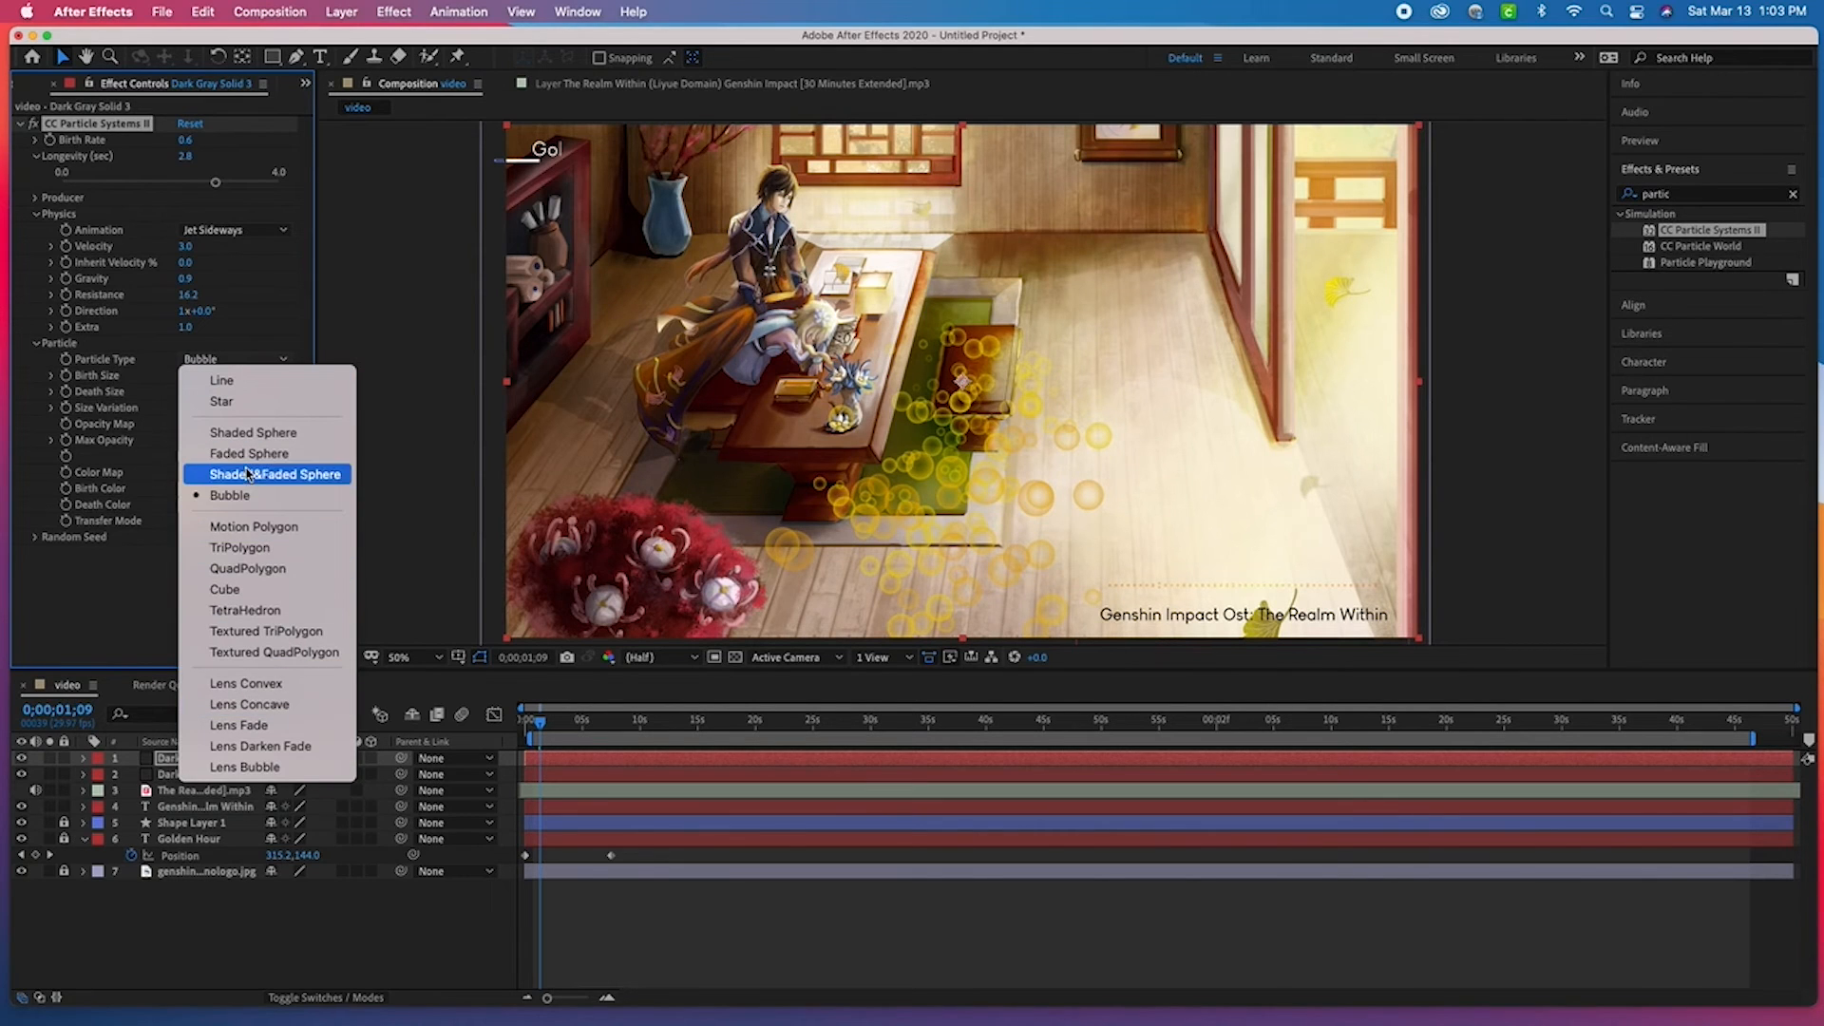
click(277, 475)
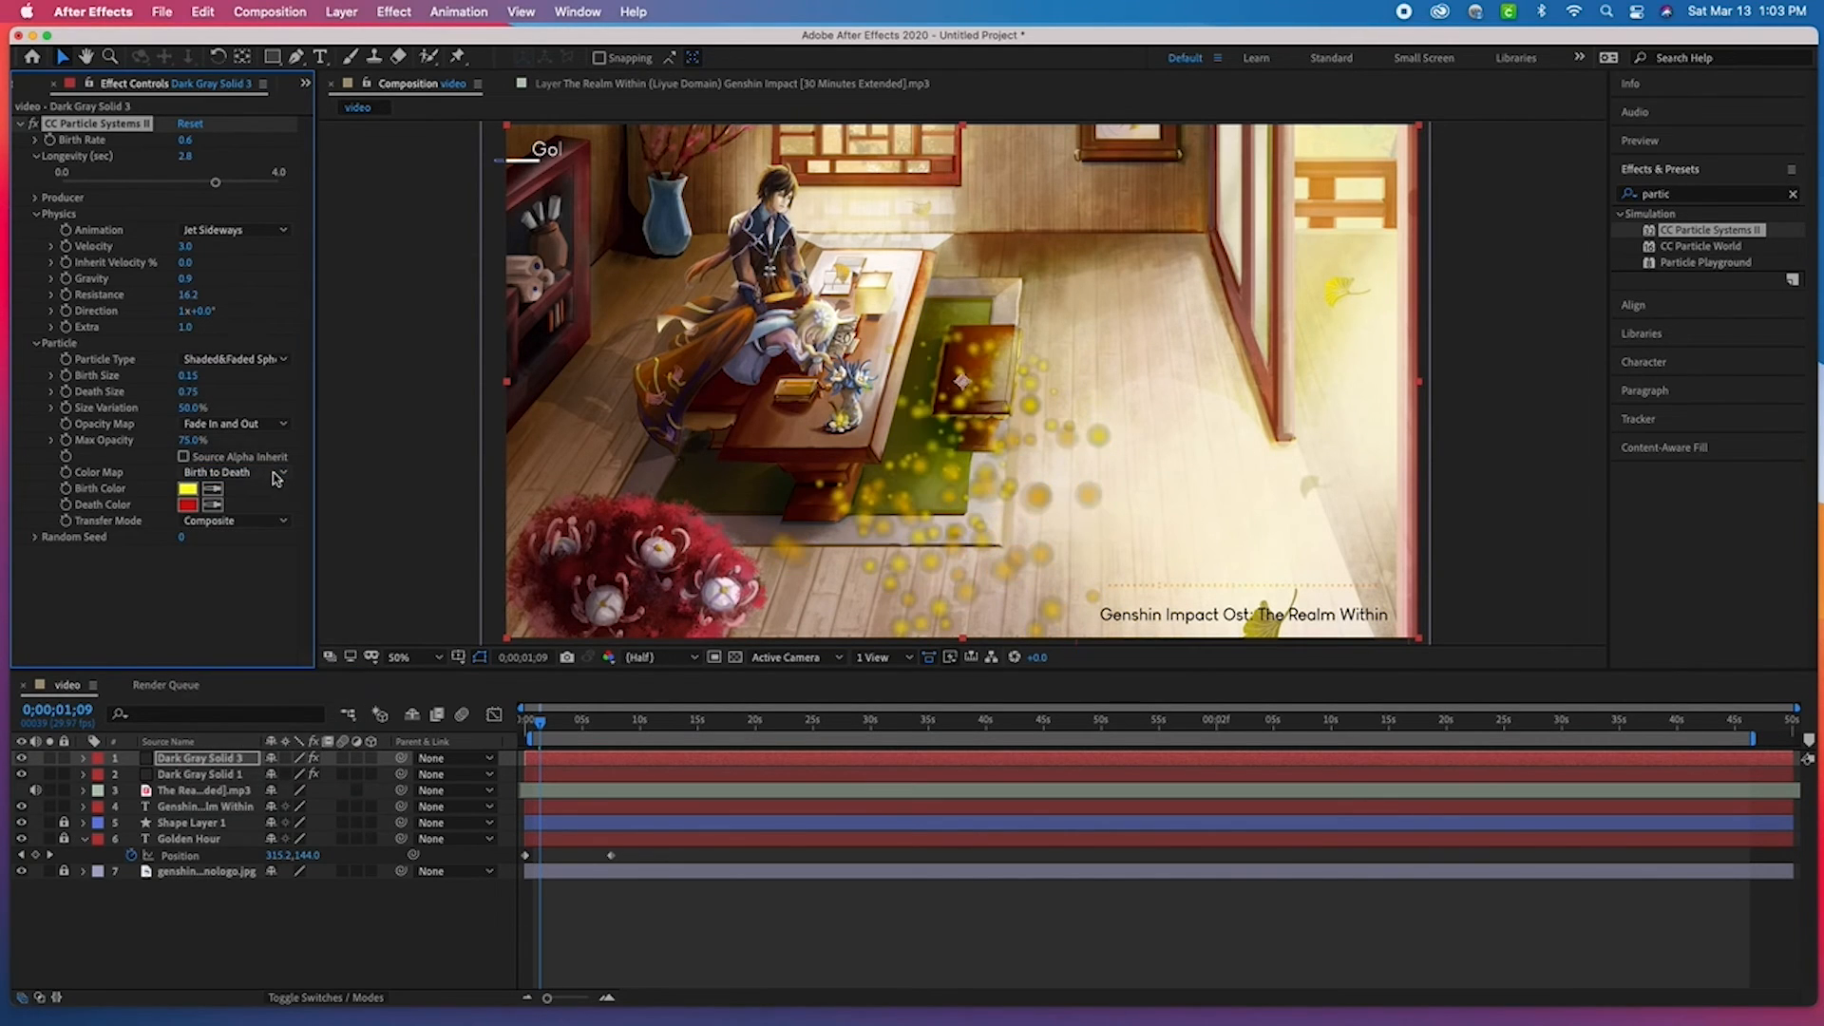
click(234, 362)
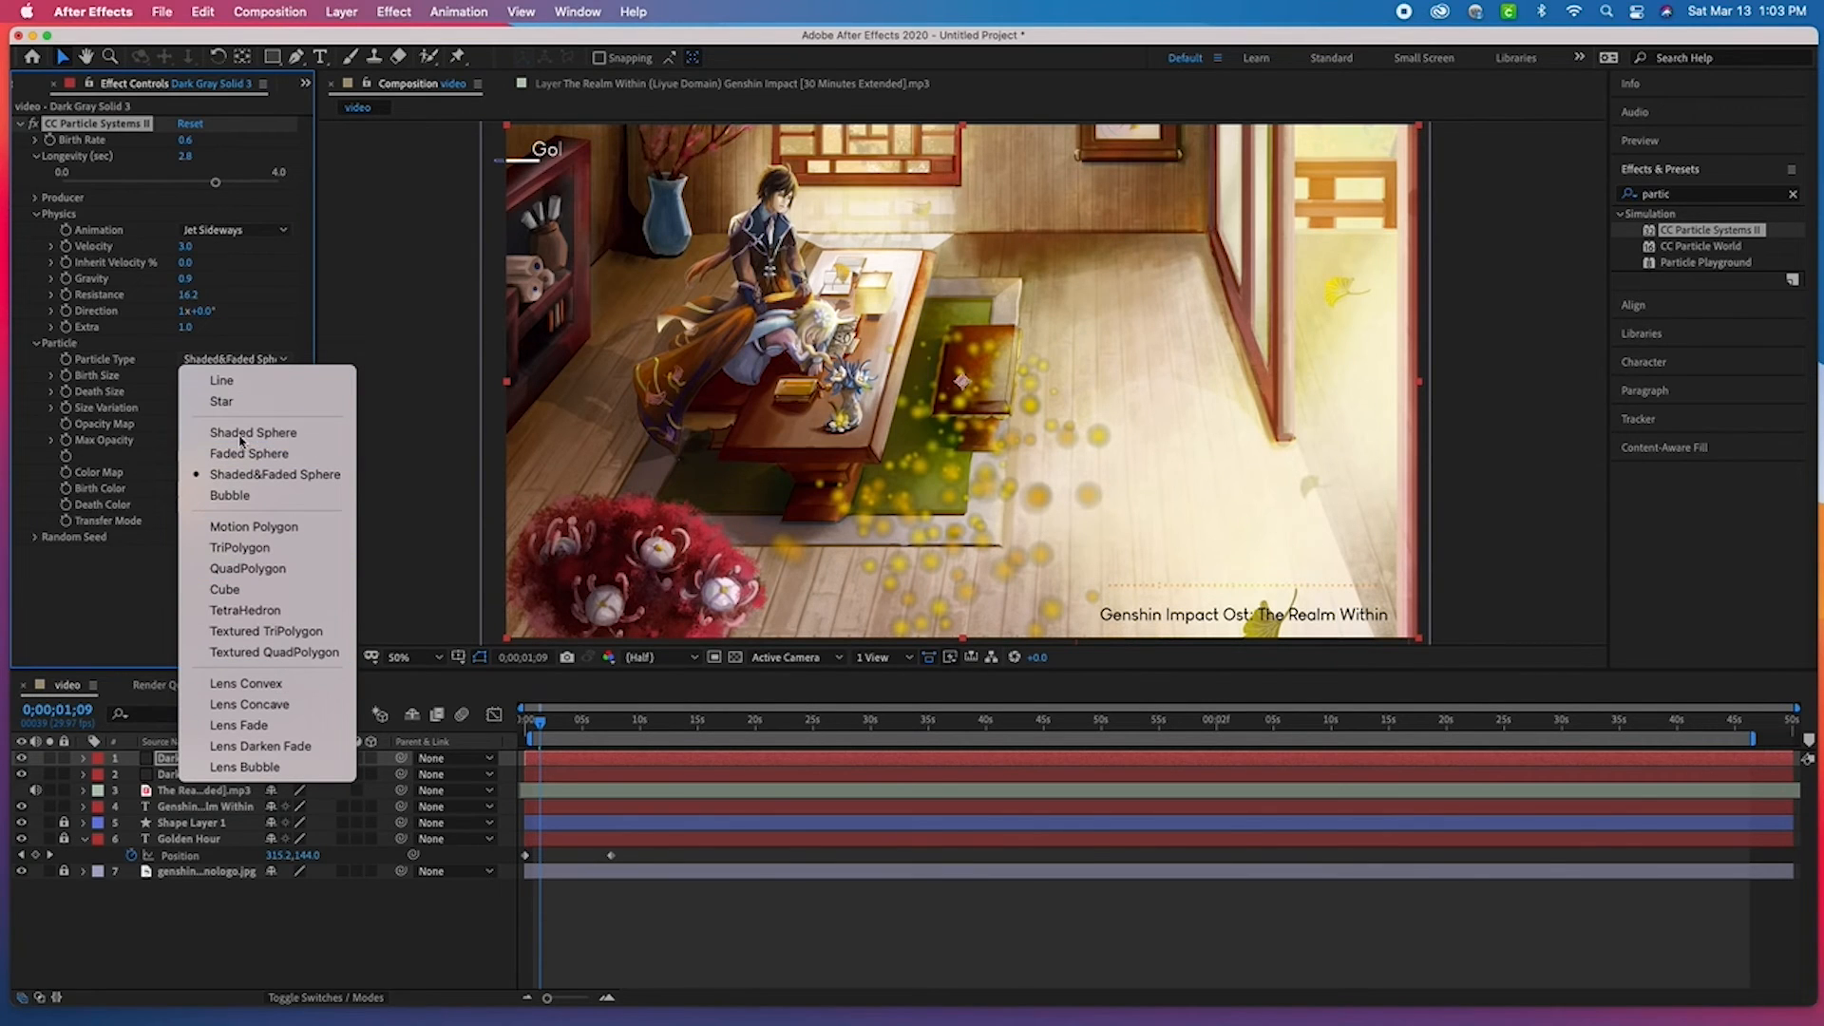
click(265, 535)
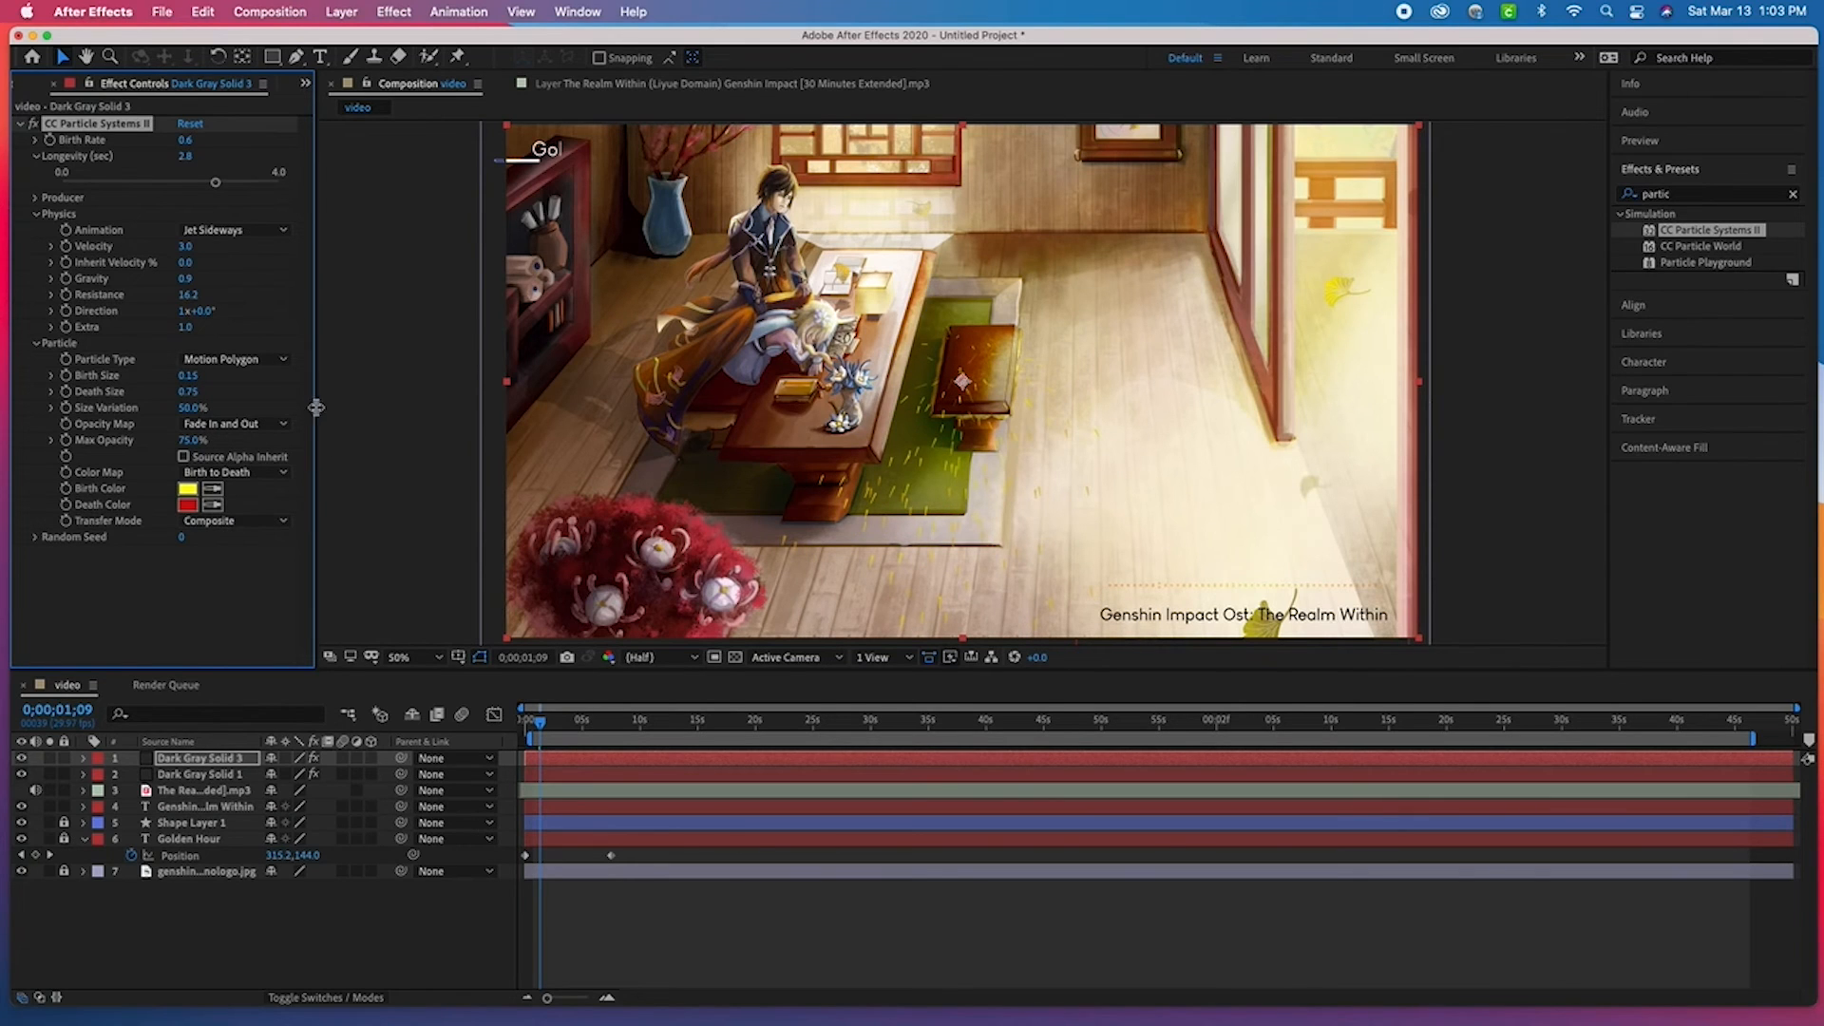
click(252, 358)
click(288, 723)
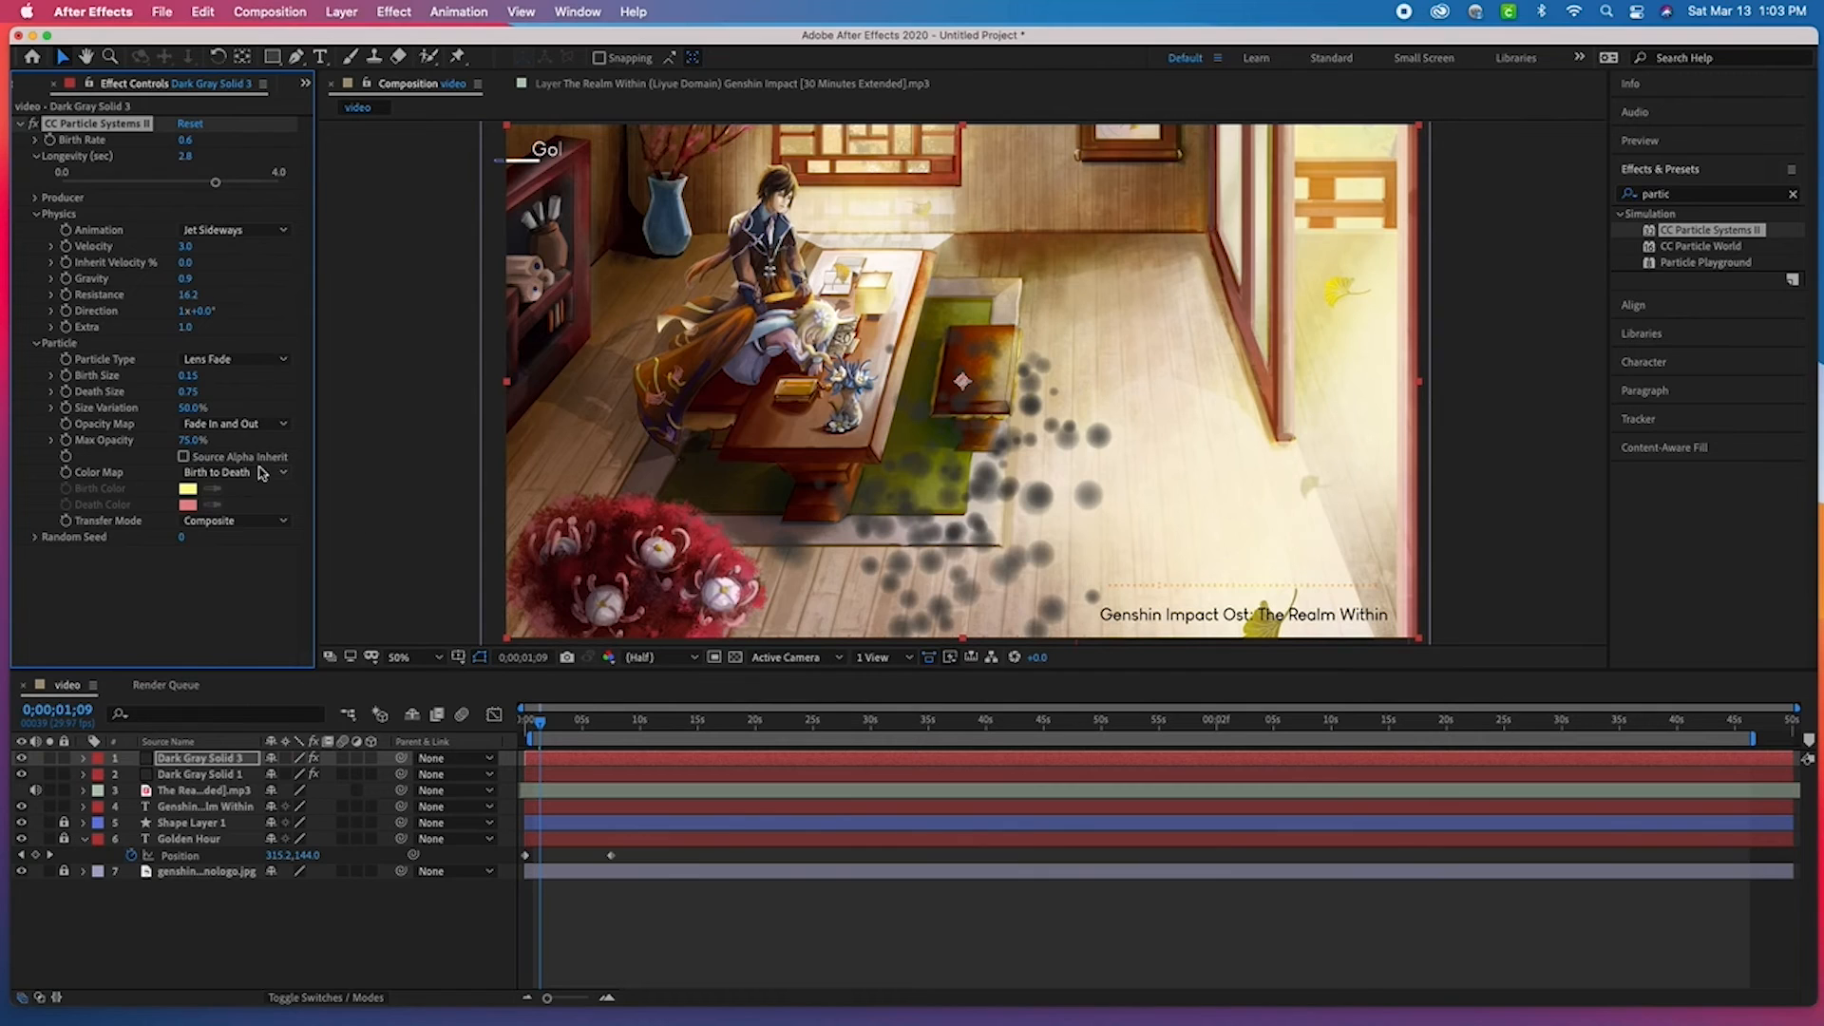
- Set the particle type to Cube with a birth size of 0.00 and a death size of 0.32
click(186, 358)
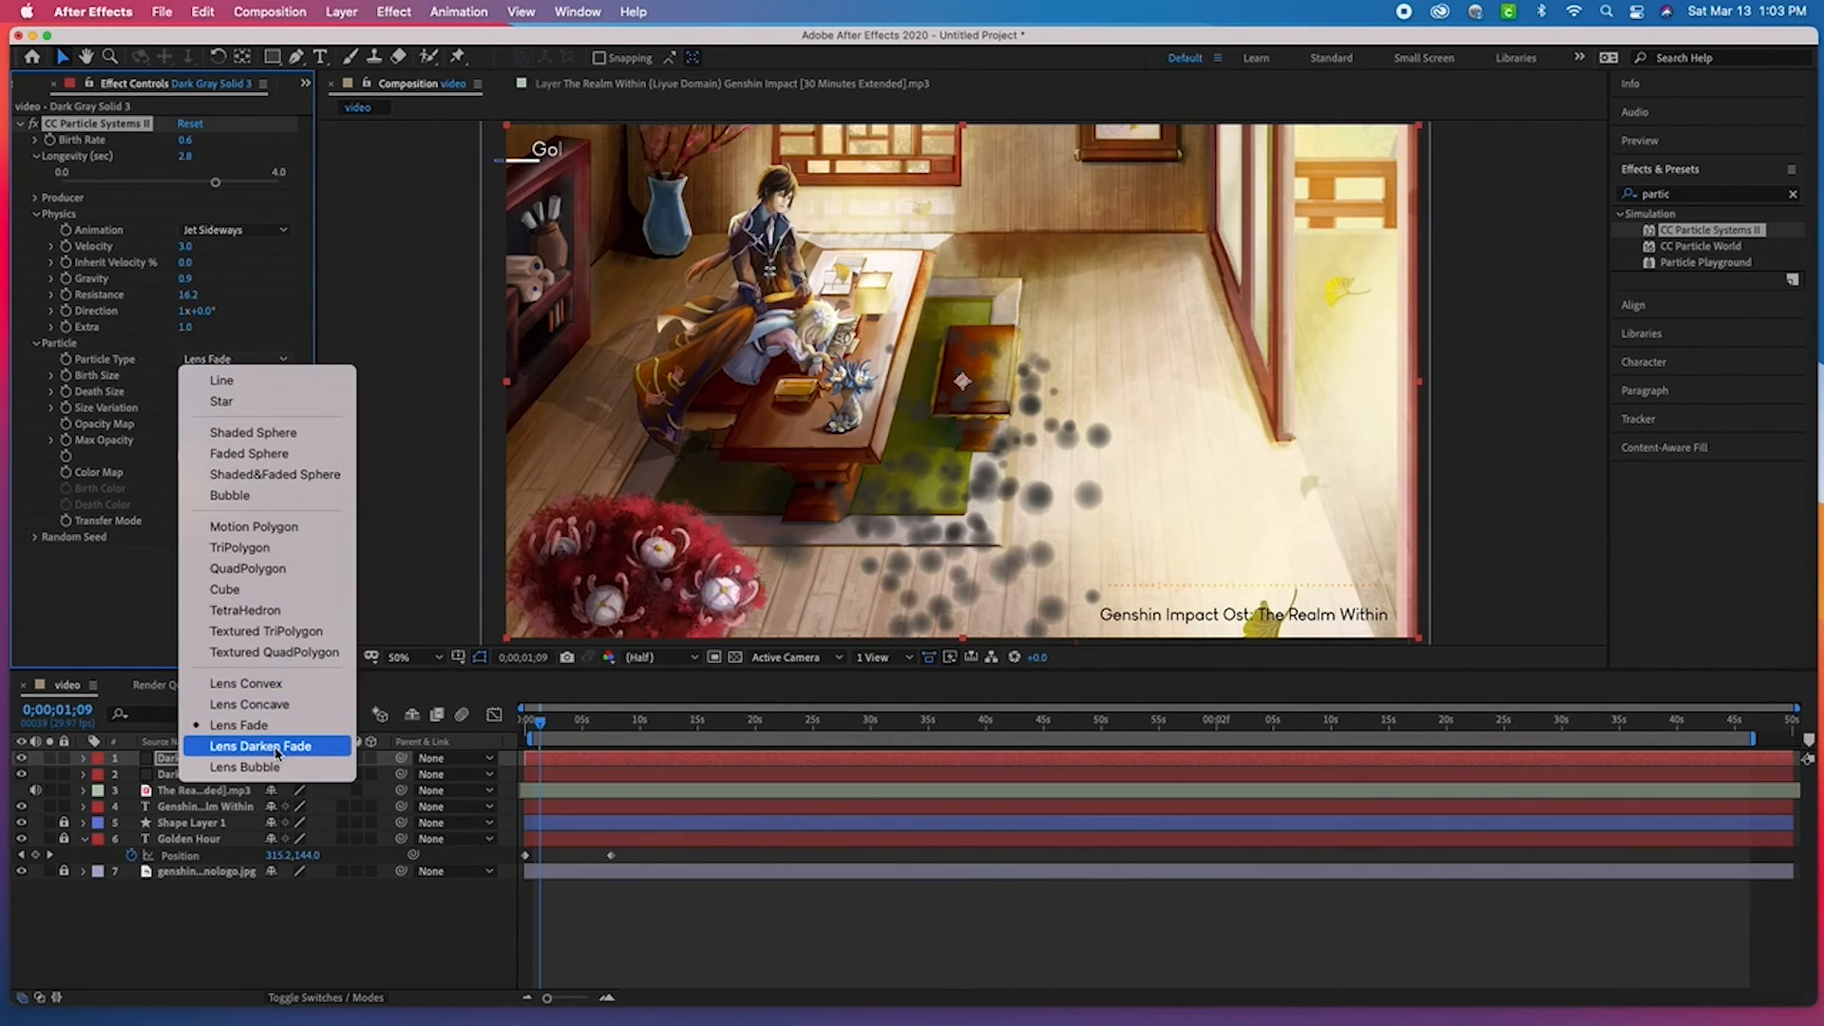
click(232, 589)
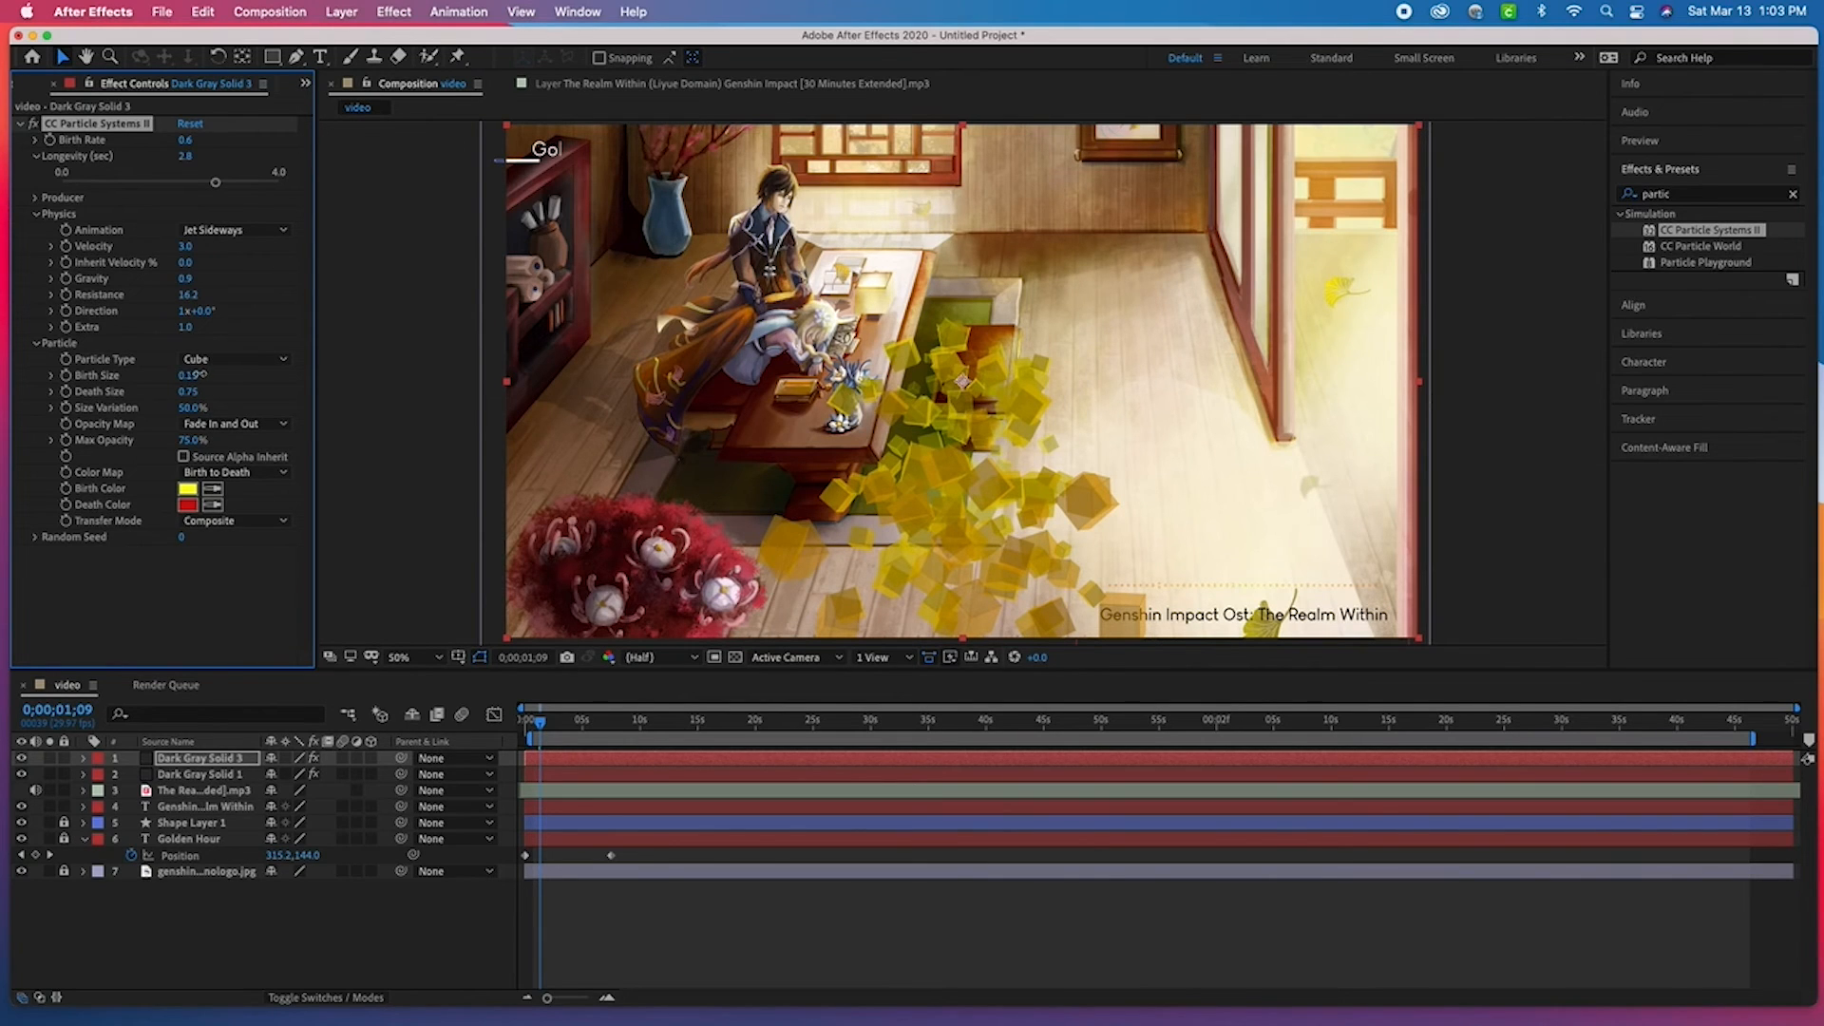
drag(226, 382, 189, 392)
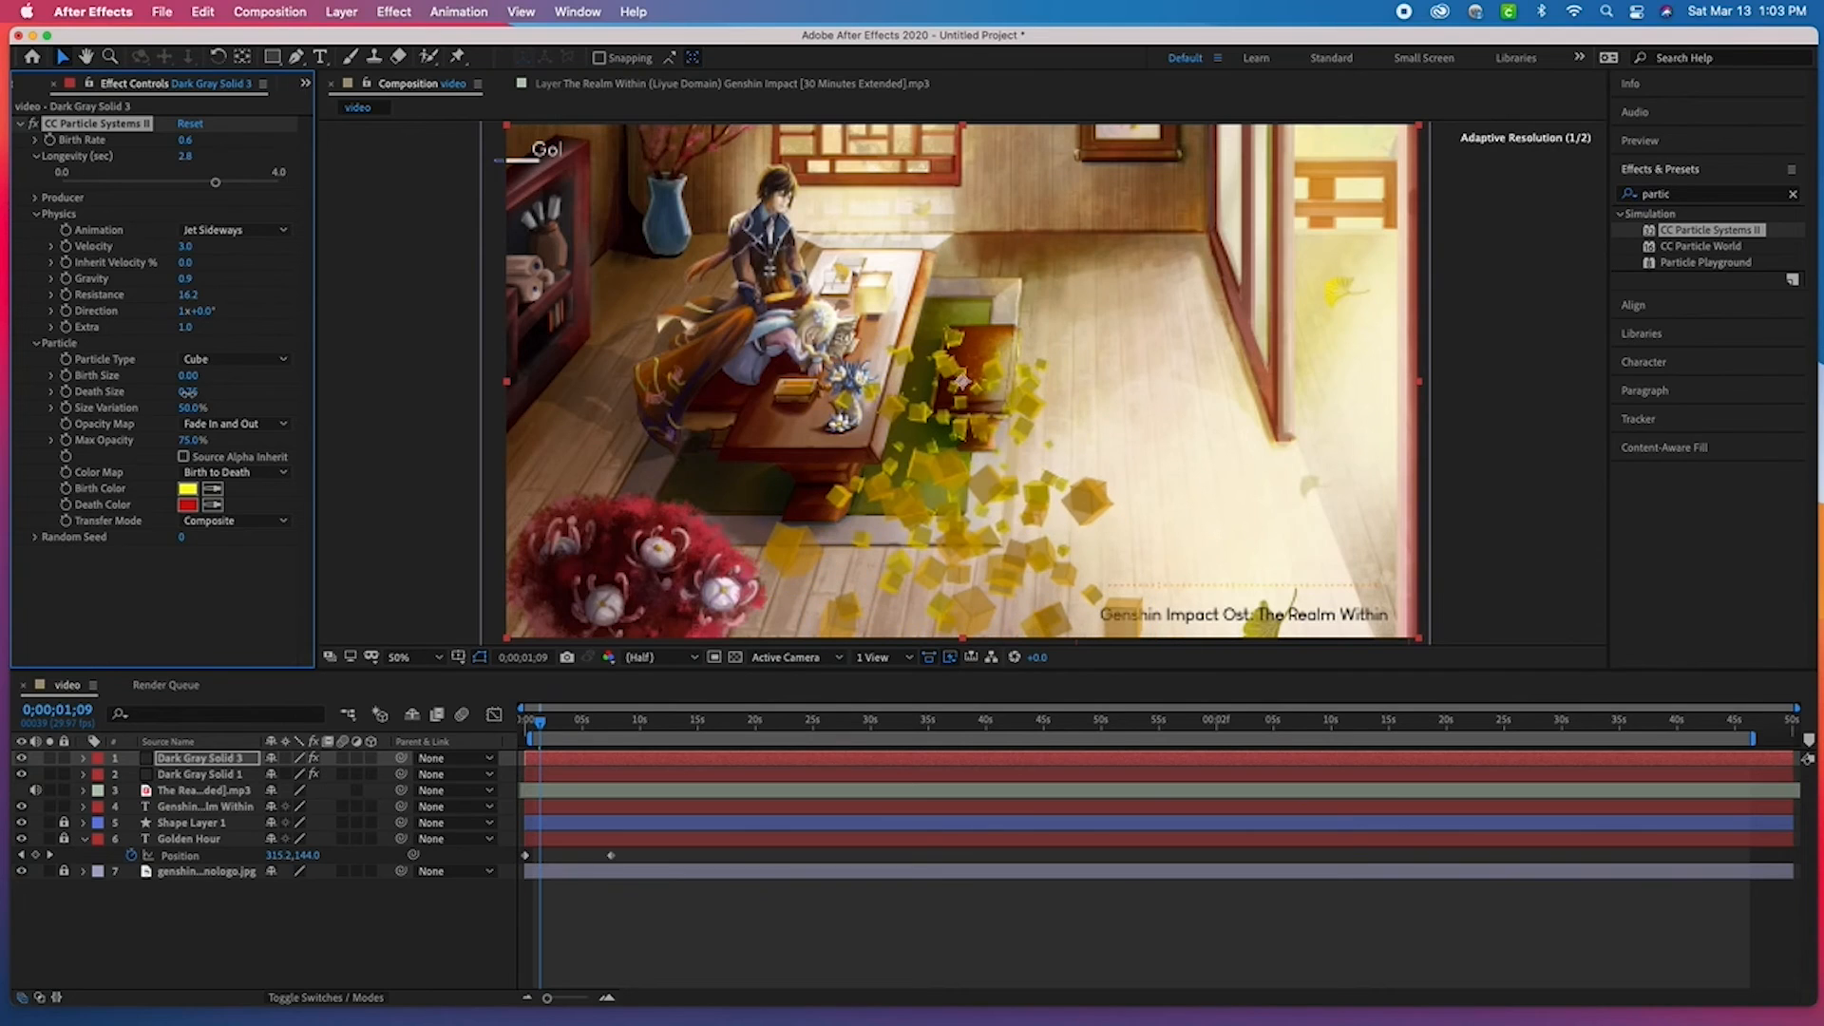
click(189, 377)
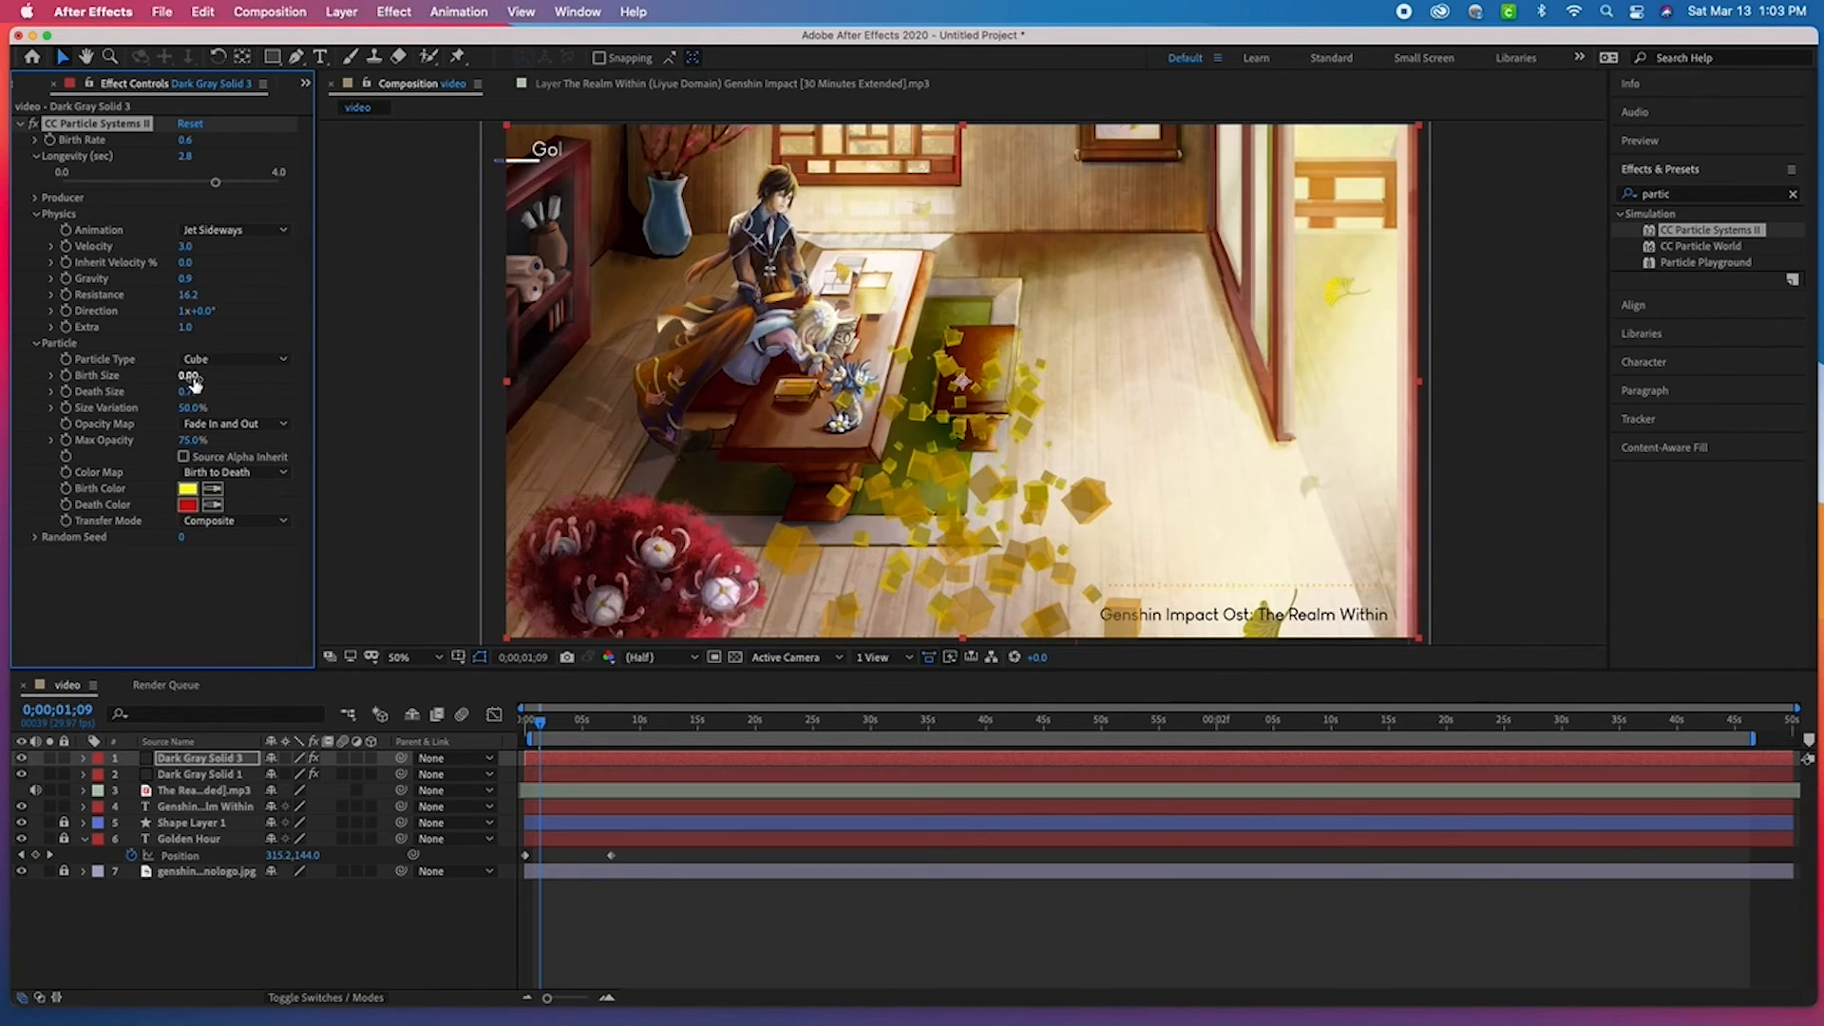
drag(200, 392, 162, 402)
click(193, 393)
drag(186, 393, 203, 398)
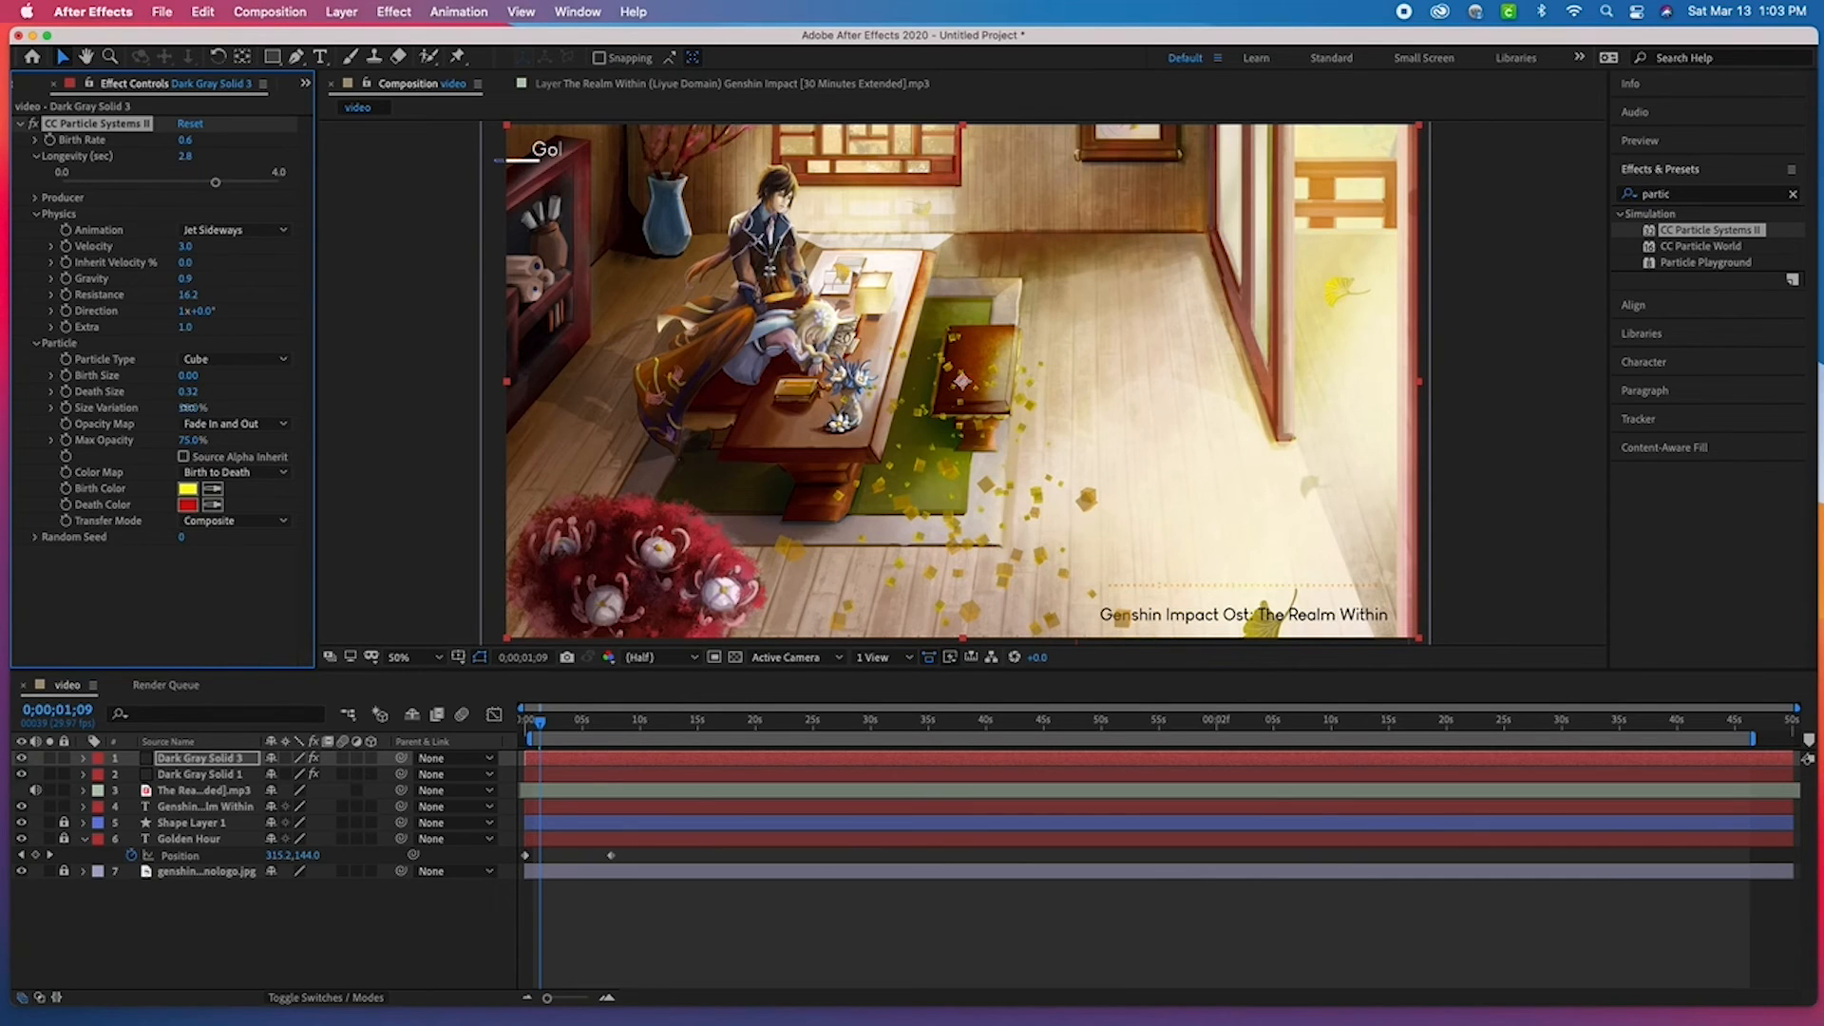
- Set the particles' size variation to 0.0% and their maximum opacity to 39.0%
drag(206, 408, 144, 422)
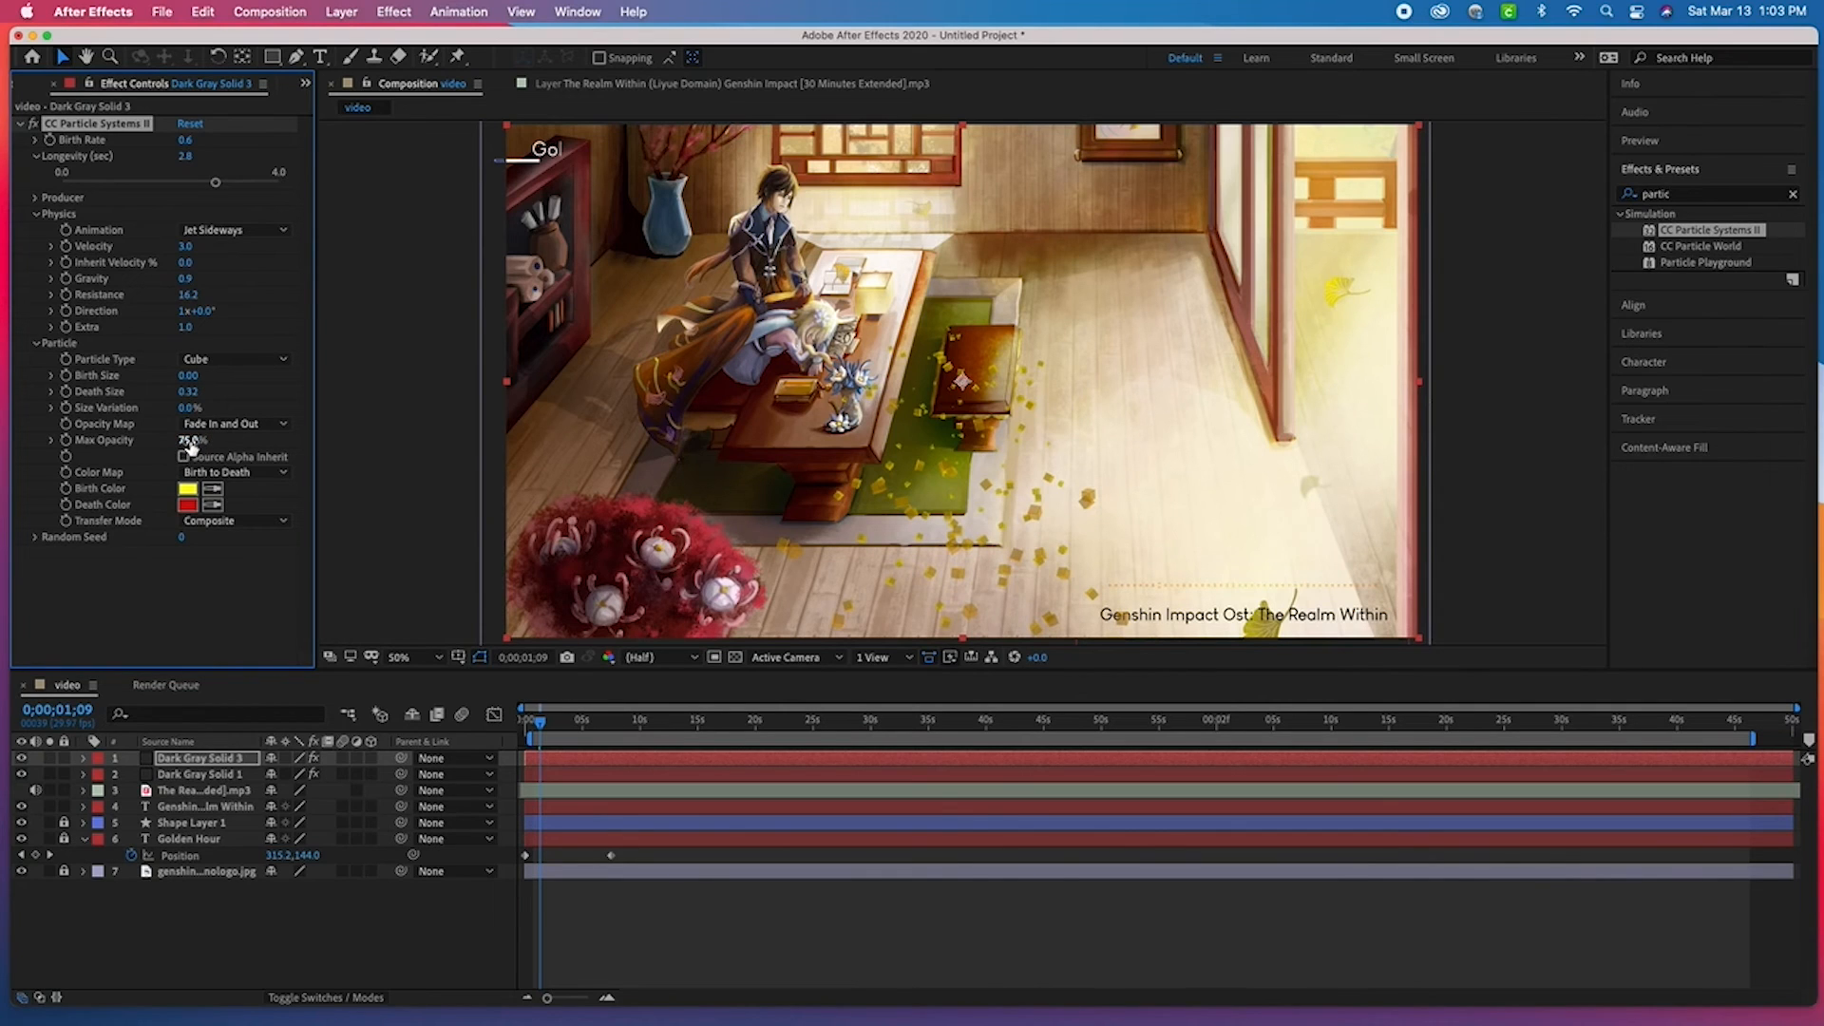
drag(216, 443, 211, 445)
click(190, 441)
key(Return)
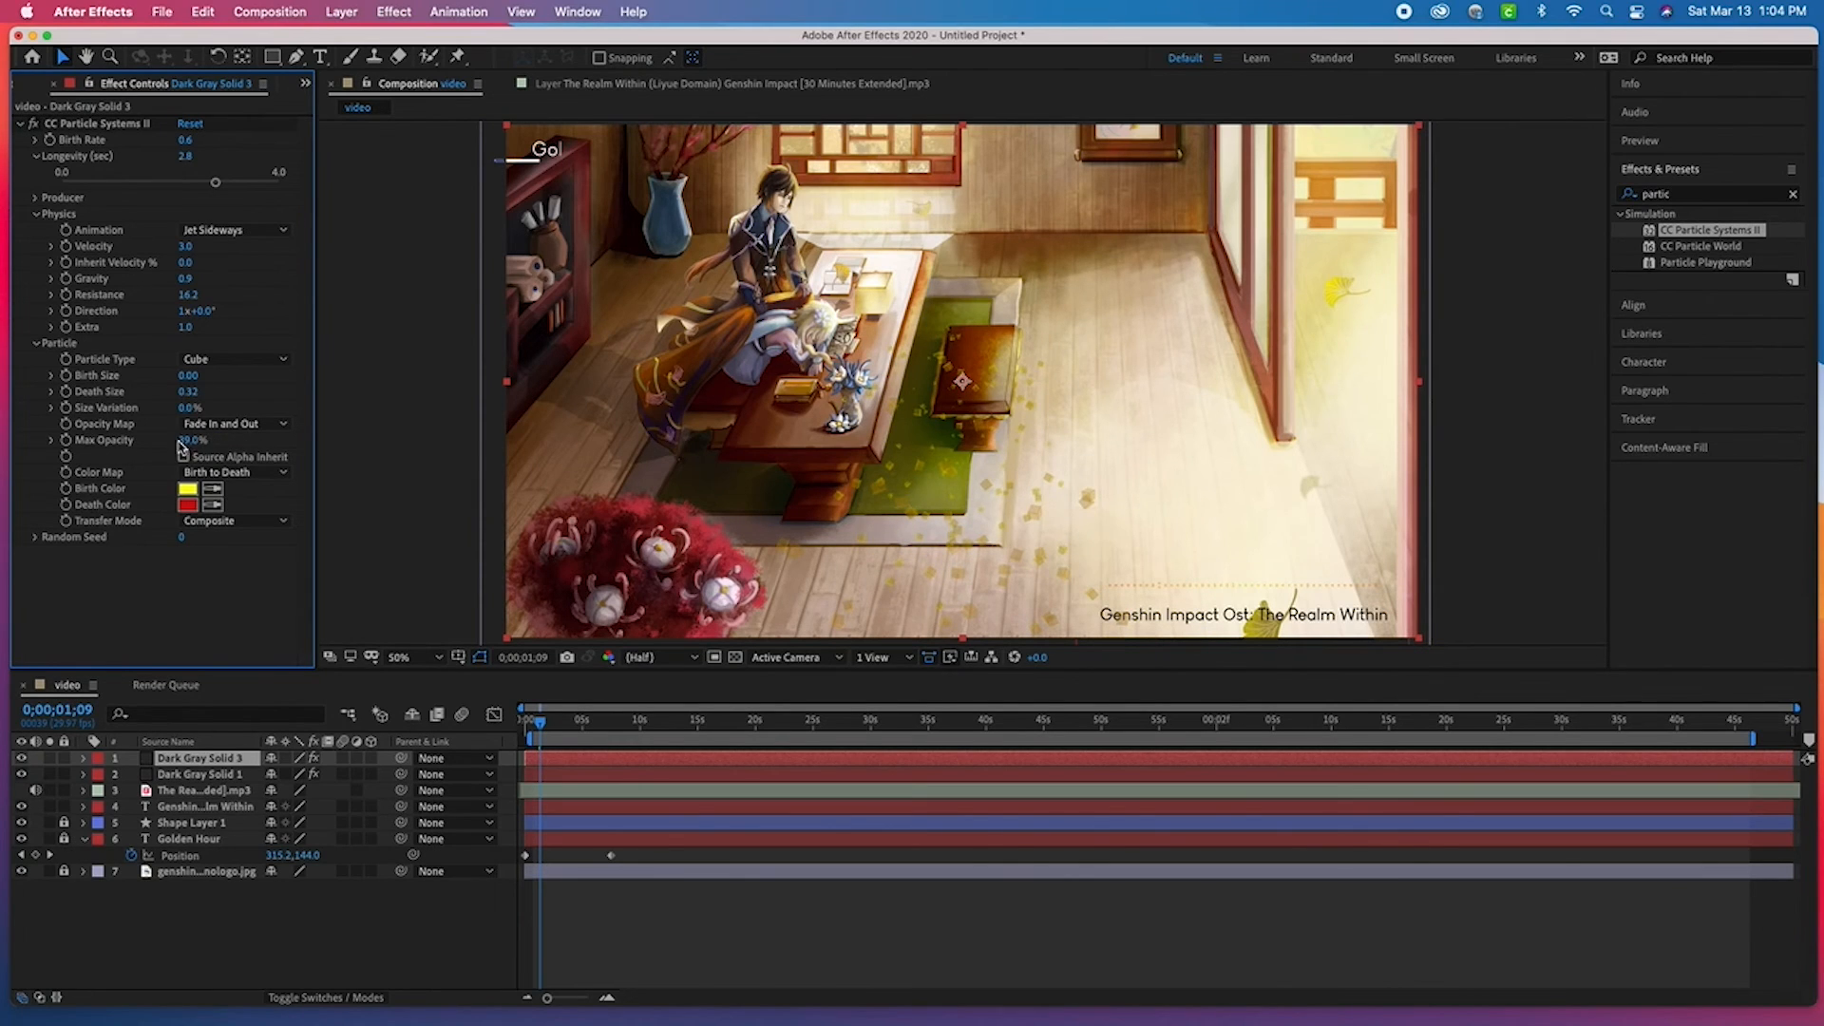
click(195, 442)
key(Return)
- Set the particles' birth color to a pale yellow and their death color to a golden yellow
click(192, 490)
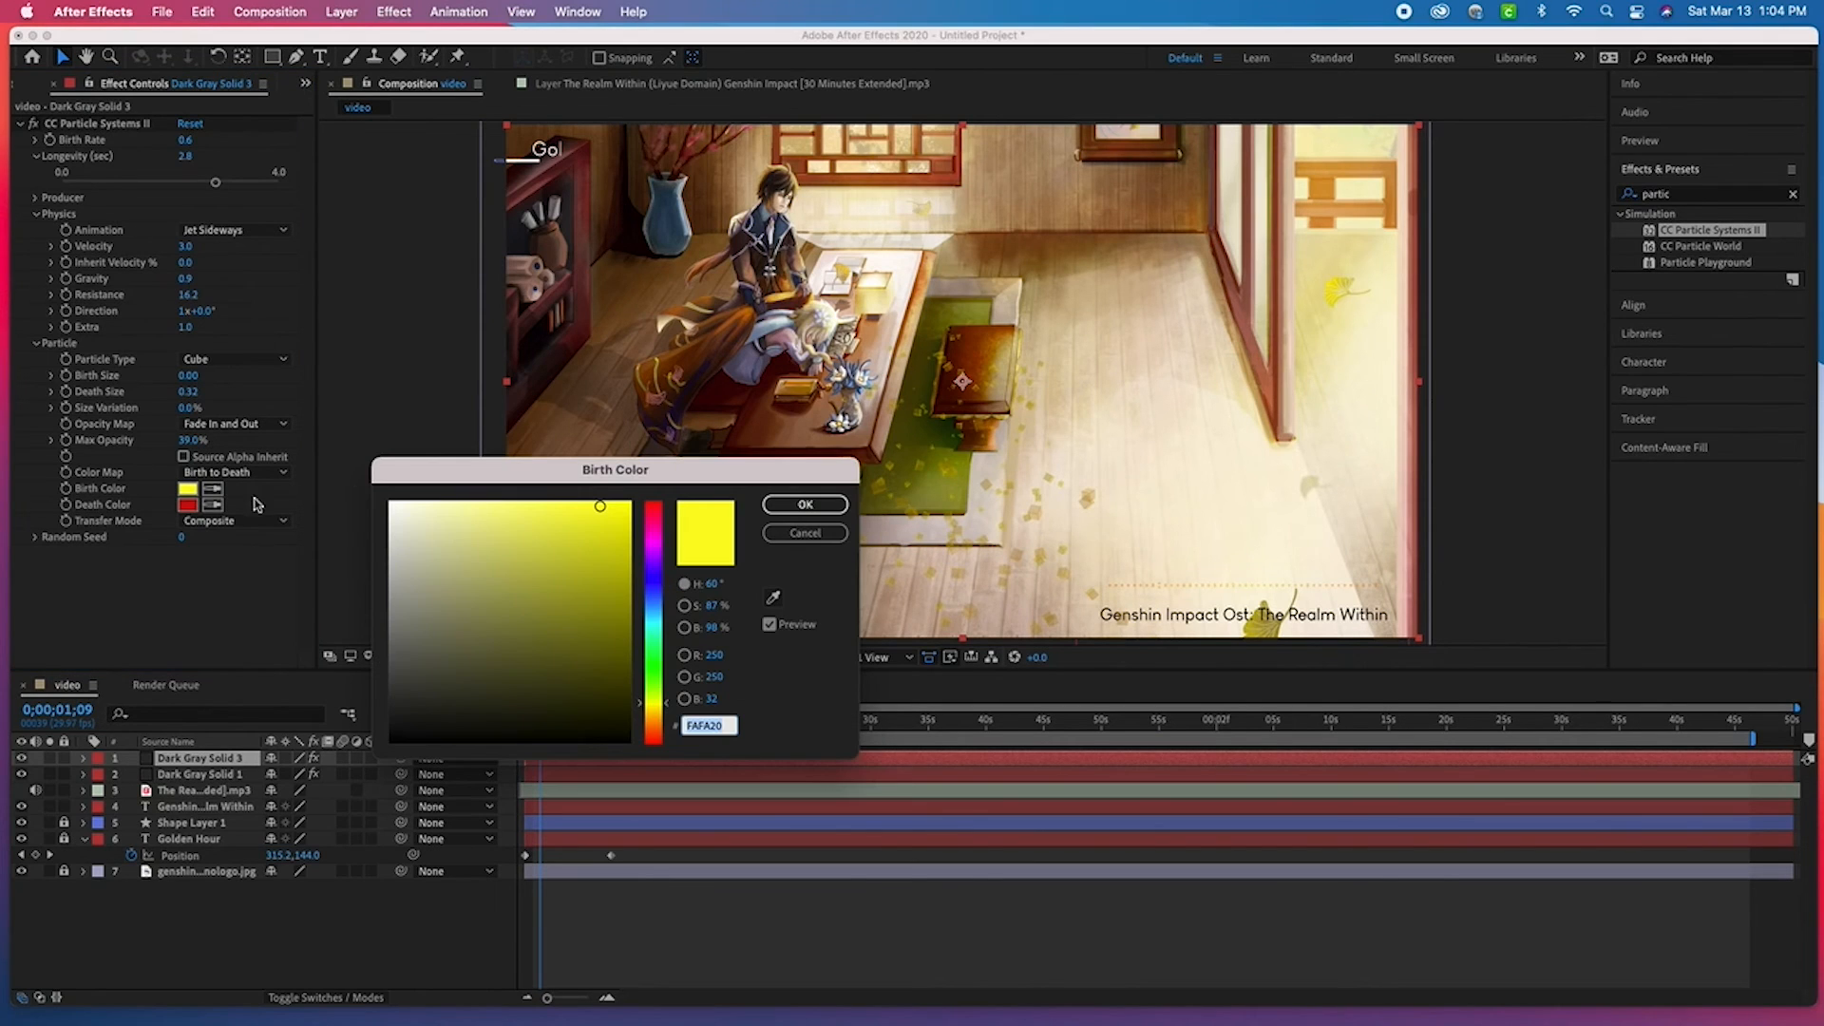
drag(527, 529, 484, 497)
click(776, 510)
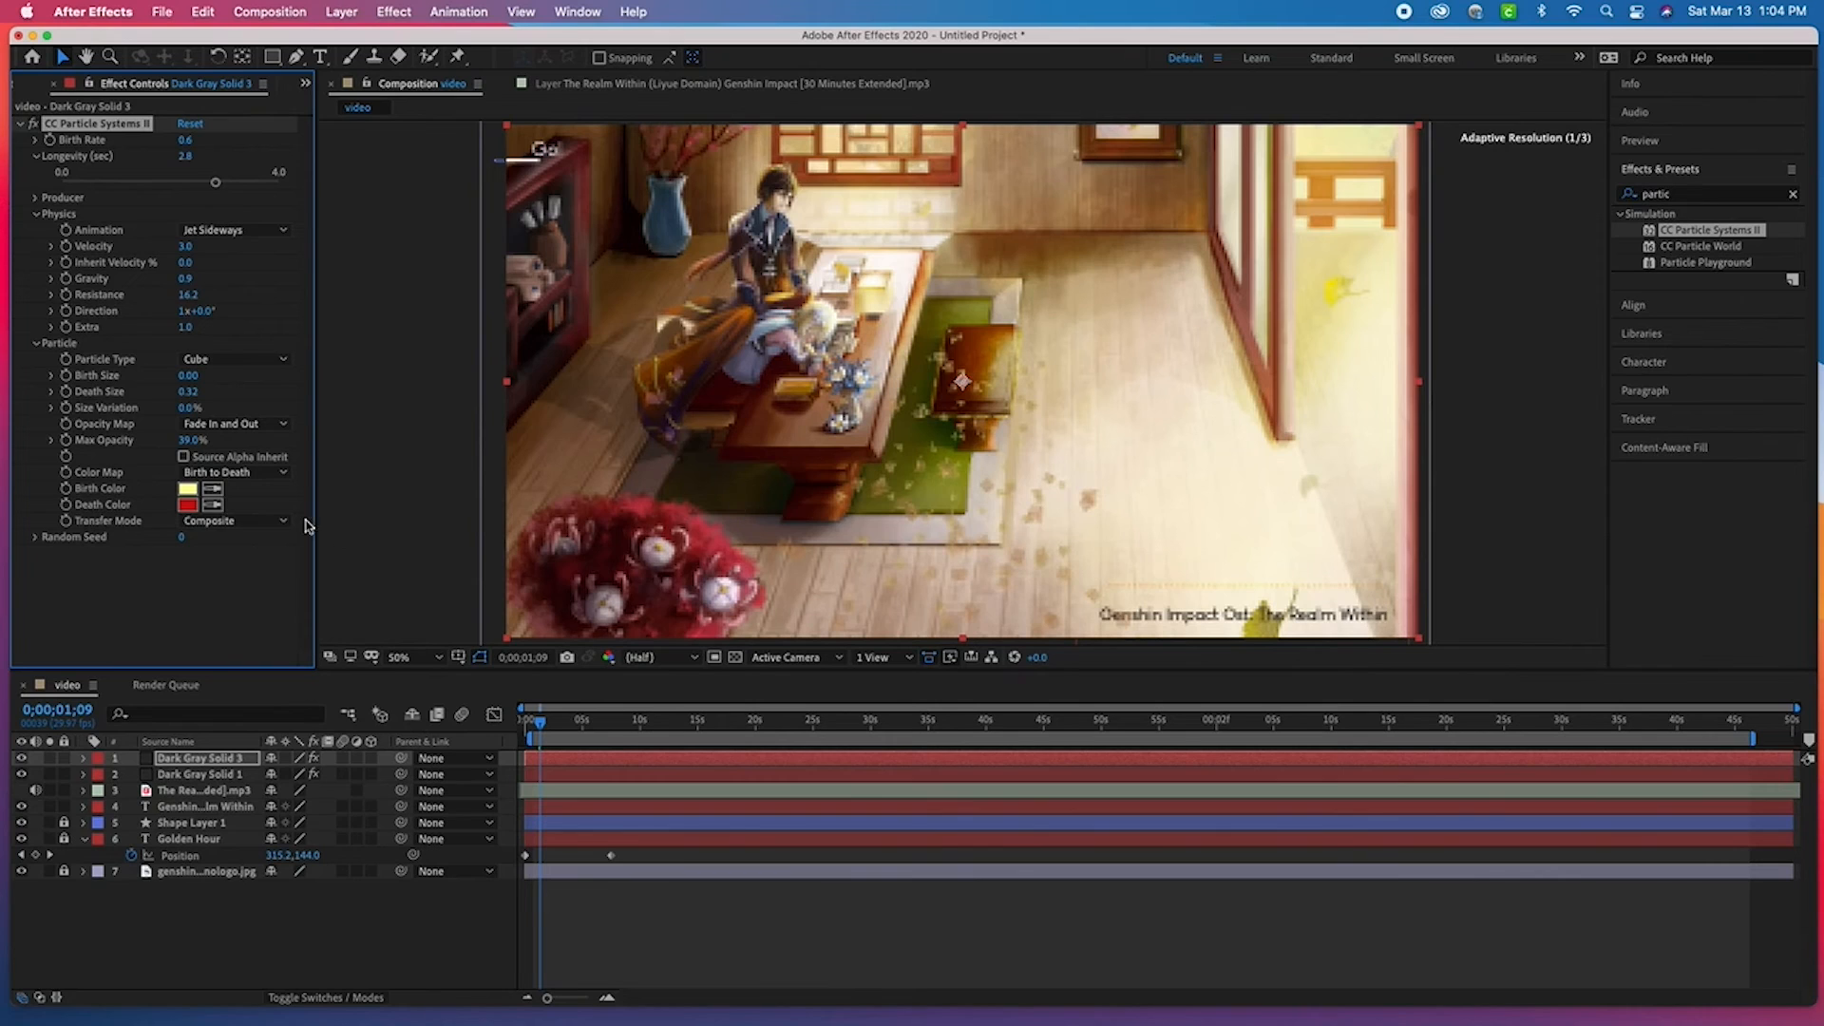
click(190, 506)
drag(652, 725, 654, 709)
drag(541, 518, 542, 509)
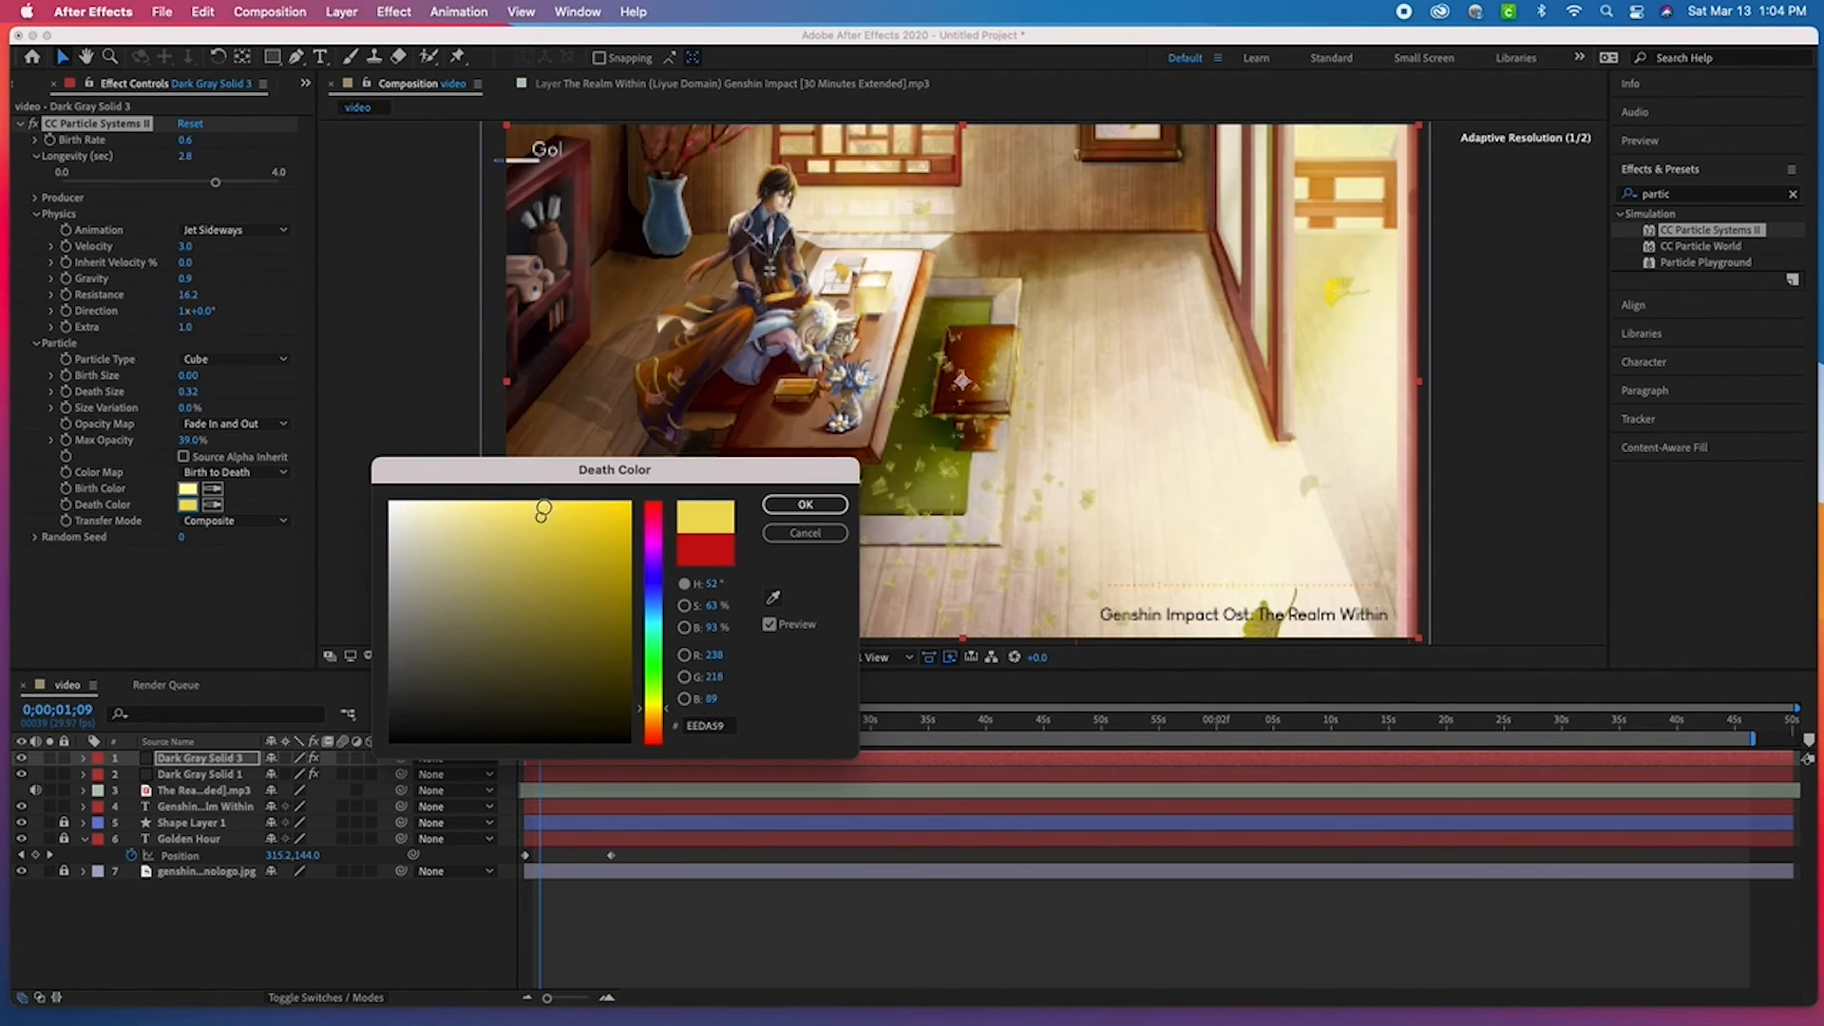
click(804, 505)
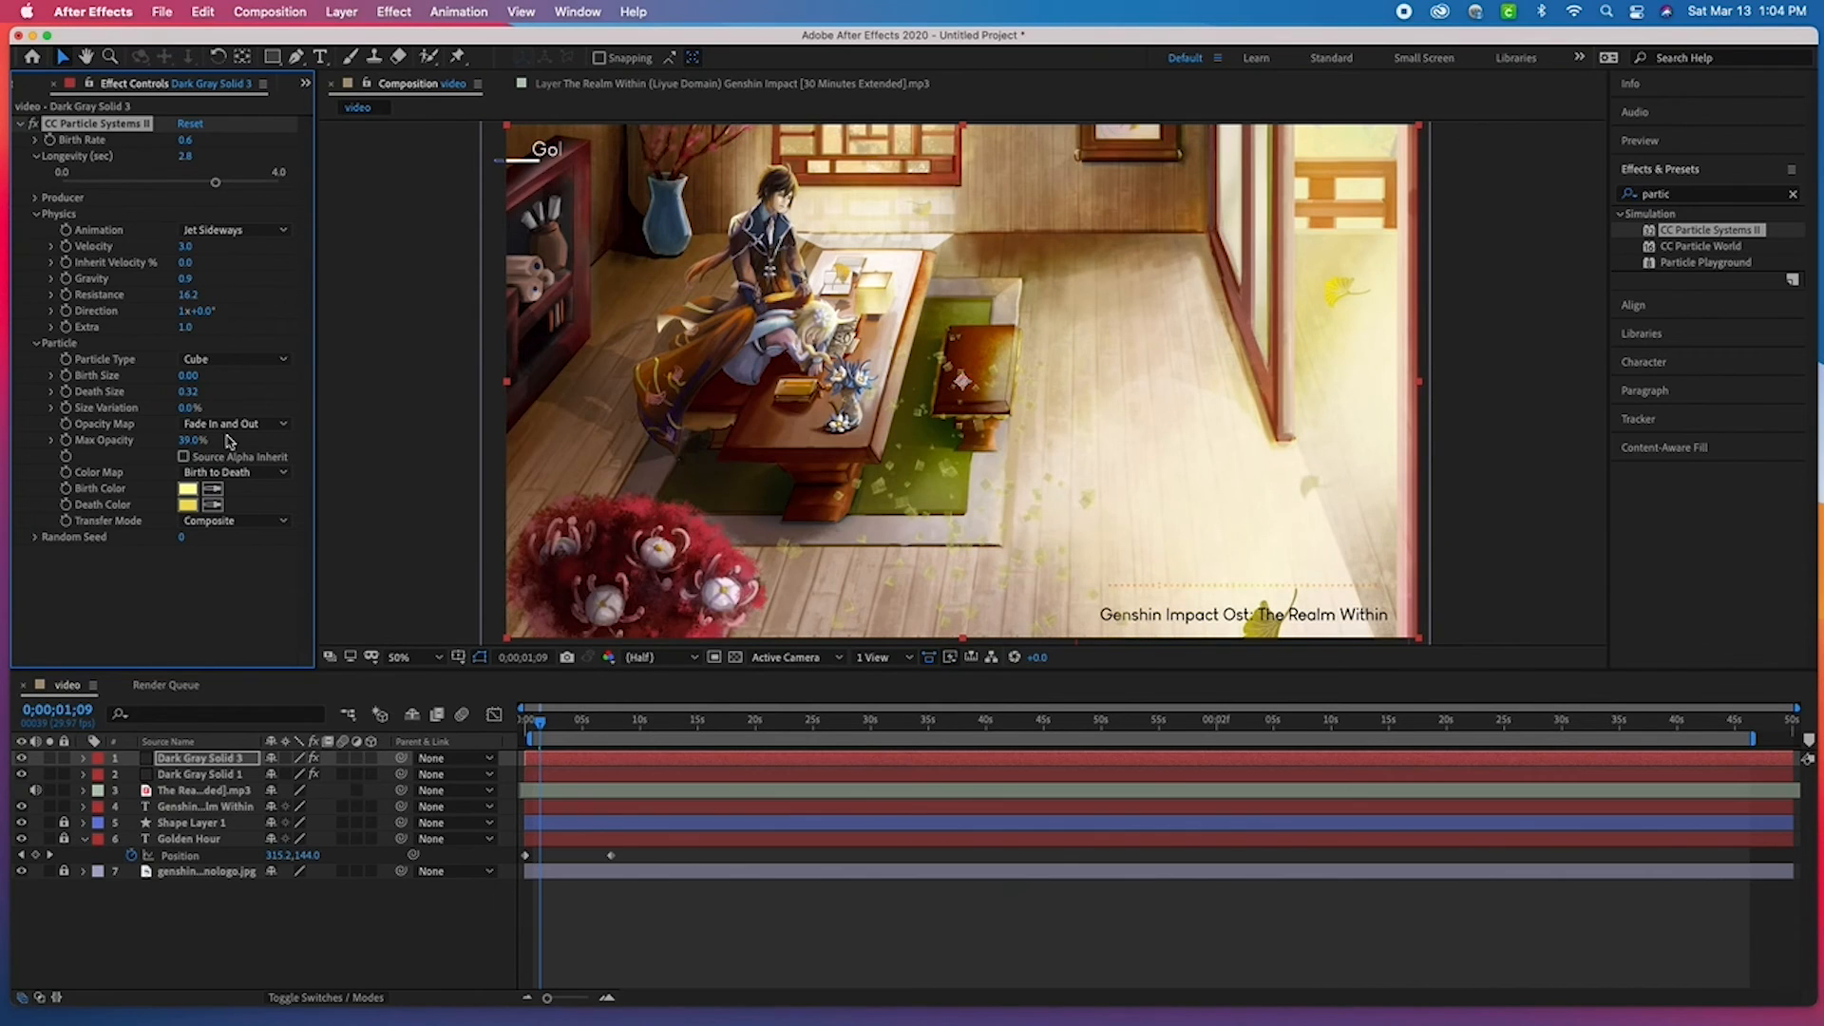
- Set the particles' direction to 0x+264.0°, preview from the start of the composition, and set gravity to 0.1
drag(186, 311, 152, 333)
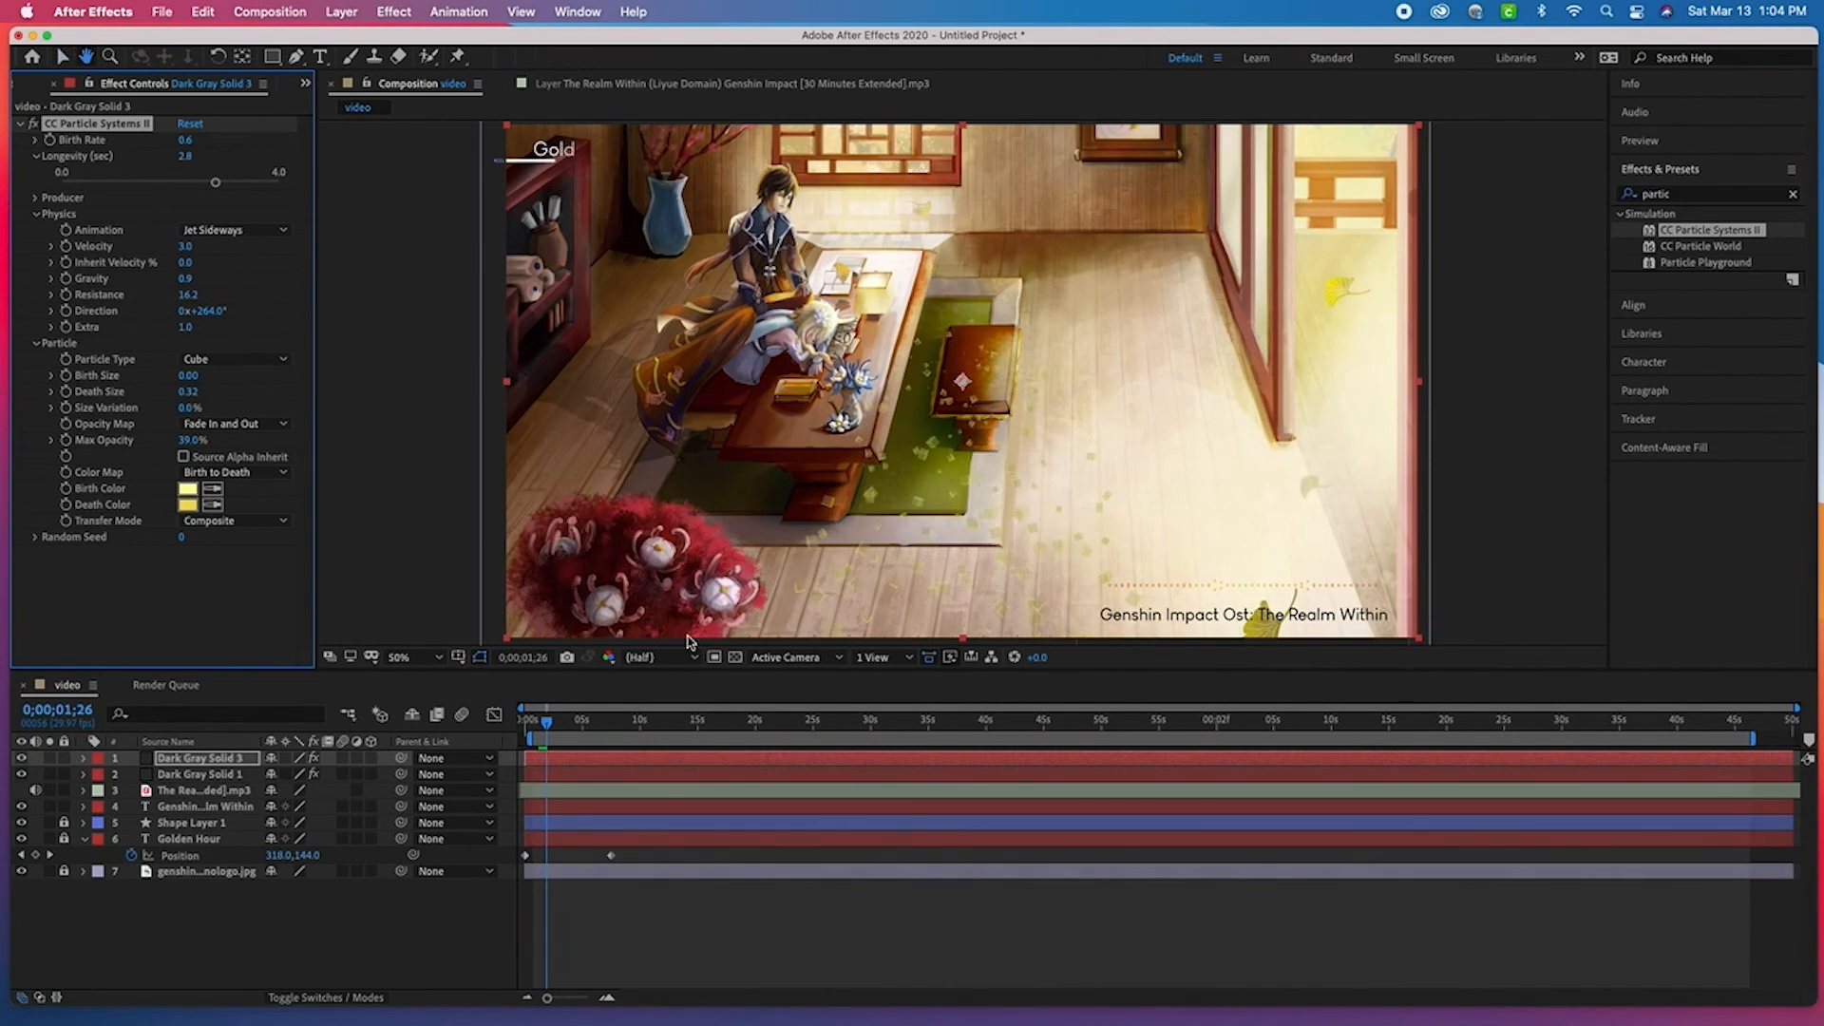
click(522, 724)
key(space)
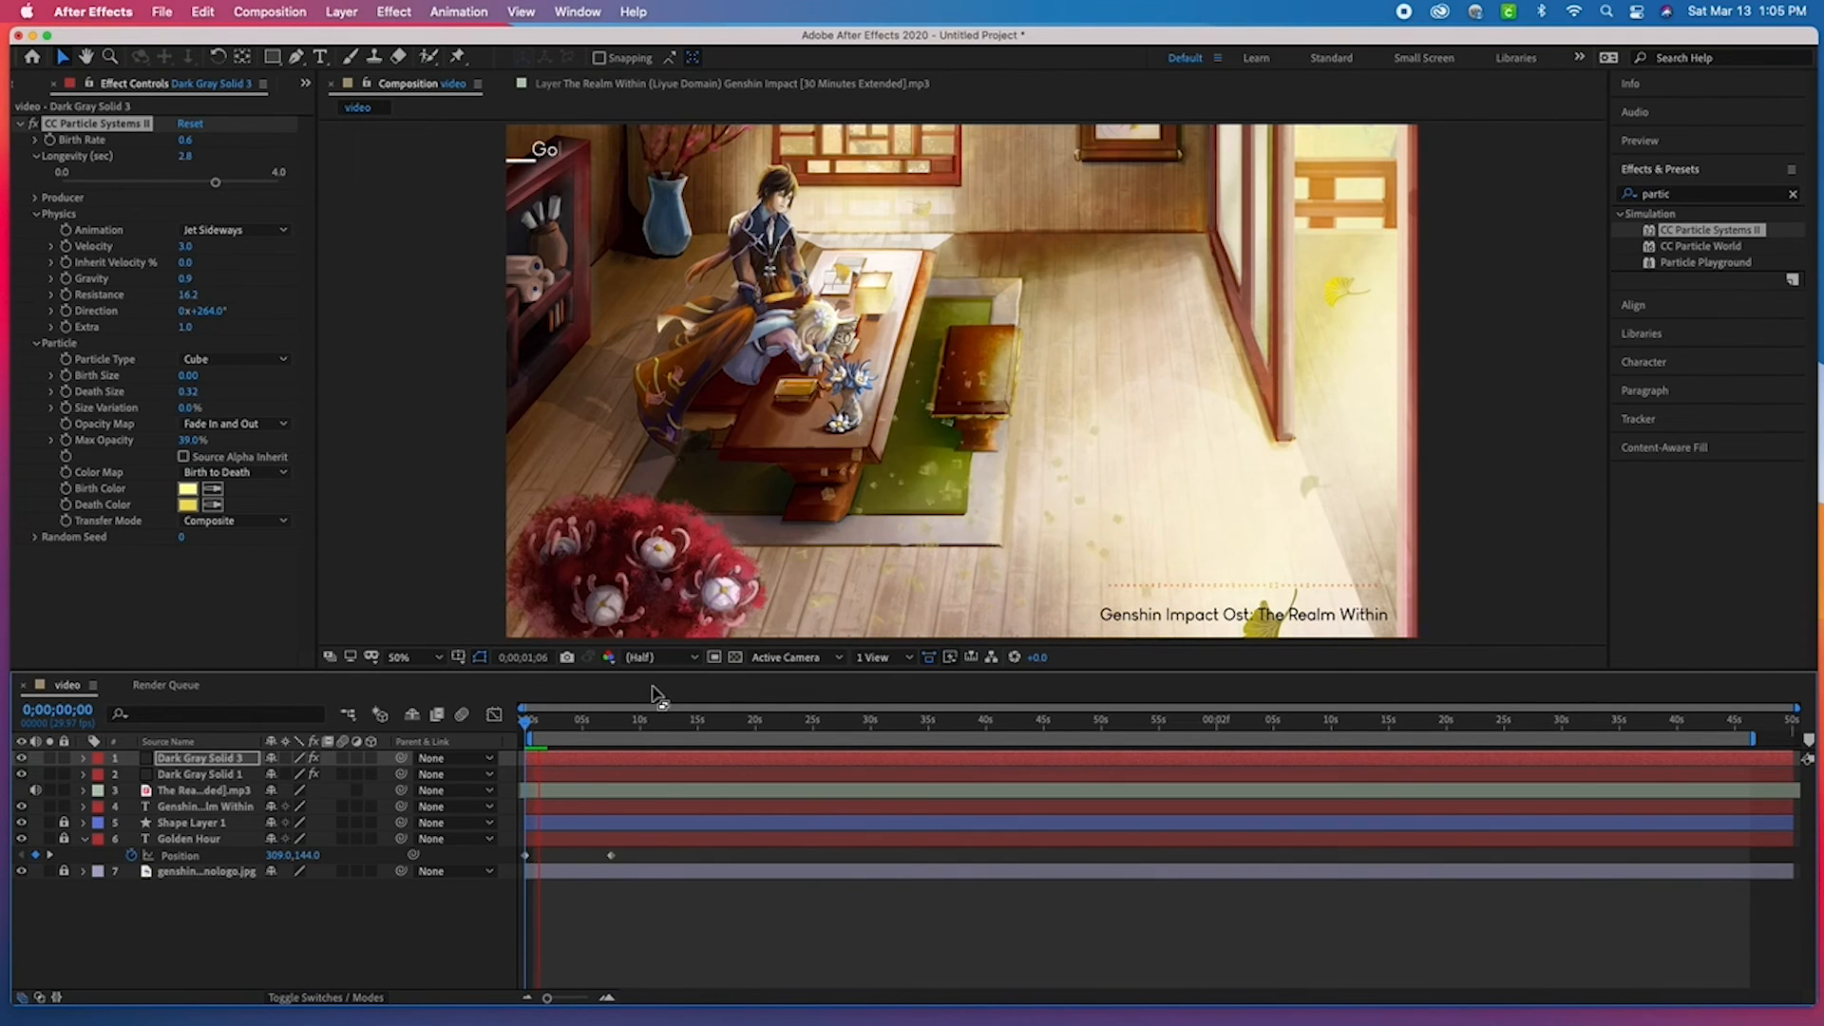
key(space)
drag(187, 280, 124, 283)
click(1086, 447)
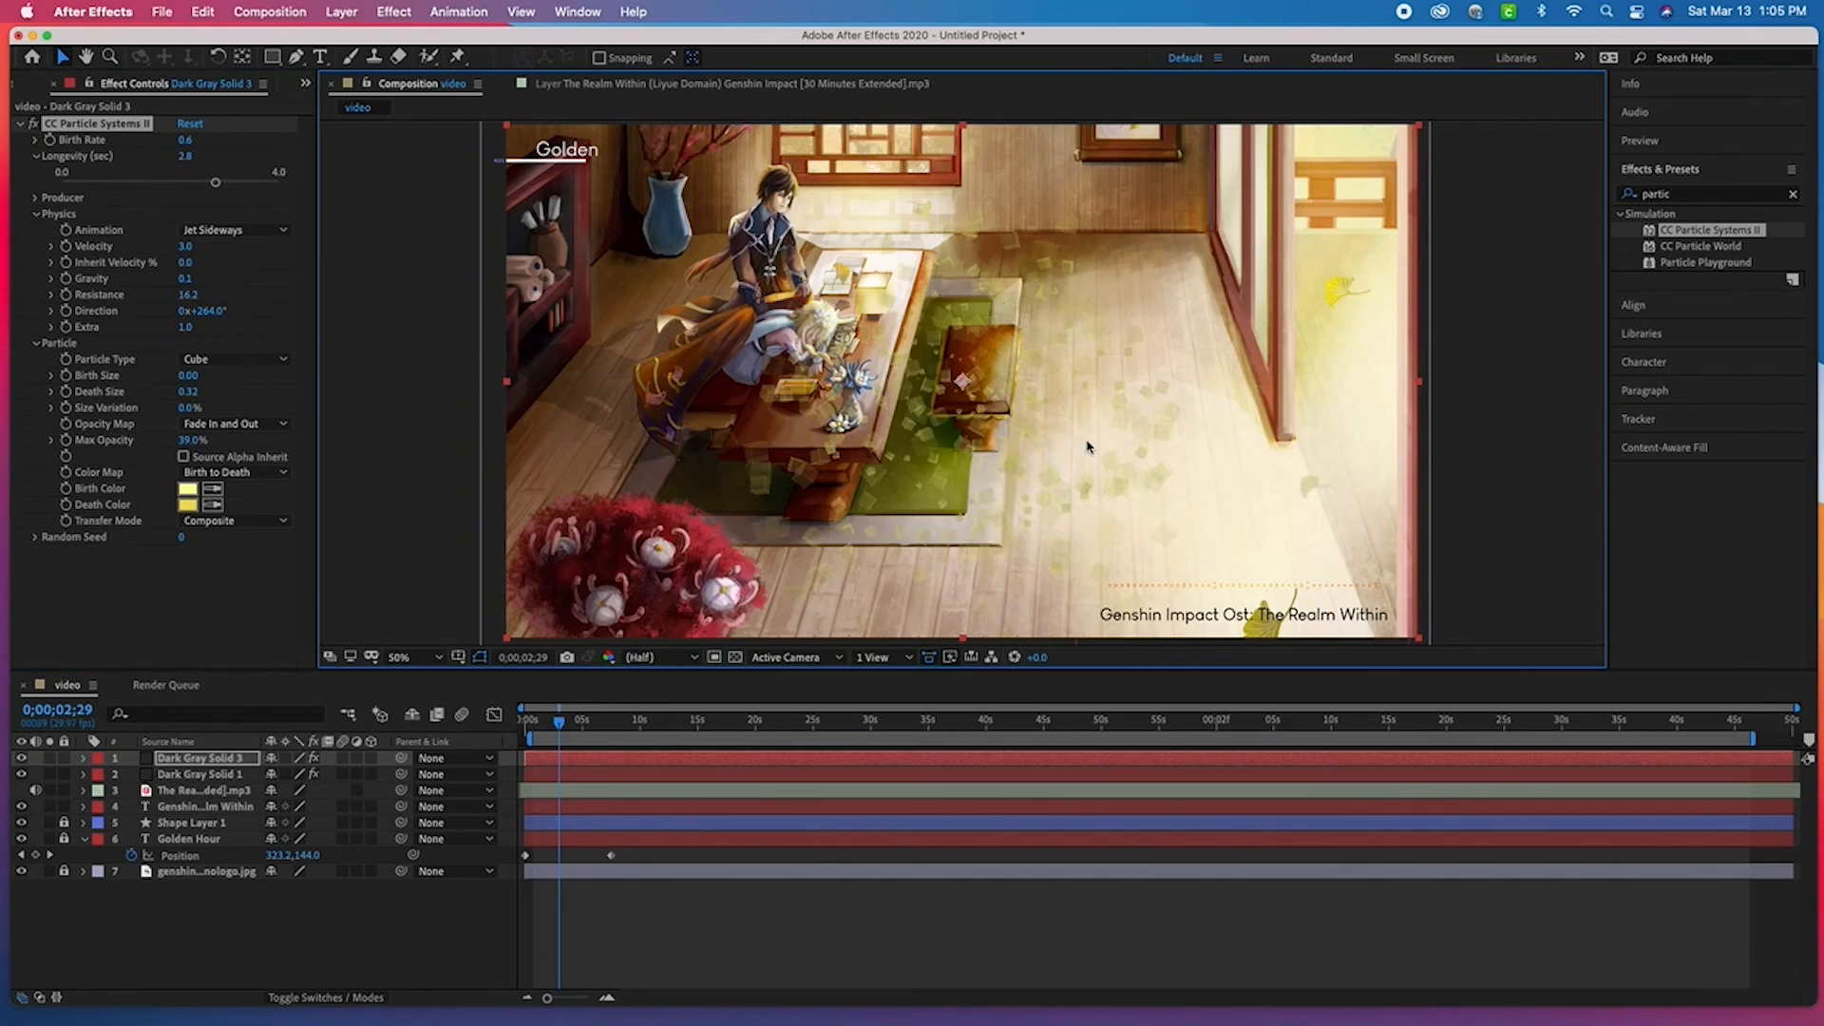
- Stretch the particle solid outward in width and height so it extends beyond the composition frame
scroll(1087, 446, down, 2)
drag(1191, 382, 1268, 385)
drag(962, 512, 965, 560)
click(1087, 631)
- Lock the layers beneath the particle solid in the timeline
click(83, 774)
click(64, 775)
click(67, 823)
click(67, 840)
click(84, 775)
click(1403, 424)
- Preview the composition from its first frame to check the particle overlay
drag(561, 726, 522, 731)
click(1579, 484)
key(space)
key(space)
click(523, 726)
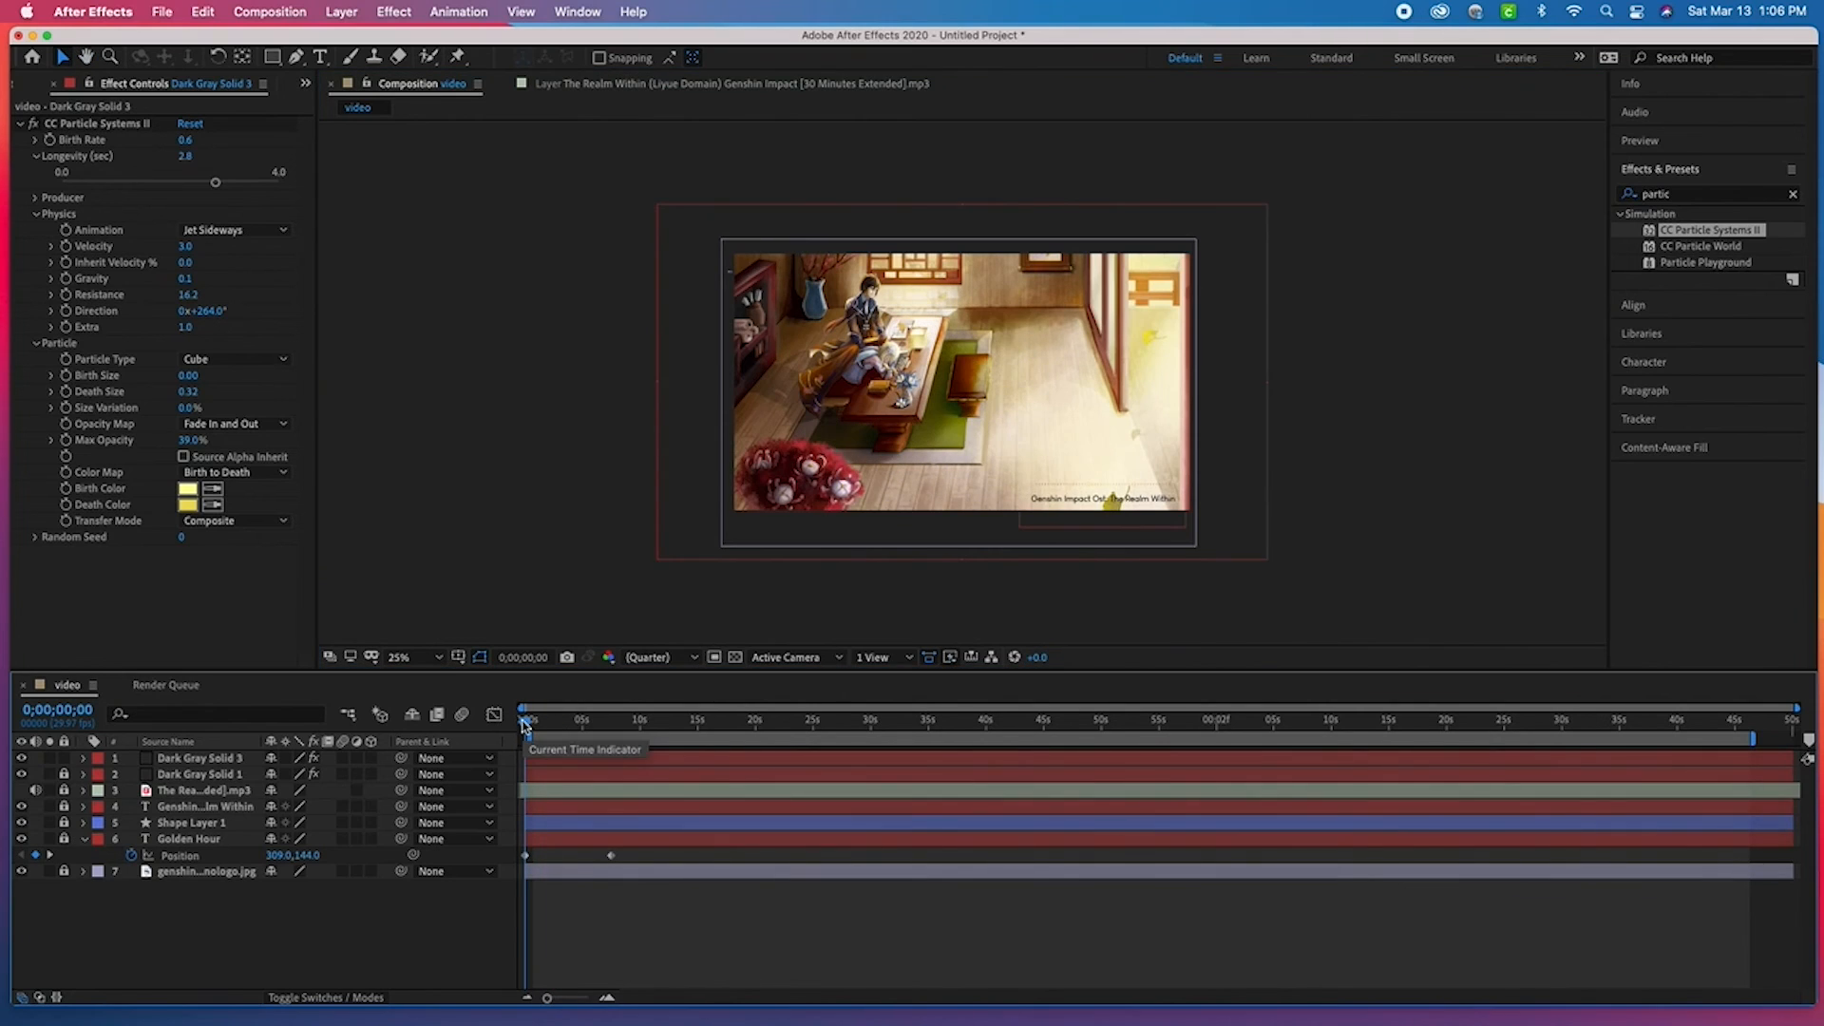
key(space)
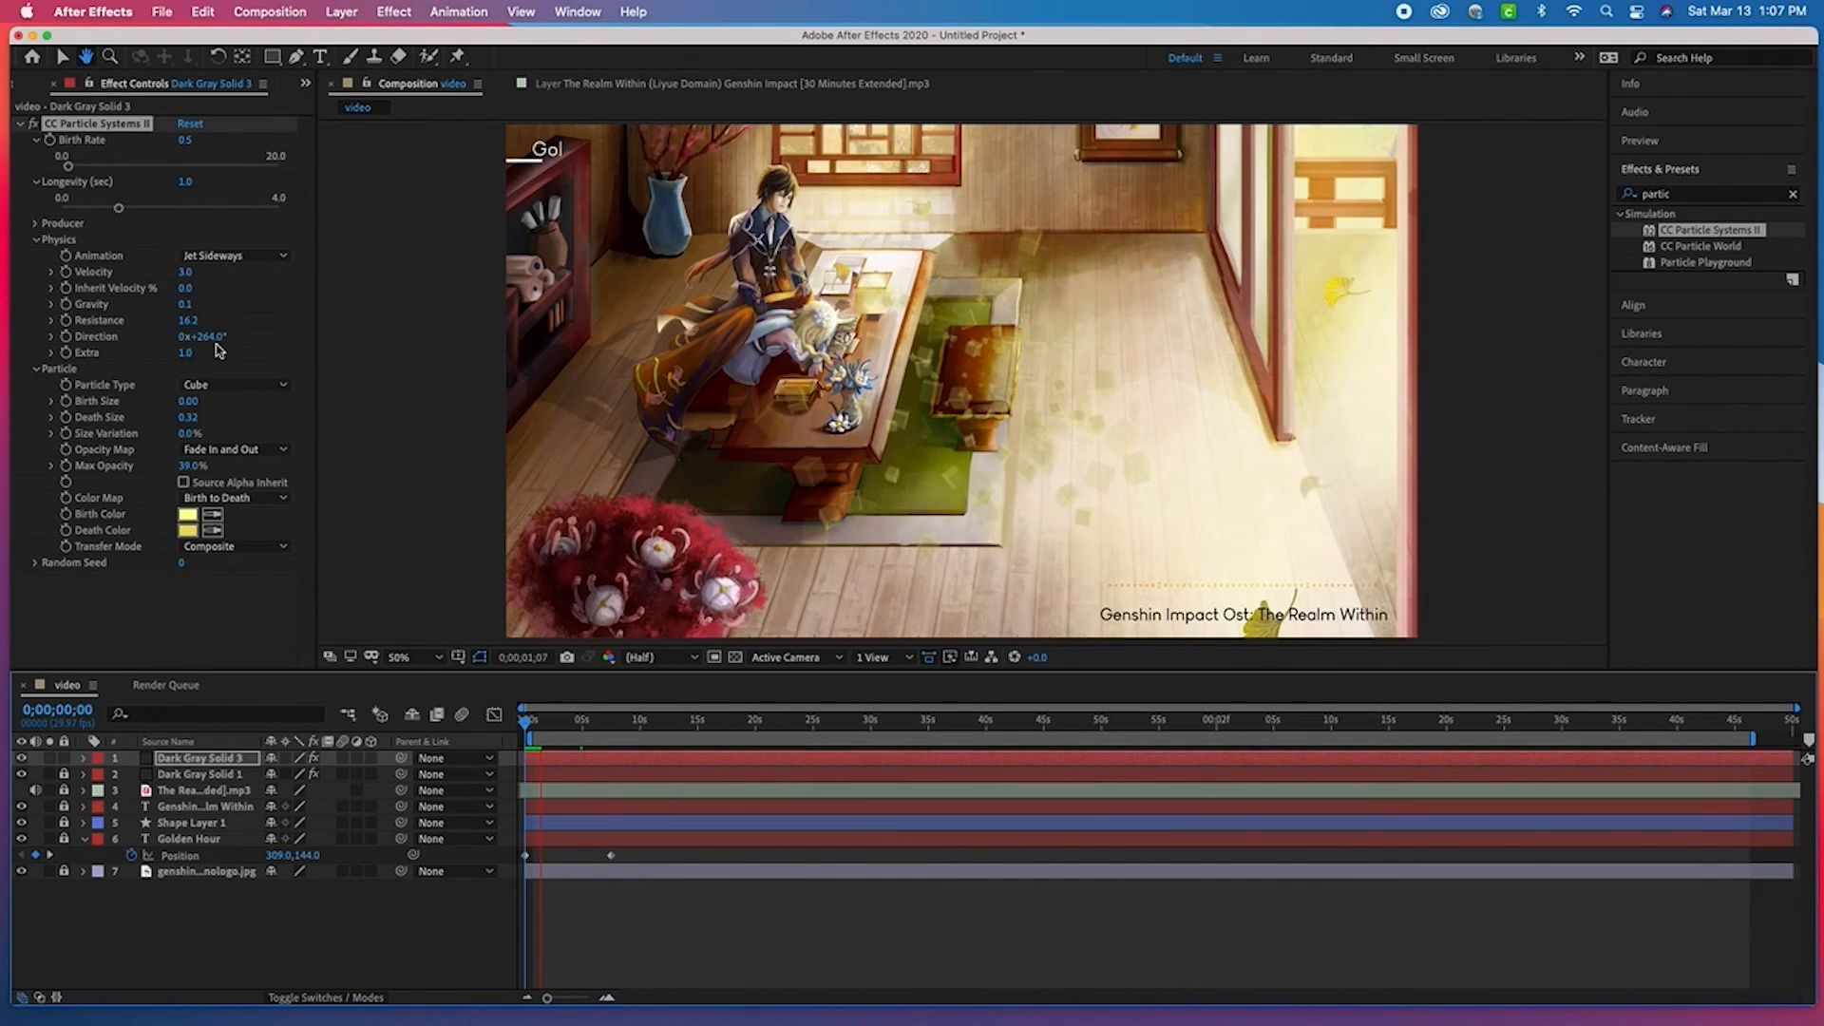
- Set the particles' resistance to 1.1 and death size to 0.10, and preview the composition
key(space)
drag(187, 320, 133, 321)
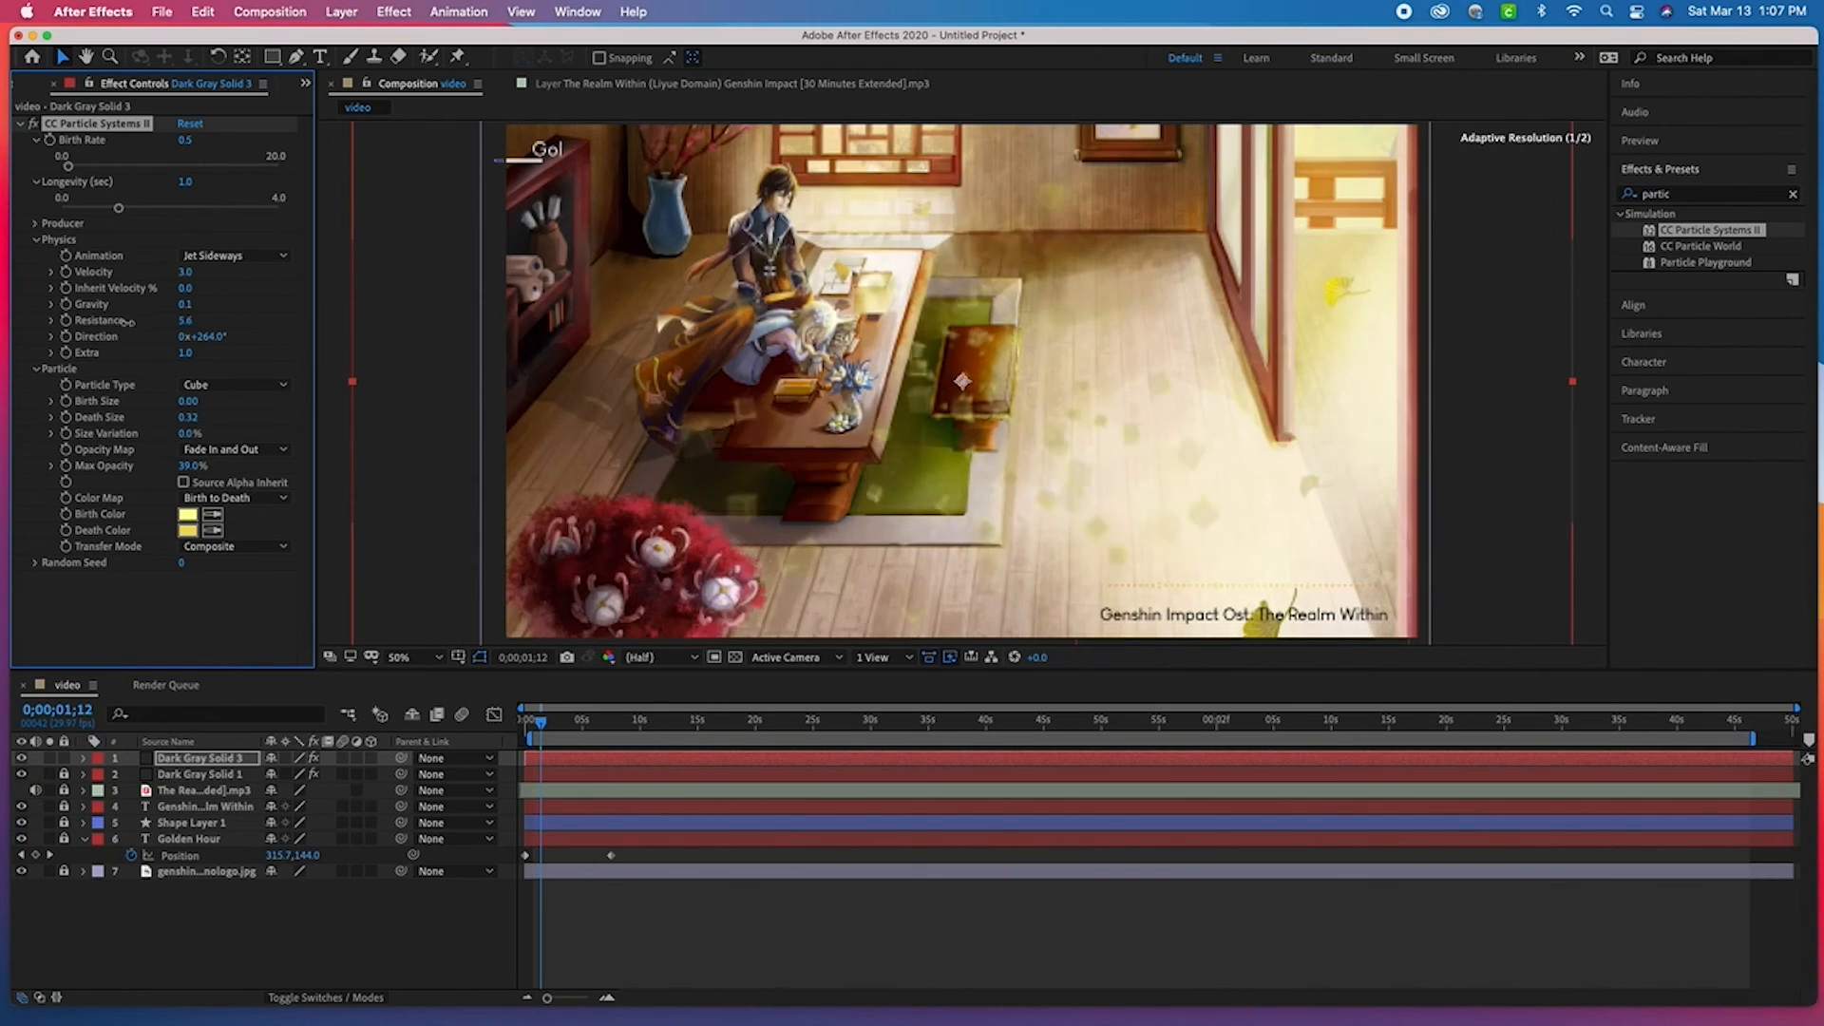
drag(189, 419, 152, 419)
click(37, 563)
click(282, 450)
click(263, 420)
click(1442, 537)
key(space)
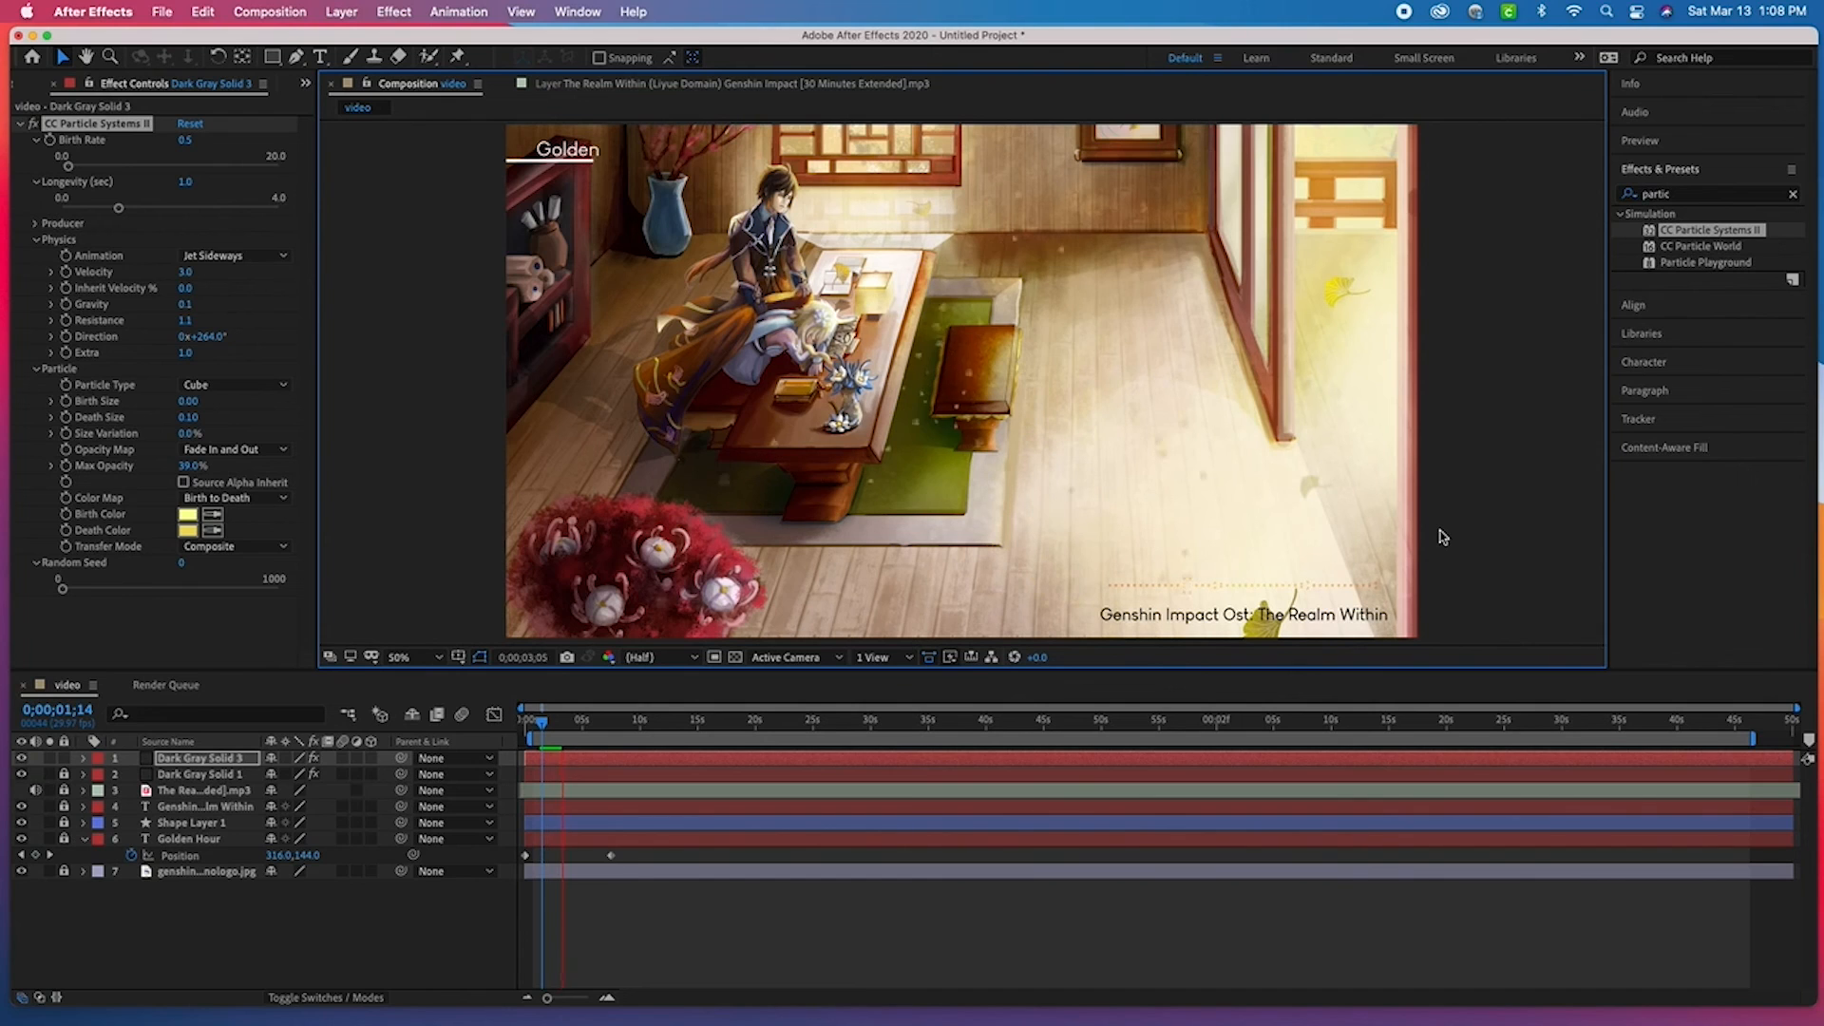
click(198, 459)
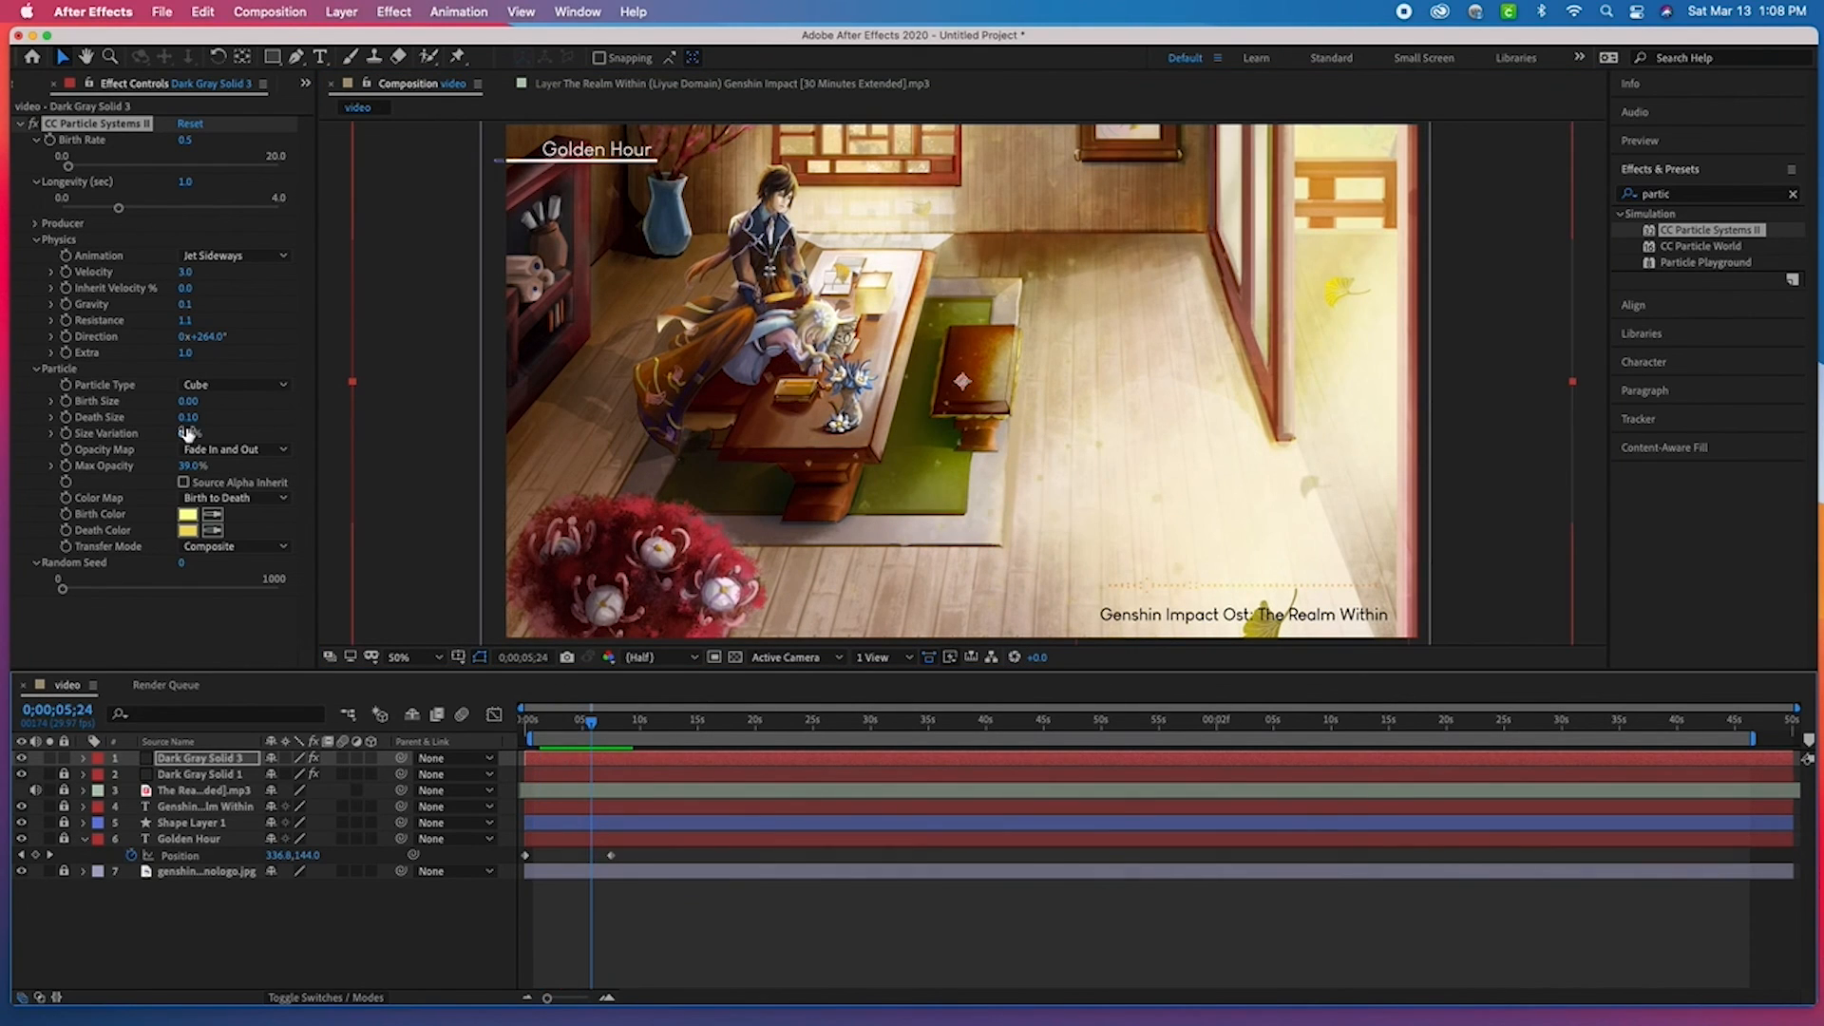
- Set the particles' gravity to -2.2 and preview the motion, keeping the Jet Sideways animation
drag(185, 304, 171, 306)
key(space)
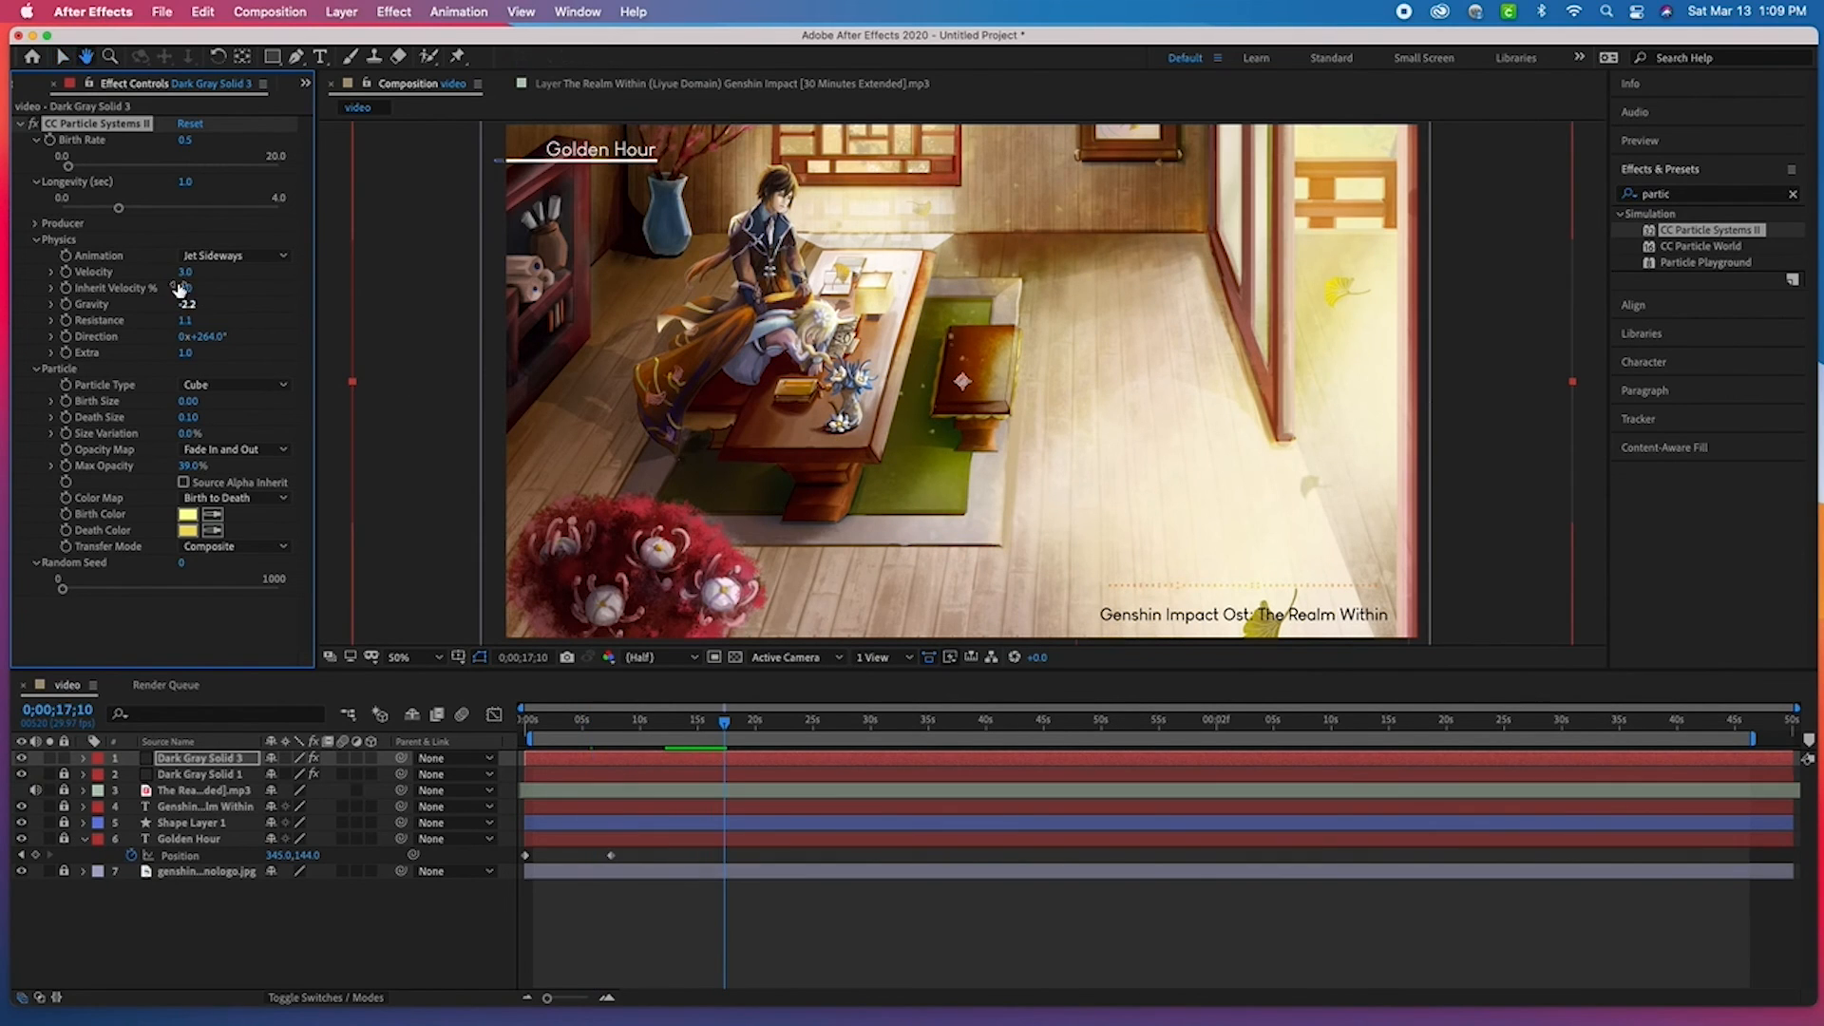
click(244, 256)
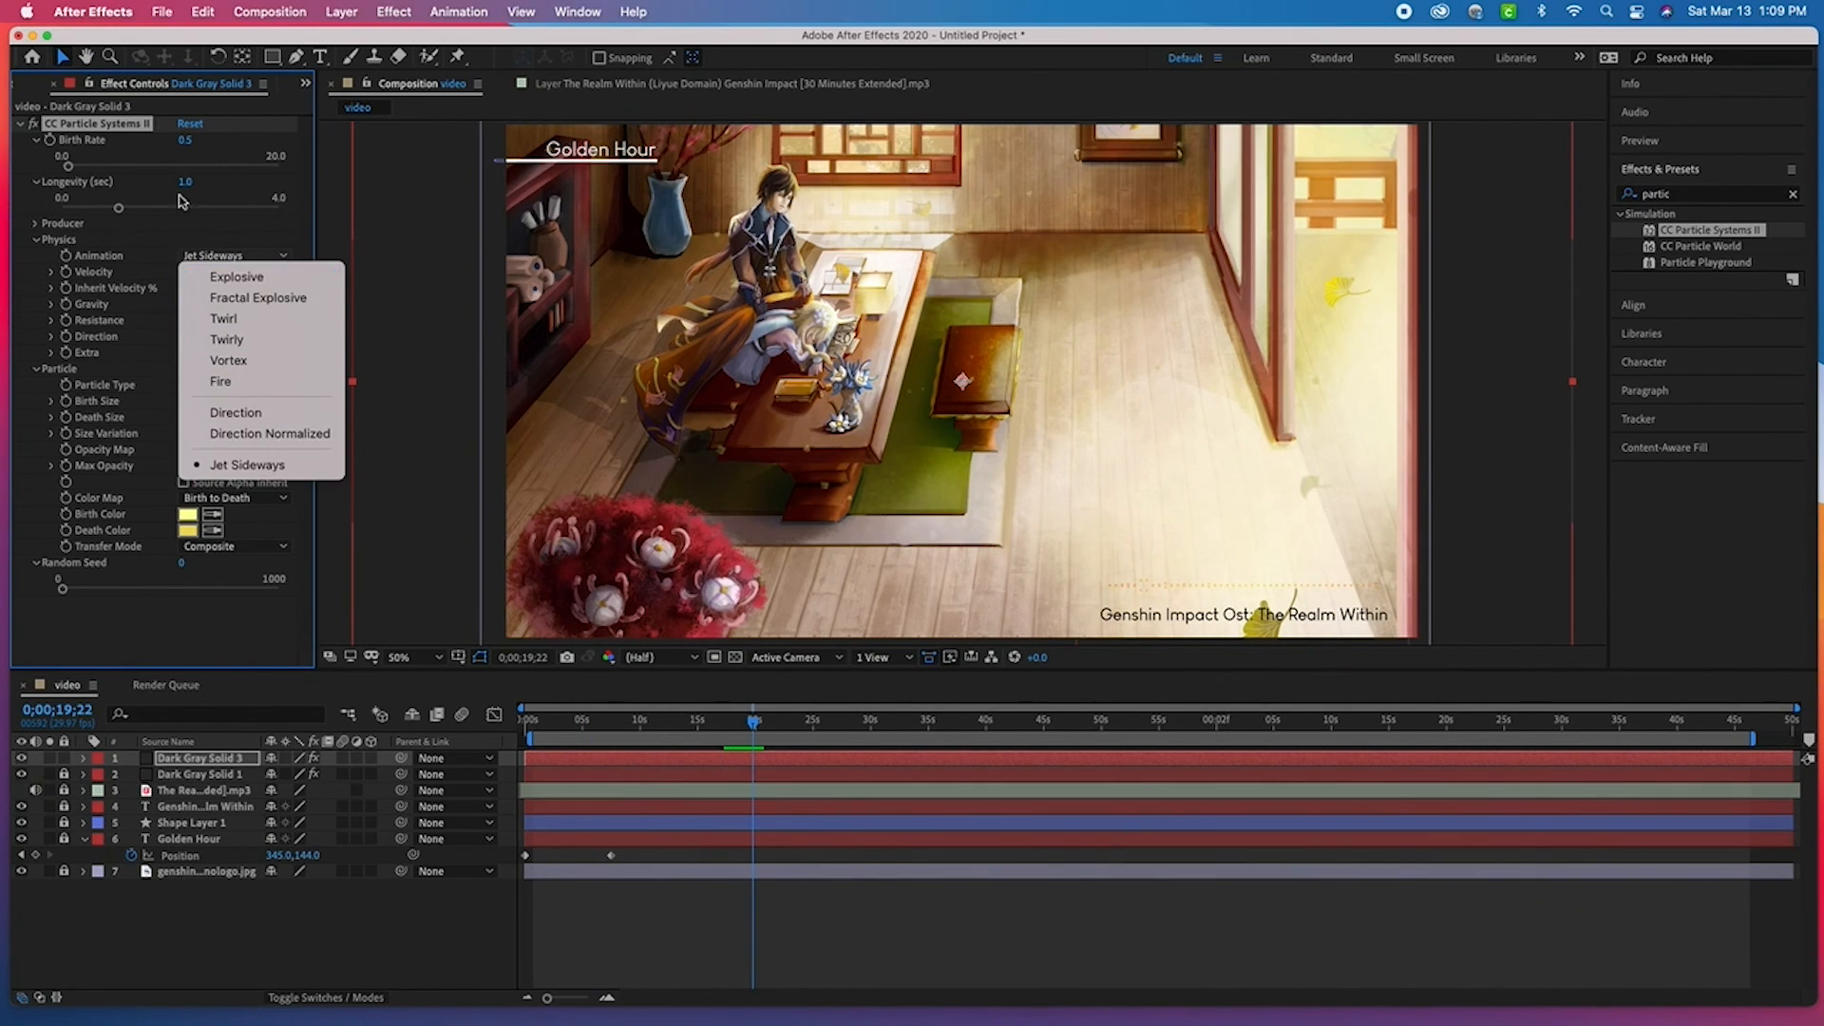
click(95, 580)
scroll(1249, 497, down, 2)
- Preview the composition and set the particles' velocity to 5.9 and resistance to 0.0
click(1354, 414)
key(space)
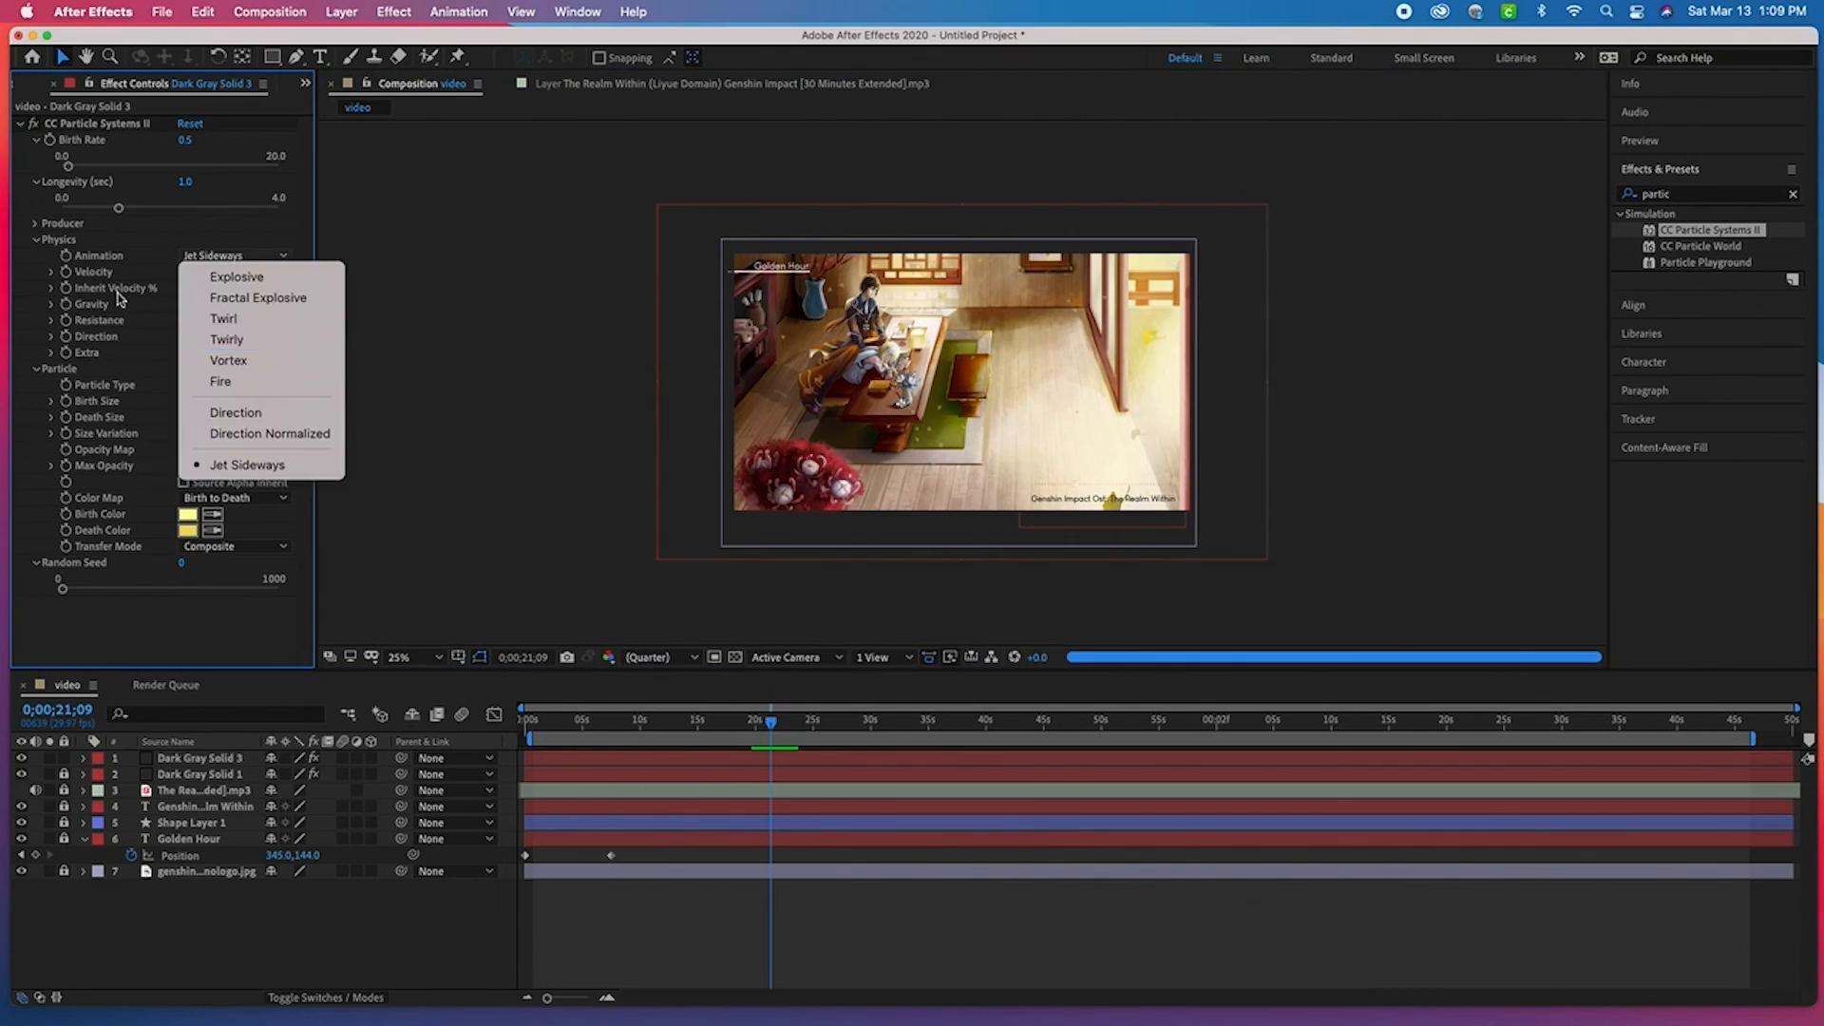
drag(184, 320, 760, 228)
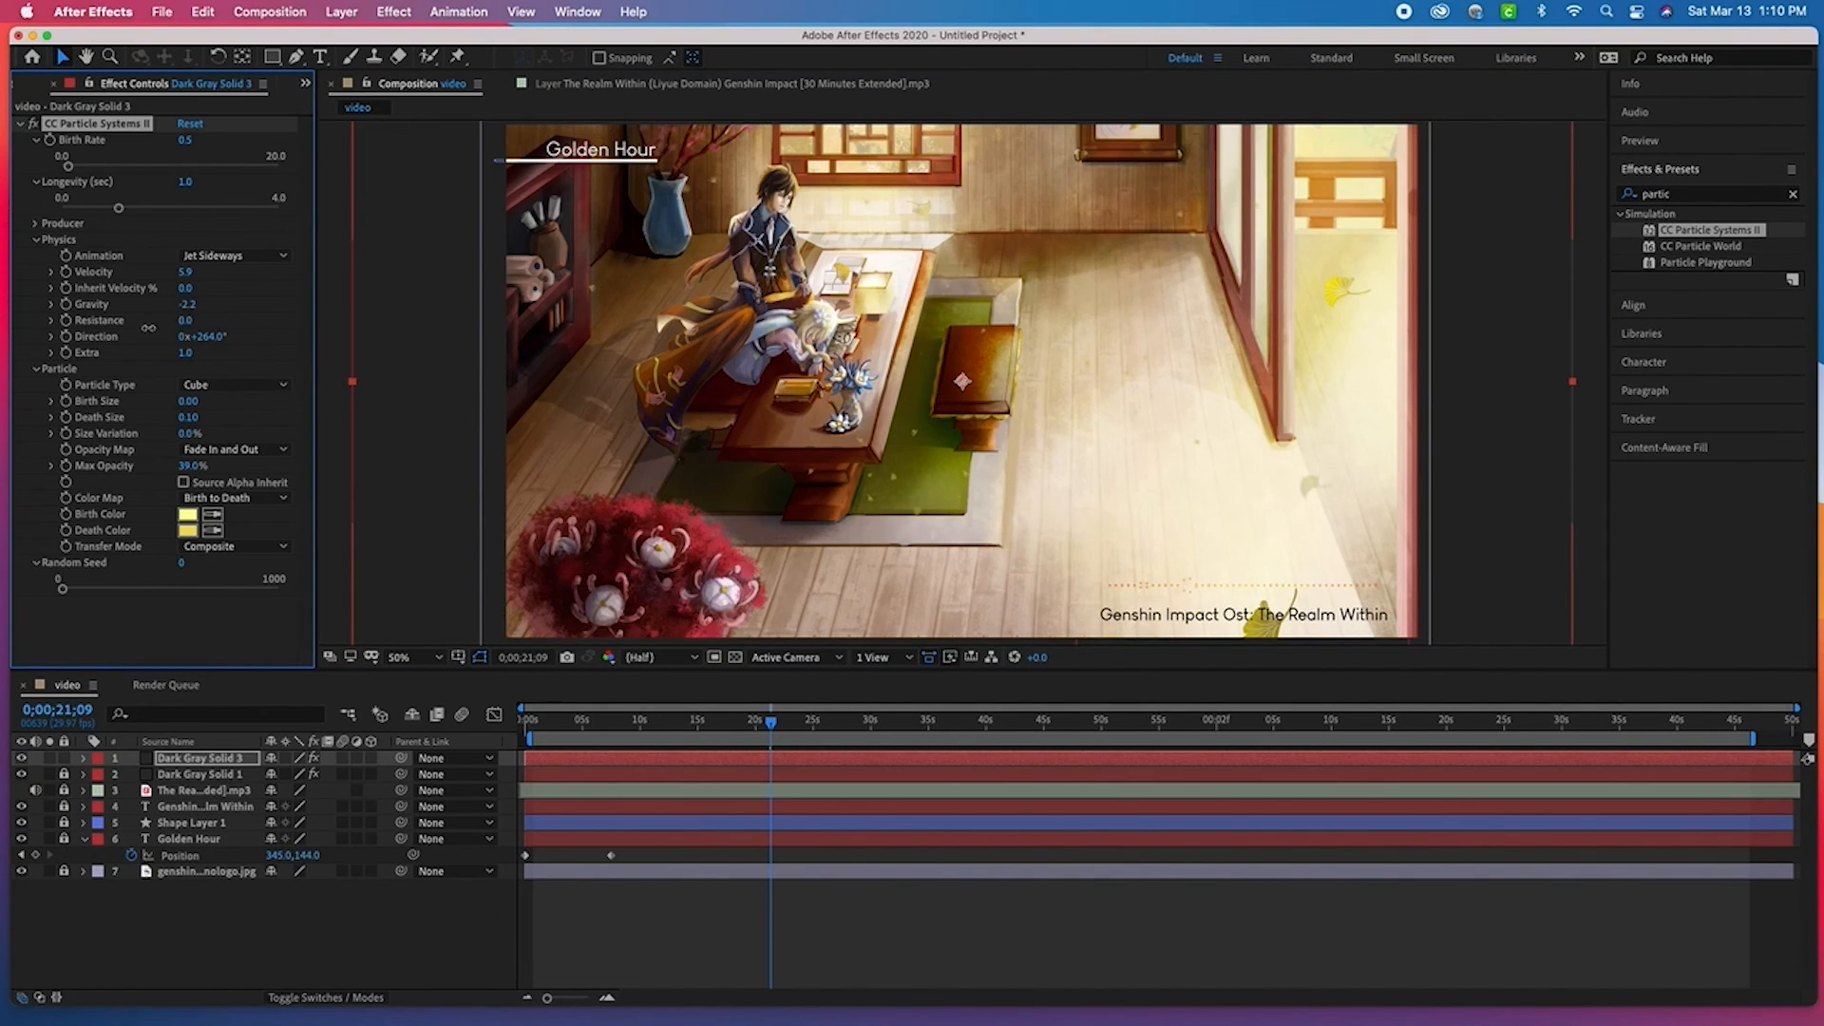
- Set the particles' resistance to 63.1 and preview the motion around the 21-second mark
key(space)
click(1532, 384)
click(1572, 378)
click(778, 724)
key(space)
key(space)
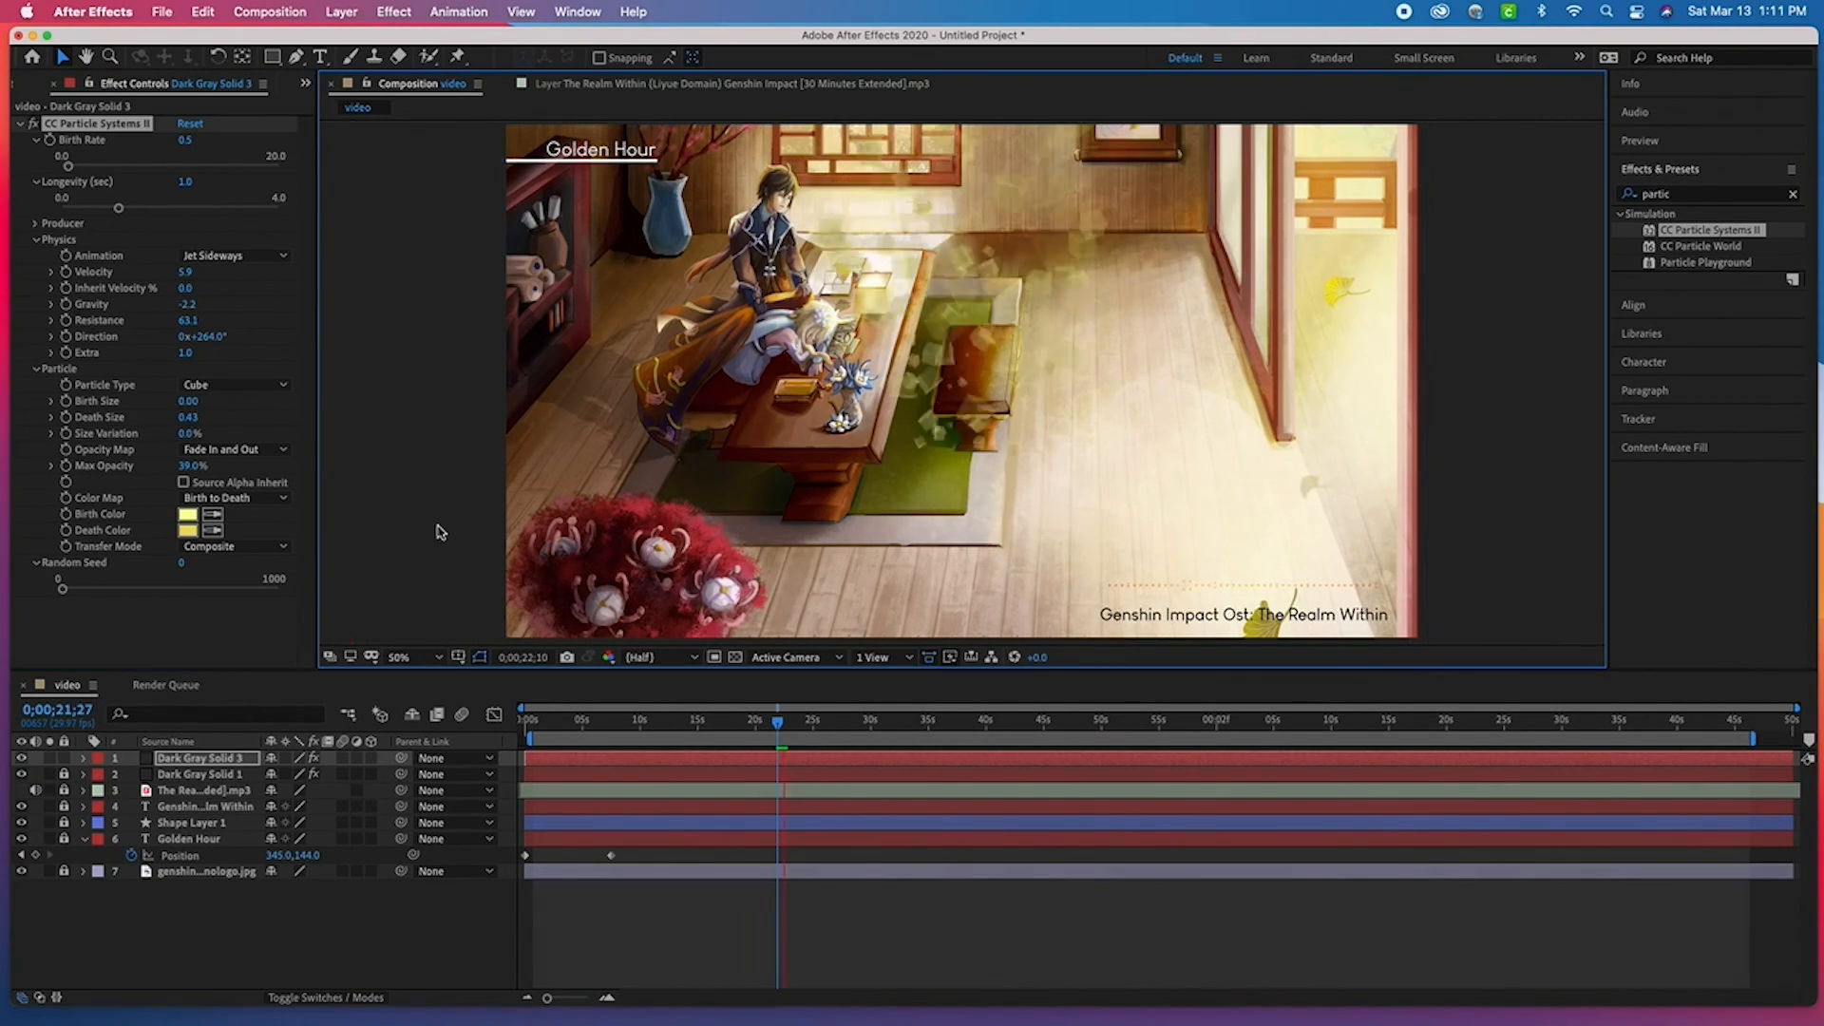
- Set the particles' velocity to 8.5 and preview the composition from about six seconds in
drag(778, 722, 496, 725)
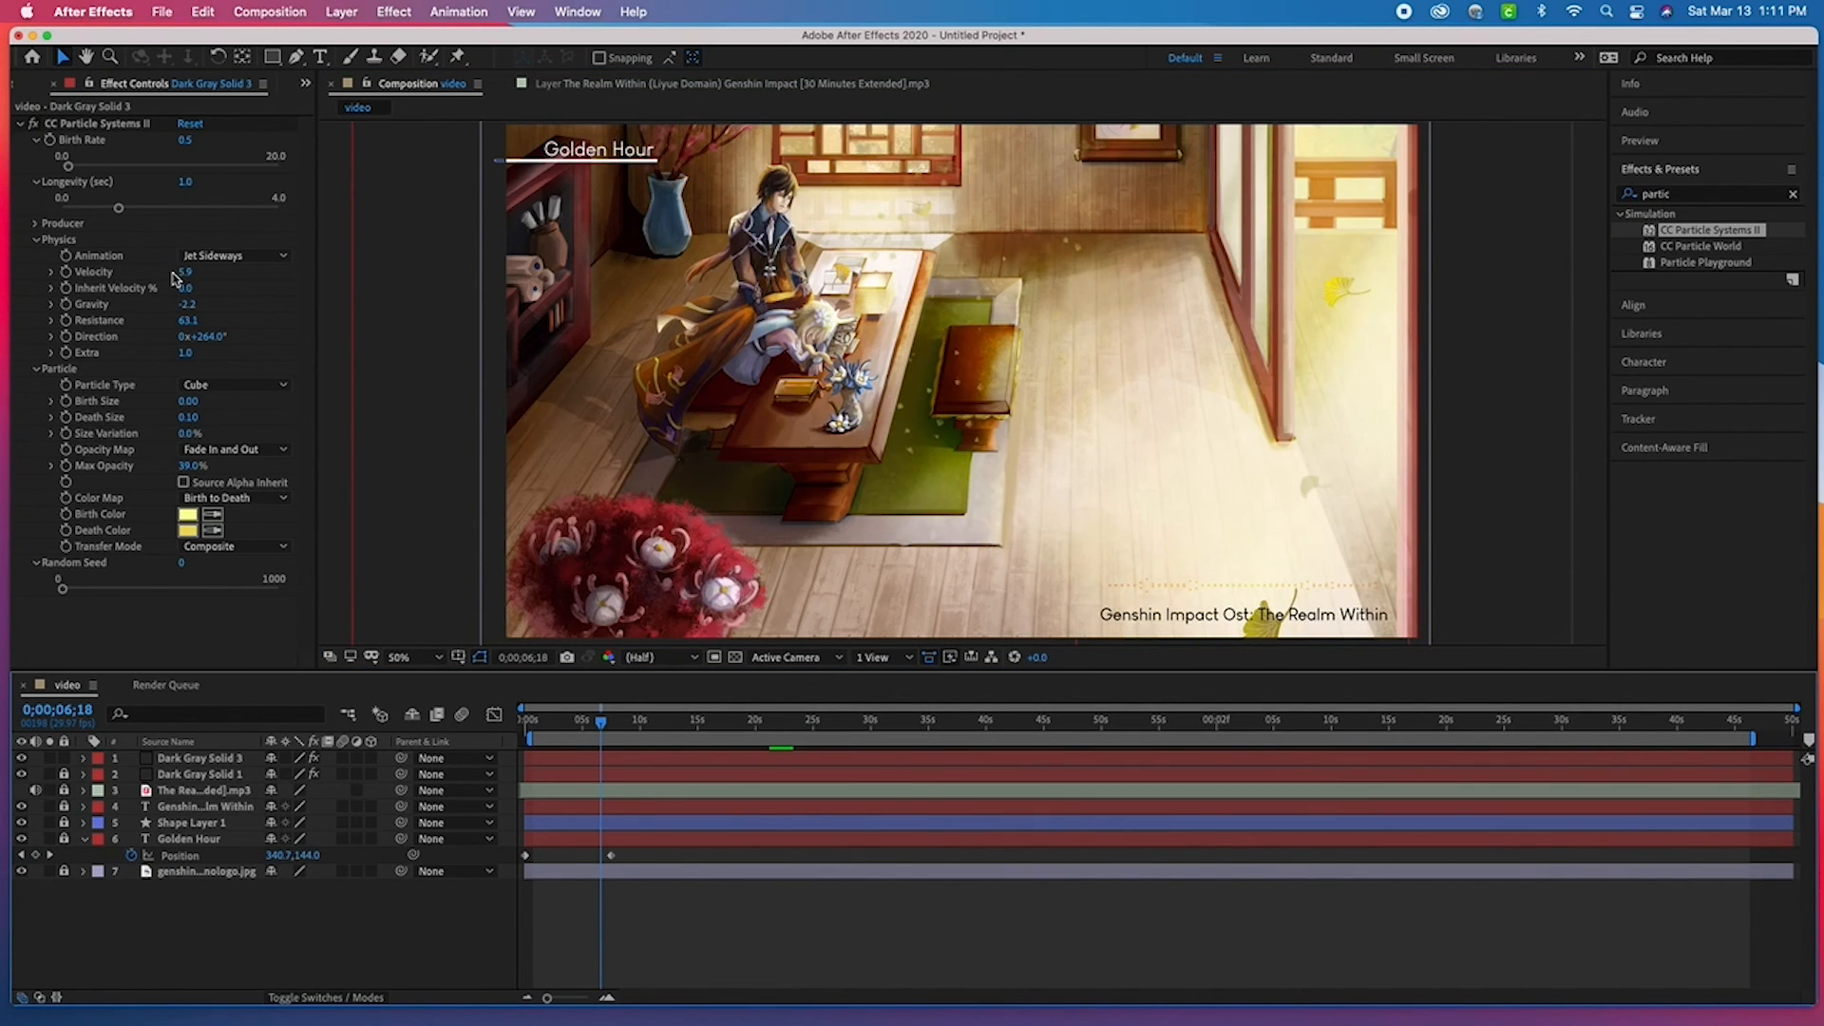
drag(185, 272, 209, 273)
key(space)
key(space)
- Shrink the particle solid and move it toward the bright doorway in the background image, previewing the result
drag(1572, 383, 1299, 437)
drag(963, 381, 1330, 283)
drag(993, 473, 960, 675)
click(1067, 922)
click(1067, 758)
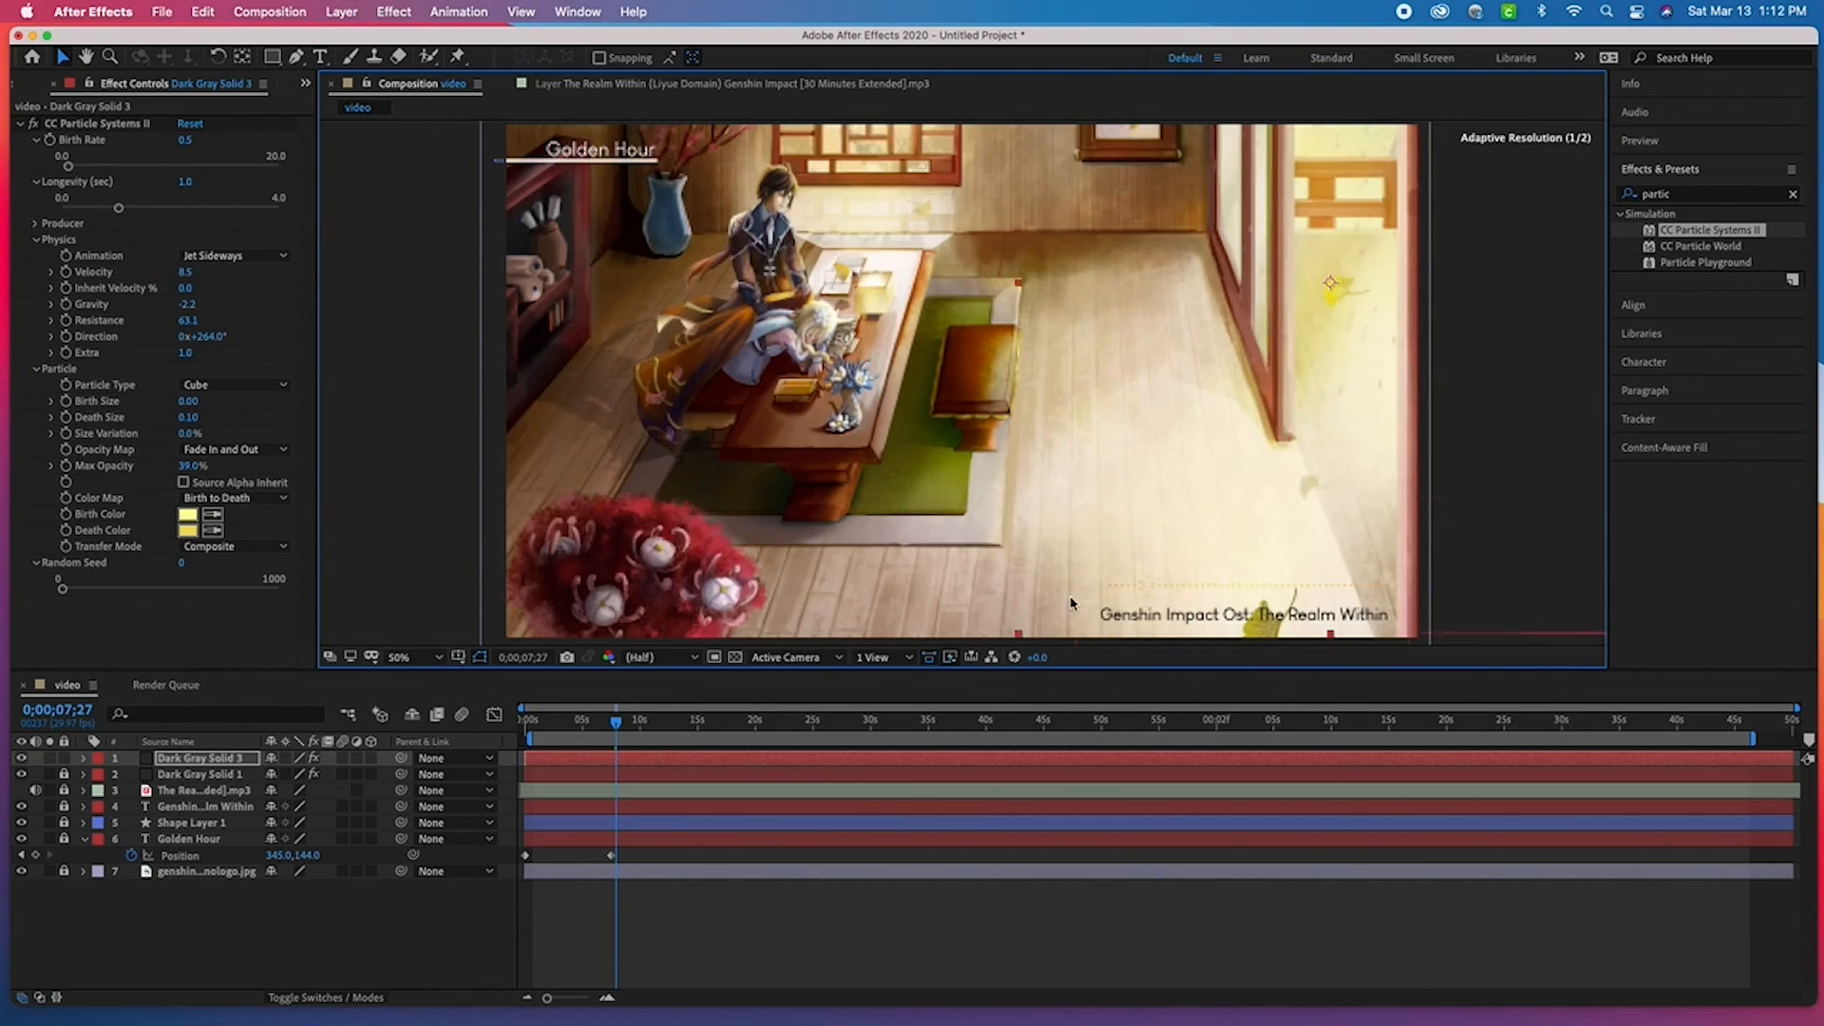
key(space)
- Set the particles' velocity to 8.2 and enlarge the particle solid over the right part of the background image
drag(190, 273, 183, 272)
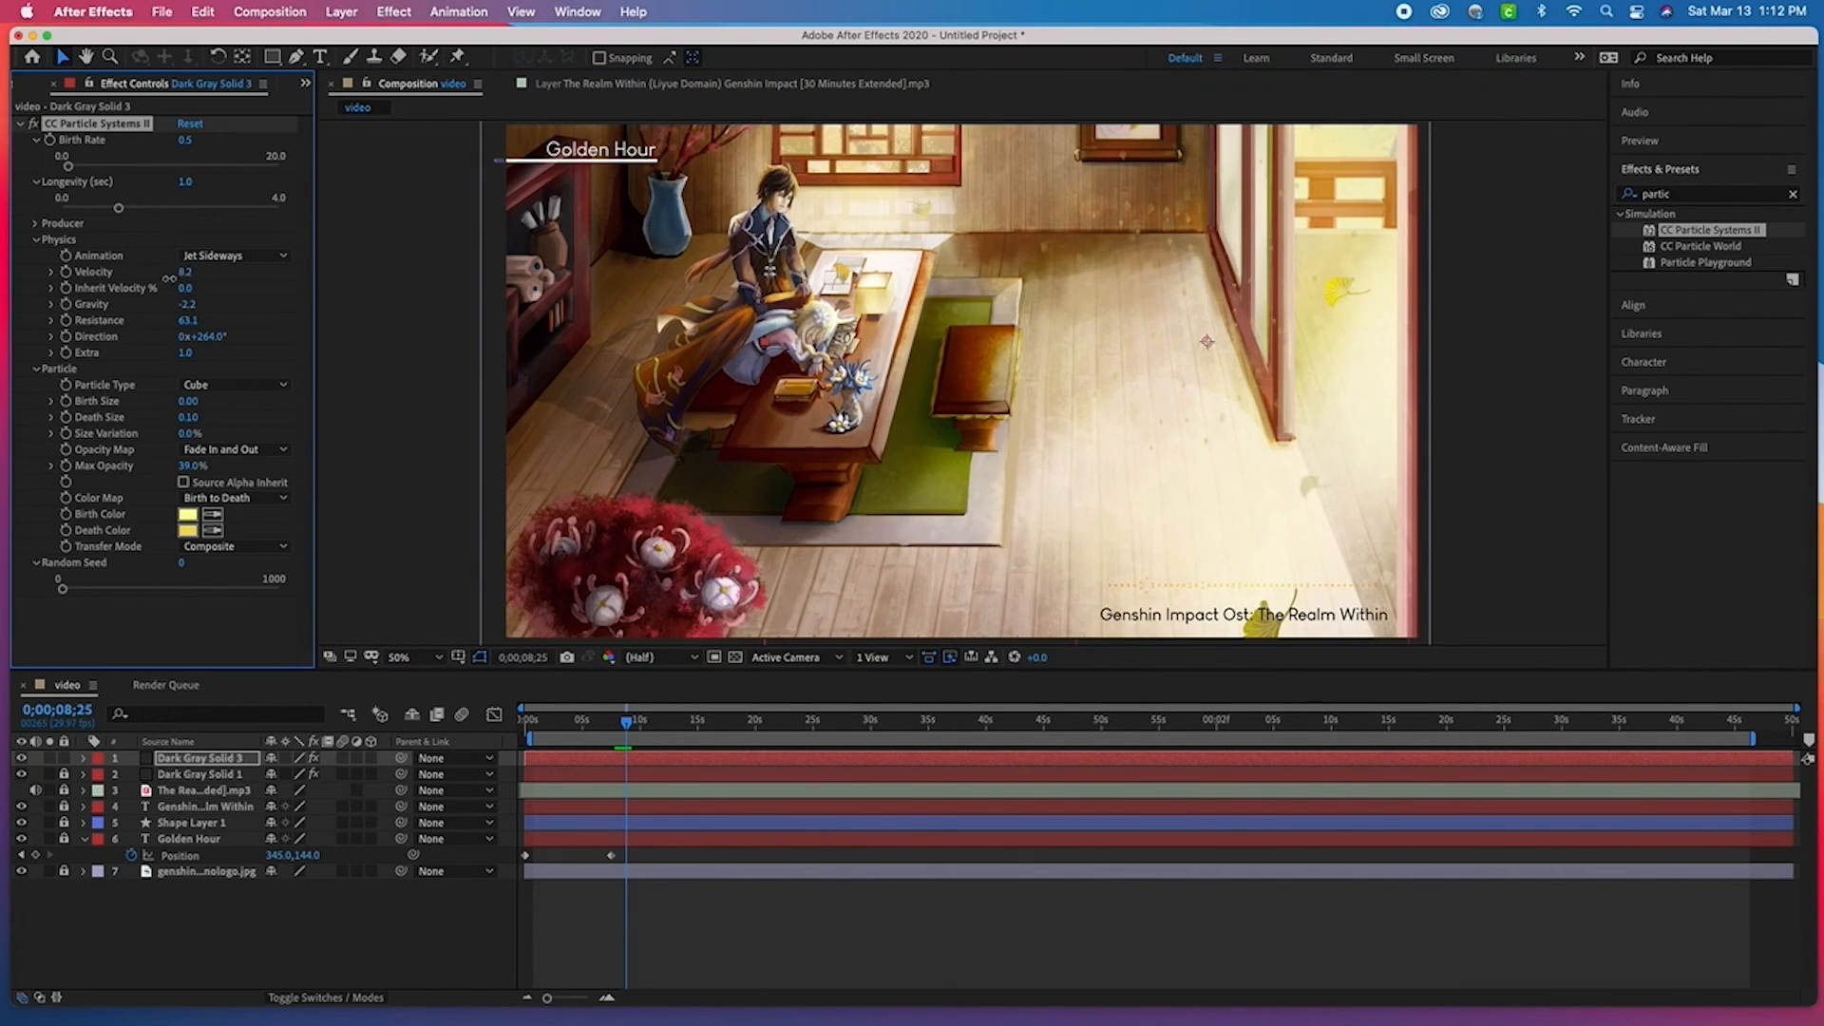
scroll(1093, 428, down, 1)
click(1330, 565)
click(1264, 513)
key(space)
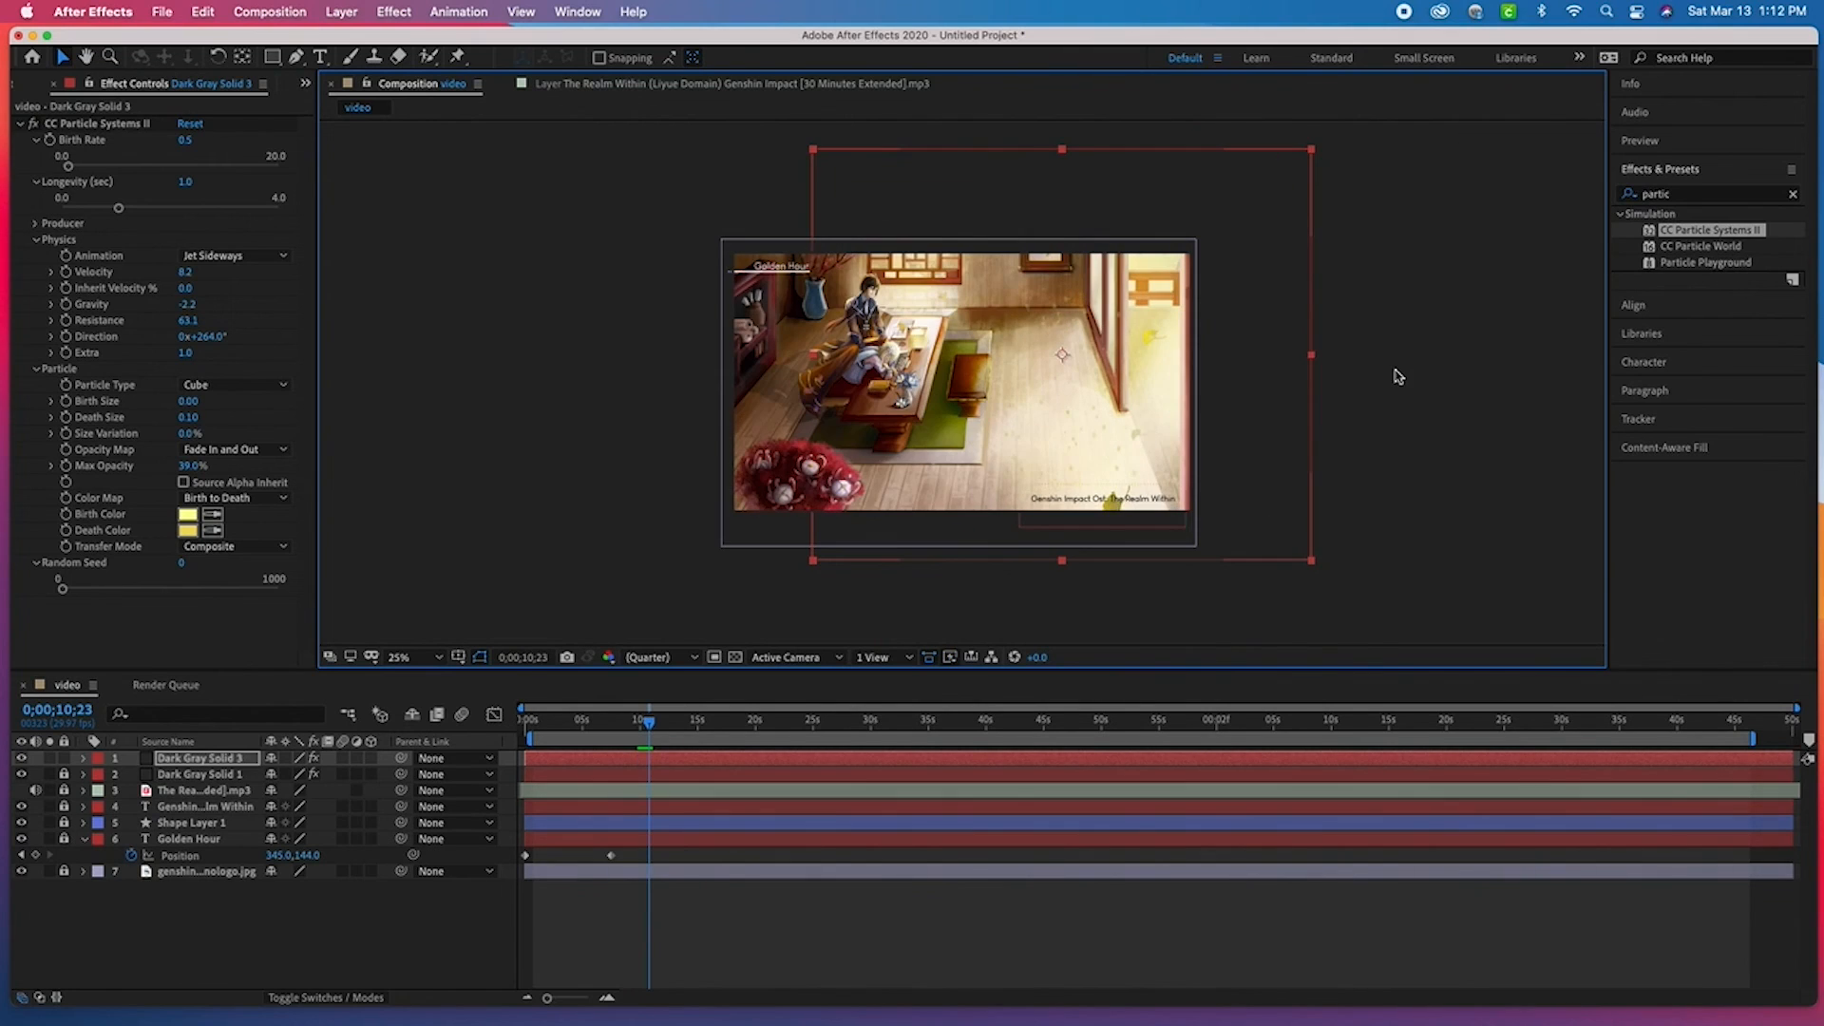
- Try the Twirly and Fire particle animations with gravity at 3.1, and preview the motion
click(231, 256)
click(226, 339)
click(231, 255)
click(221, 381)
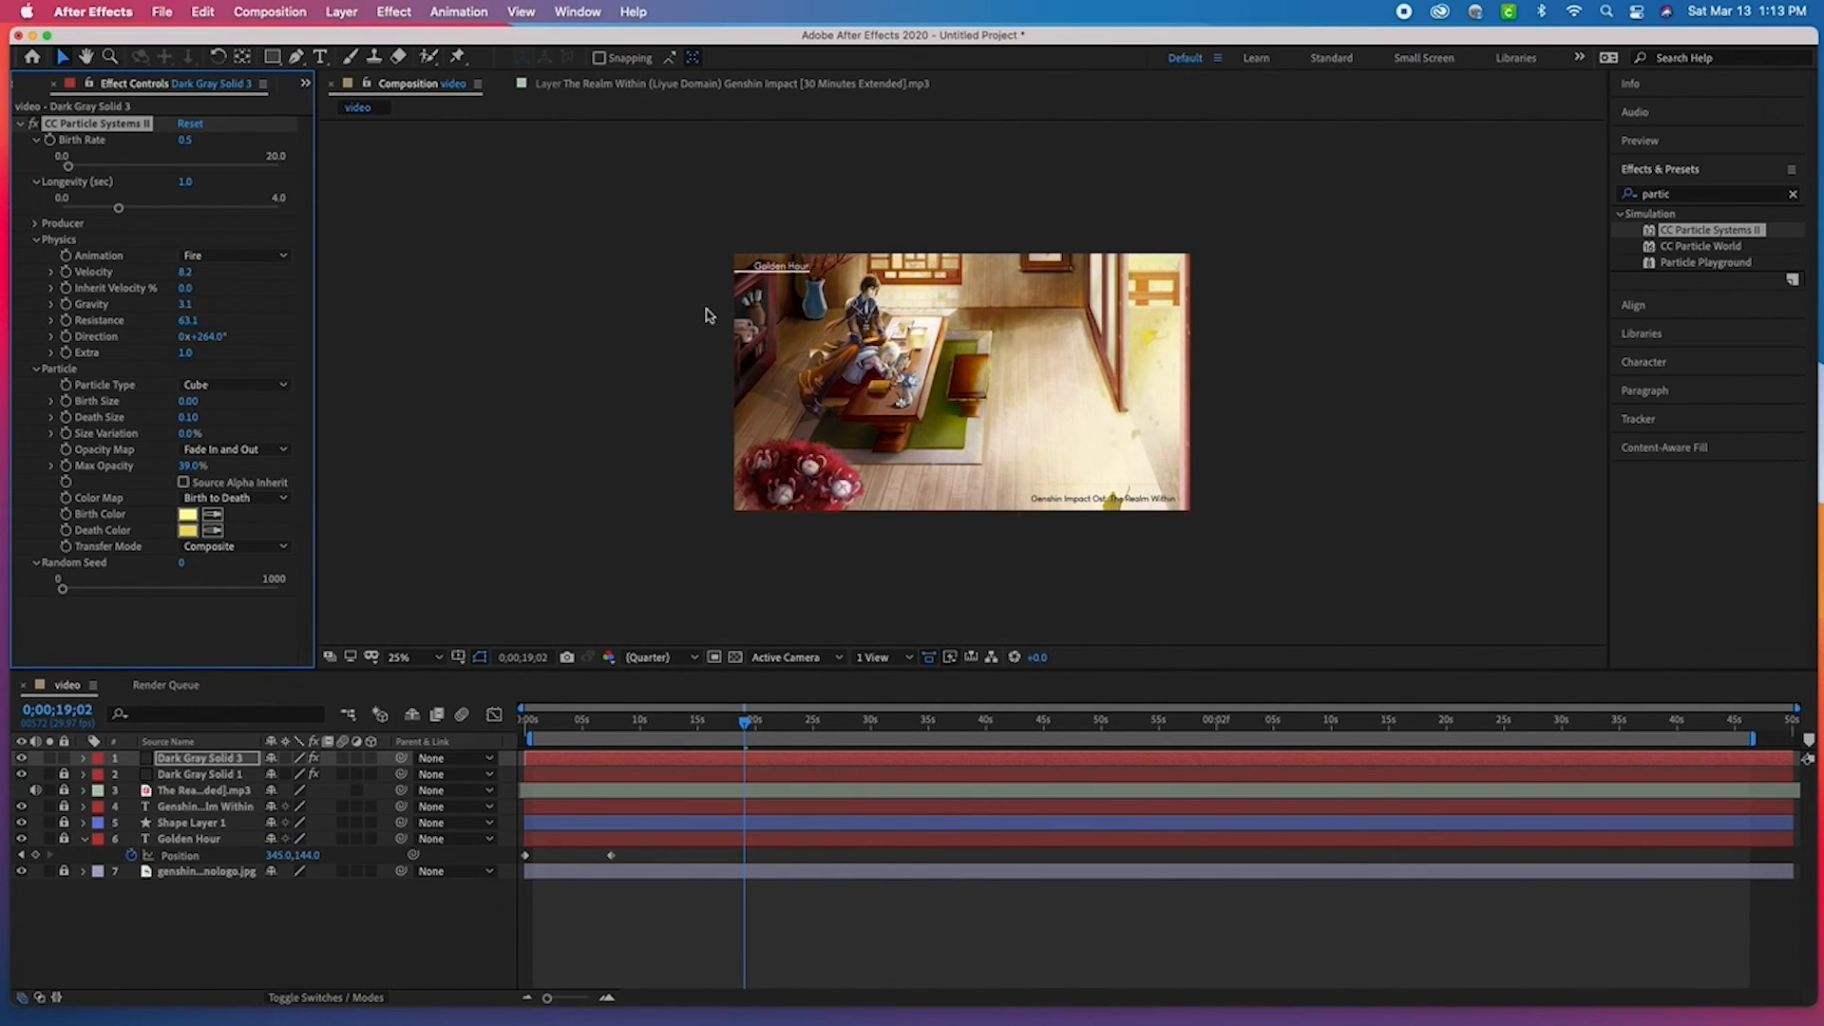
key(space)
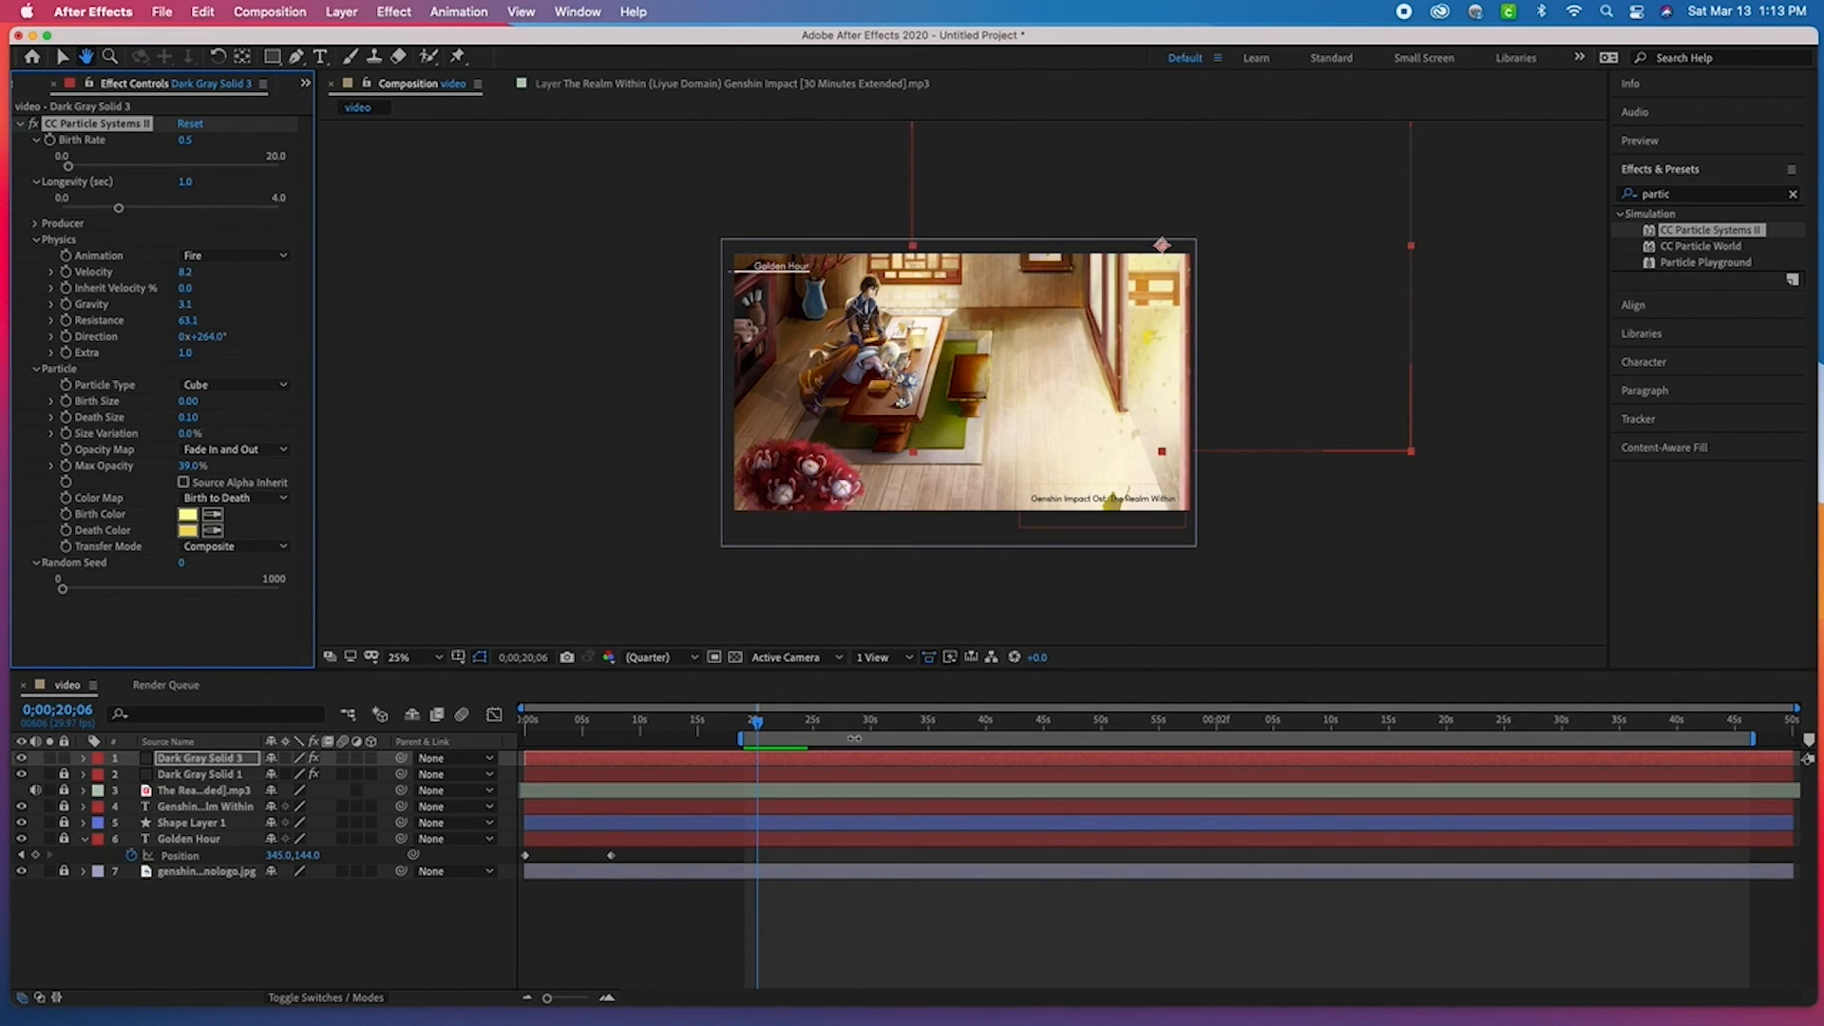
- Restore the work area to the full composition and shift the particle solid slightly down over the image
double_click(854, 738)
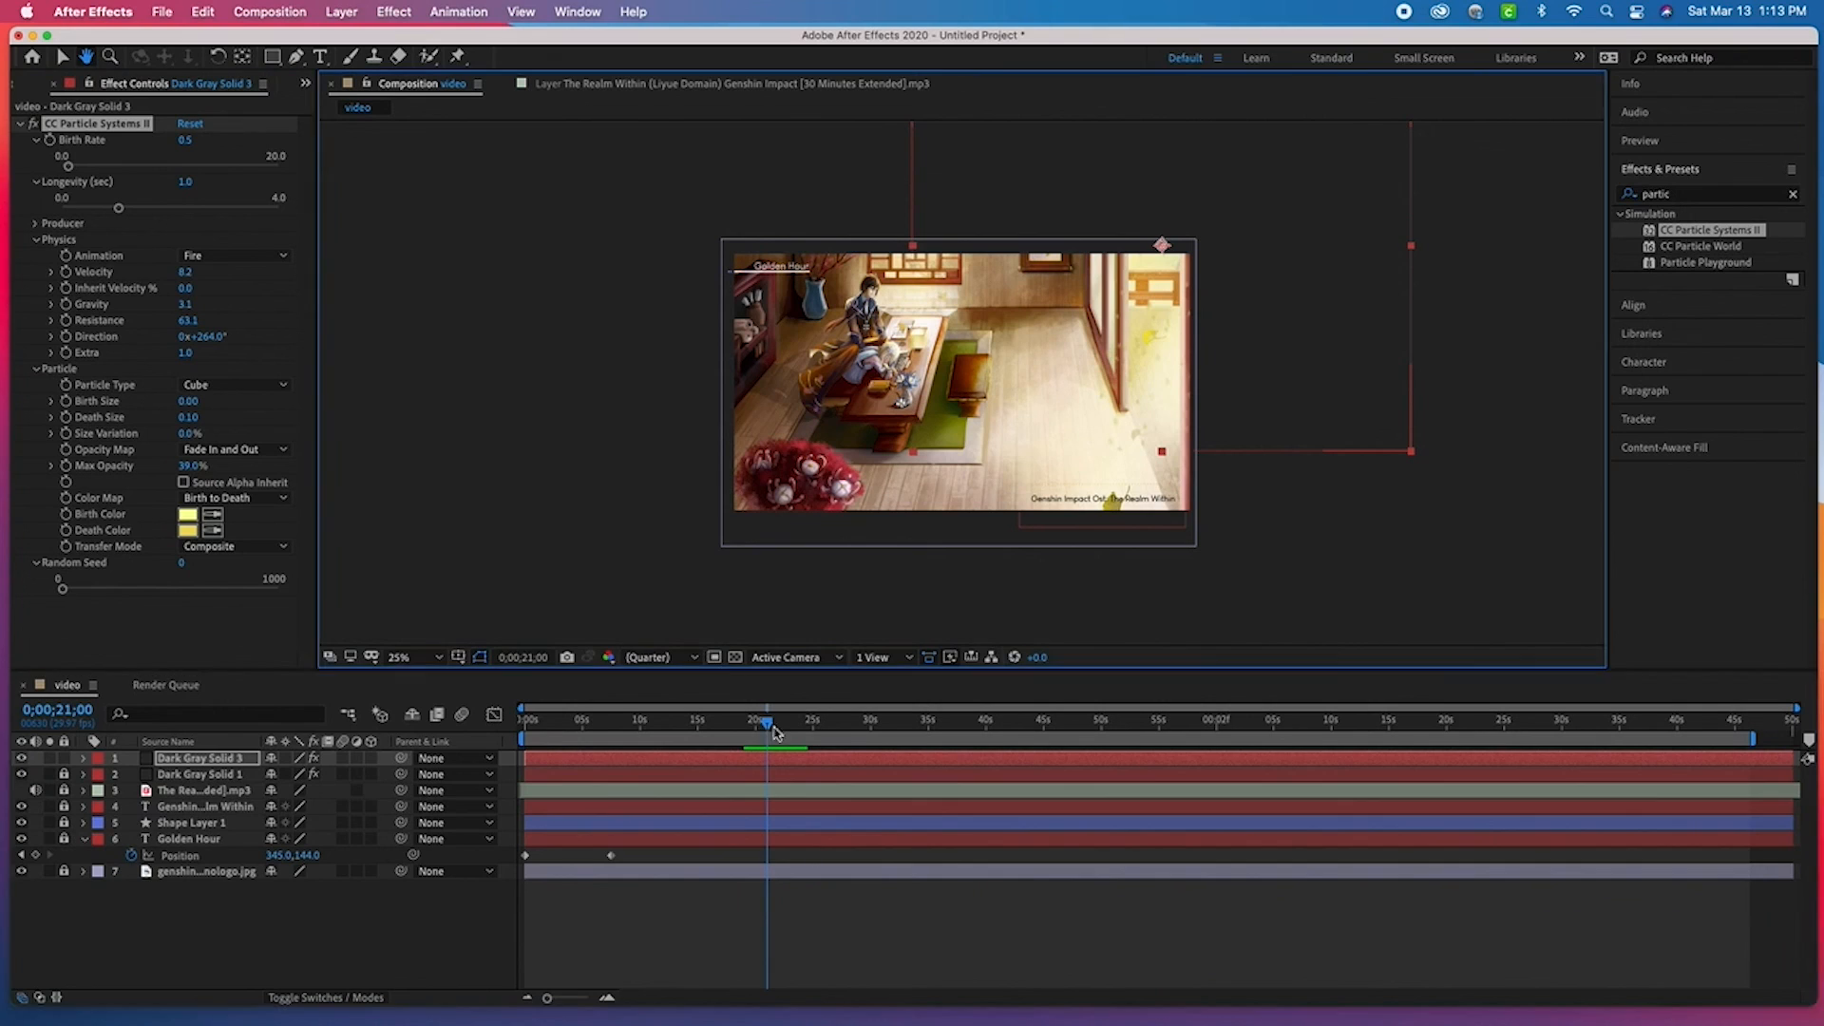
drag(1171, 319, 1167, 359)
click(62, 57)
drag(1240, 437, 1230, 477)
- Set the particles' velocity to 16.6, lower their gravity, and preview the motion
click(185, 272)
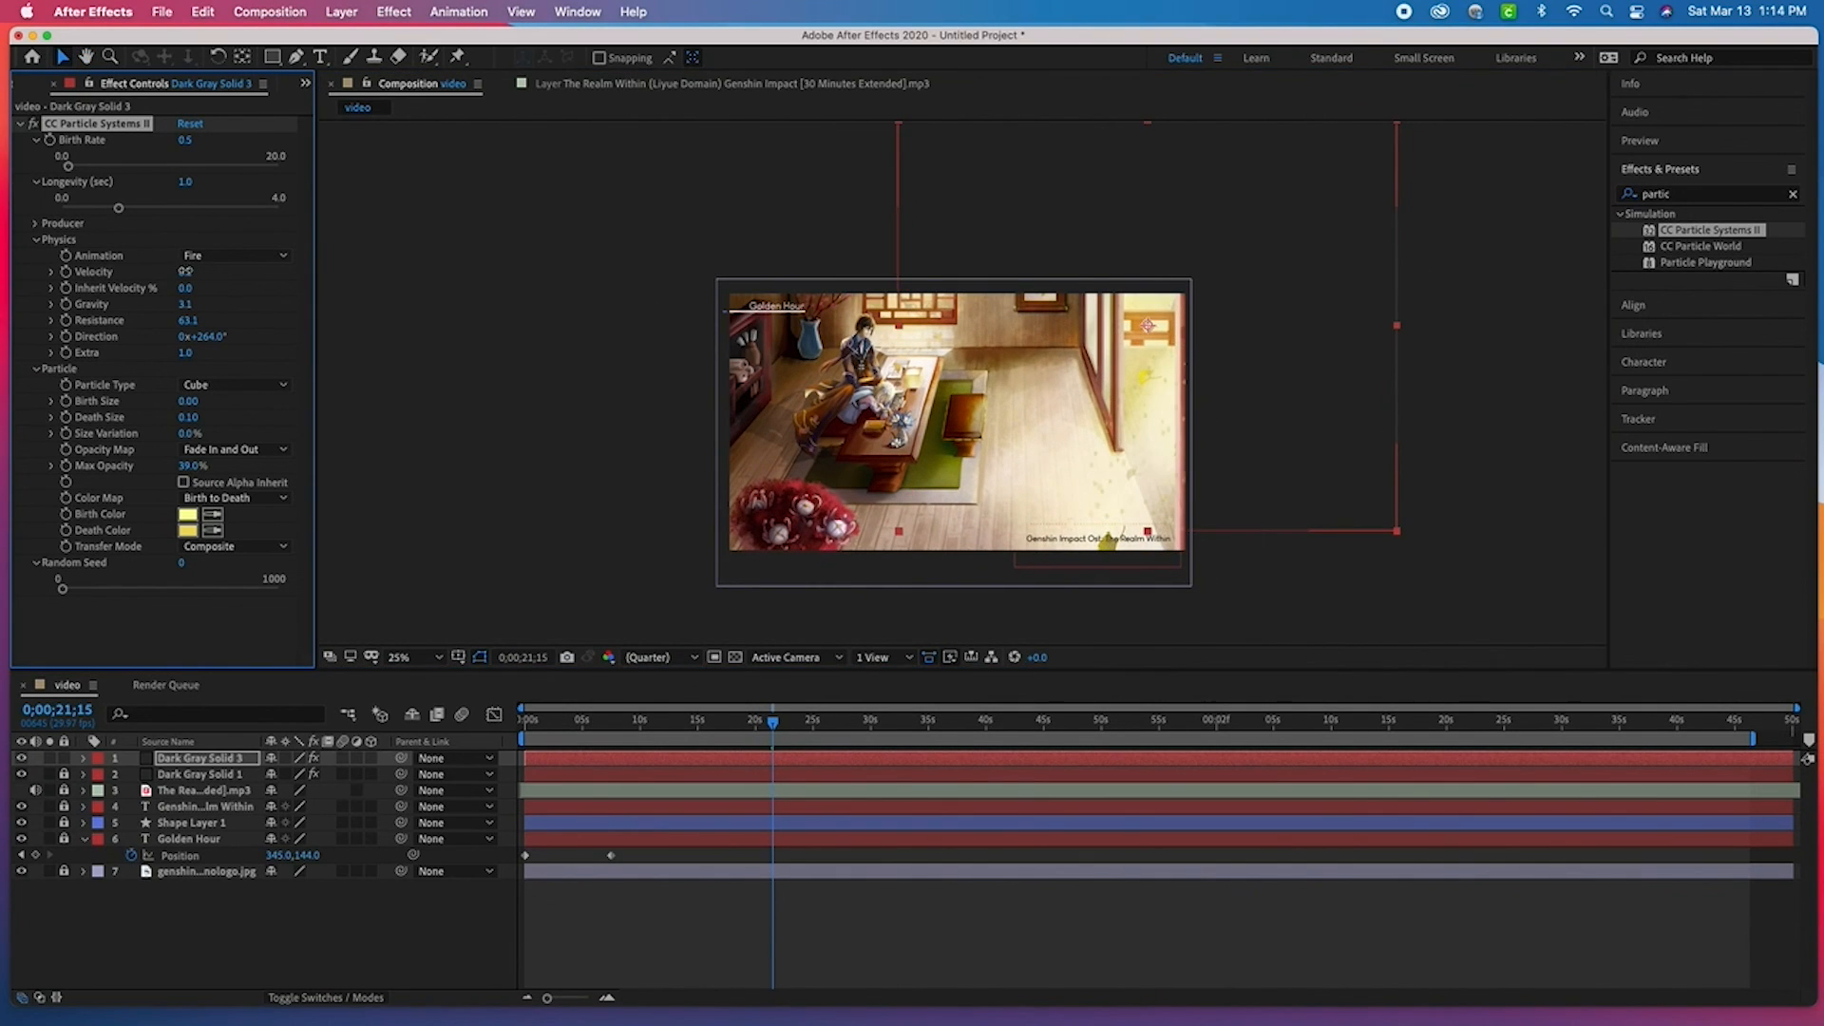
key(space)
drag(167, 305, 83, 320)
click(525, 274)
key(space)
key(space)
- Set the particles' gravity to 0.1 and adjust the particle solid's placement, previewing the result
drag(191, 304, 134, 315)
key(space)
key(space)
drag(1054, 397, 1223, 404)
key(space)
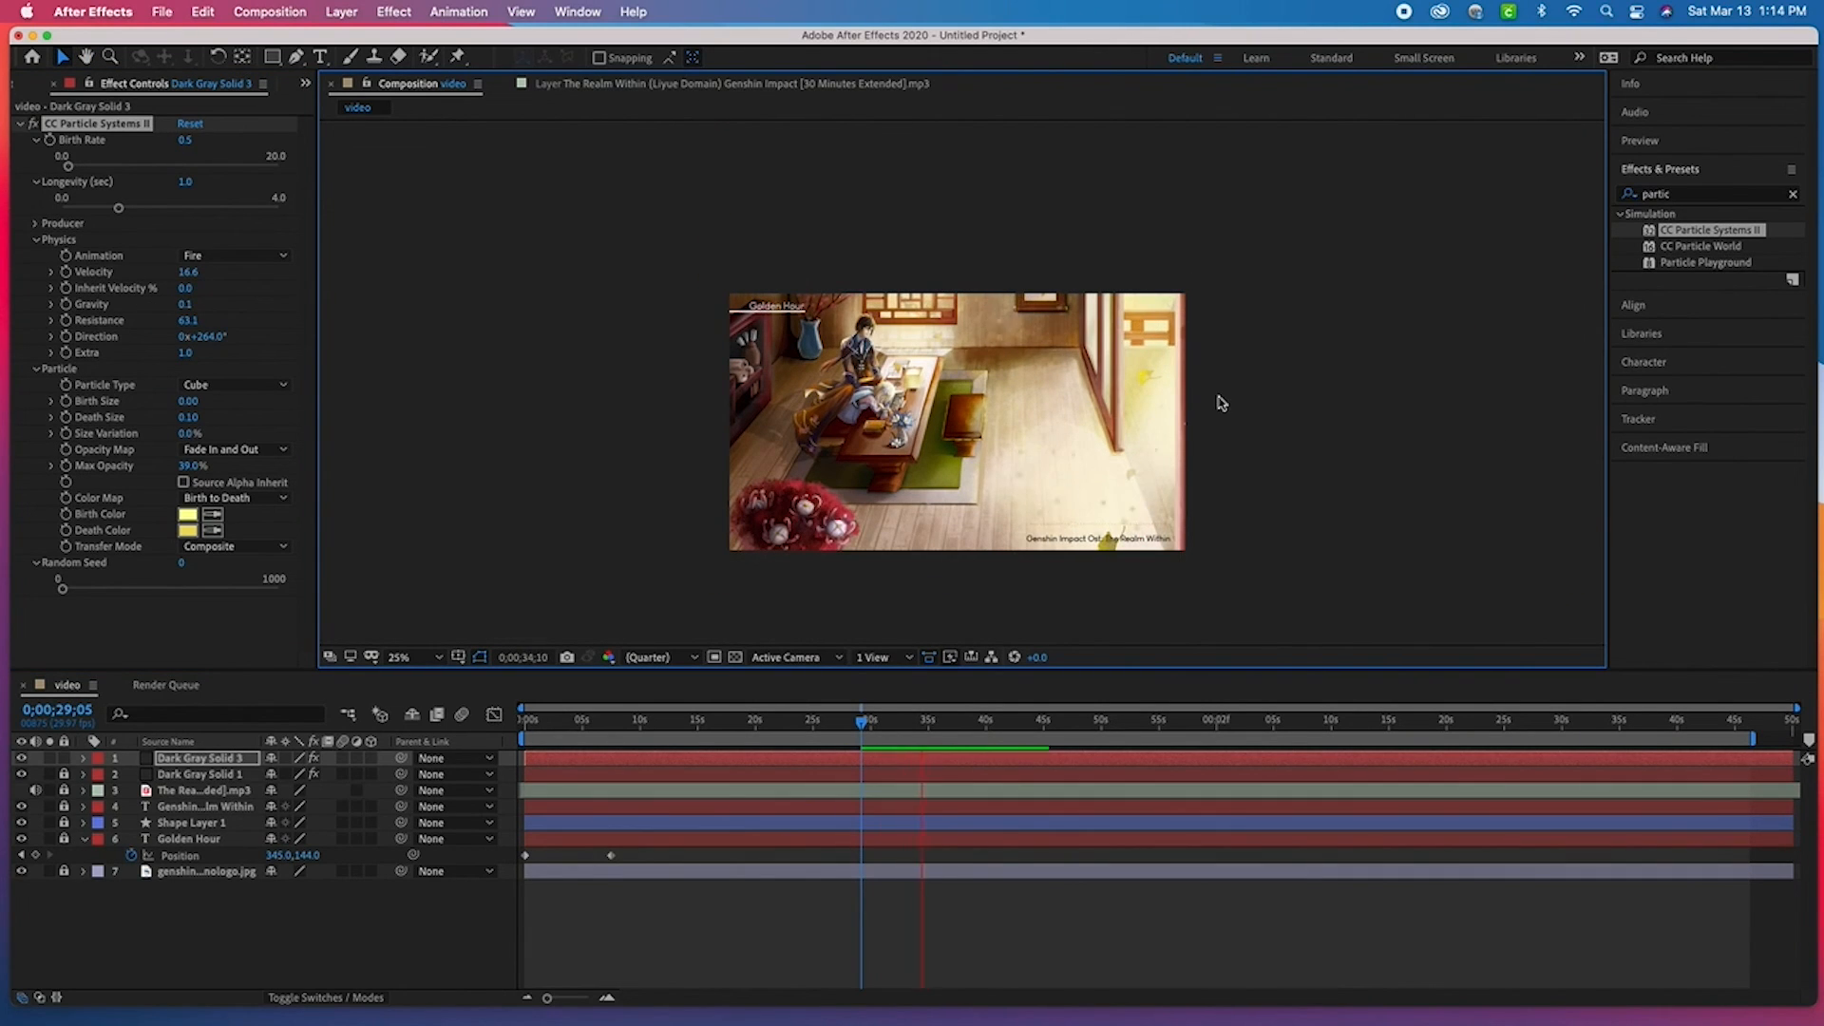
- Try the Fractal Explosive and Explosive particle animations, previewing each one
click(233, 255)
click(228, 297)
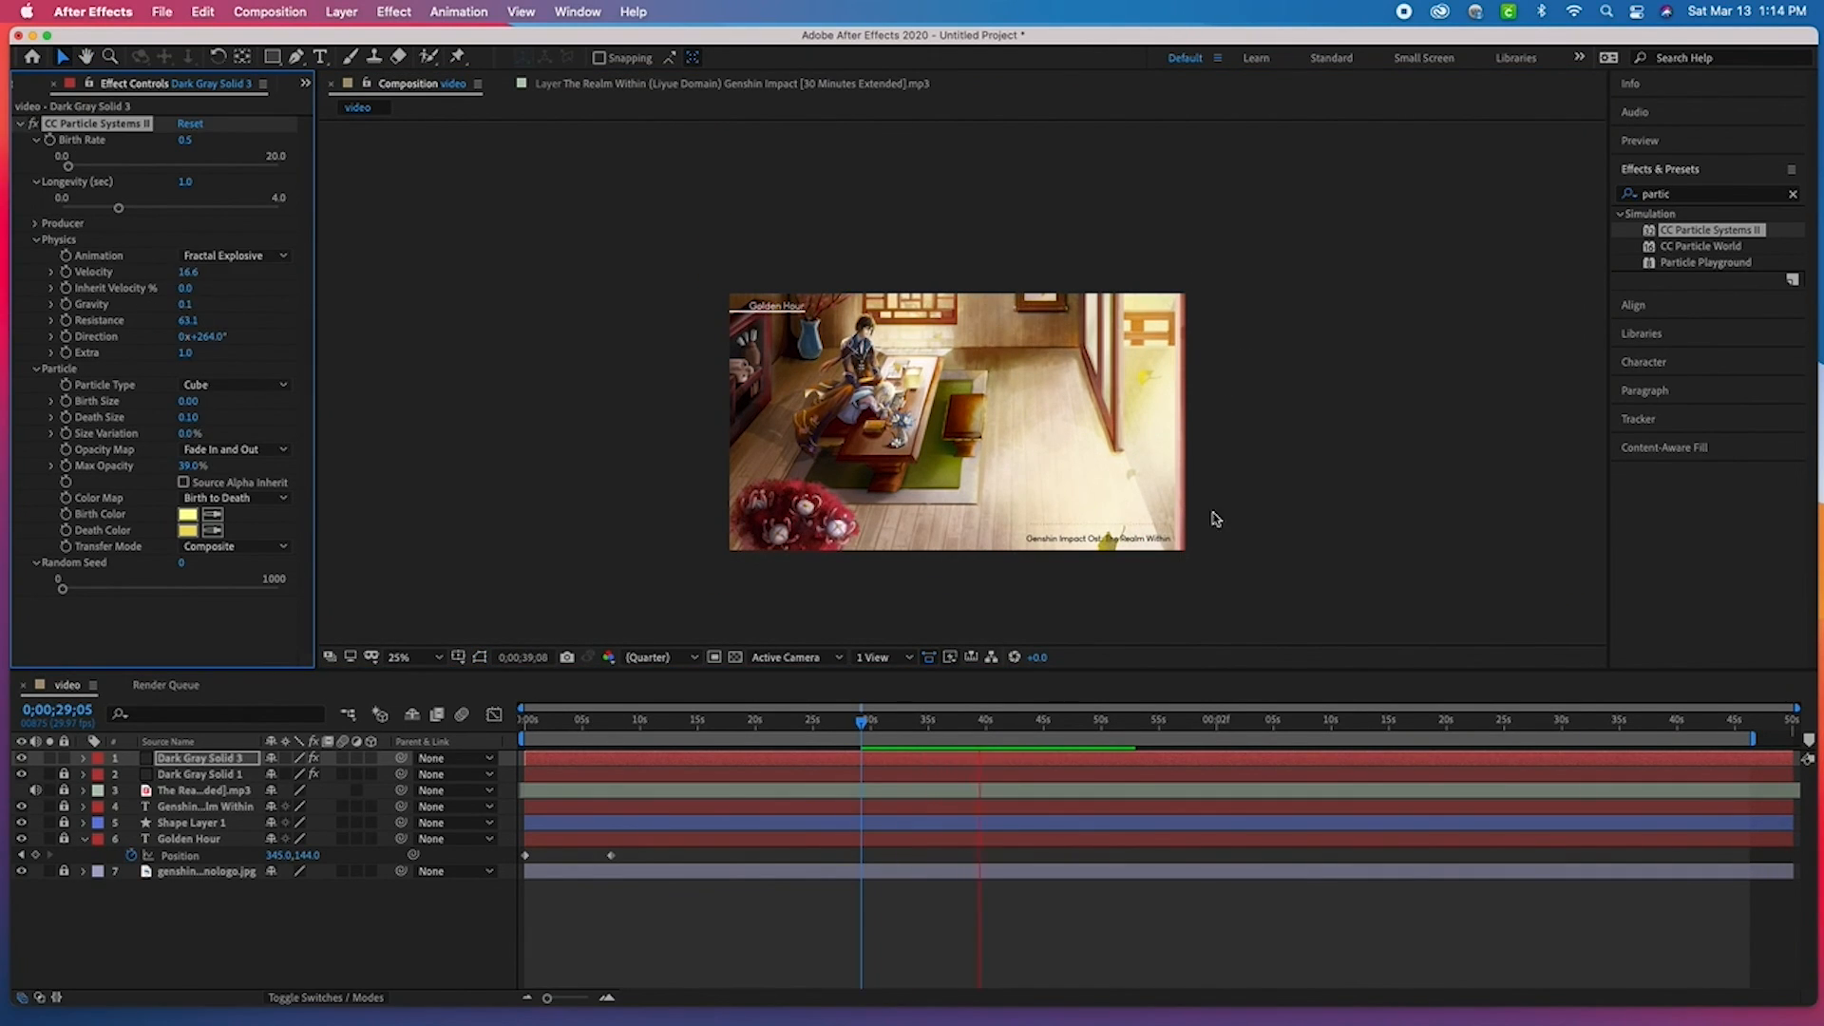
key(space)
key(period)
click(233, 256)
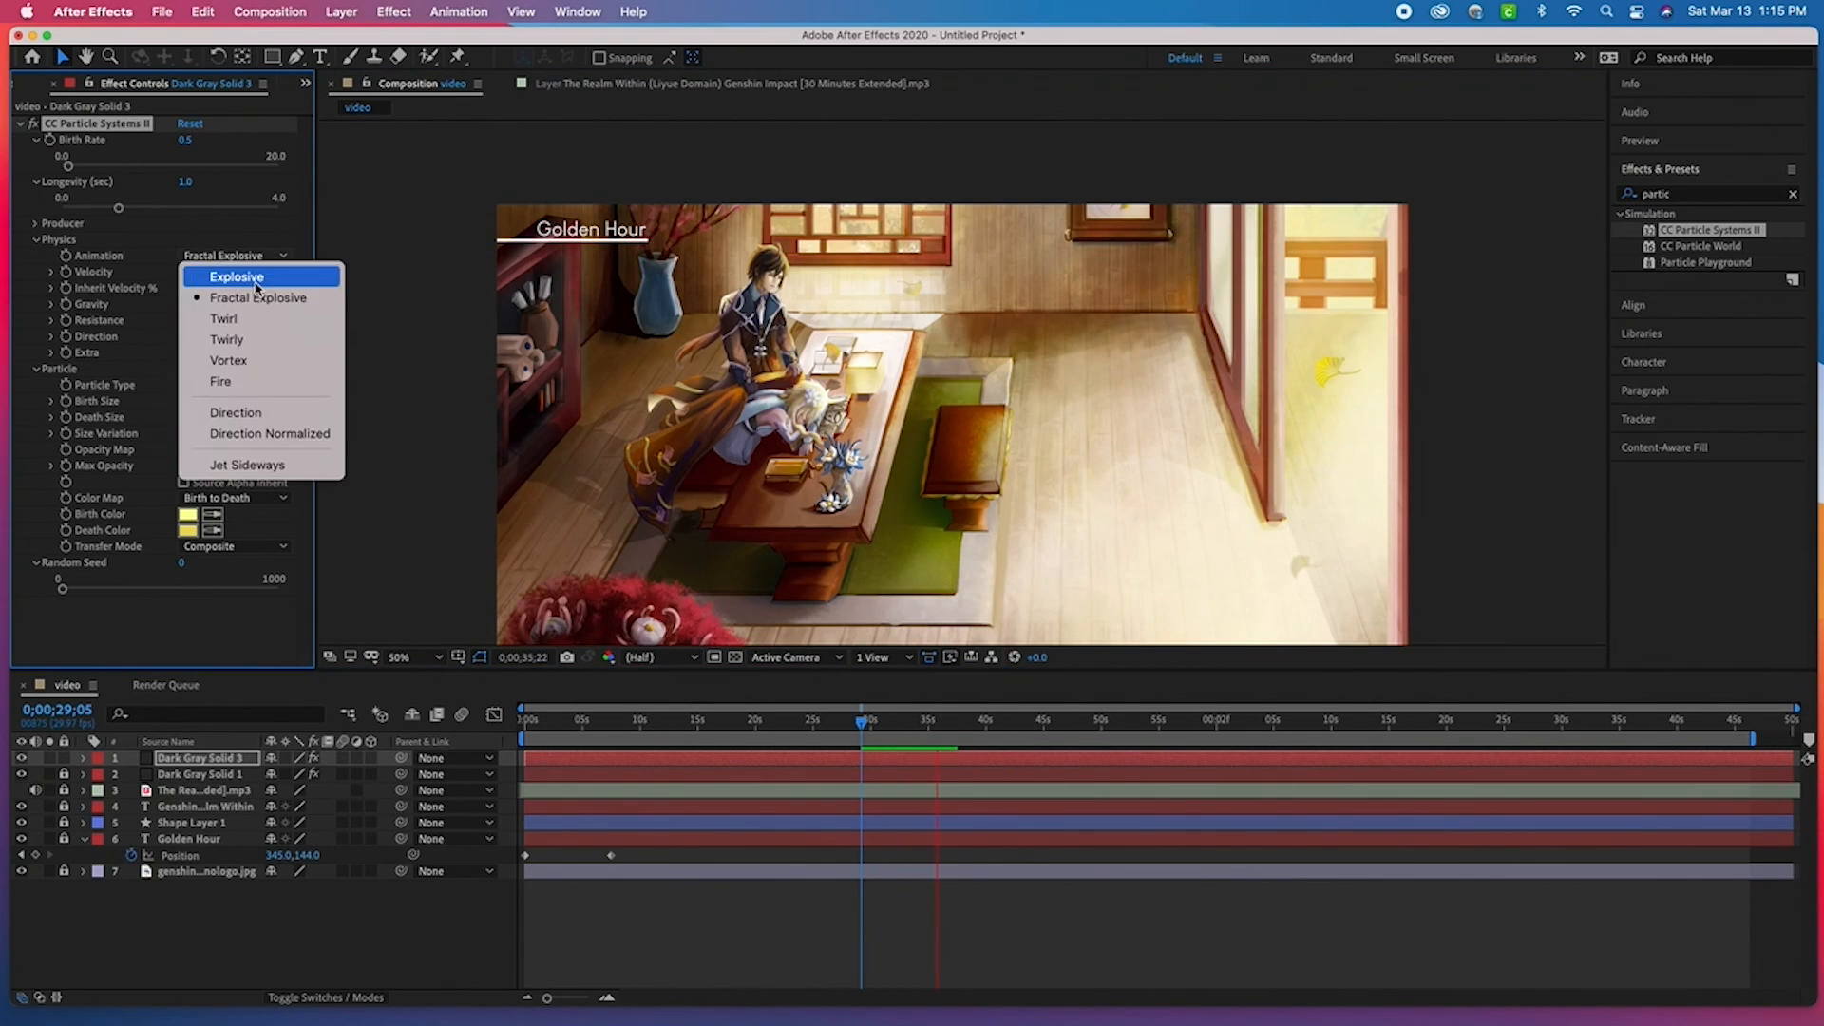
click(228, 274)
key(space)
- Recolor the particles with a bright yellow birth color and pale cream death color, and switch their animation to Twirl
click(187, 514)
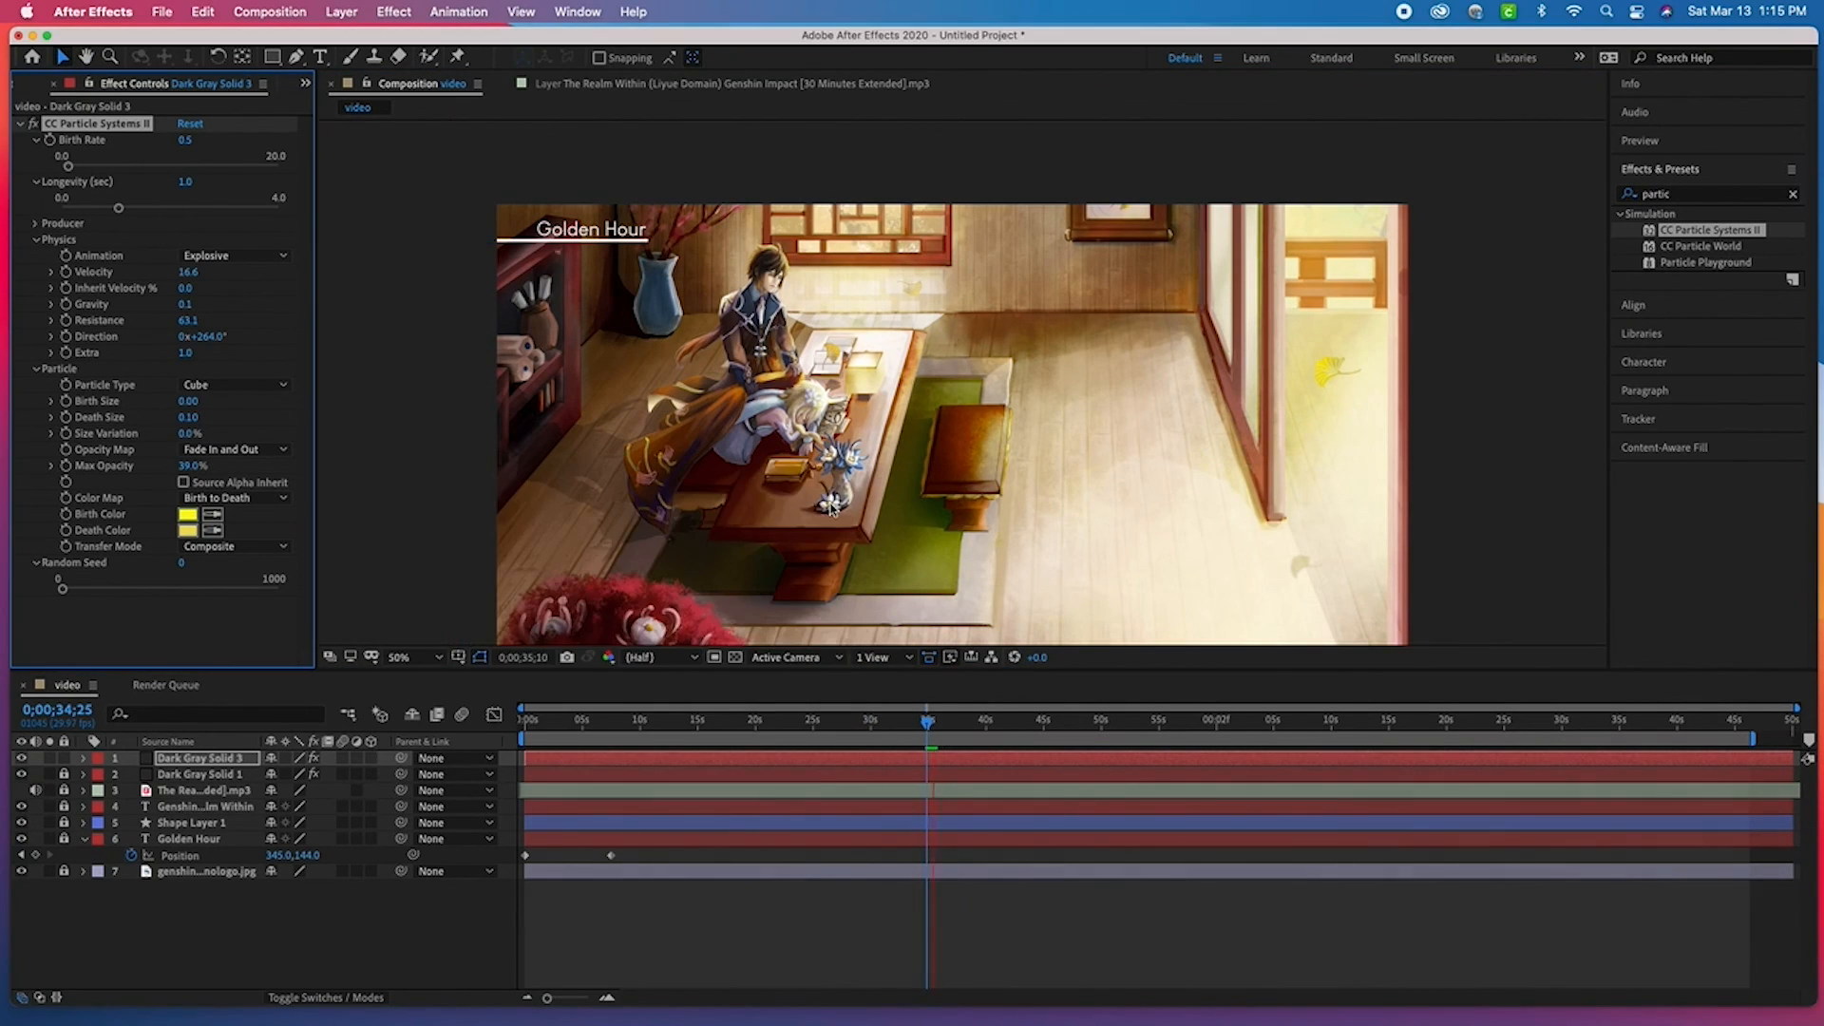
click(797, 506)
click(233, 256)
click(223, 304)
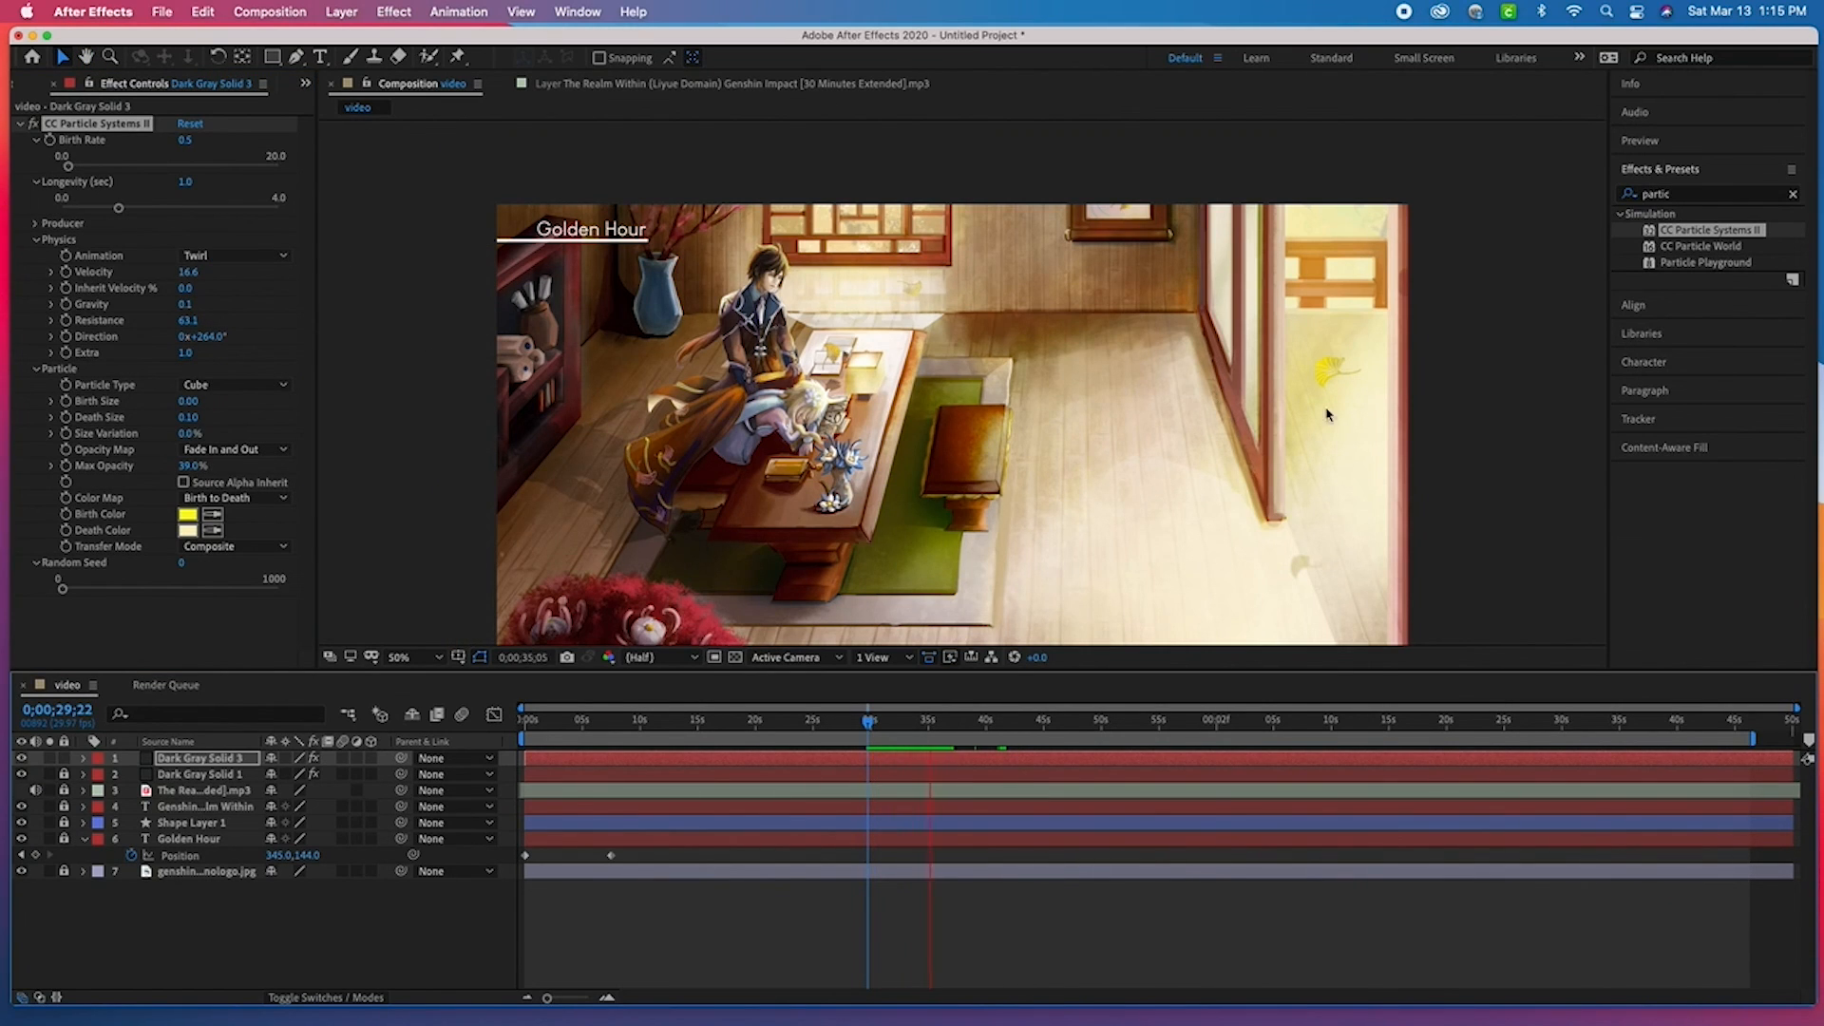
- Set the particles' max opacity to 22% and their opacity map to Fade In
scroll(1327, 414, down, 2)
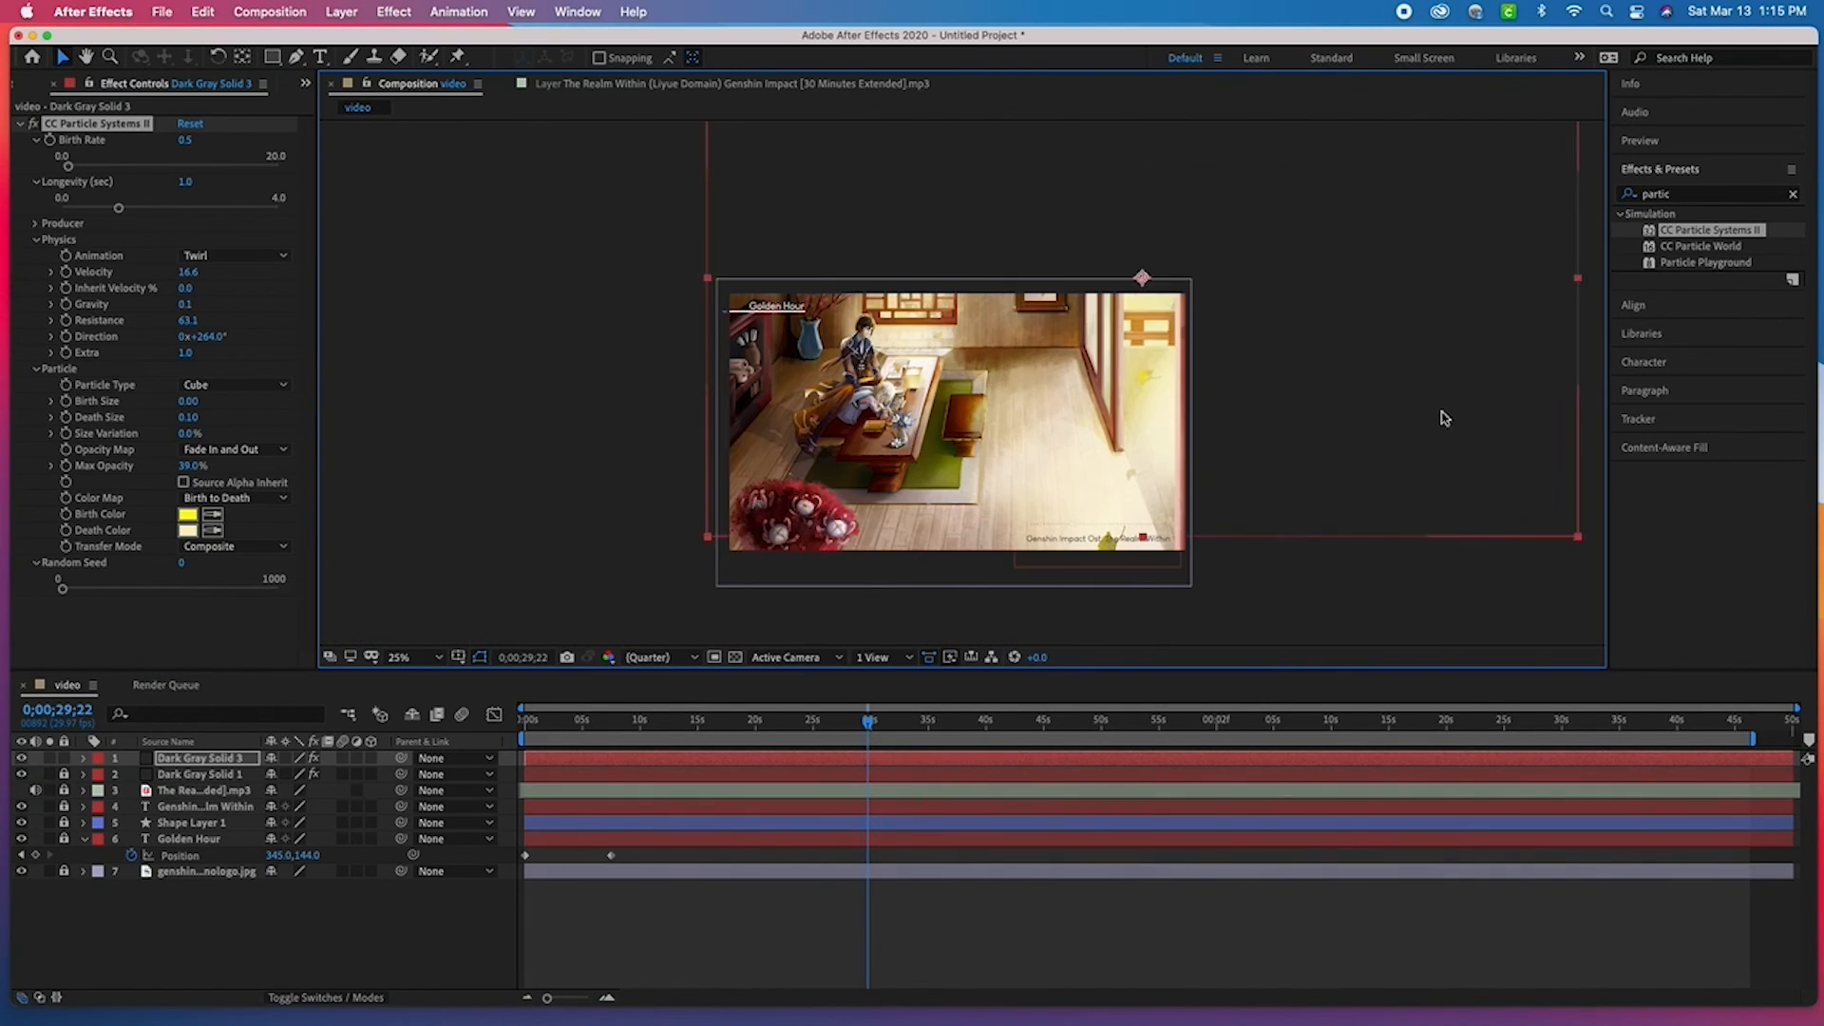
click(1368, 562)
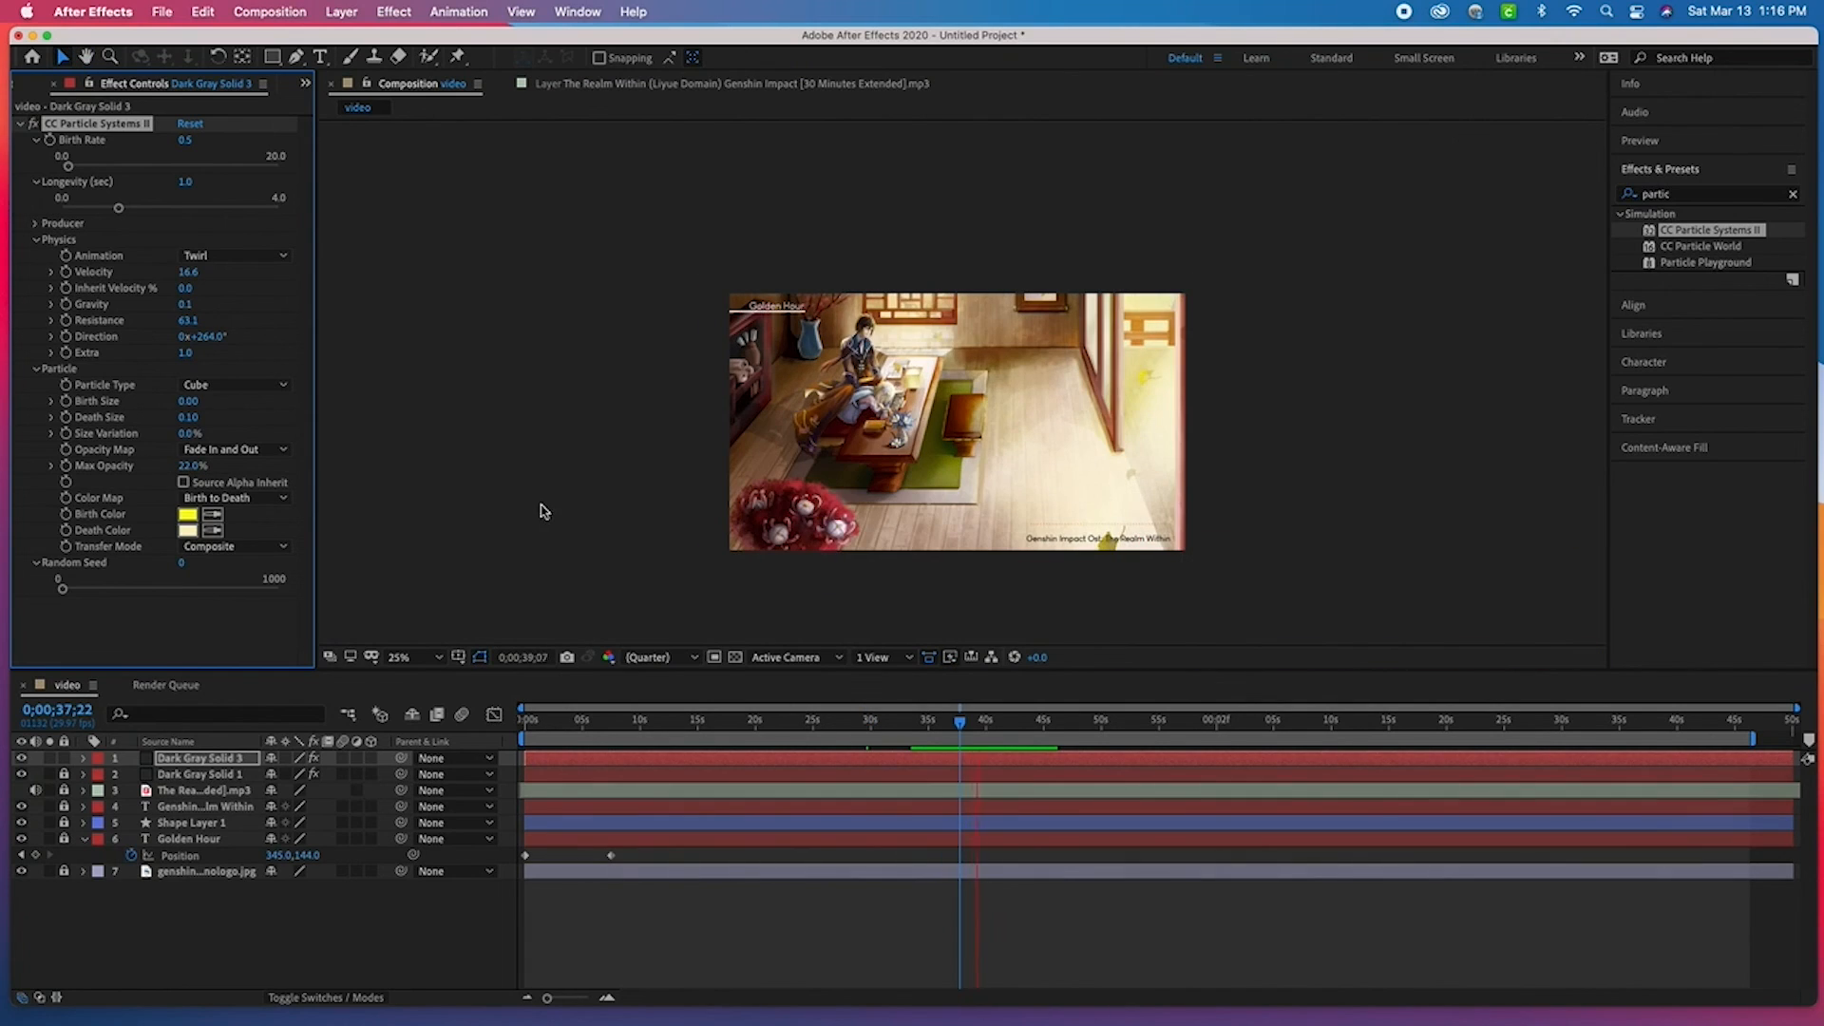
click(282, 450)
click(280, 529)
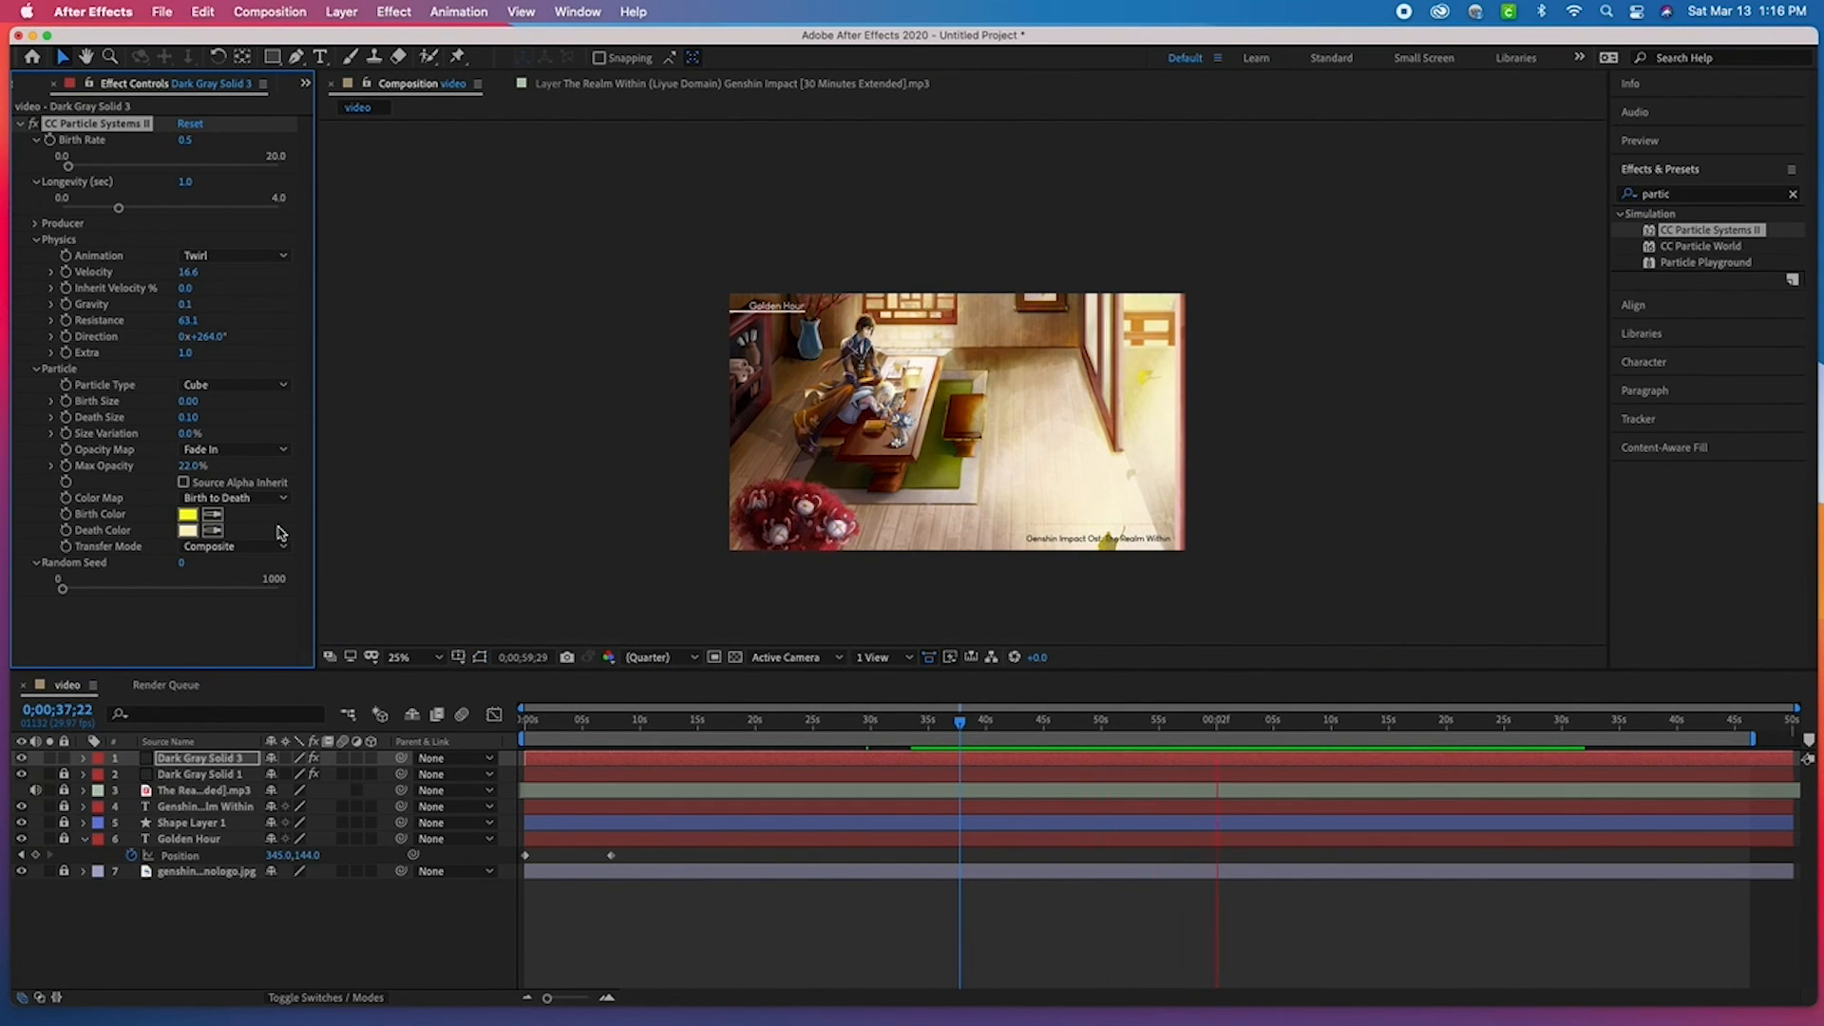
- Try the Oscillate opacity map, return it to Fade In, and set the particles' size variation to 11%
click(252, 449)
click(228, 416)
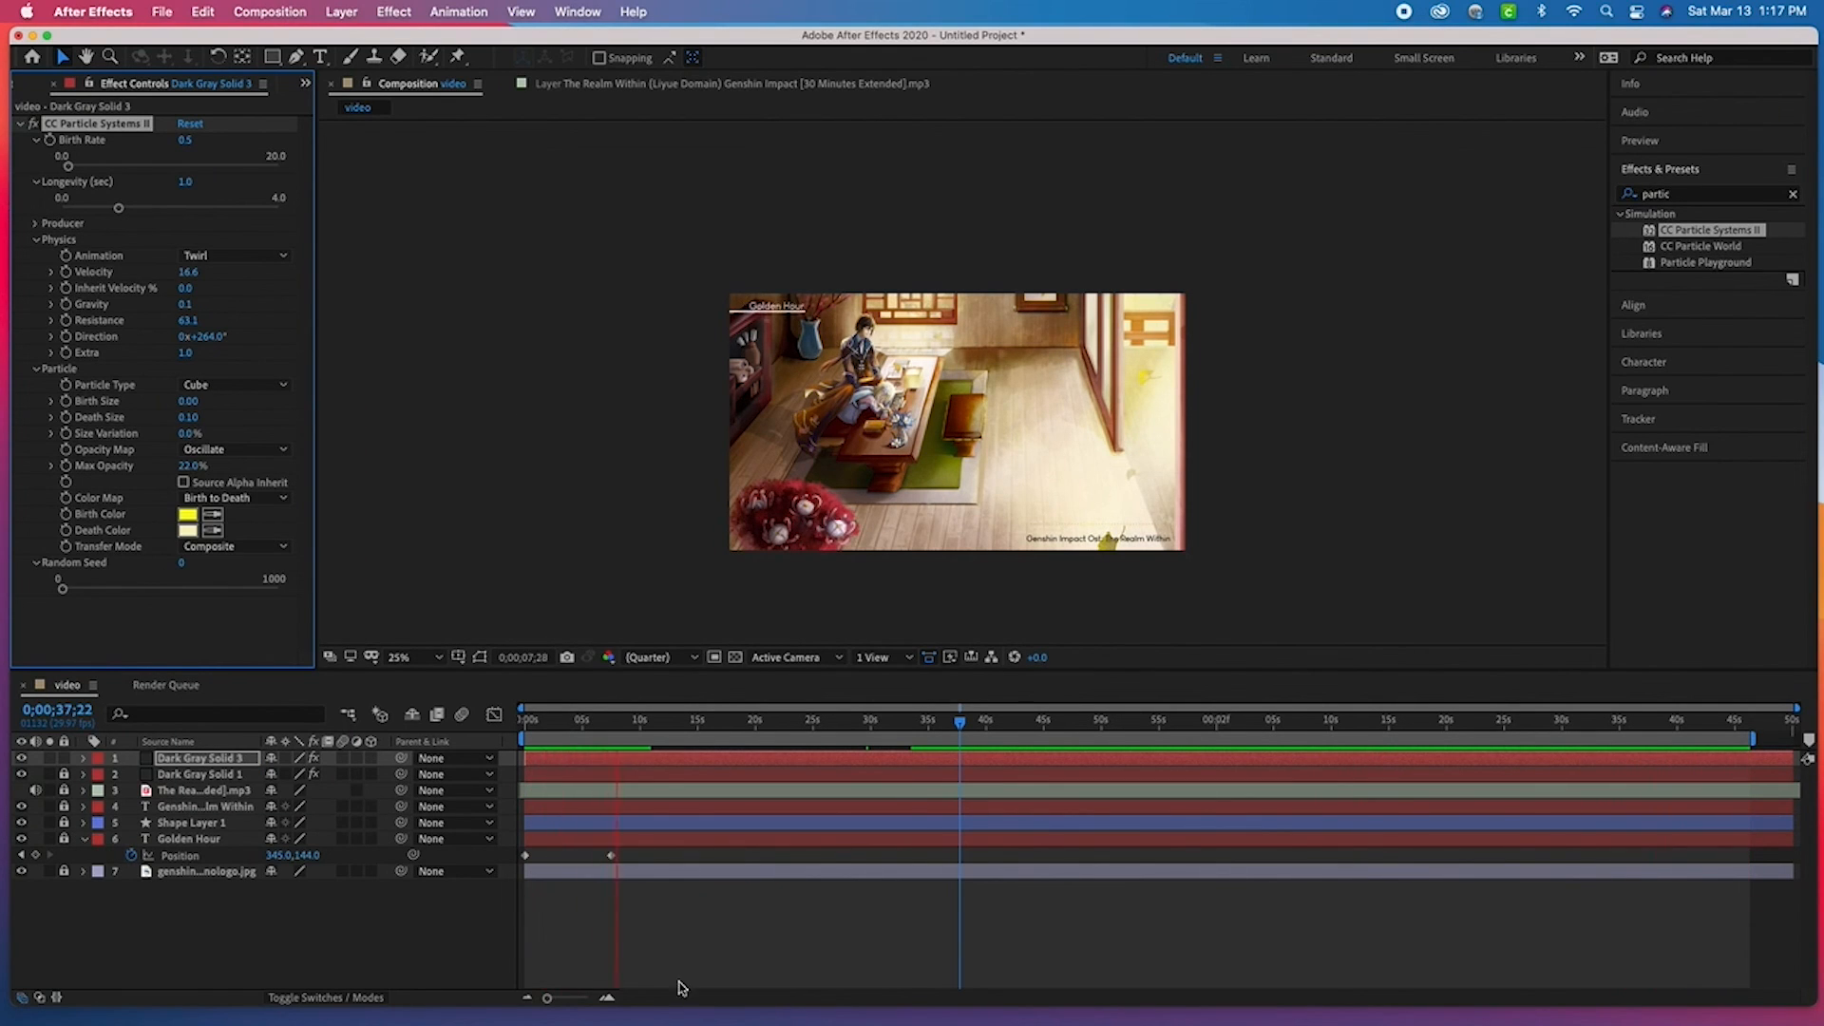
click(251, 449)
click(238, 534)
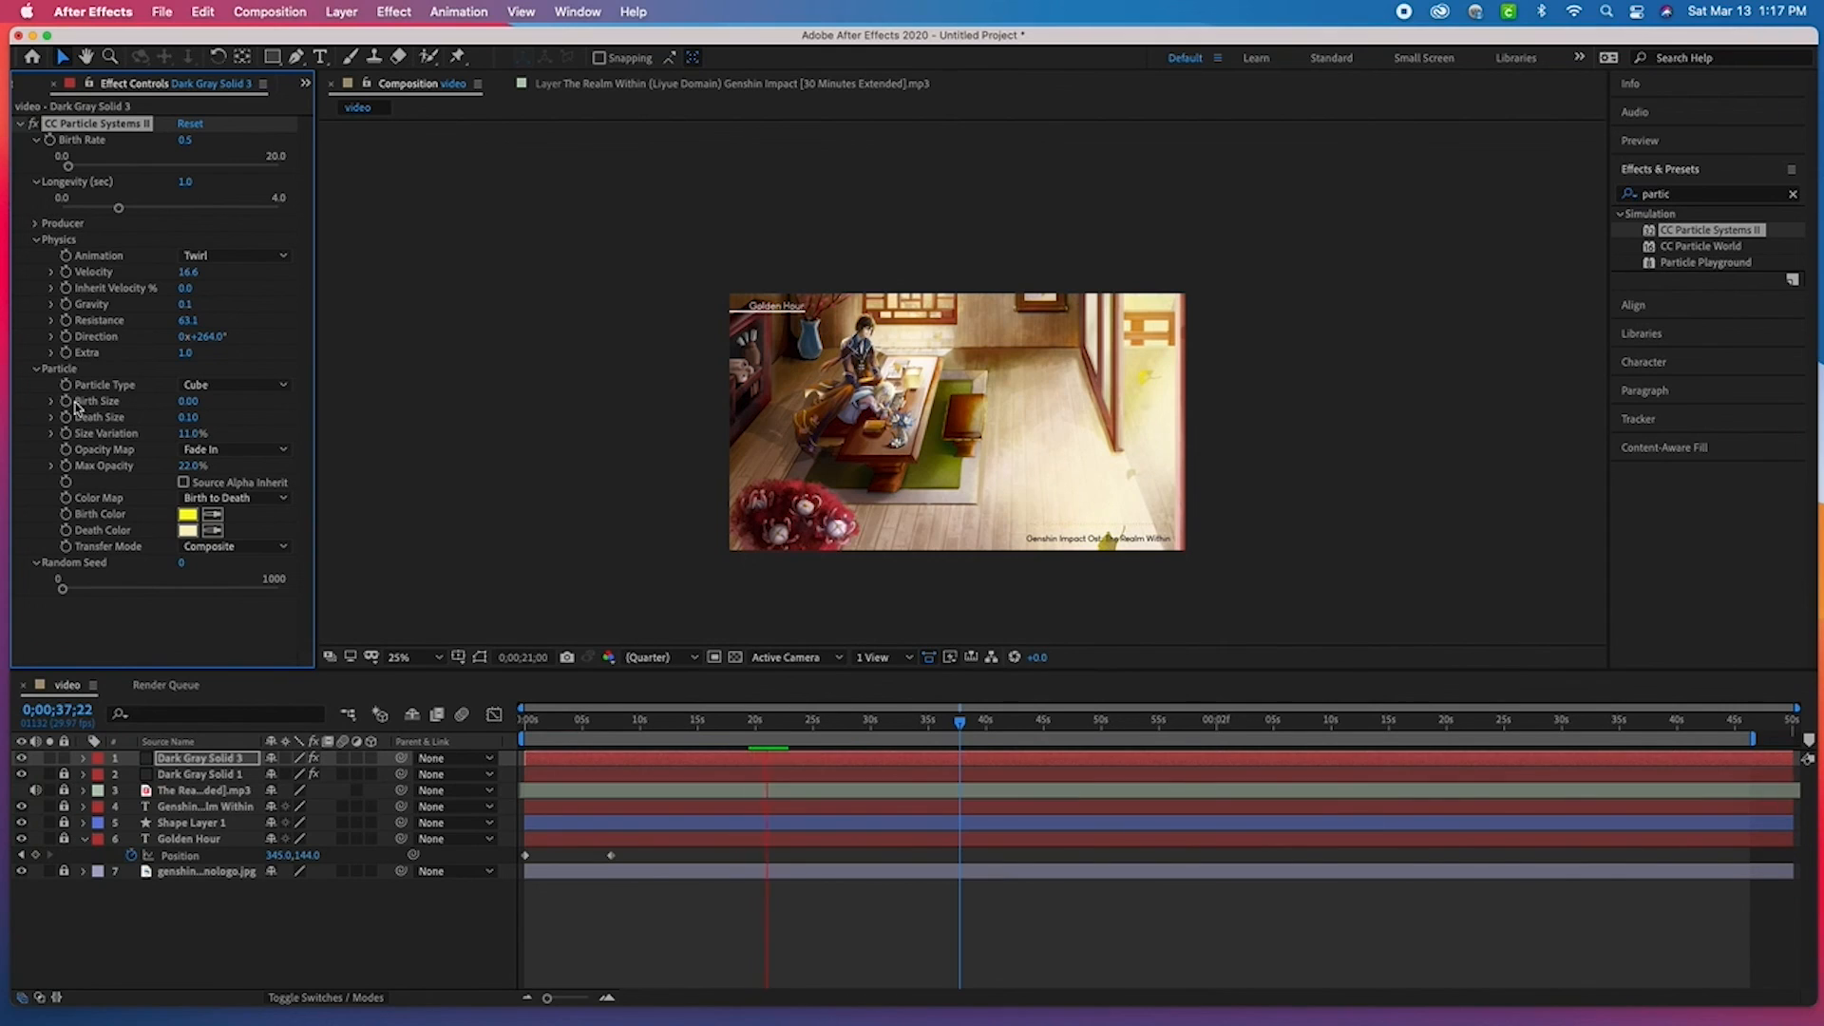
- Deselect the particle layer and play the composition to review the finished particle overlay
click(1274, 639)
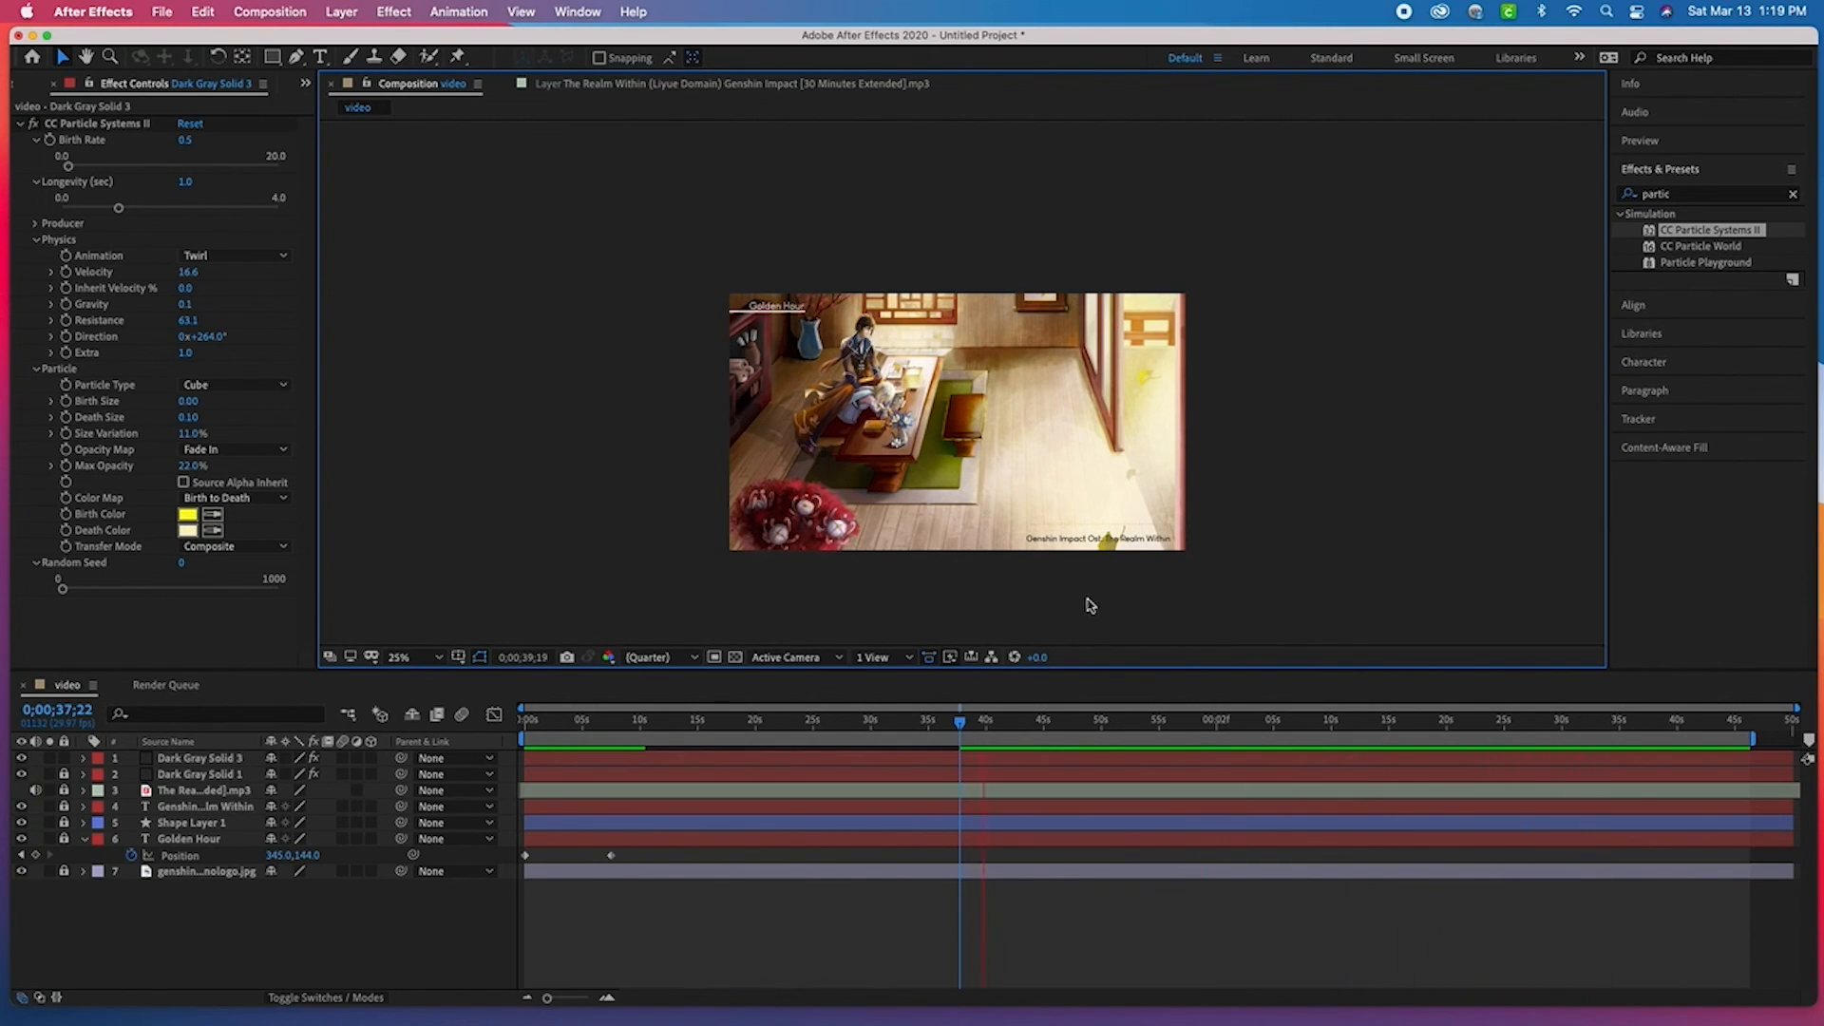
click(1176, 551)
click(579, 482)
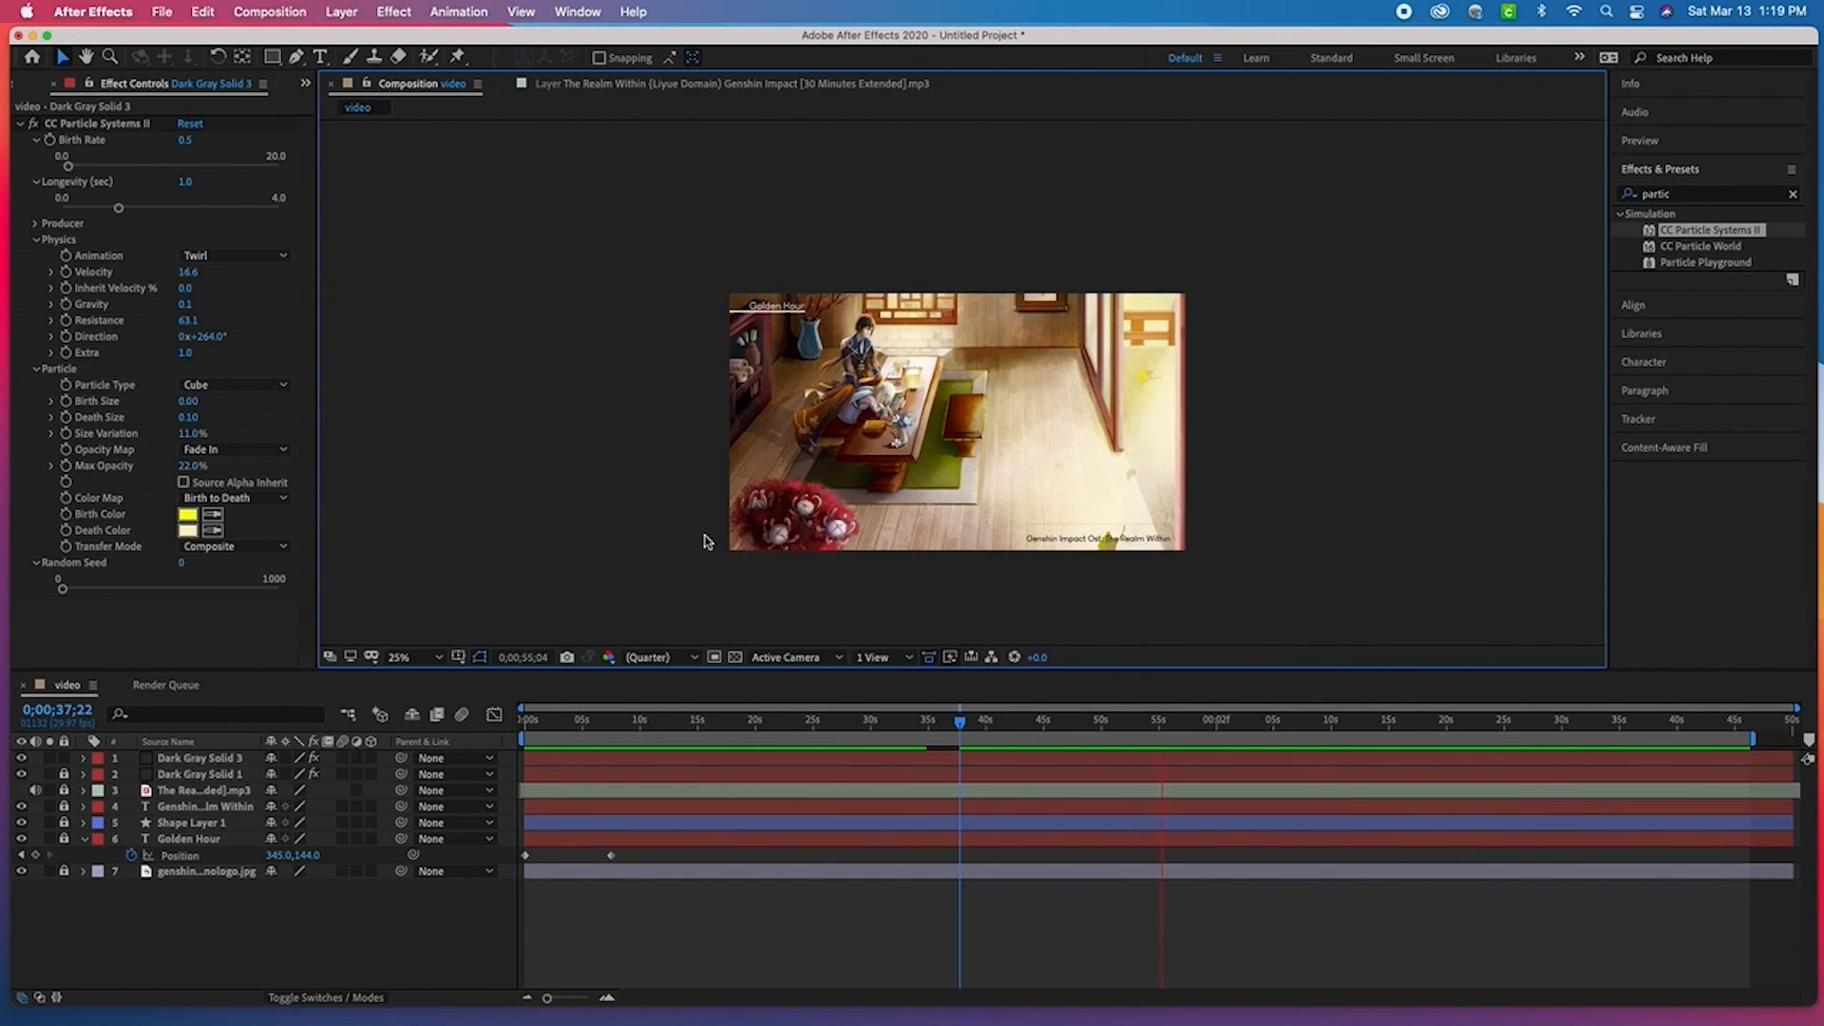
key(space)
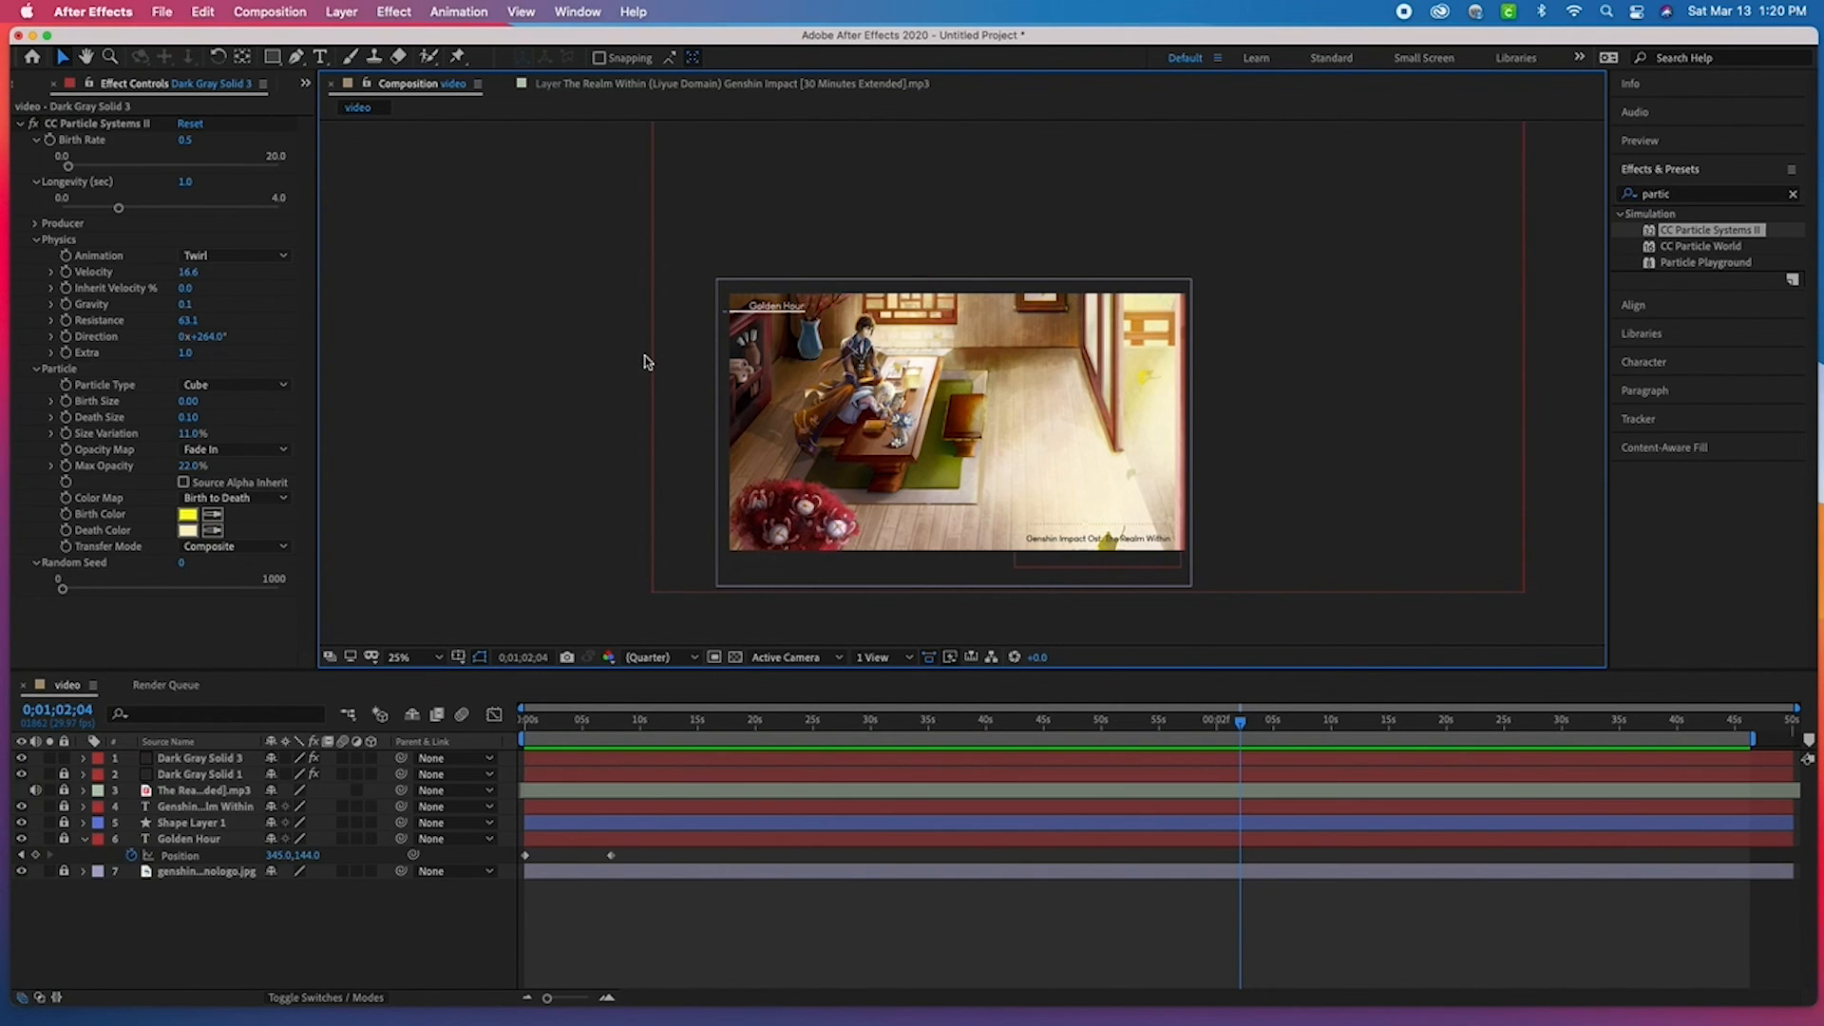
- Add the composition to the render queue and render it to video.mov with Best Settings and Lossless output
click(1074, 428)
scroll(1074, 428, up, 2)
scroll(1074, 427, down, 2)
click(163, 12)
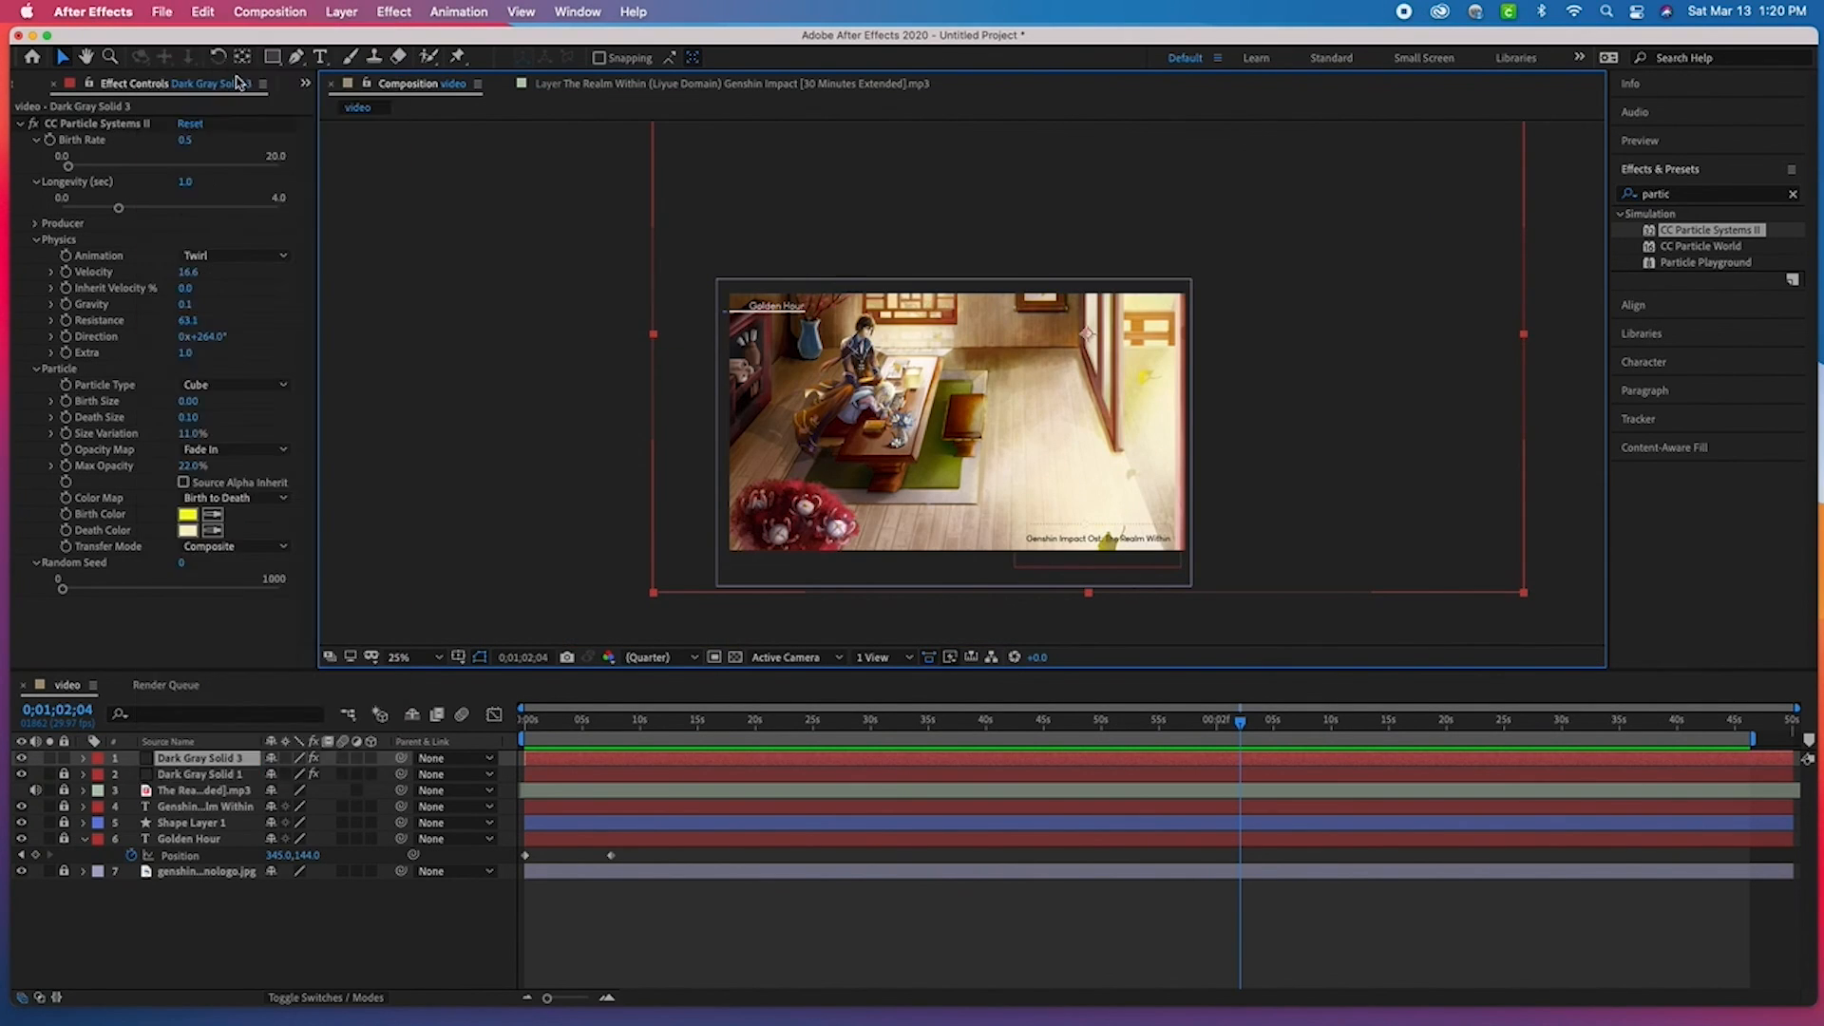
click(546, 363)
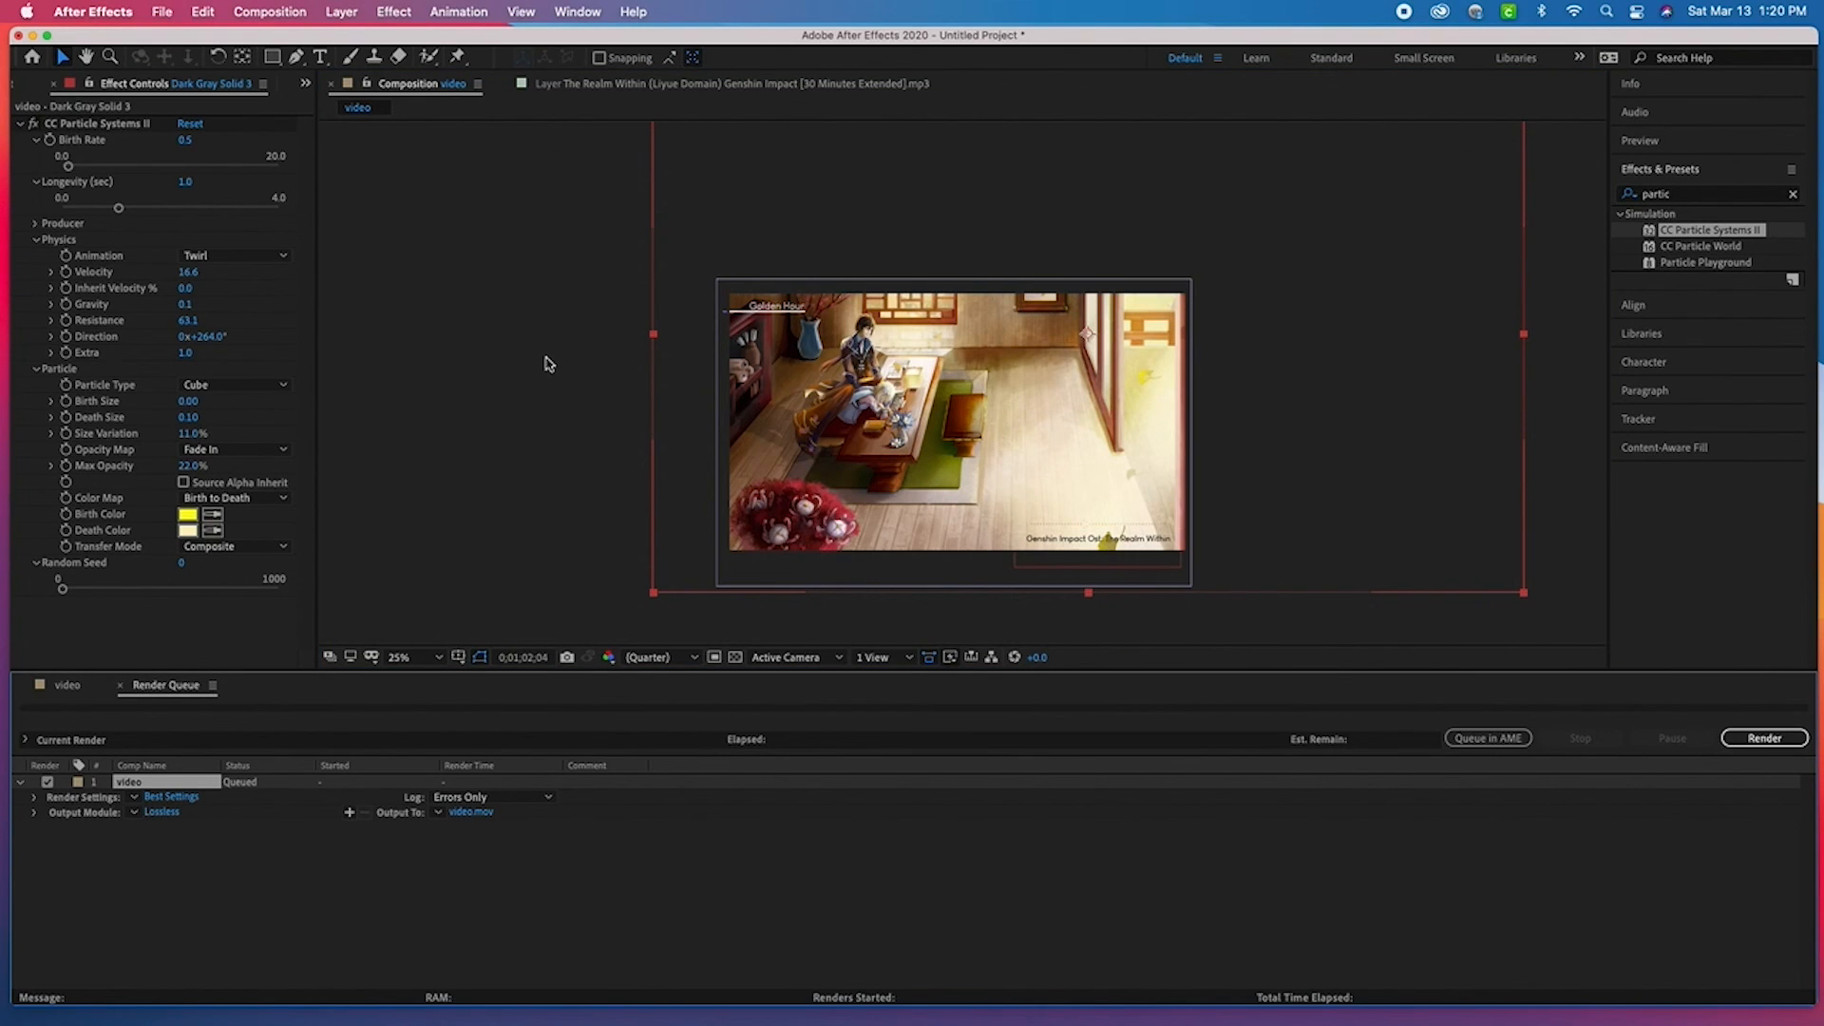
click(1764, 738)
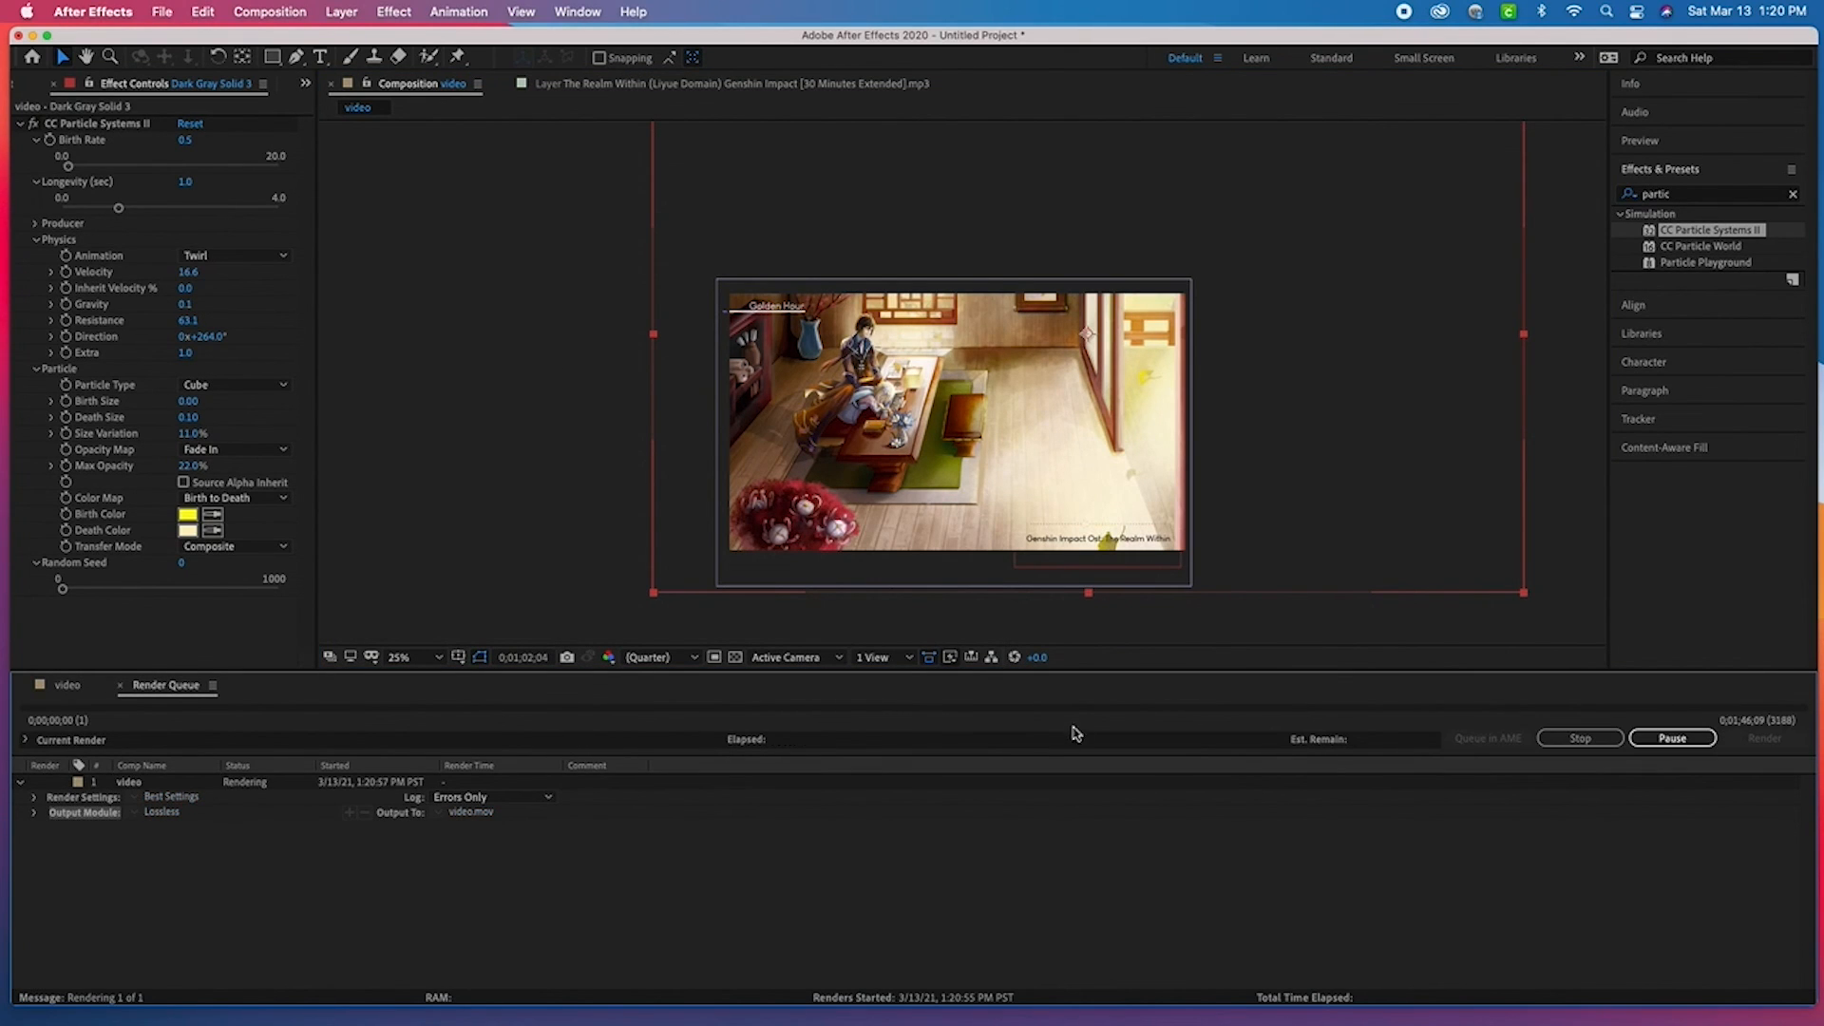